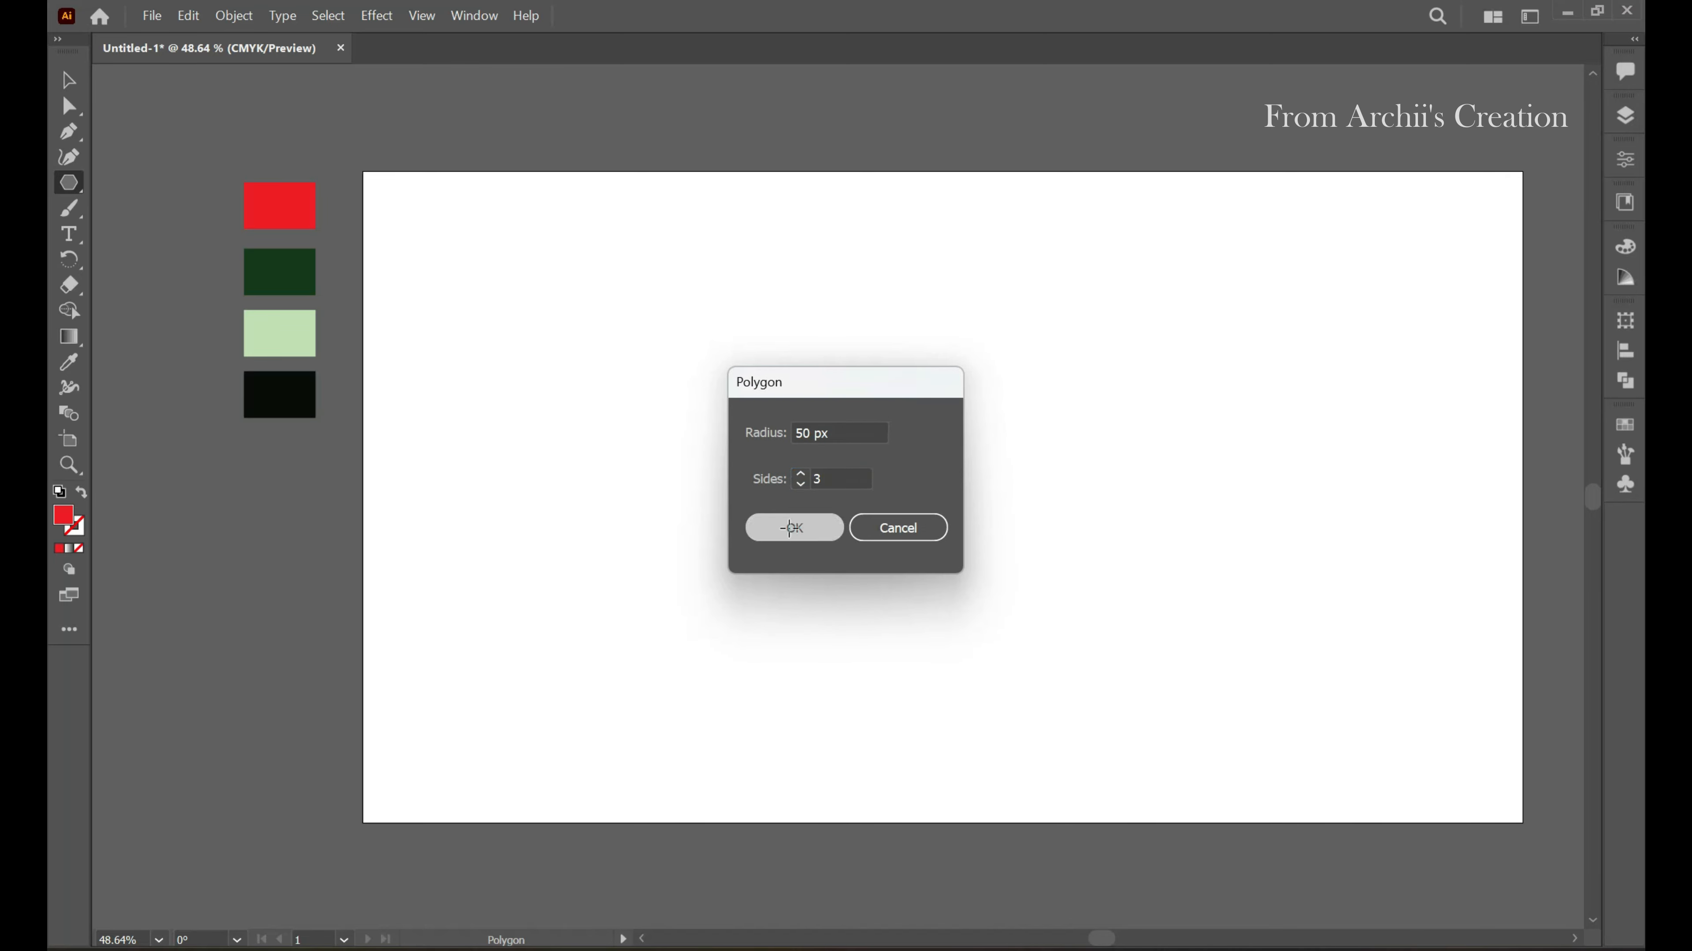
Create a red three-sided polygon with a 50 px radius and stretch it into a tall, narrow triangle
click(792, 527)
drag(870, 432, 862, 745)
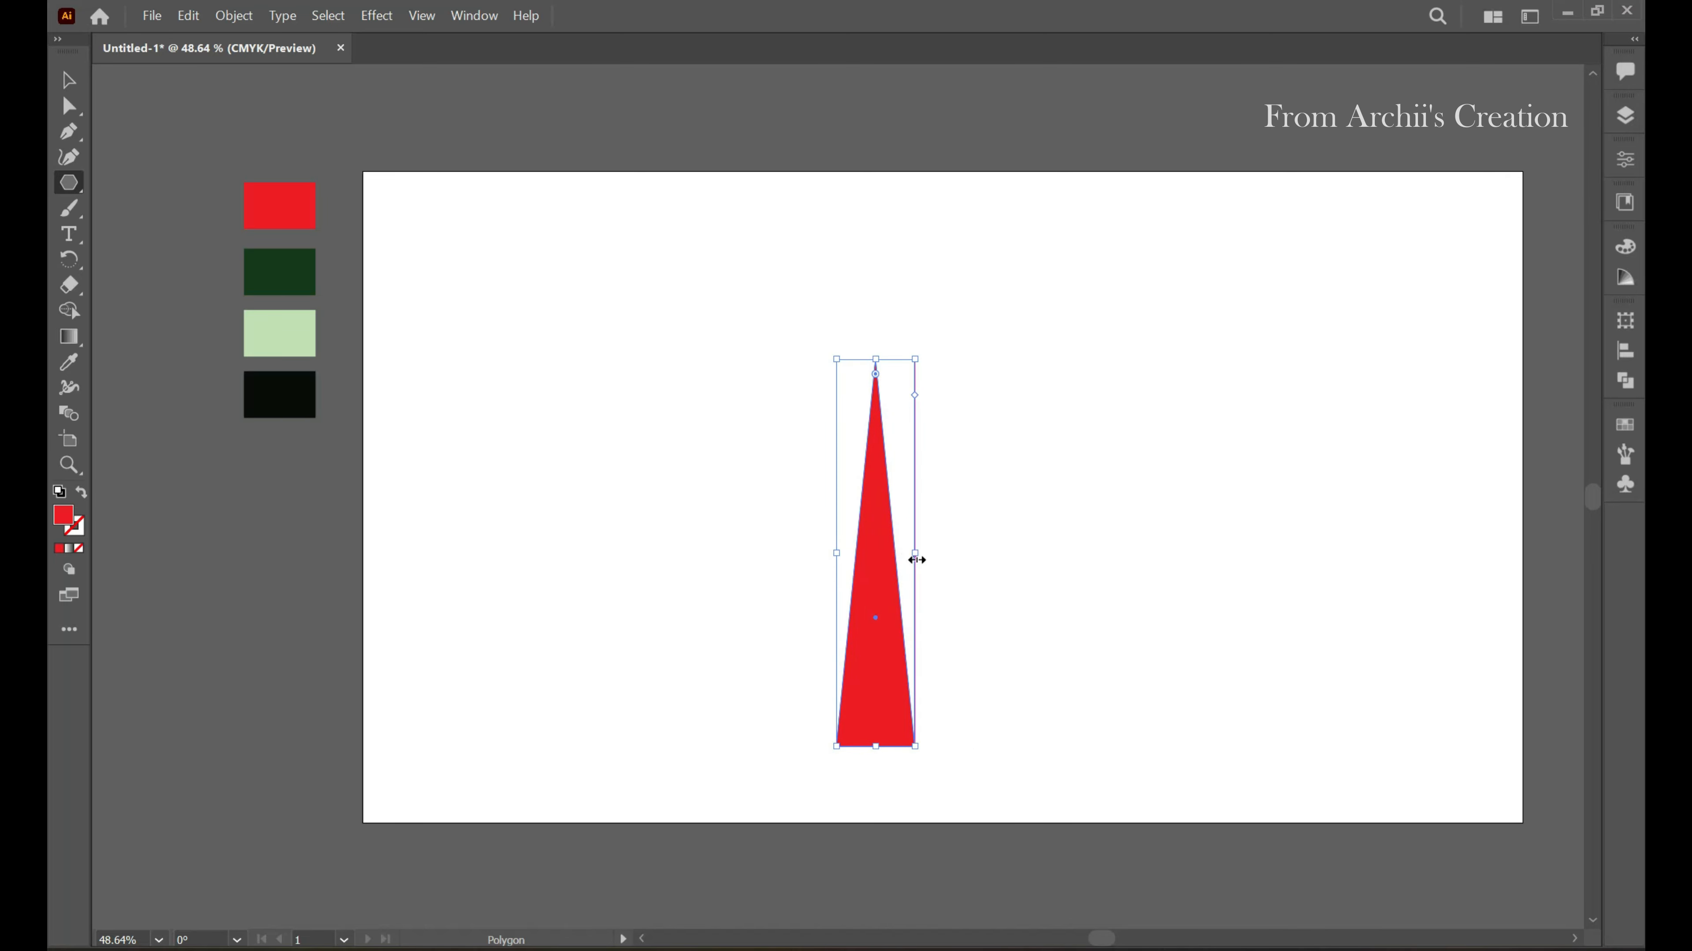
drag(916, 560, 996, 572)
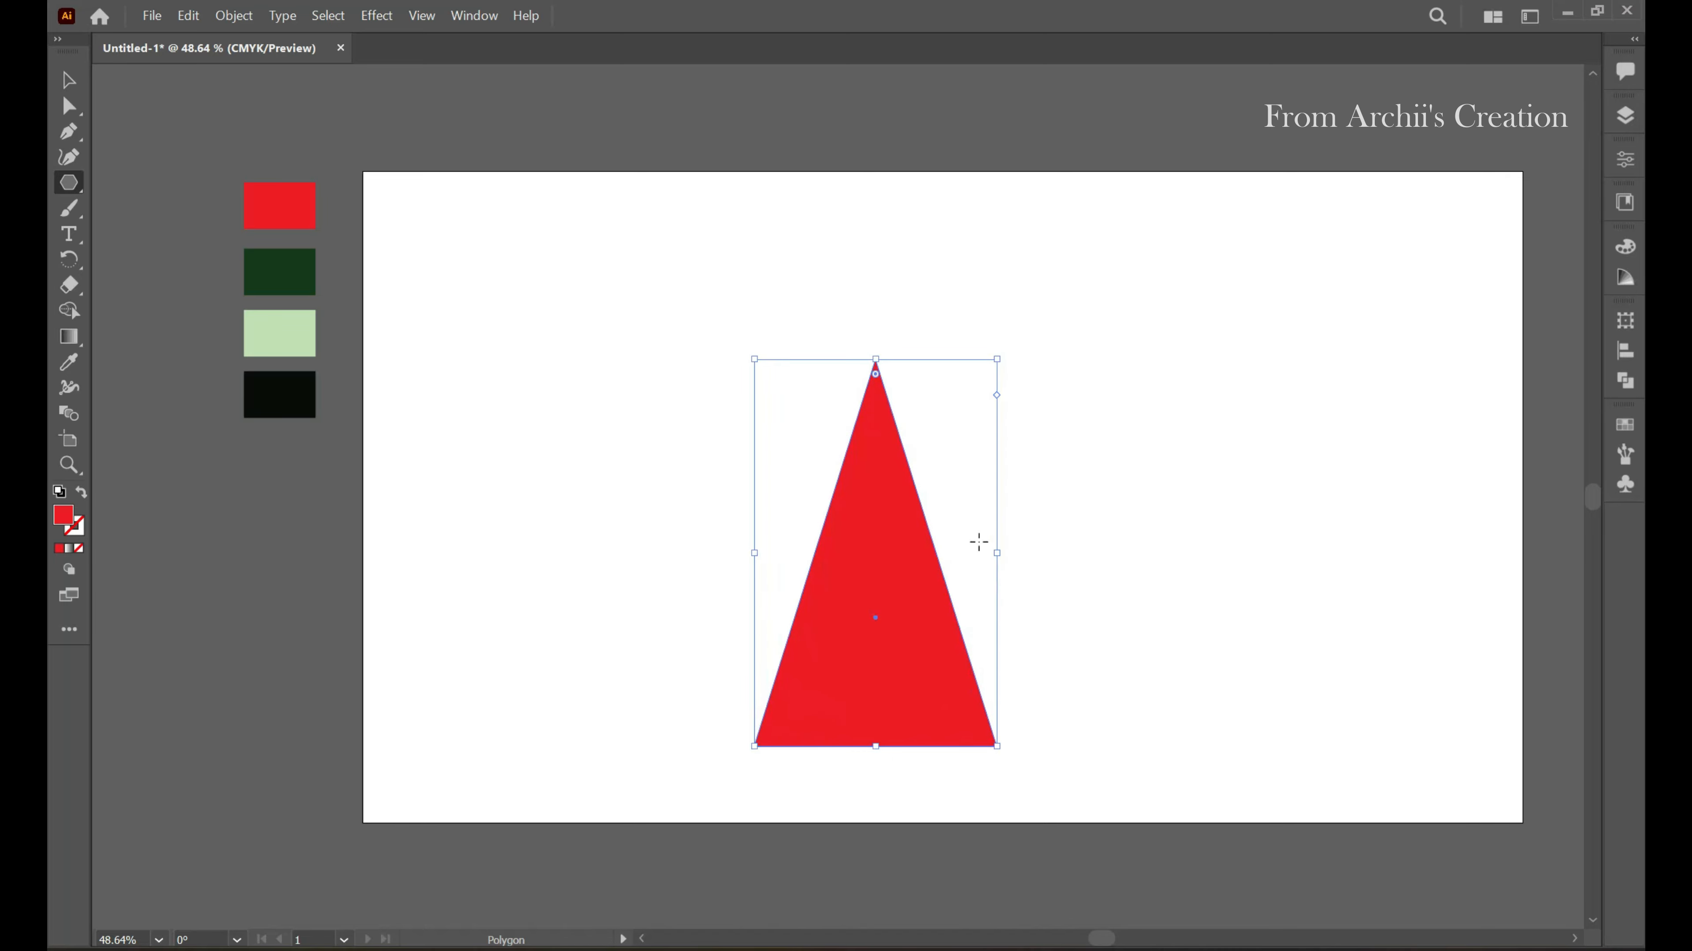
drag(876, 360, 876, 313)
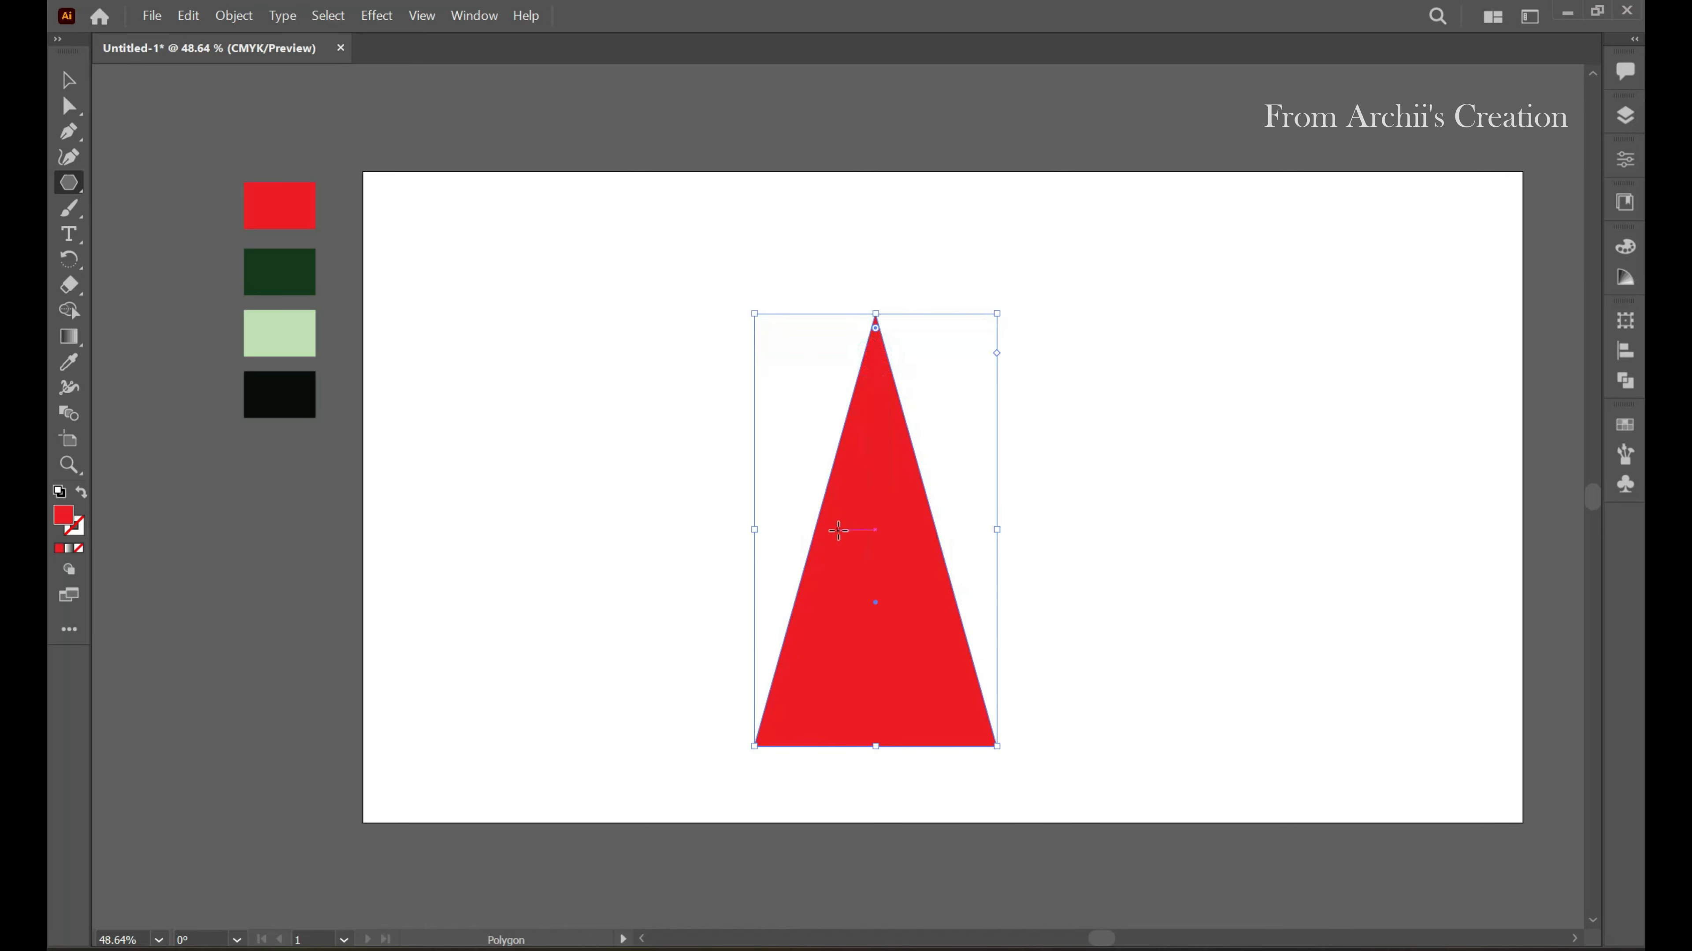
Move the triangle up the artboard and slightly round its corners
click(68, 80)
click(174, 129)
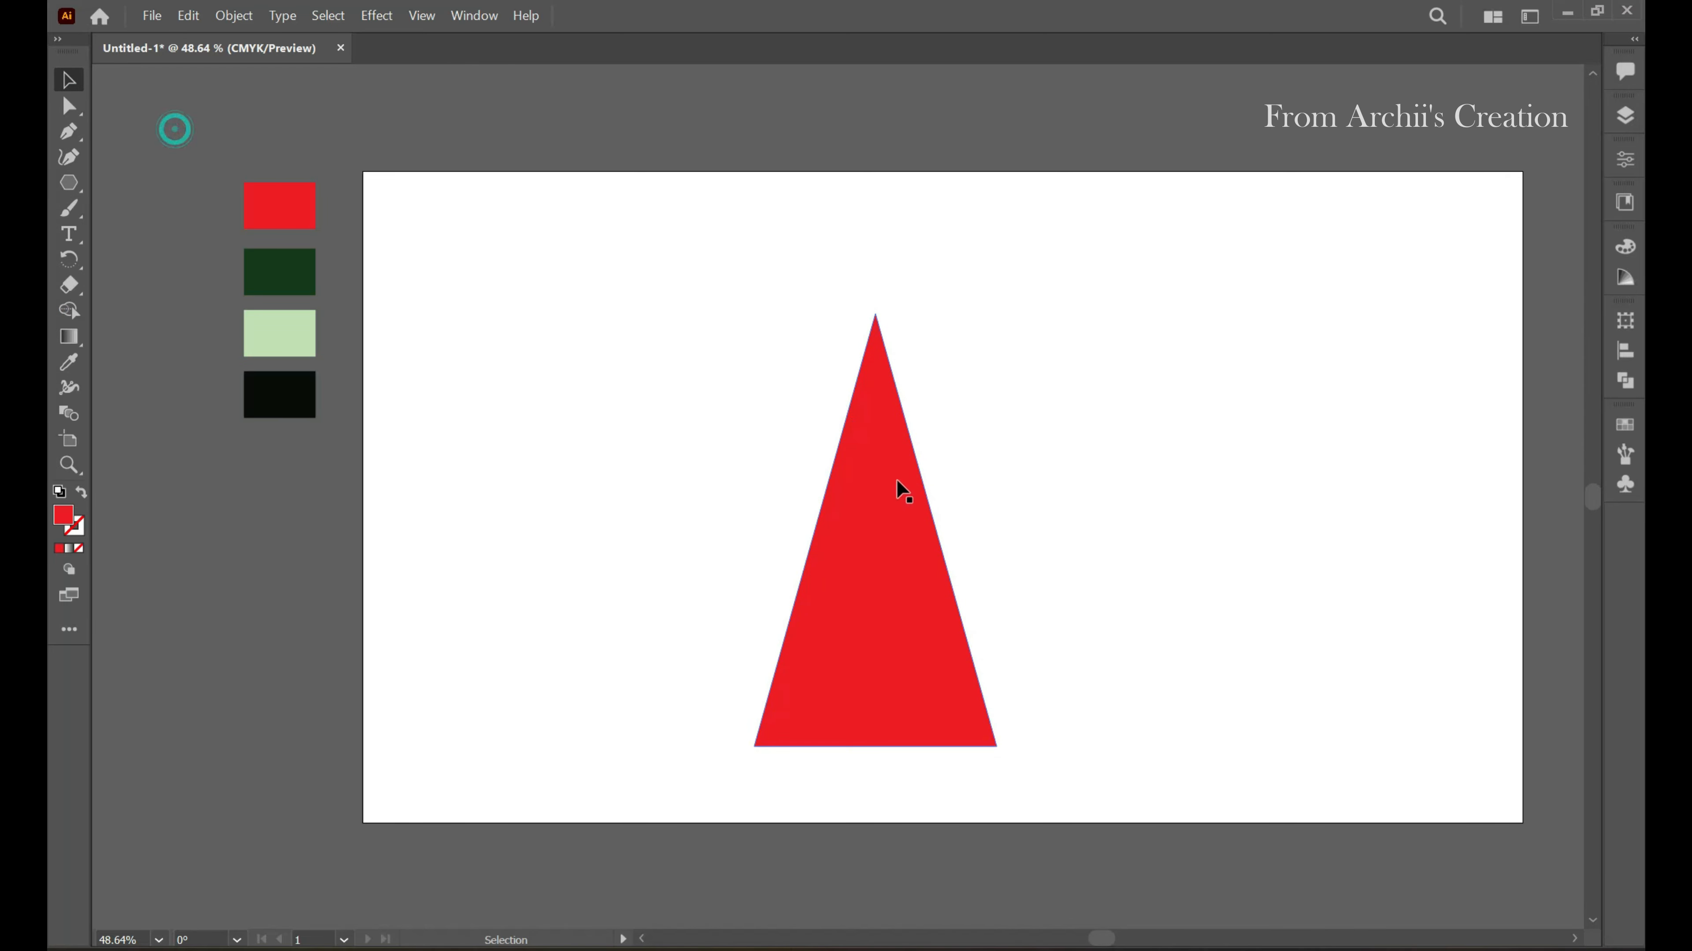
drag(896, 481, 916, 406)
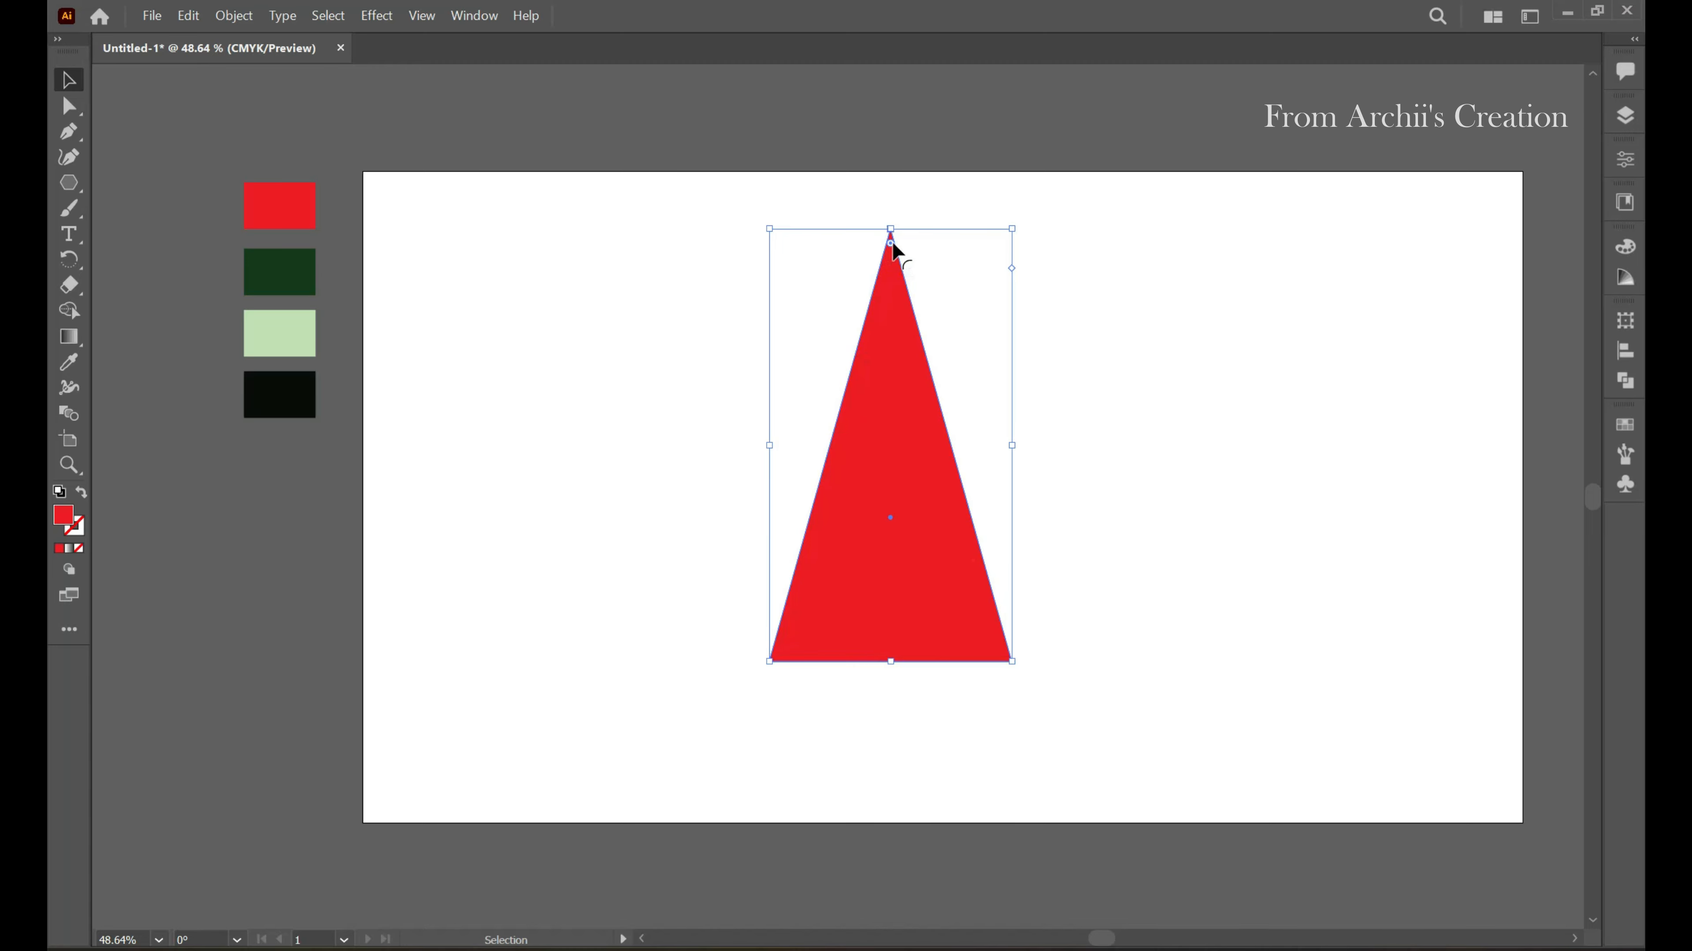
drag(892, 244, 893, 252)
click(1002, 707)
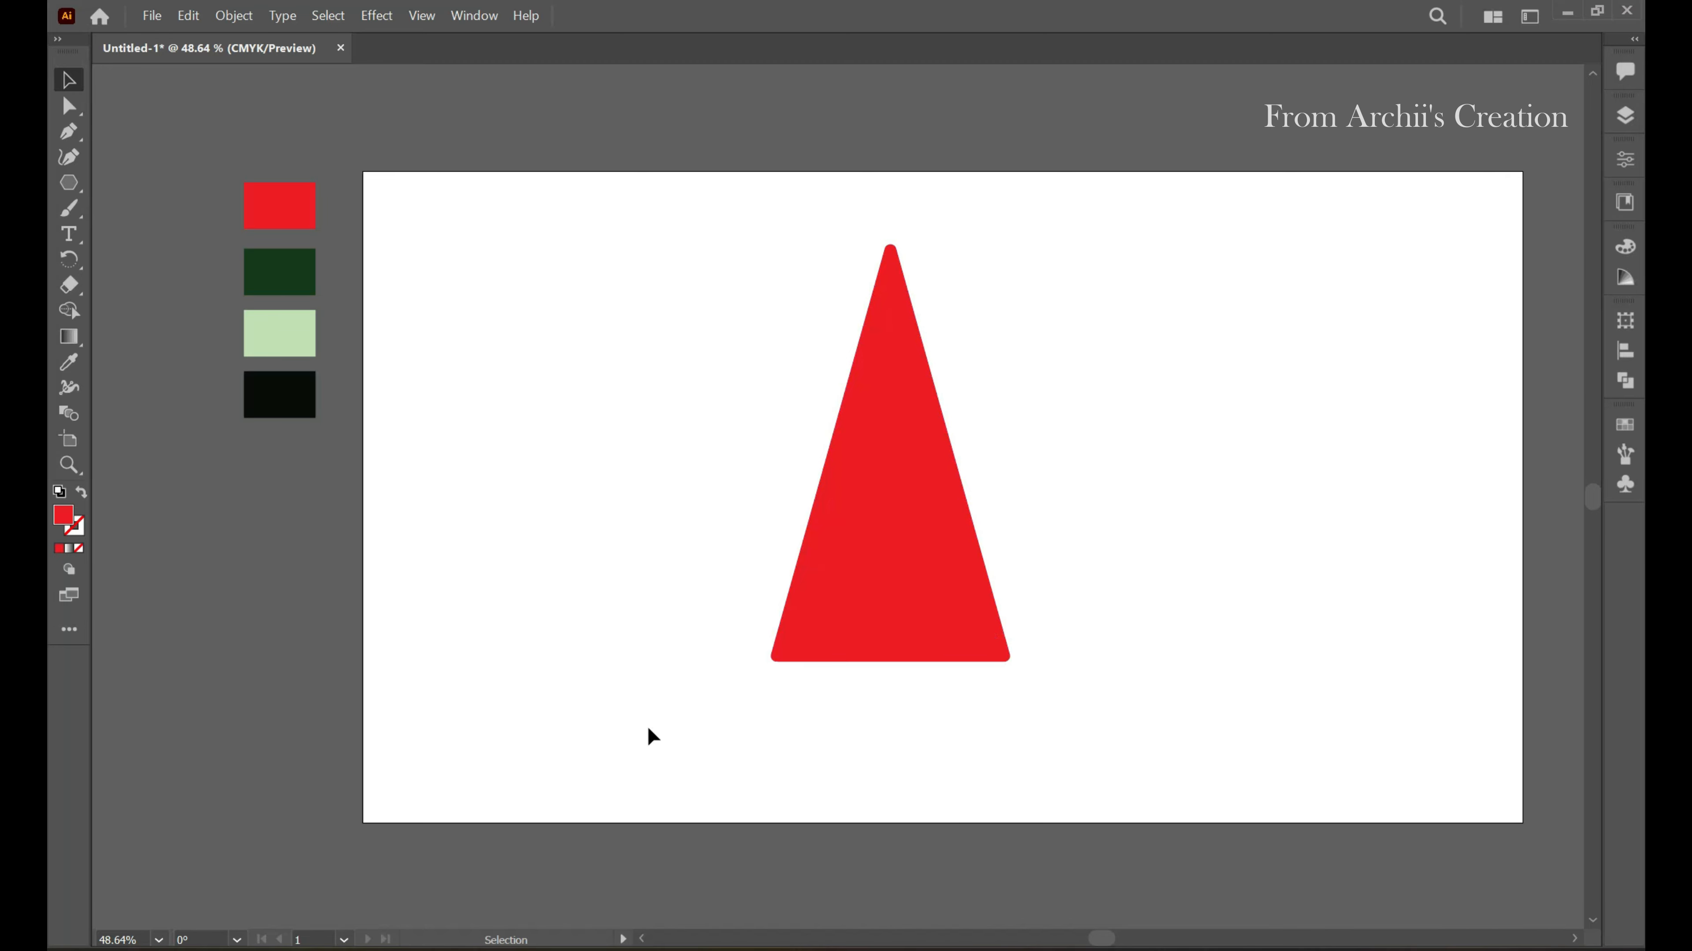
Apply an Arc Lower warp to the triangle with a horizontal bend of 27%
click(856, 443)
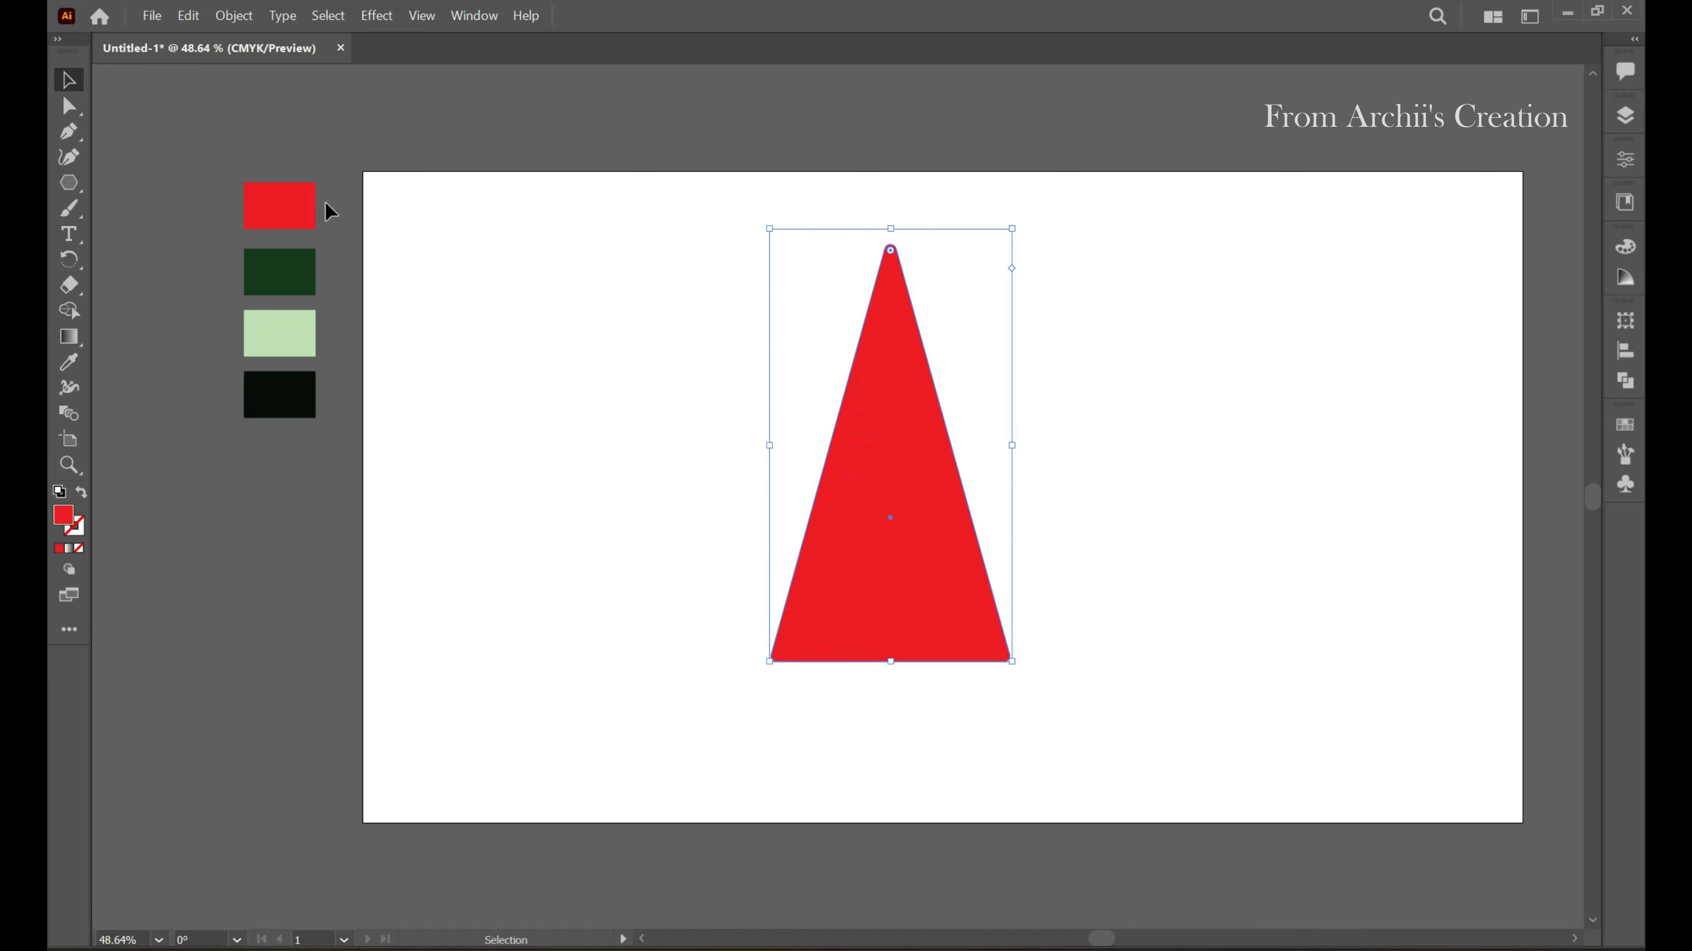
click(377, 15)
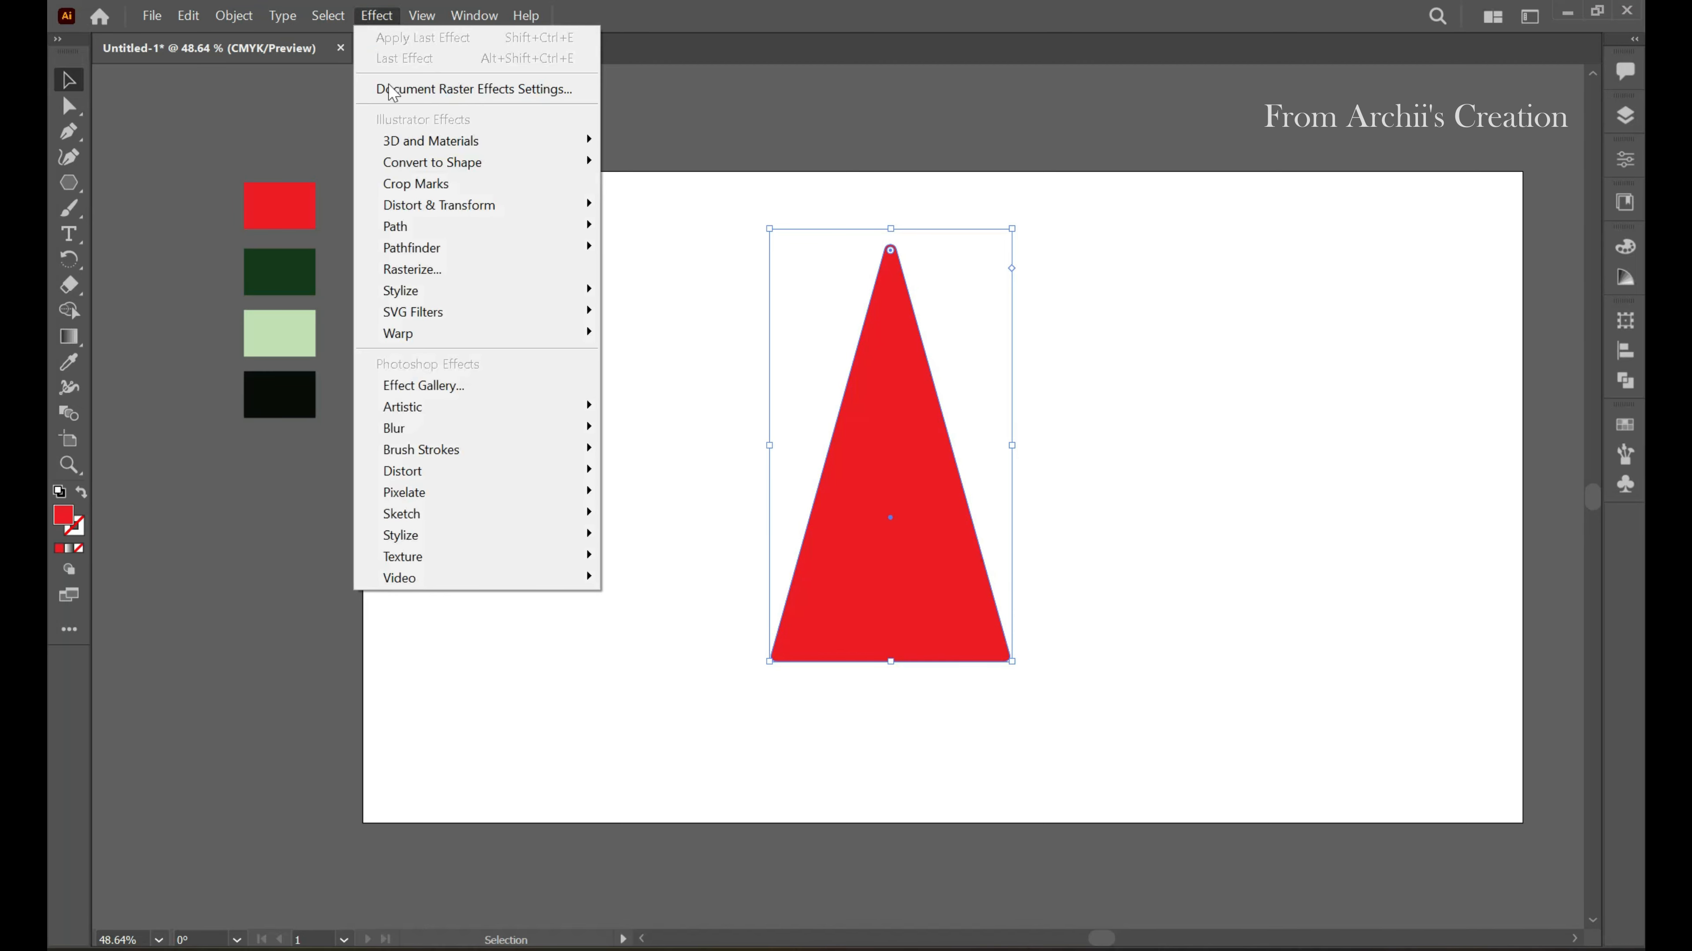
mouse_move(417, 339)
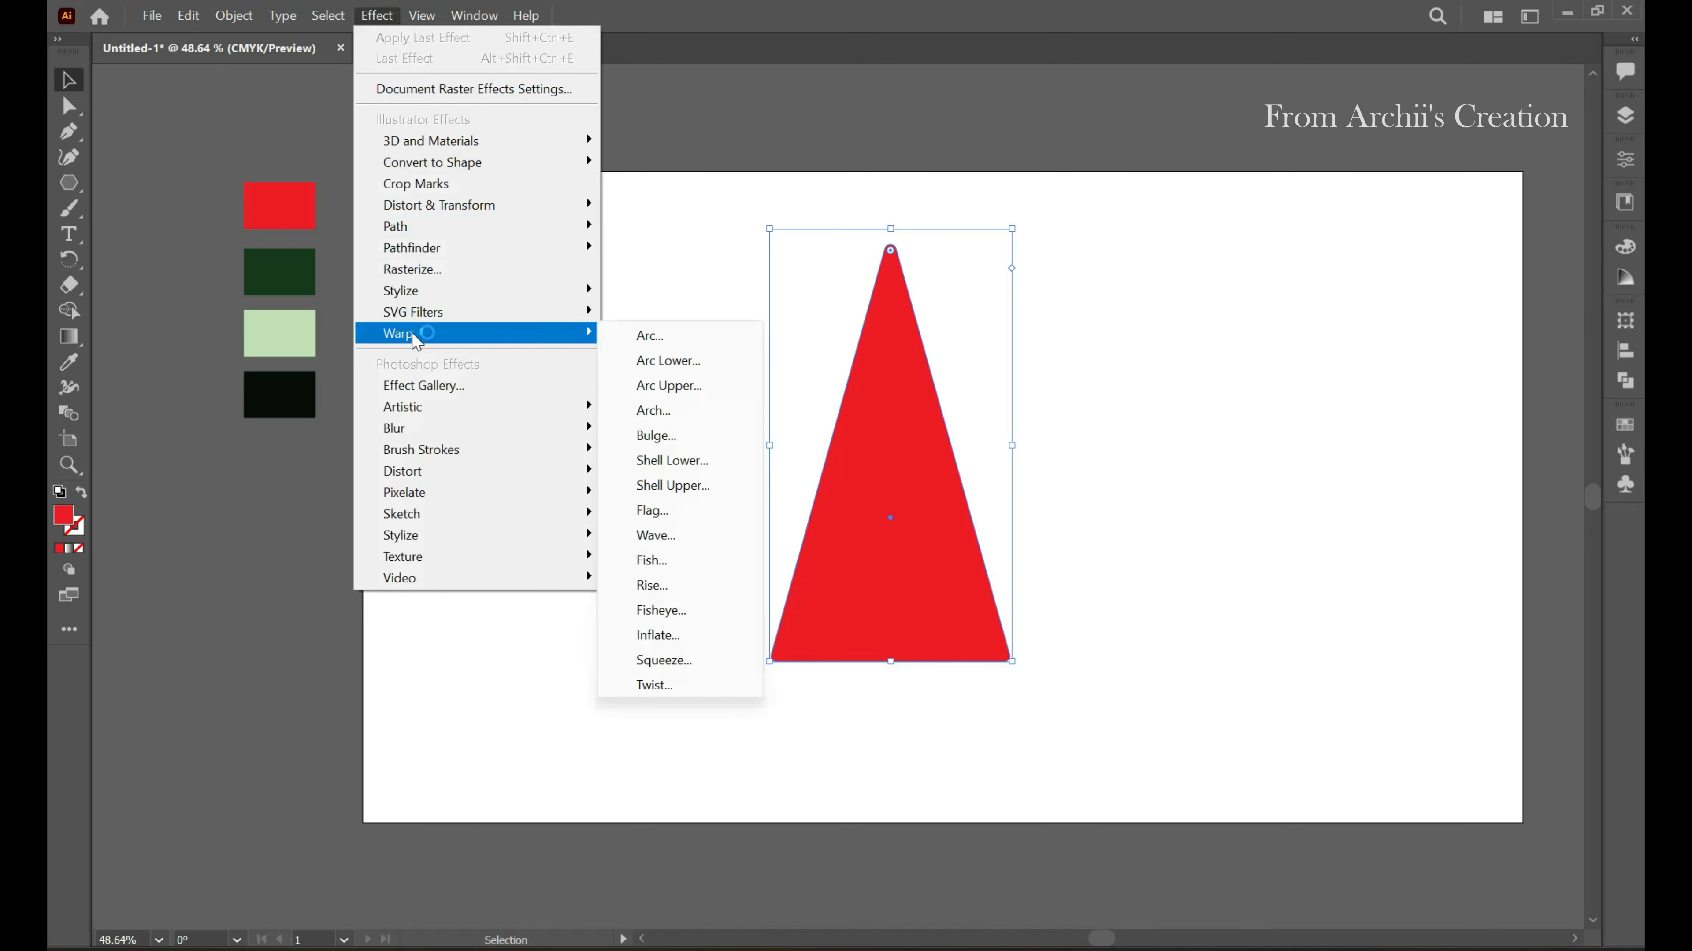
click(693, 363)
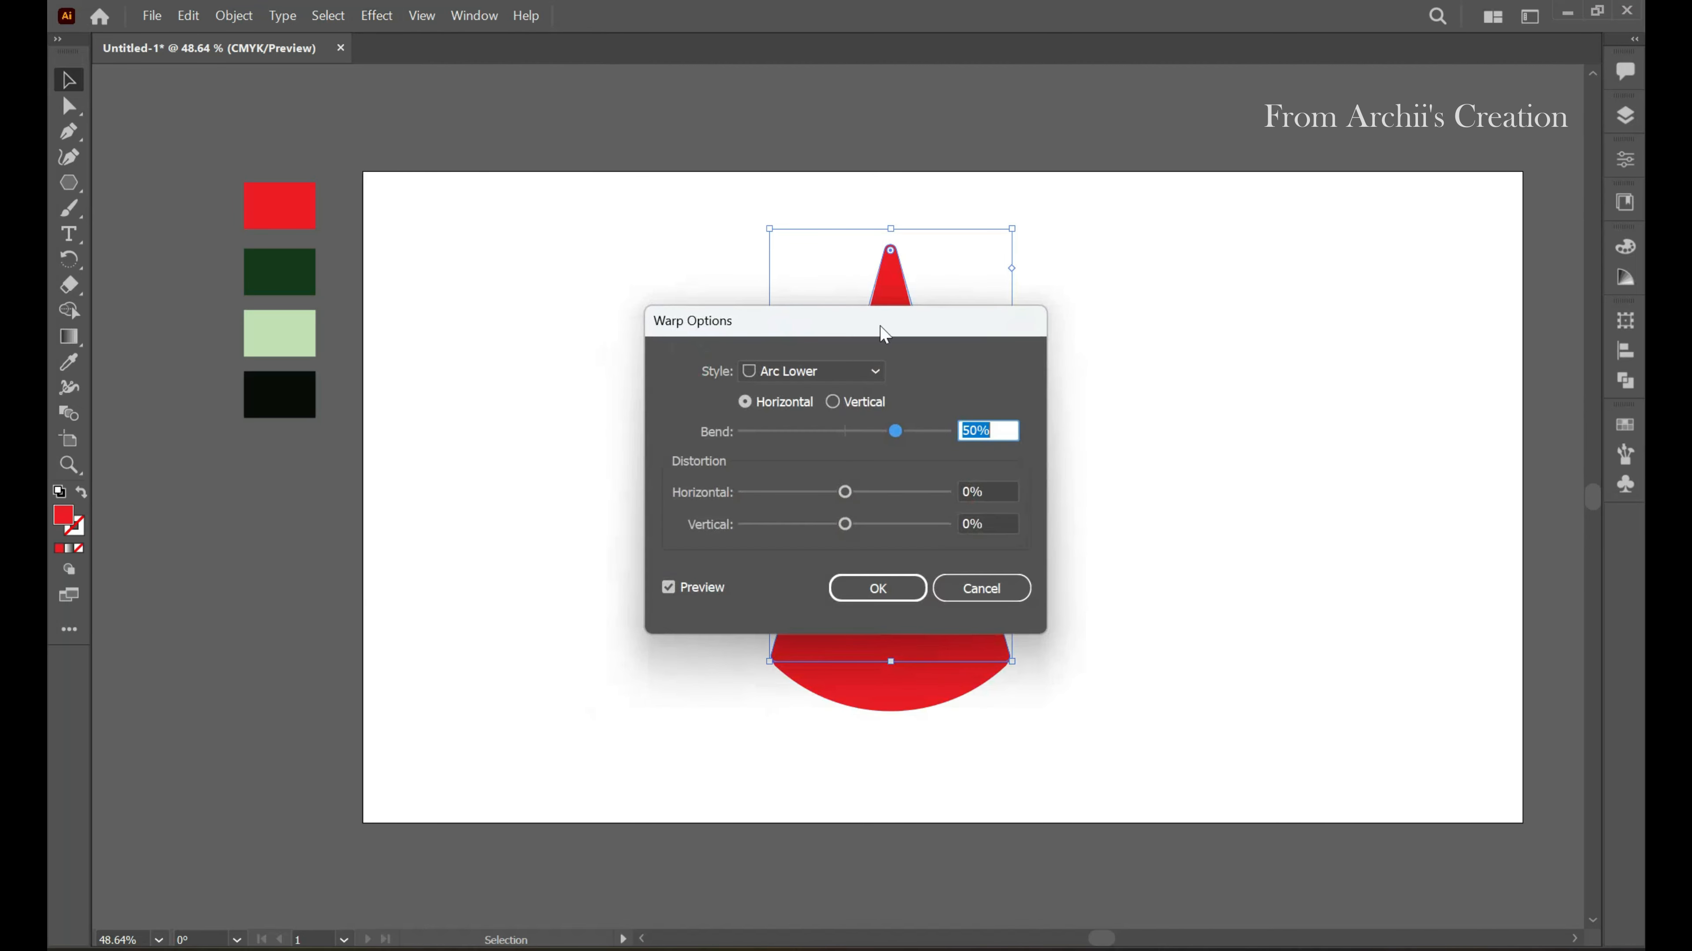
drag(884, 333, 1252, 188)
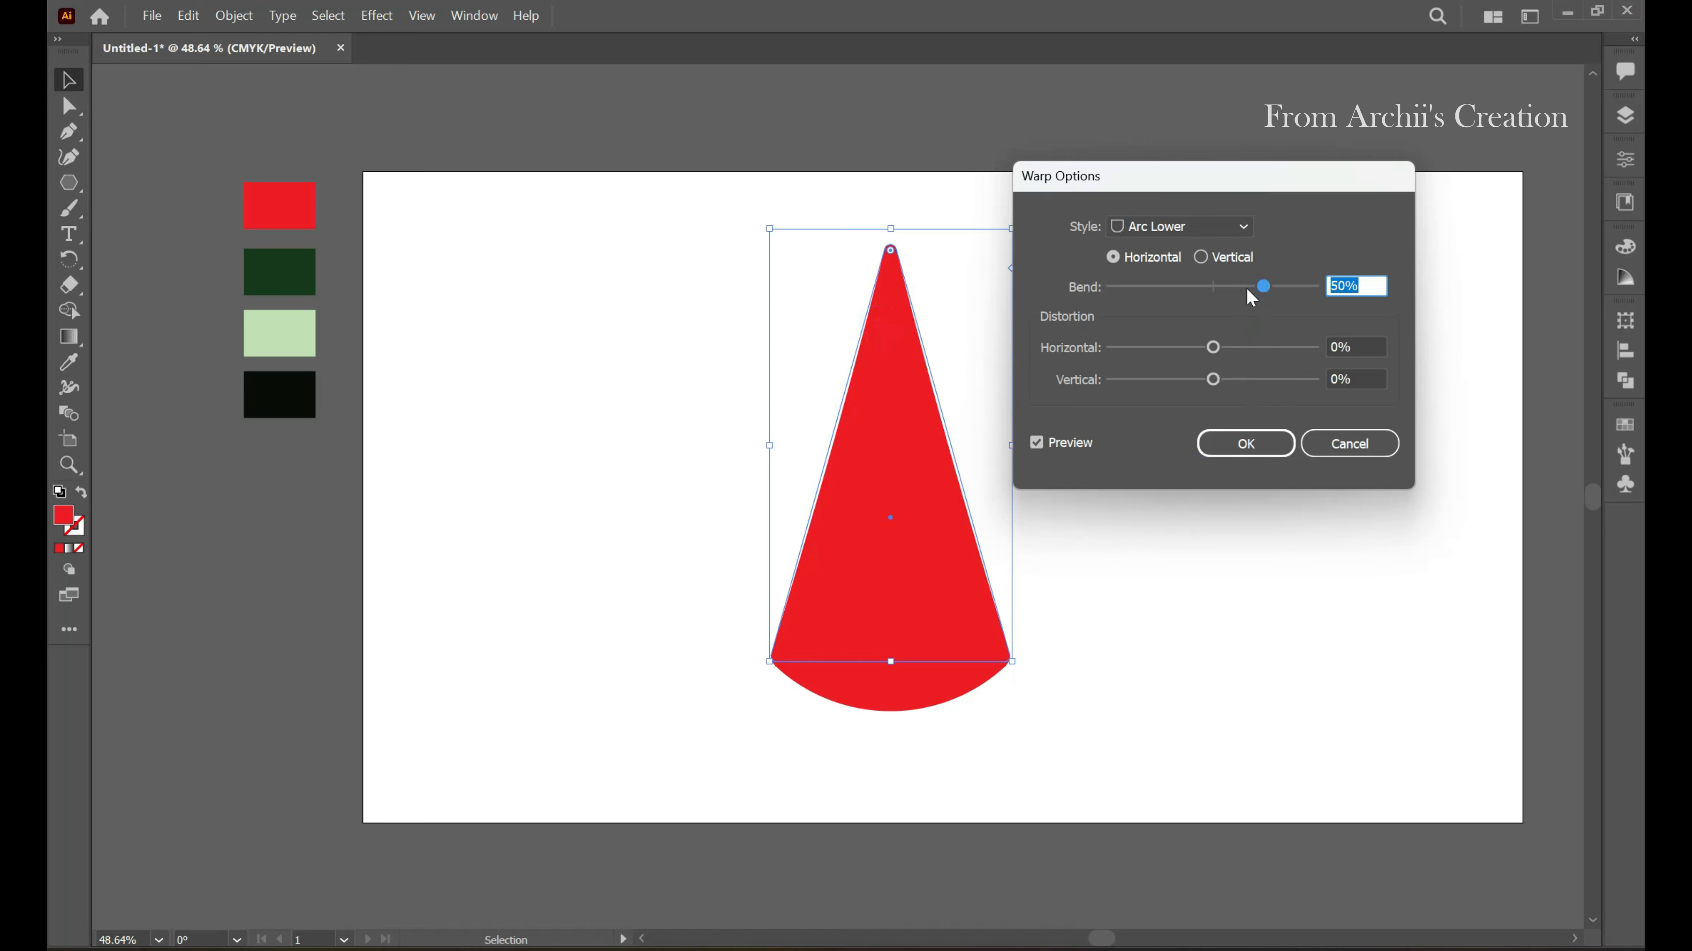
click(1232, 291)
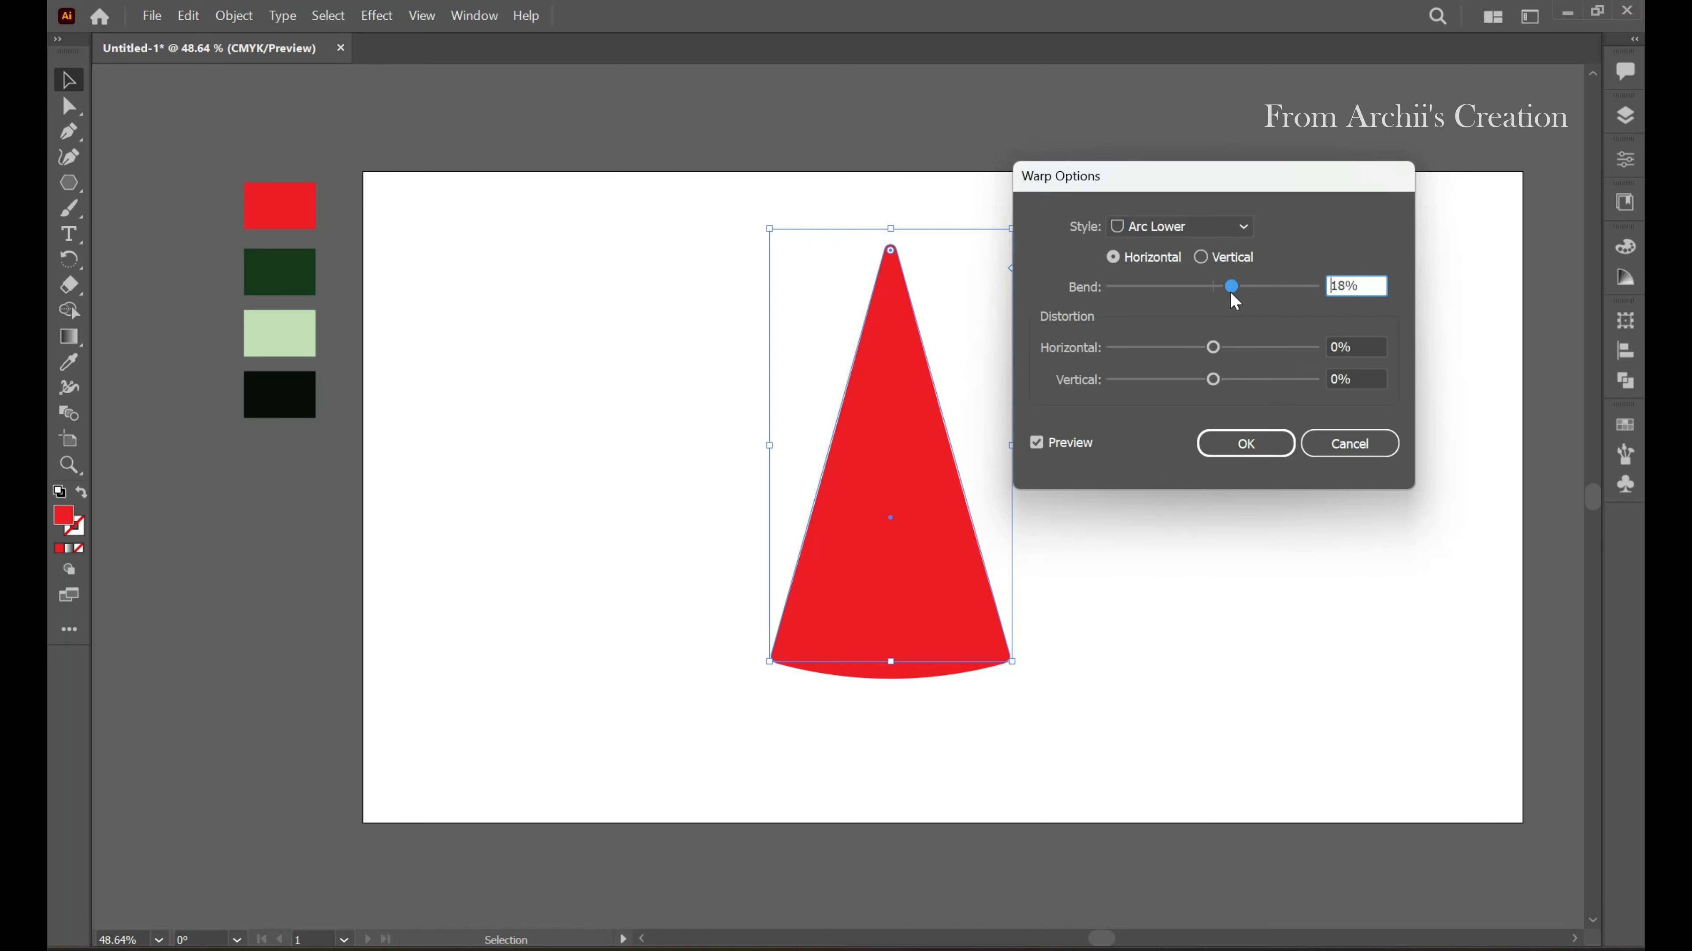
drag(1230, 293, 1243, 290)
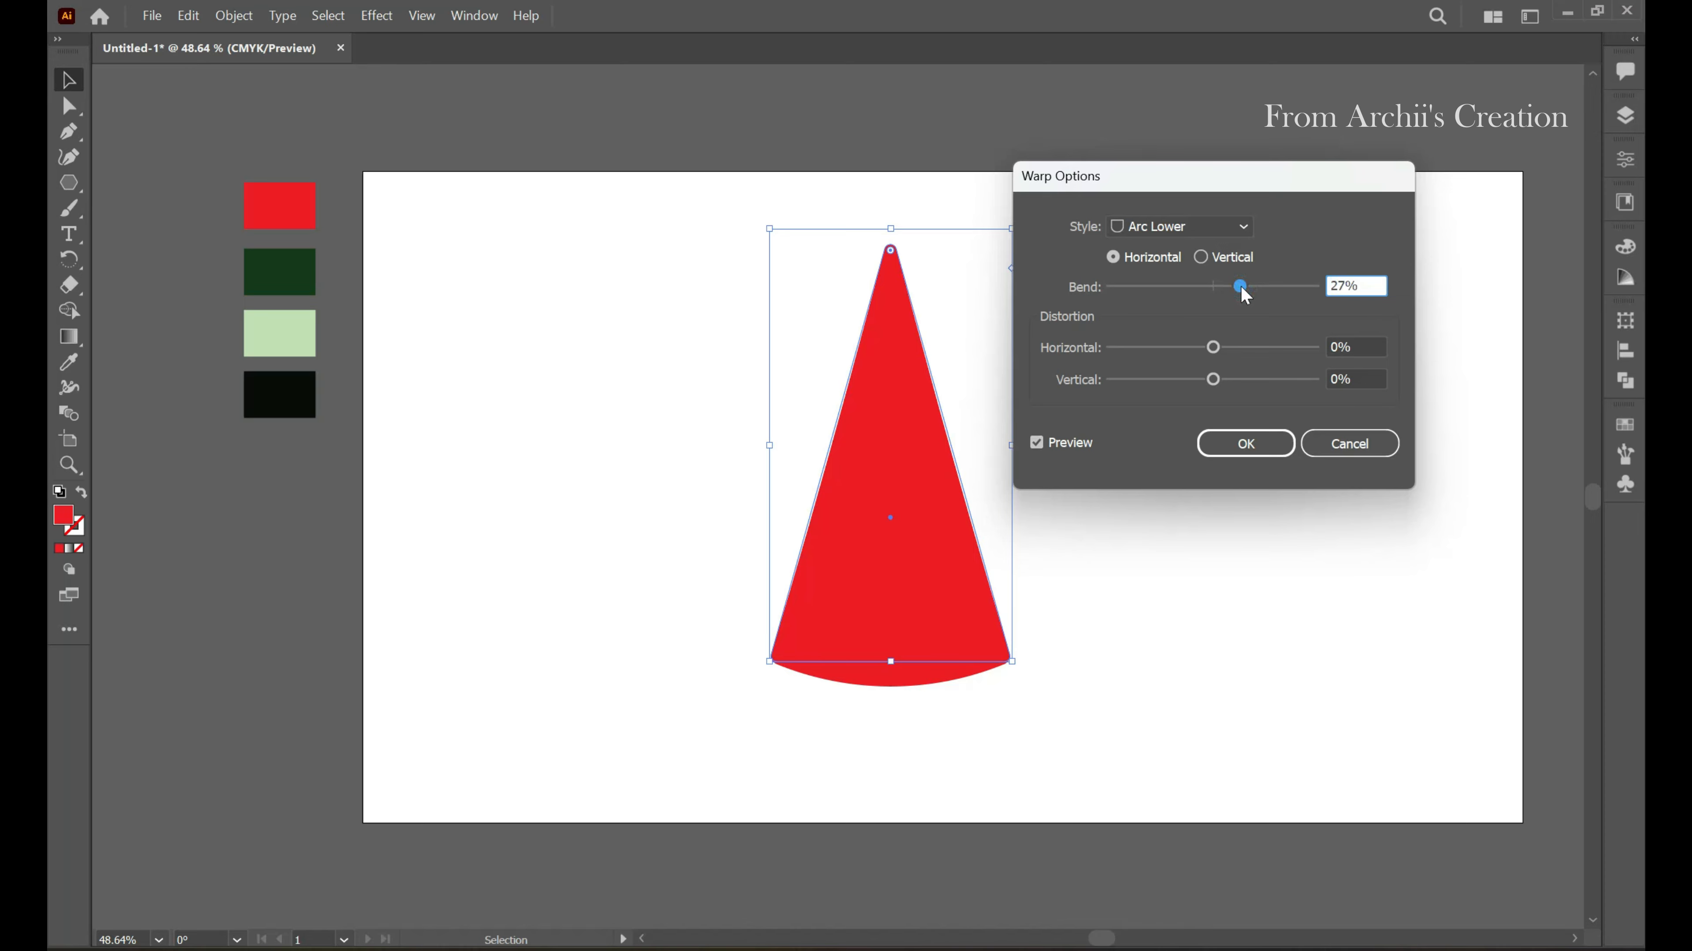
click(1226, 445)
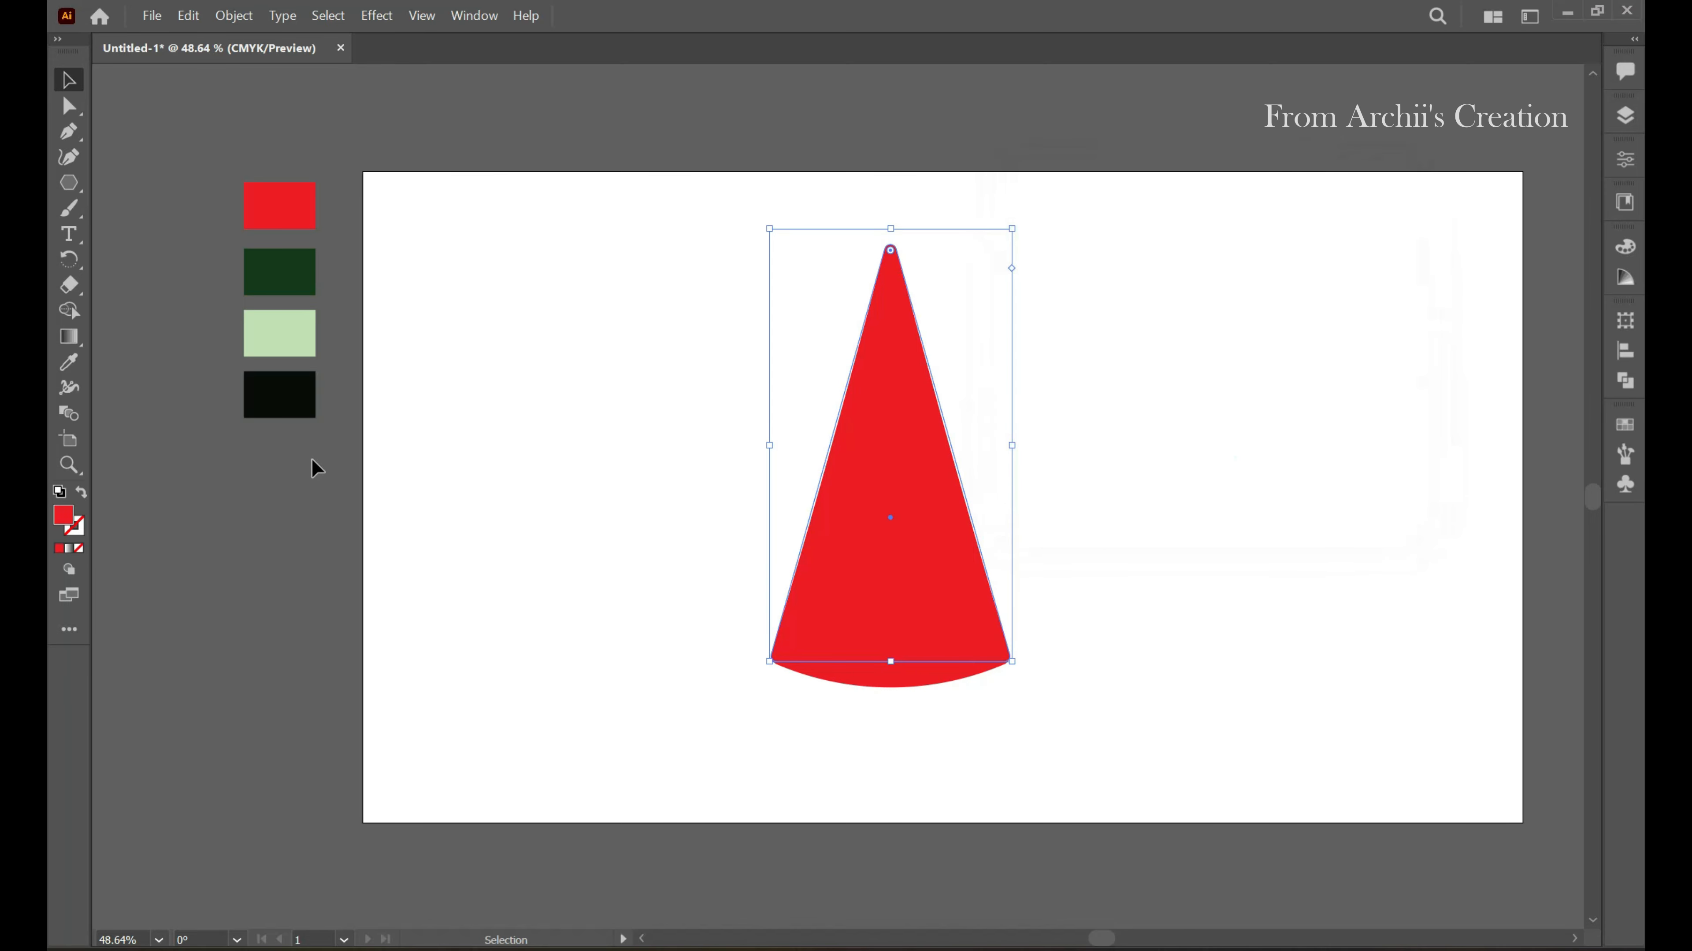
Expand the appearance of the warped triangle and deselect it
click(249, 17)
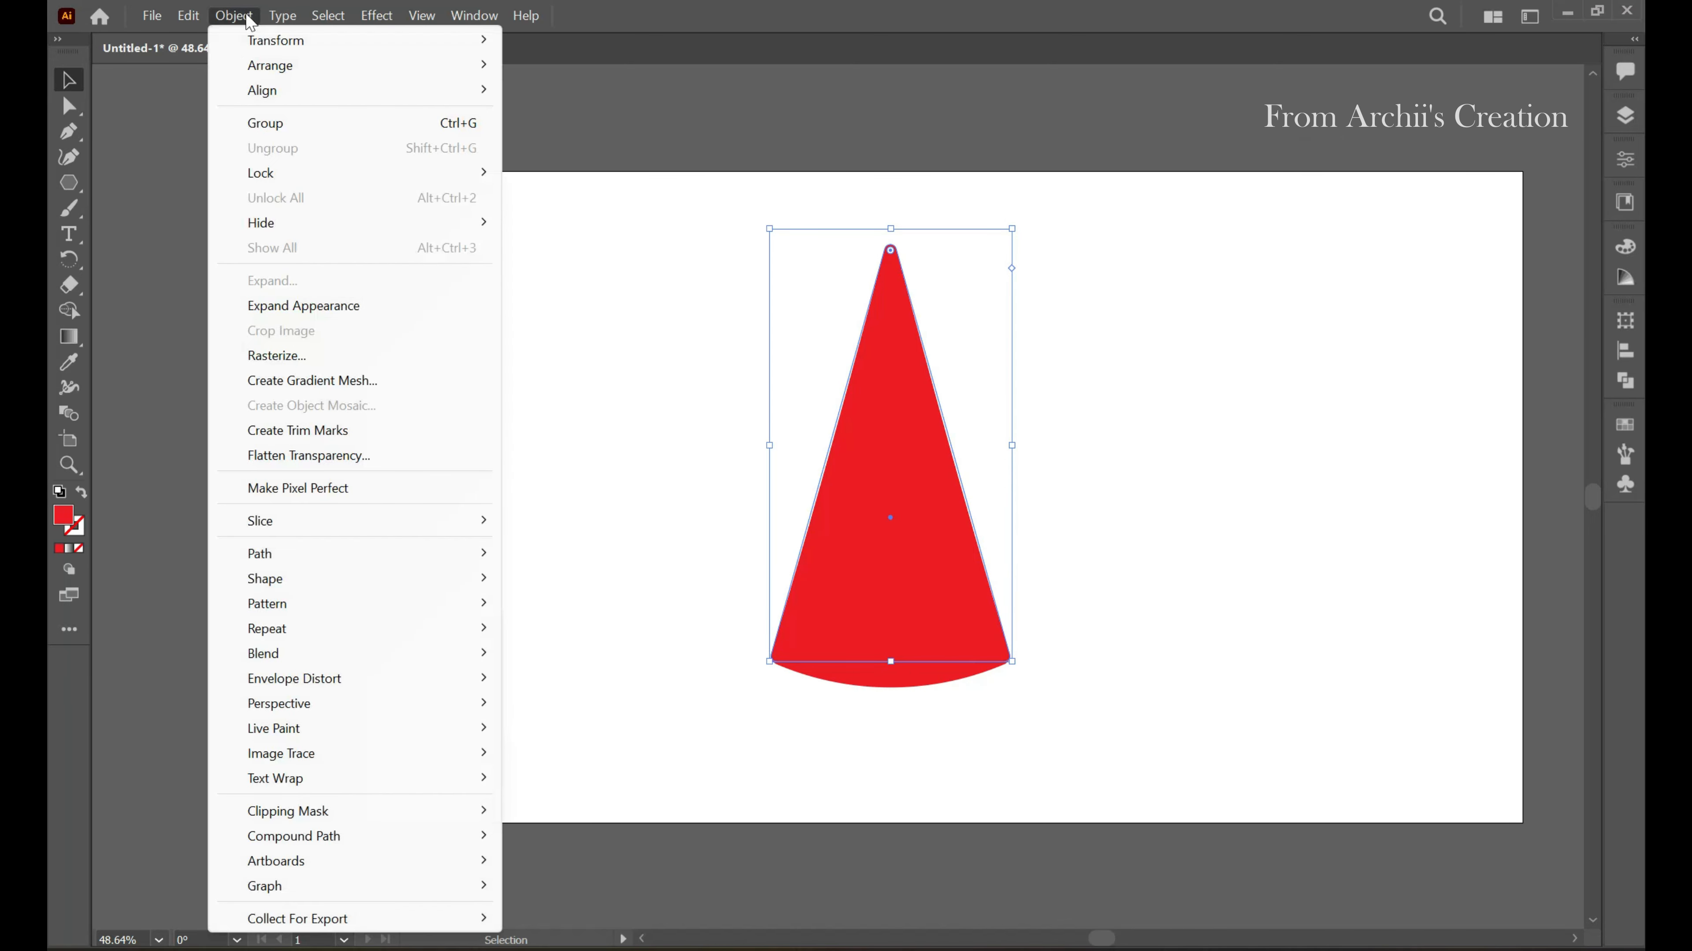
click(331, 306)
click(1256, 406)
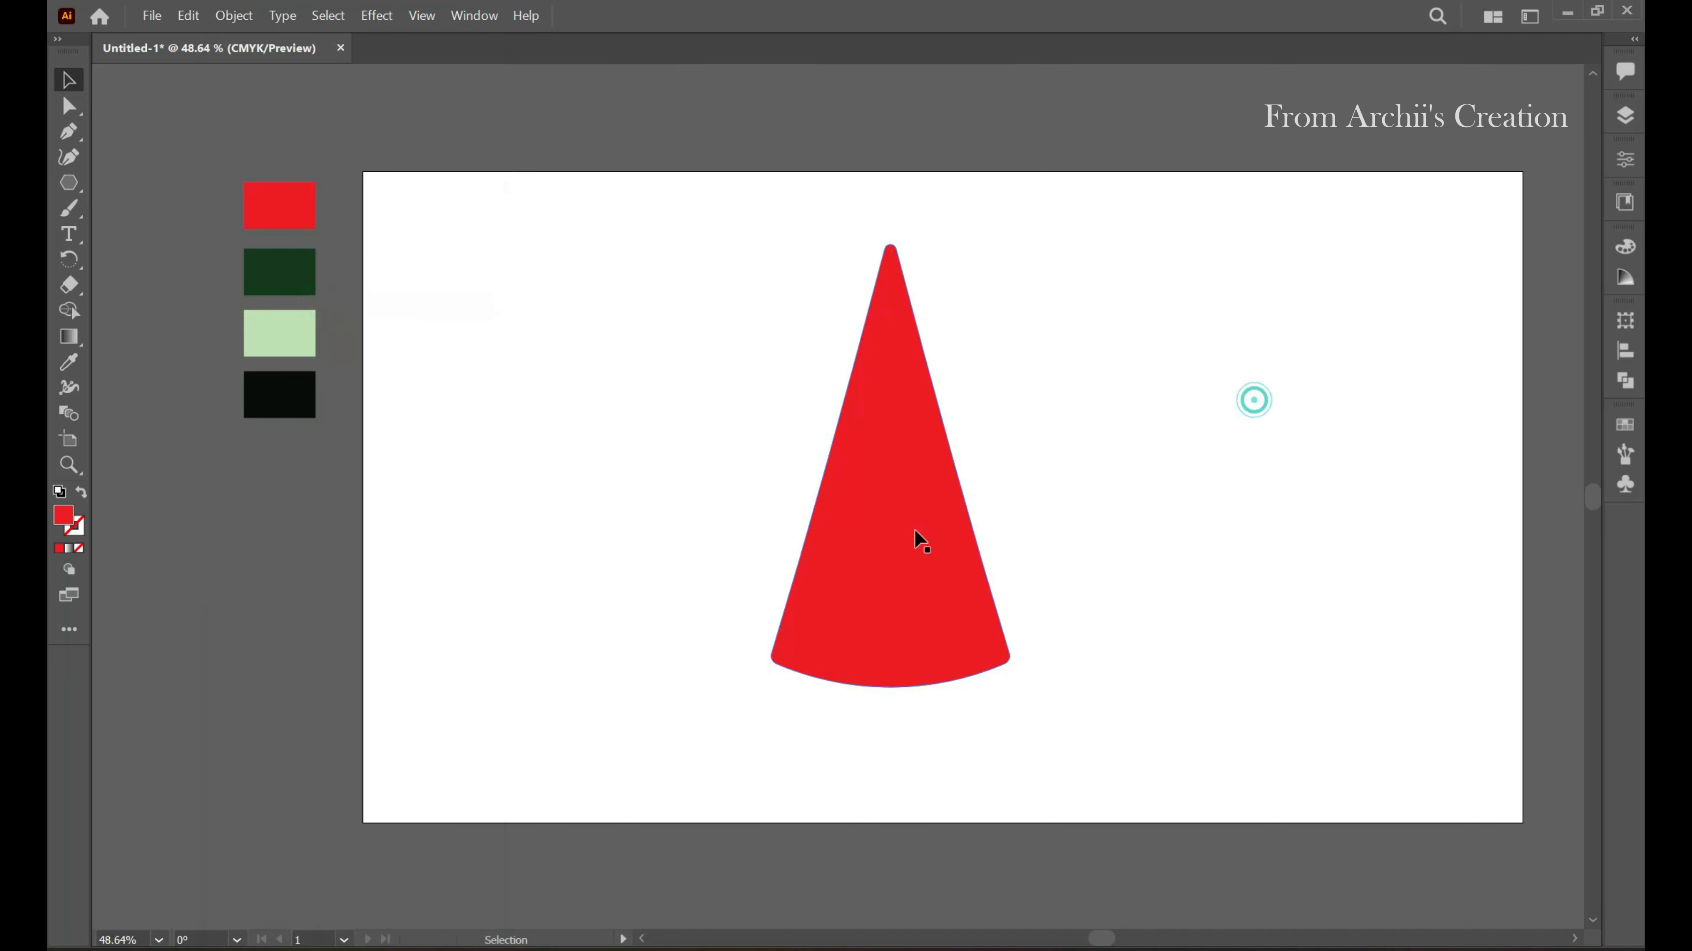
click(879, 542)
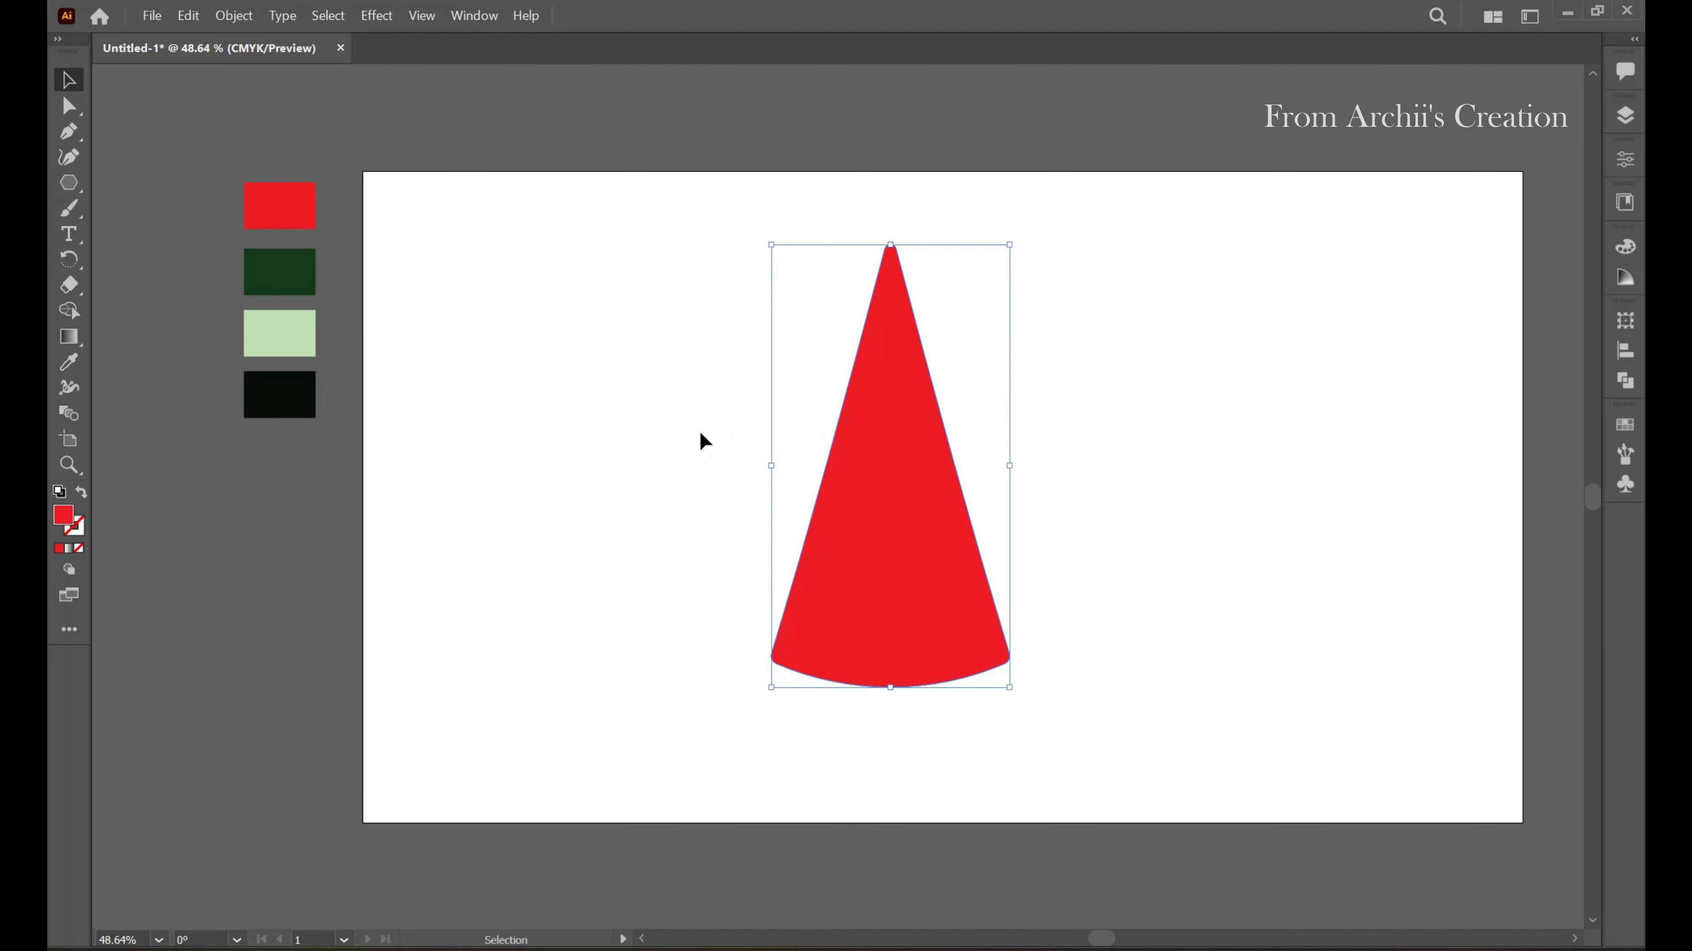
click(704, 441)
Sample the dark green swatch and draw a wide ellipse in that colour across the middle of the red cone
click(69, 361)
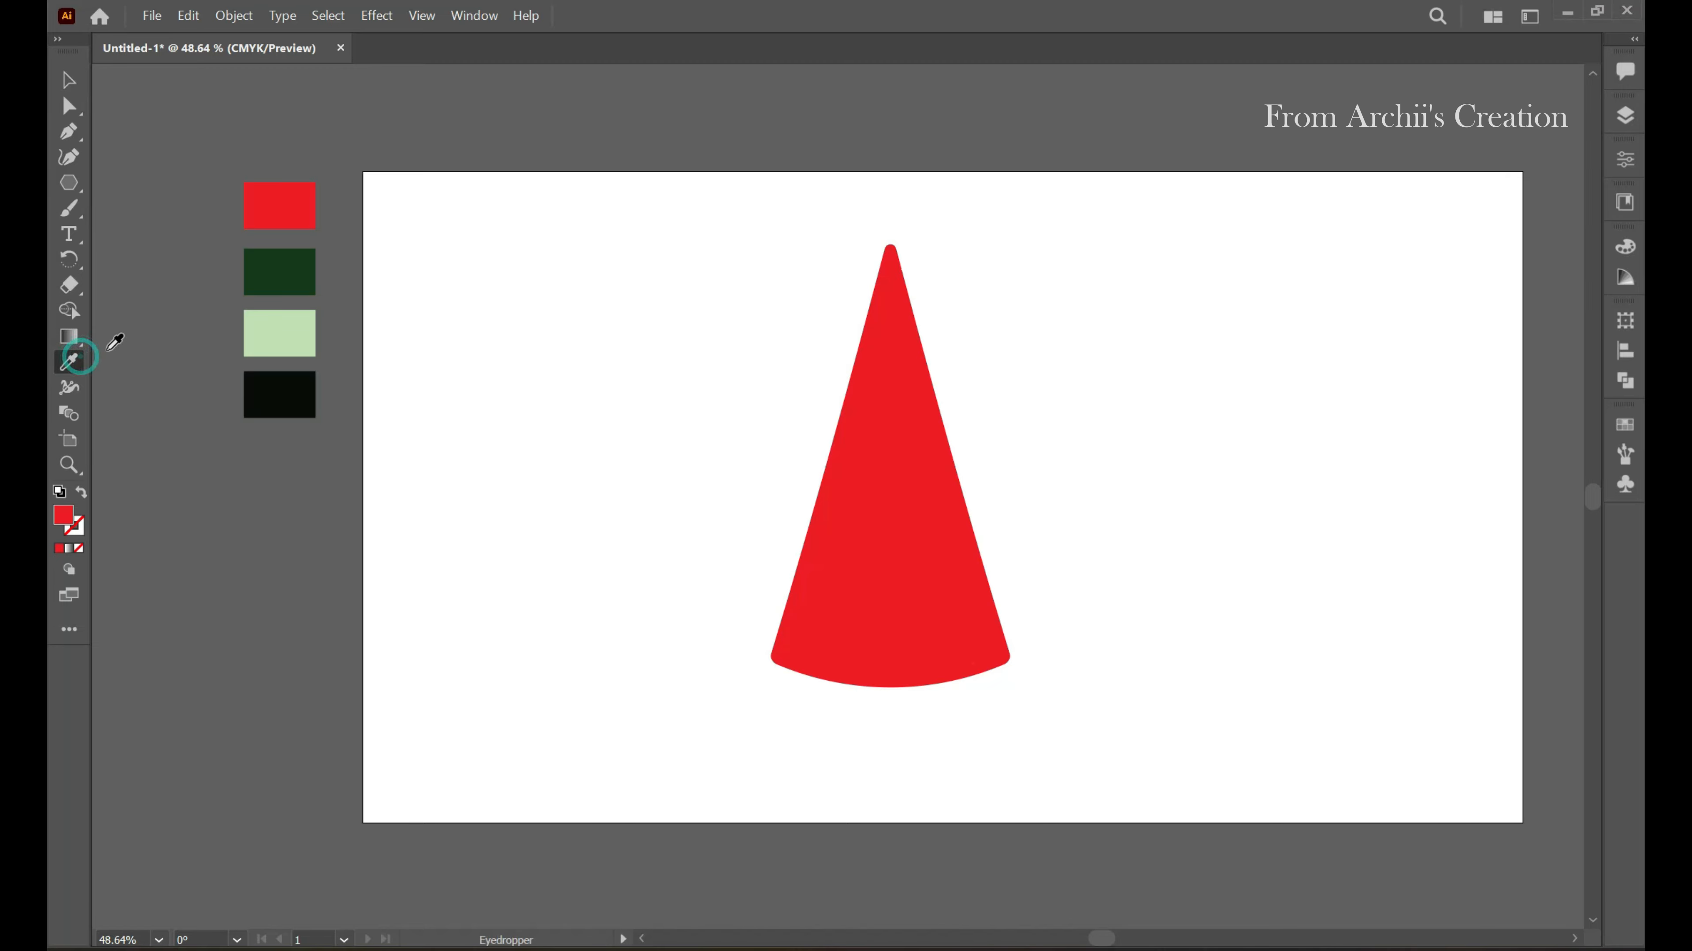
click(274, 281)
click(69, 182)
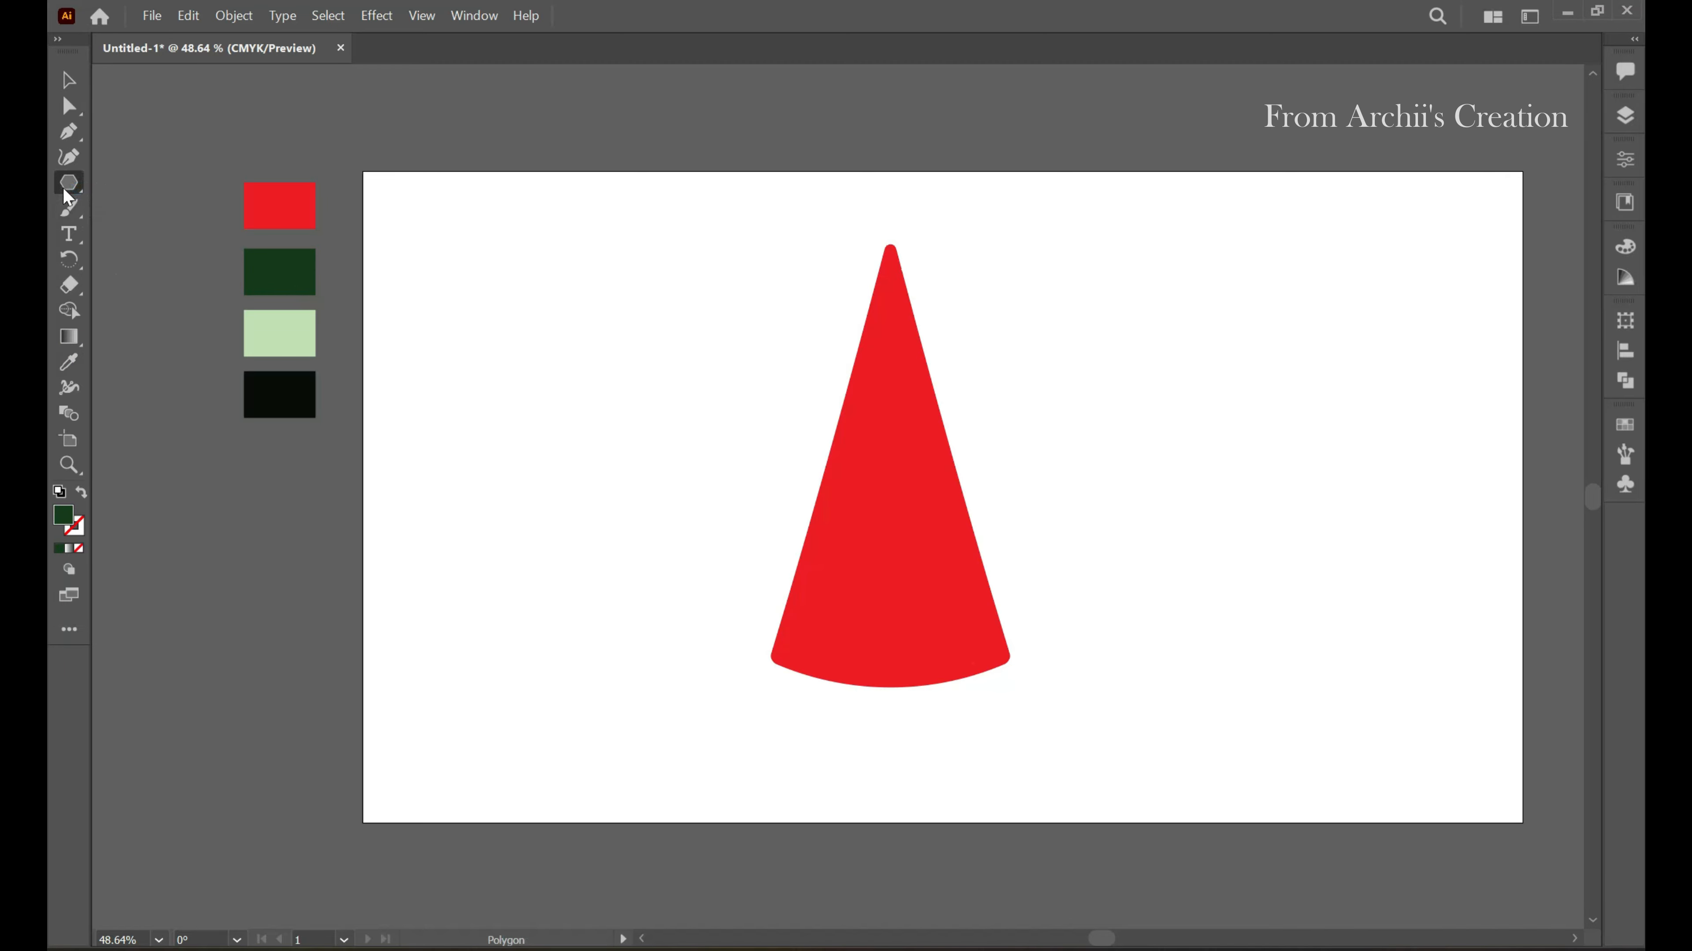
click(166, 210)
drag(592, 355, 1186, 648)
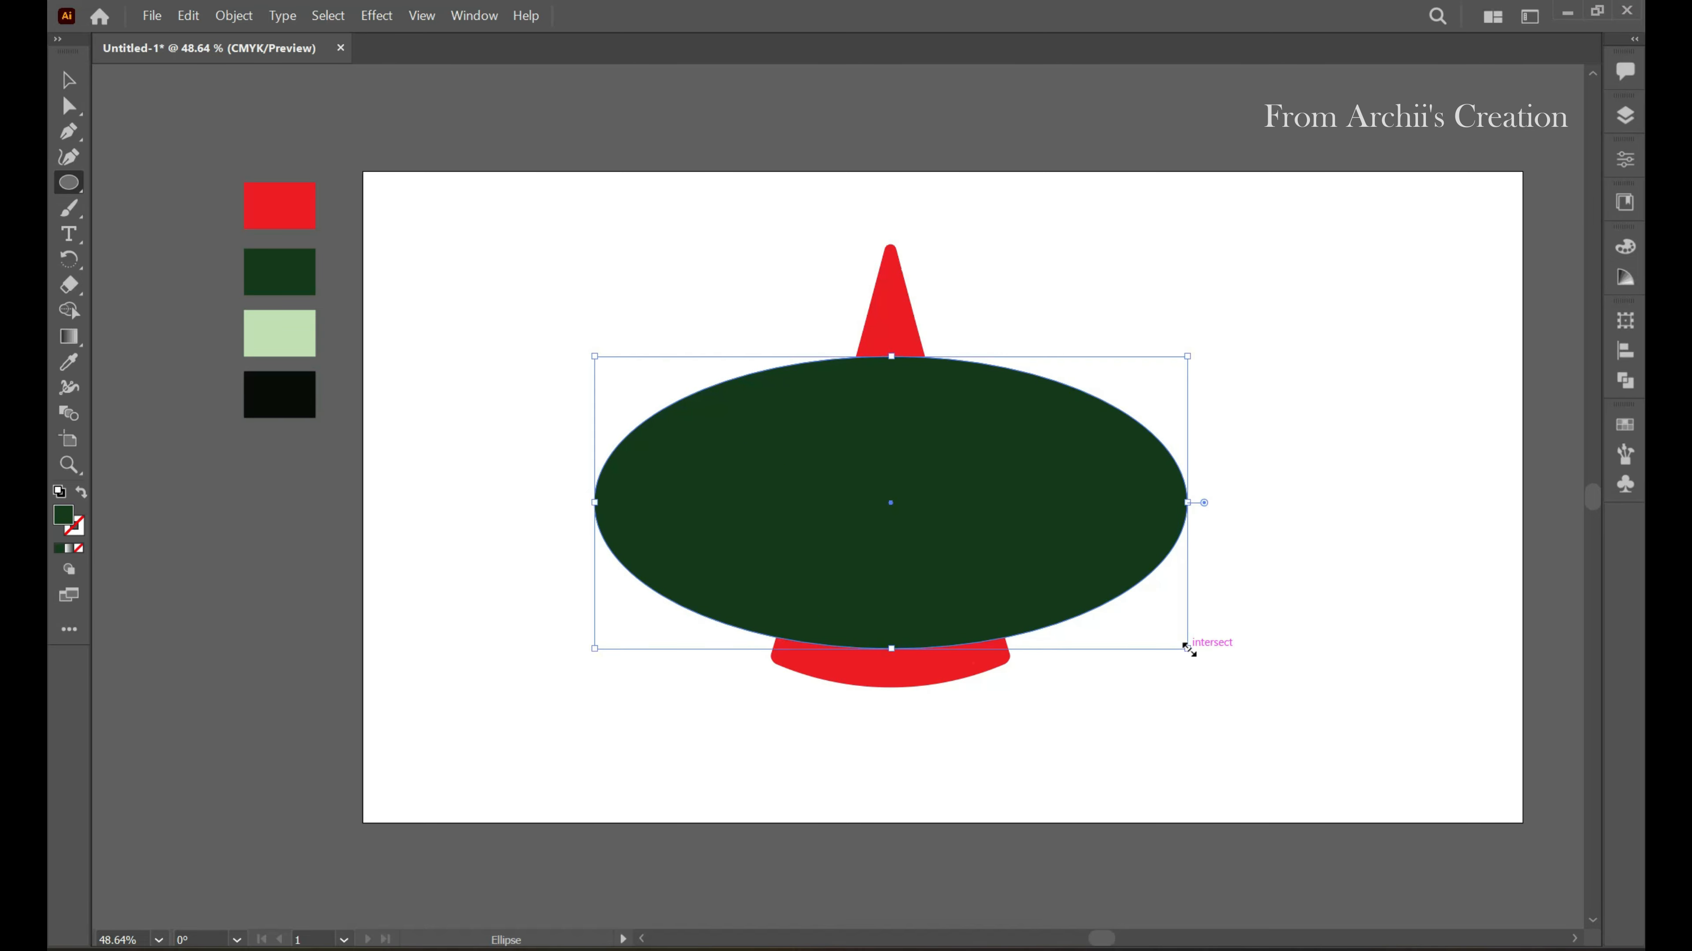
click(69, 80)
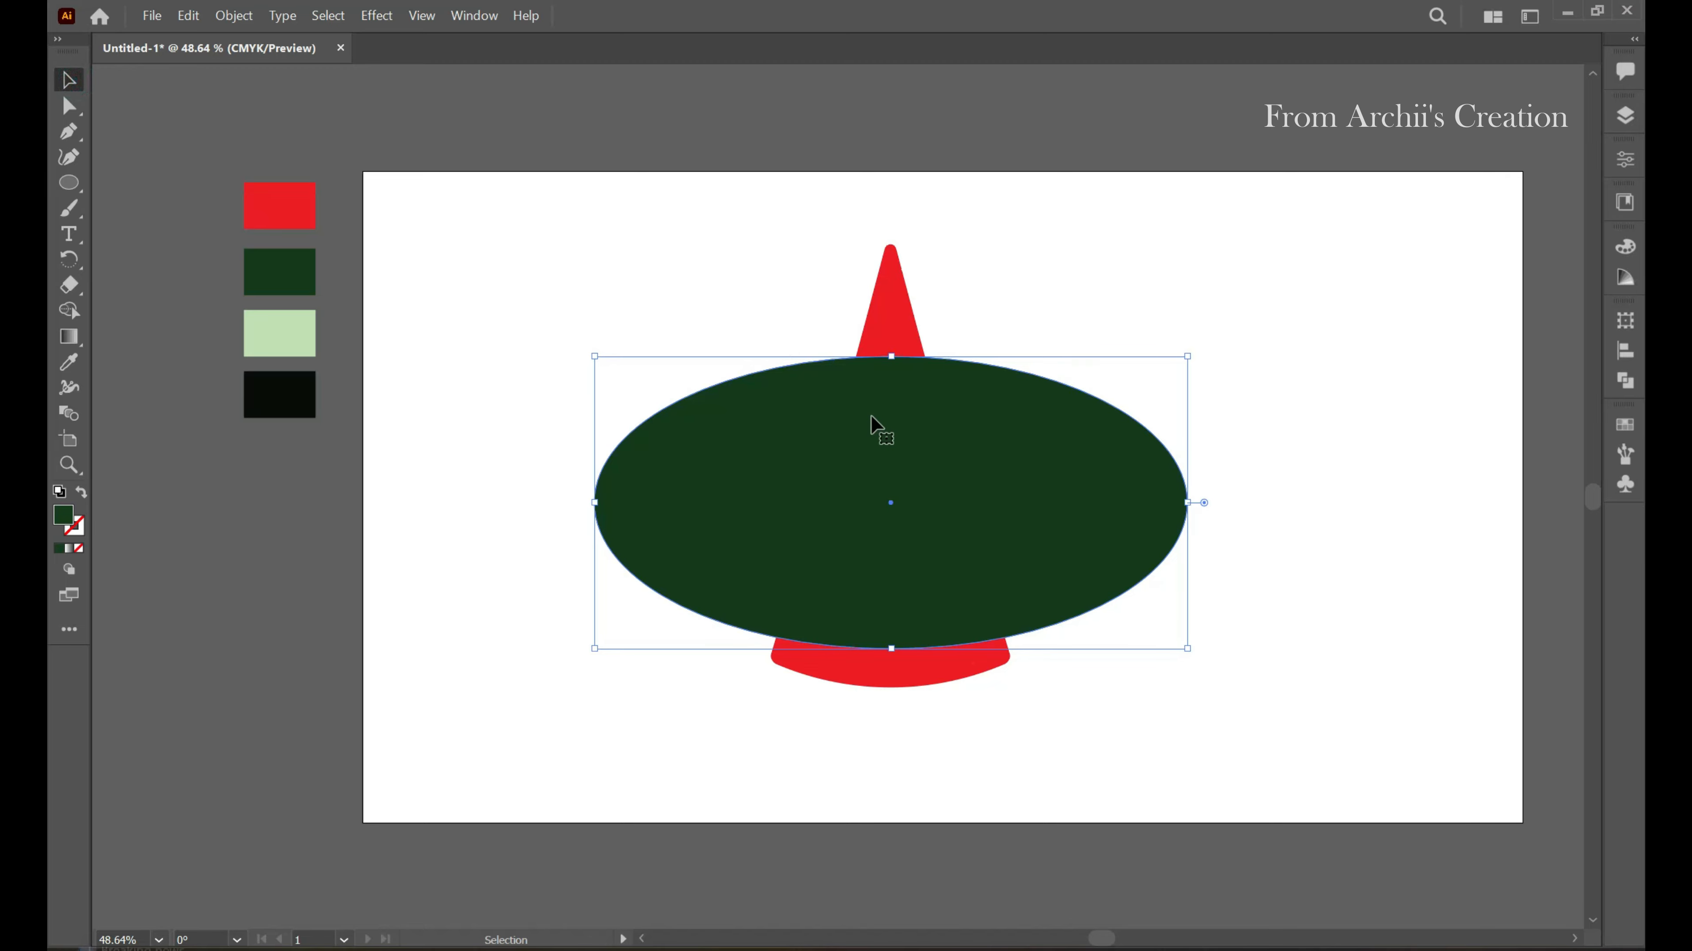
click(1232, 143)
Switch the workspace to Essentials Classic and collapse the Properties panel
click(1534, 25)
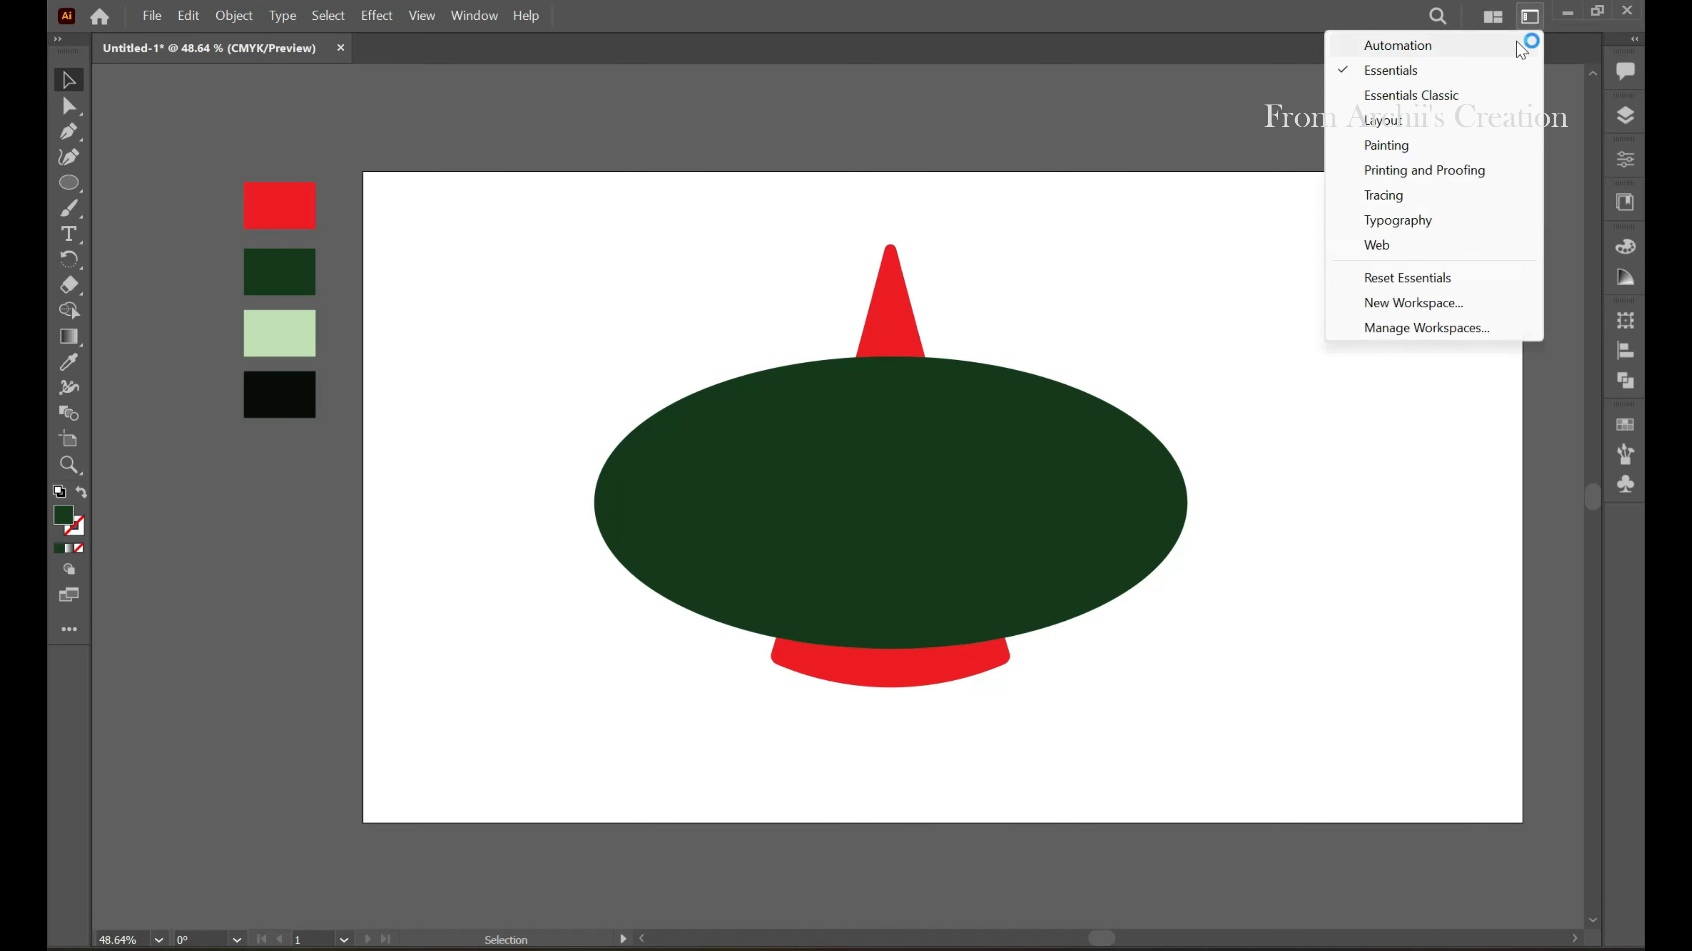
click(1428, 100)
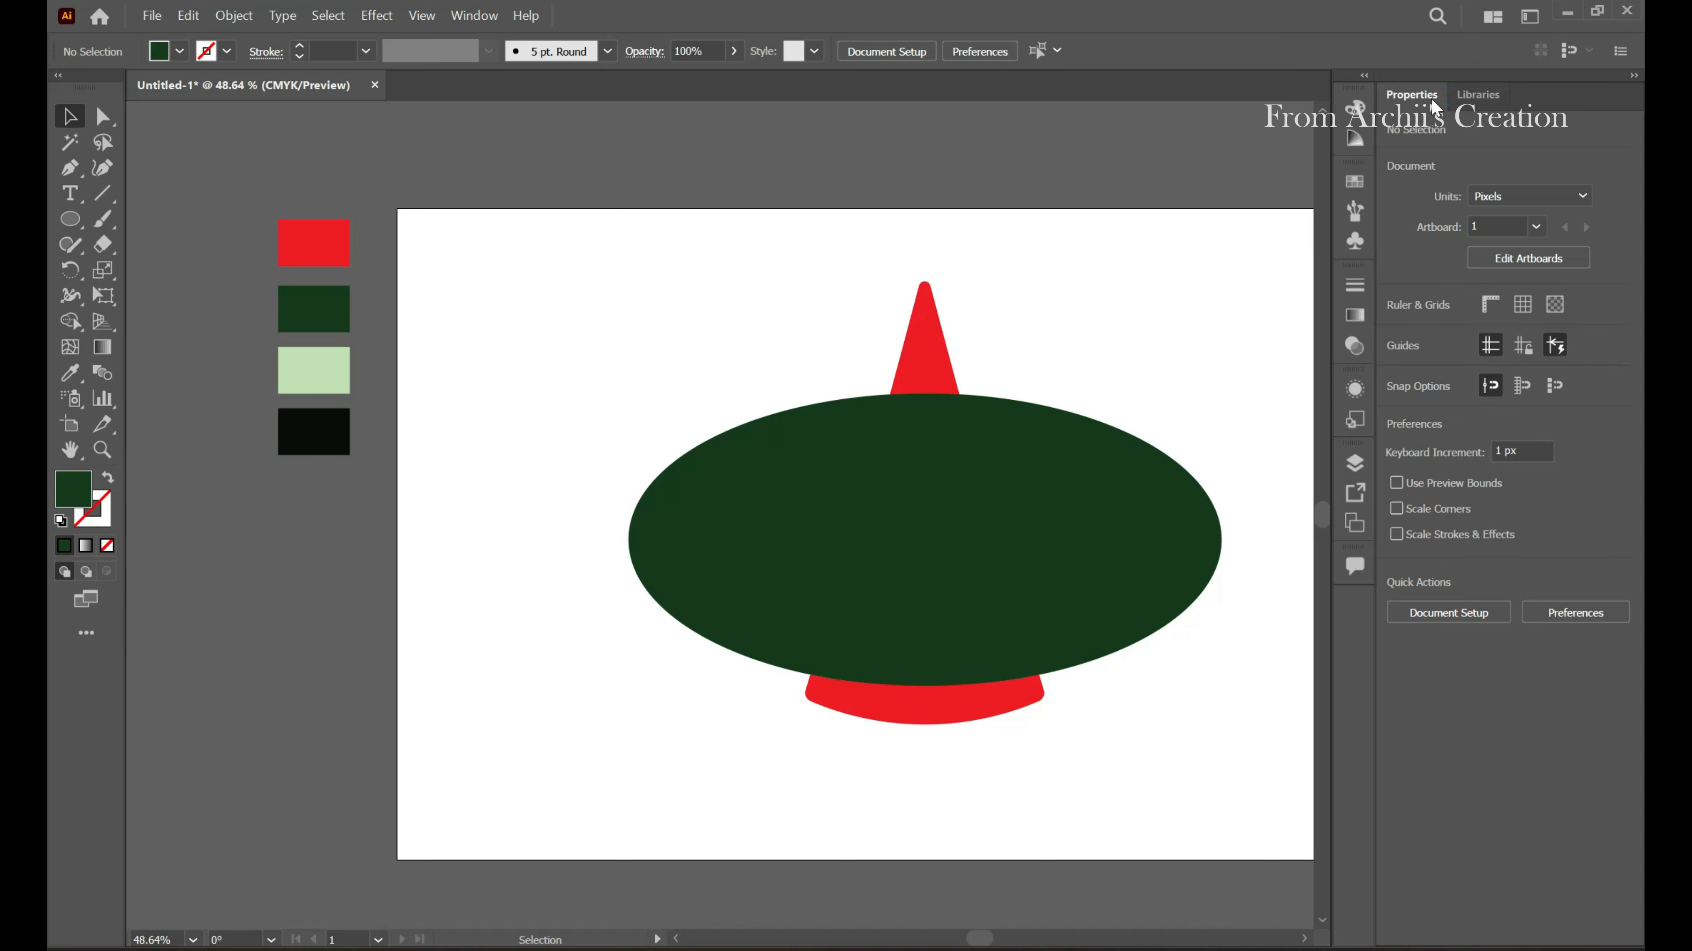
click(1436, 100)
Centre the green ellipse and the red cone horizontally and vertically on the artboard
click(850, 503)
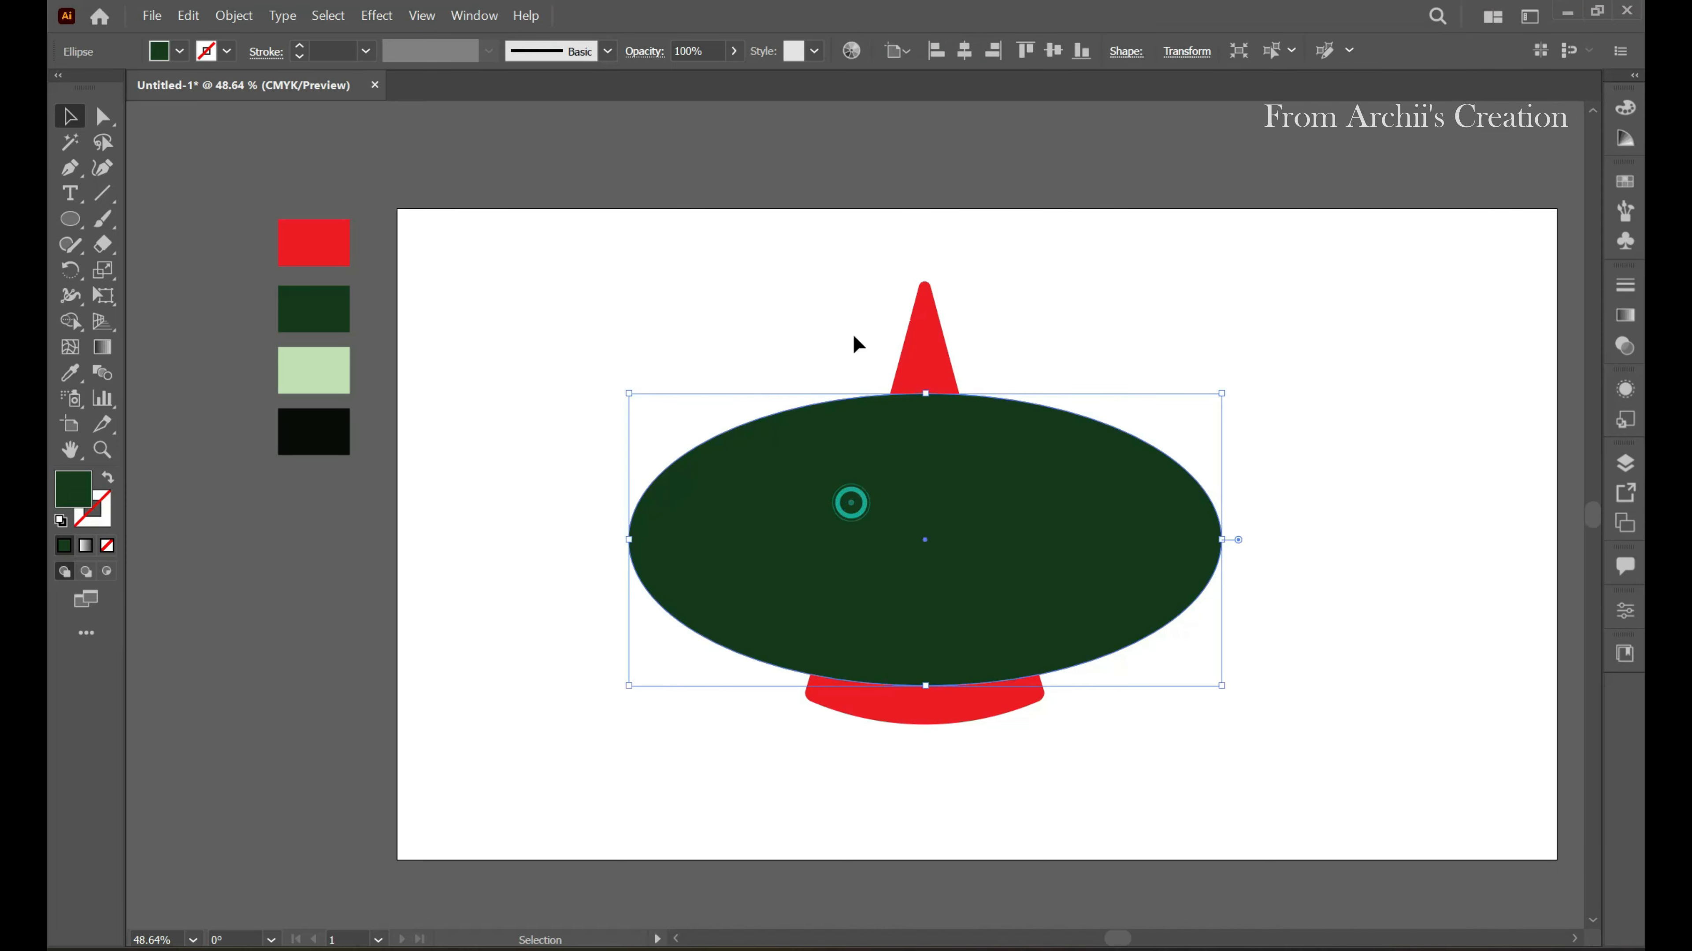
click(965, 50)
click(1054, 50)
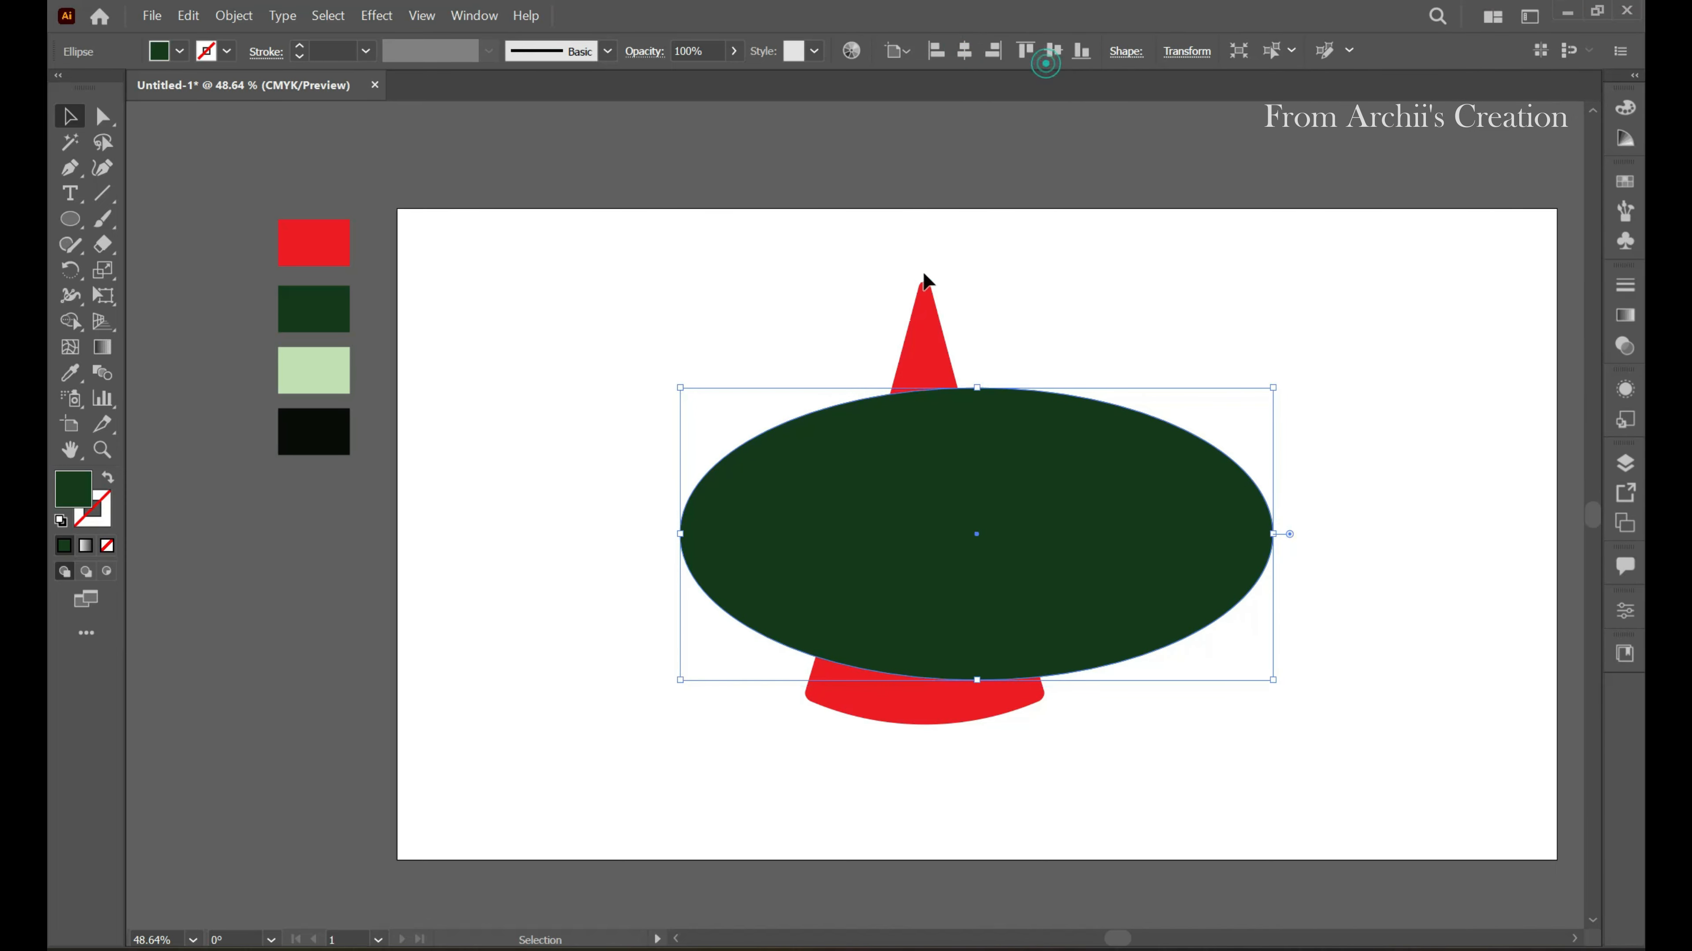
click(929, 360)
click(965, 51)
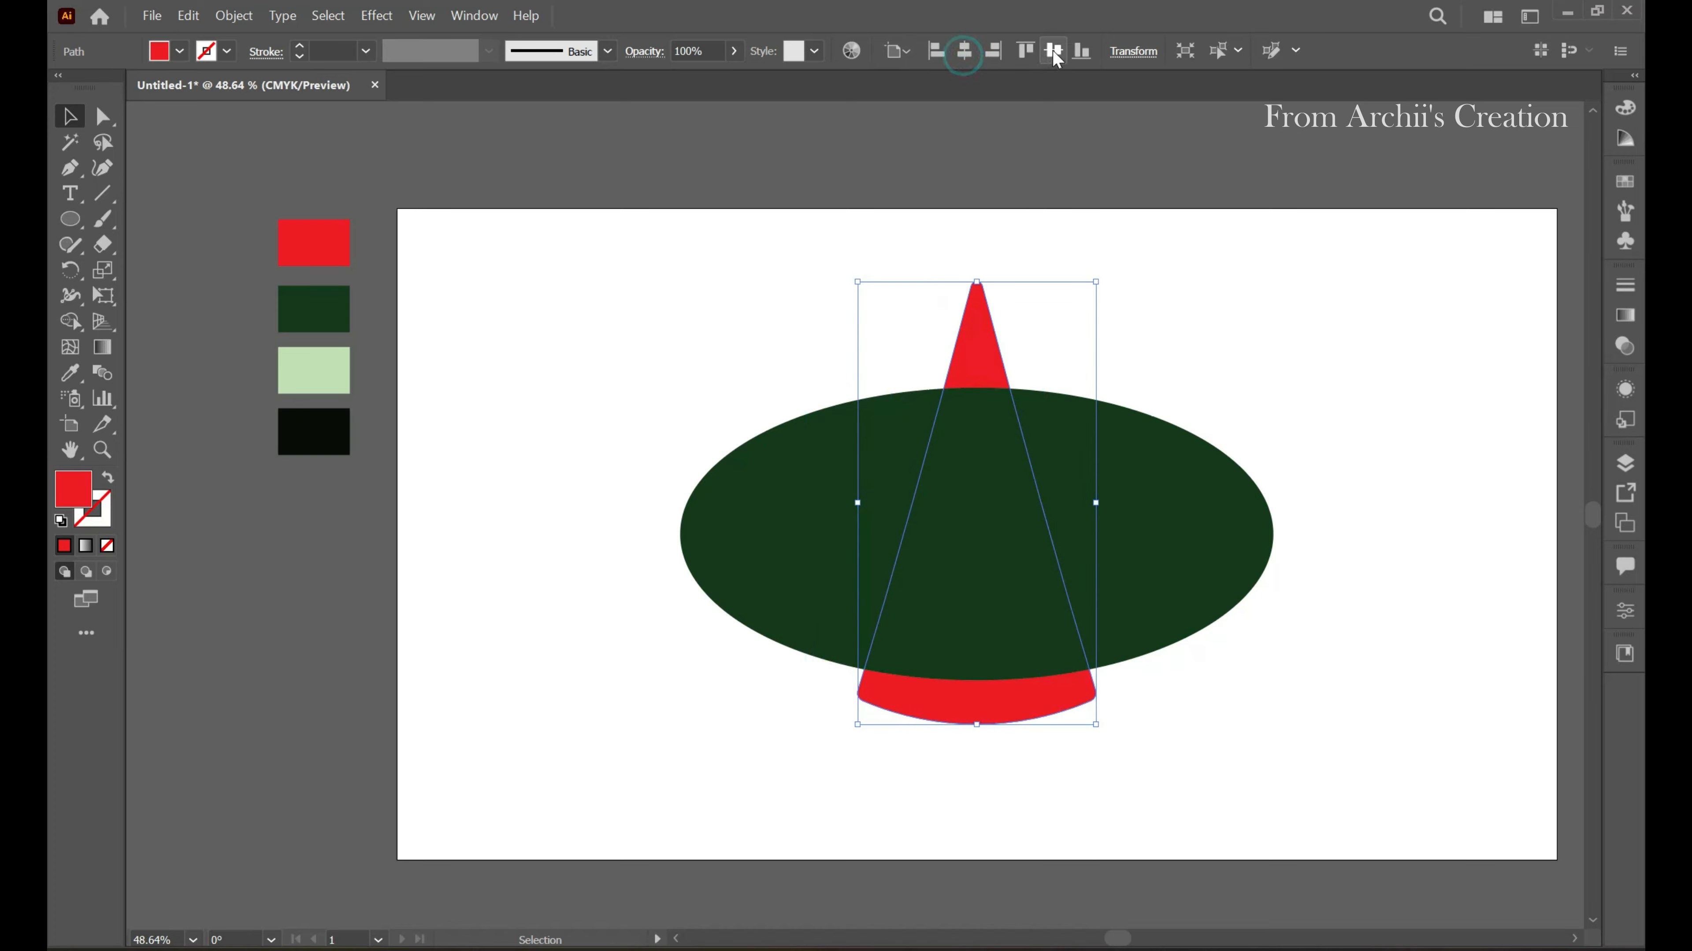
click(1053, 50)
Nudge the green ellipse straight down until only a thin strip of the cone's curved base shows beneath it
click(1165, 559)
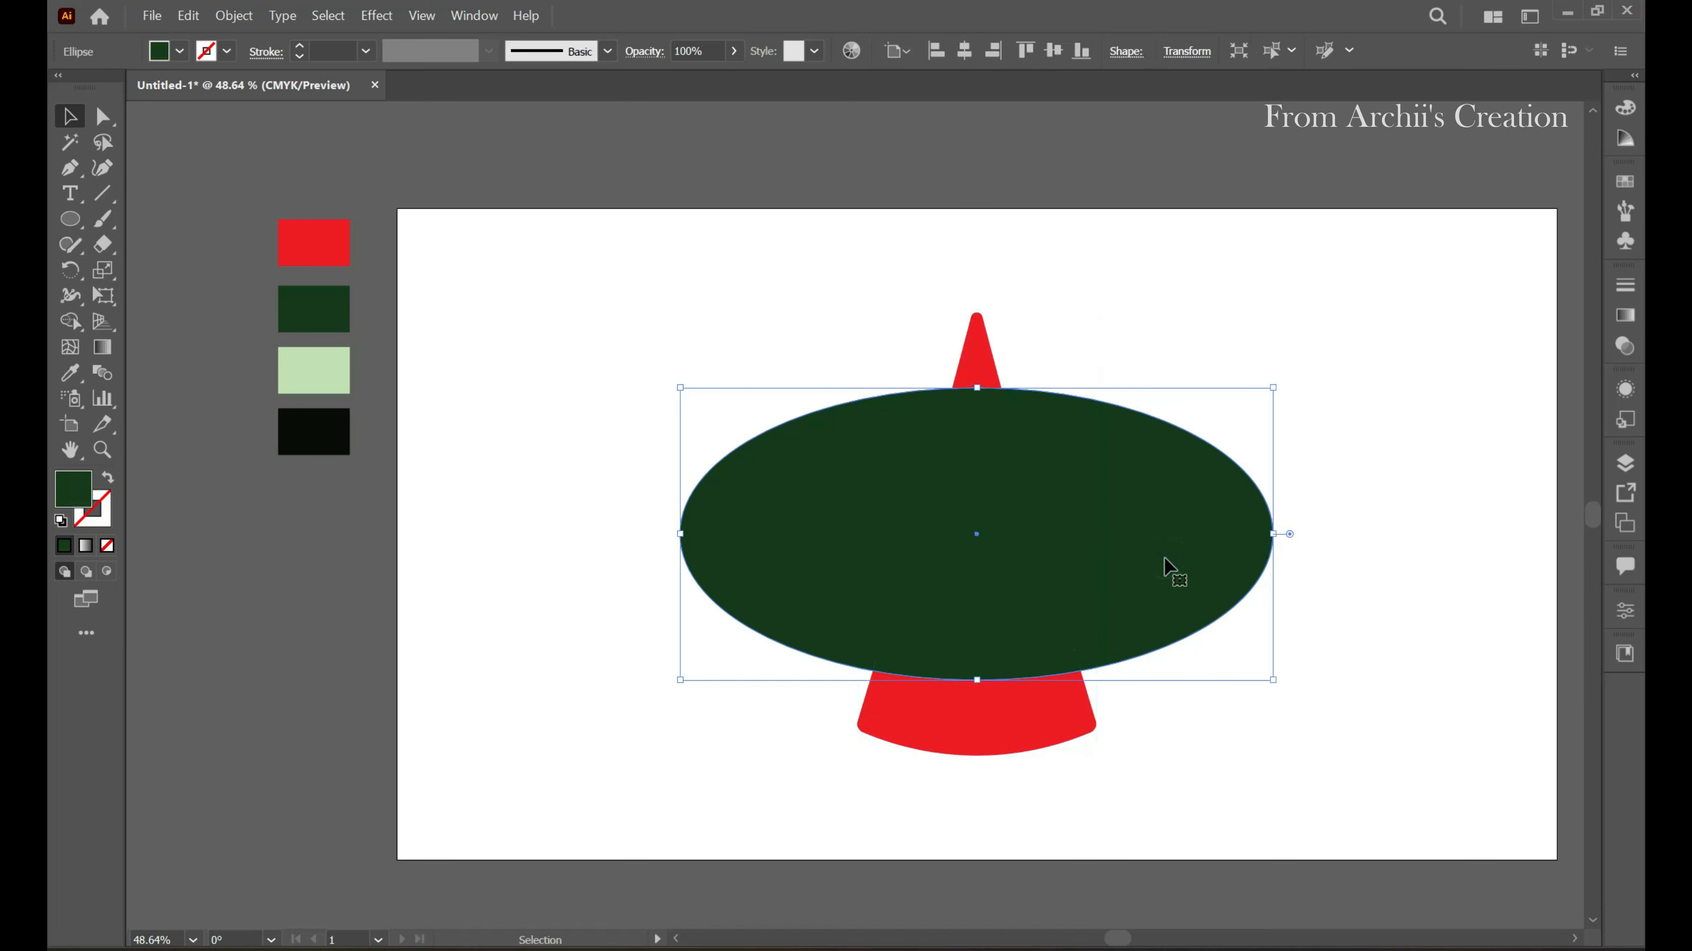
key(Down)
key(Down)
key(Down)
key(Down)
key(Down)
key(Down)
key(Down)
key(Down)
key(Down)
key(Down)
key(Down)
key(Down)
key(Down)
key(Down)
key(Down)
key(Down)
key(Down)
key(Down)
key(Down)
key(Down)
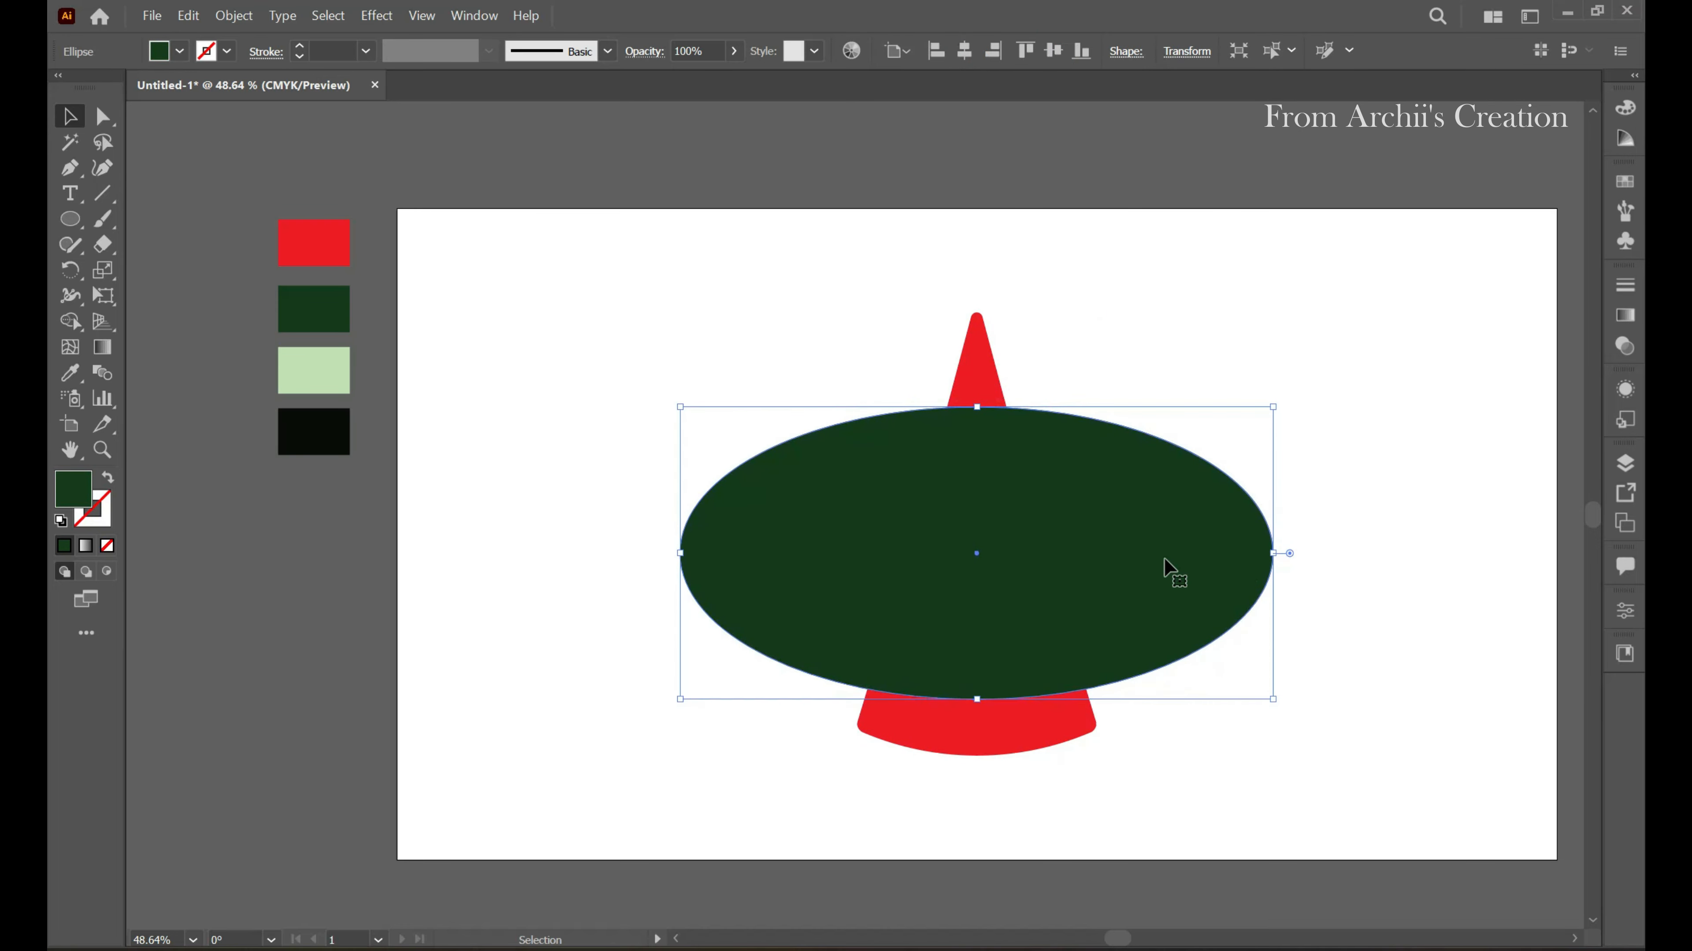
key(Down)
key(Down)
key(Down)
key(Down)
key(Down)
key(Down)
key(Down)
key(Down)
key(Down)
key(Down)
key(Down)
key(Down)
key(Down)
key(Down)
key(Down)
key(Down)
key(Down)
key(Down)
key(Down)
key(Down)
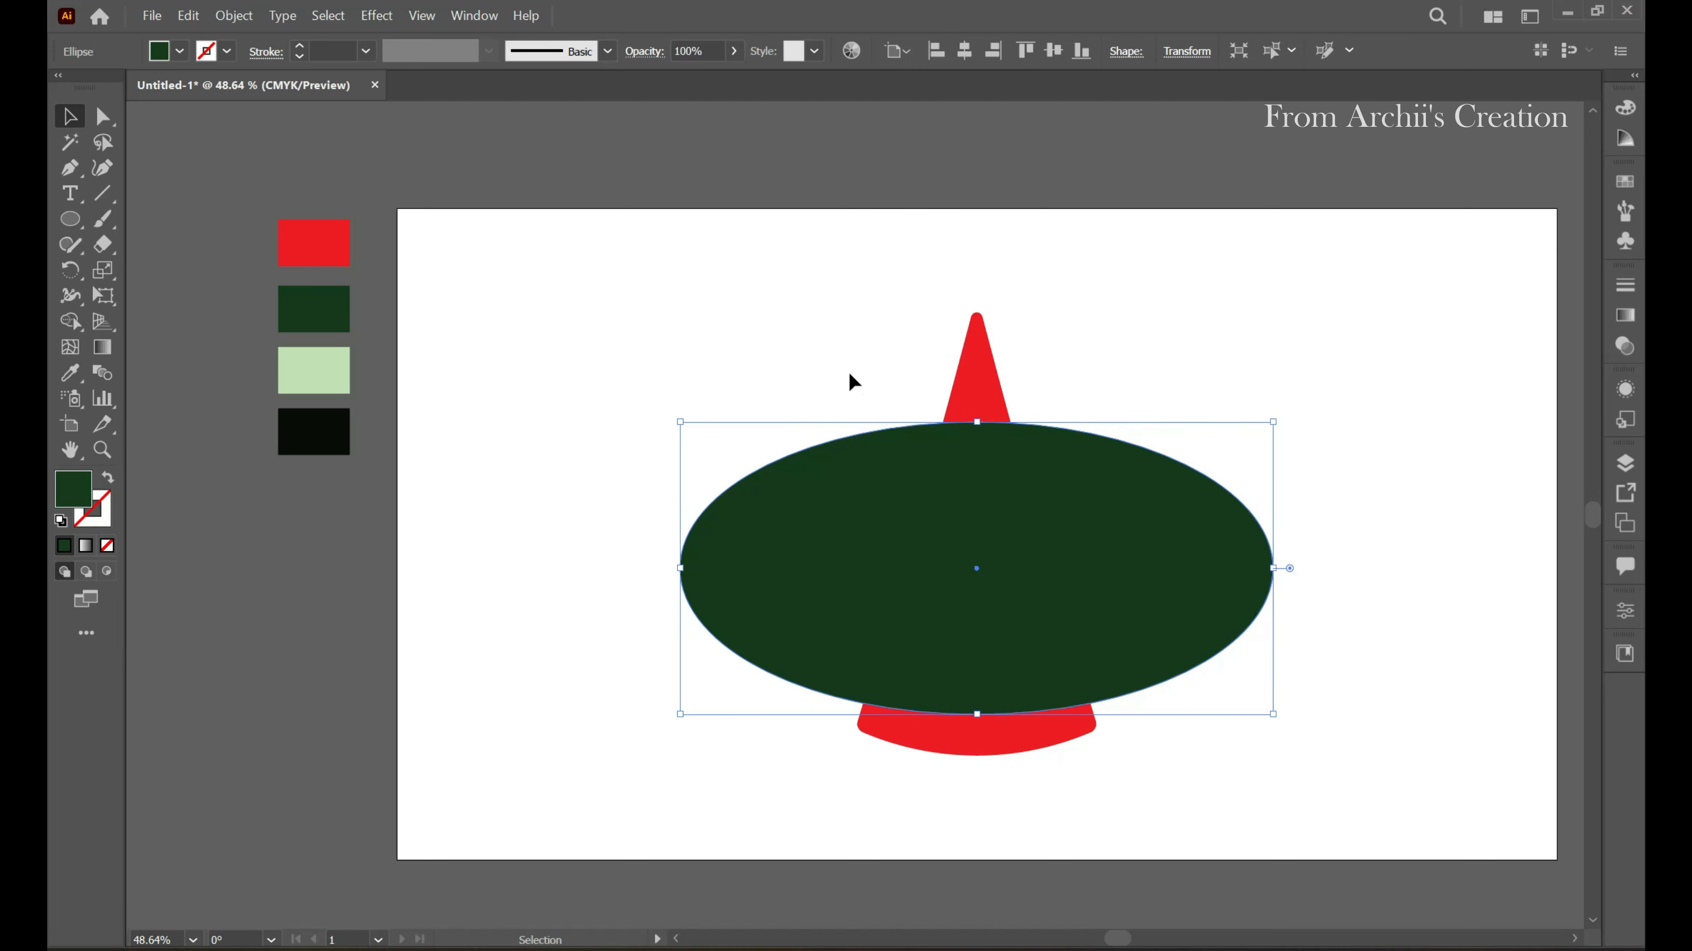
Select the red cone together with the green ellipse and open the Pathfinder options
drag(854, 381, 939, 516)
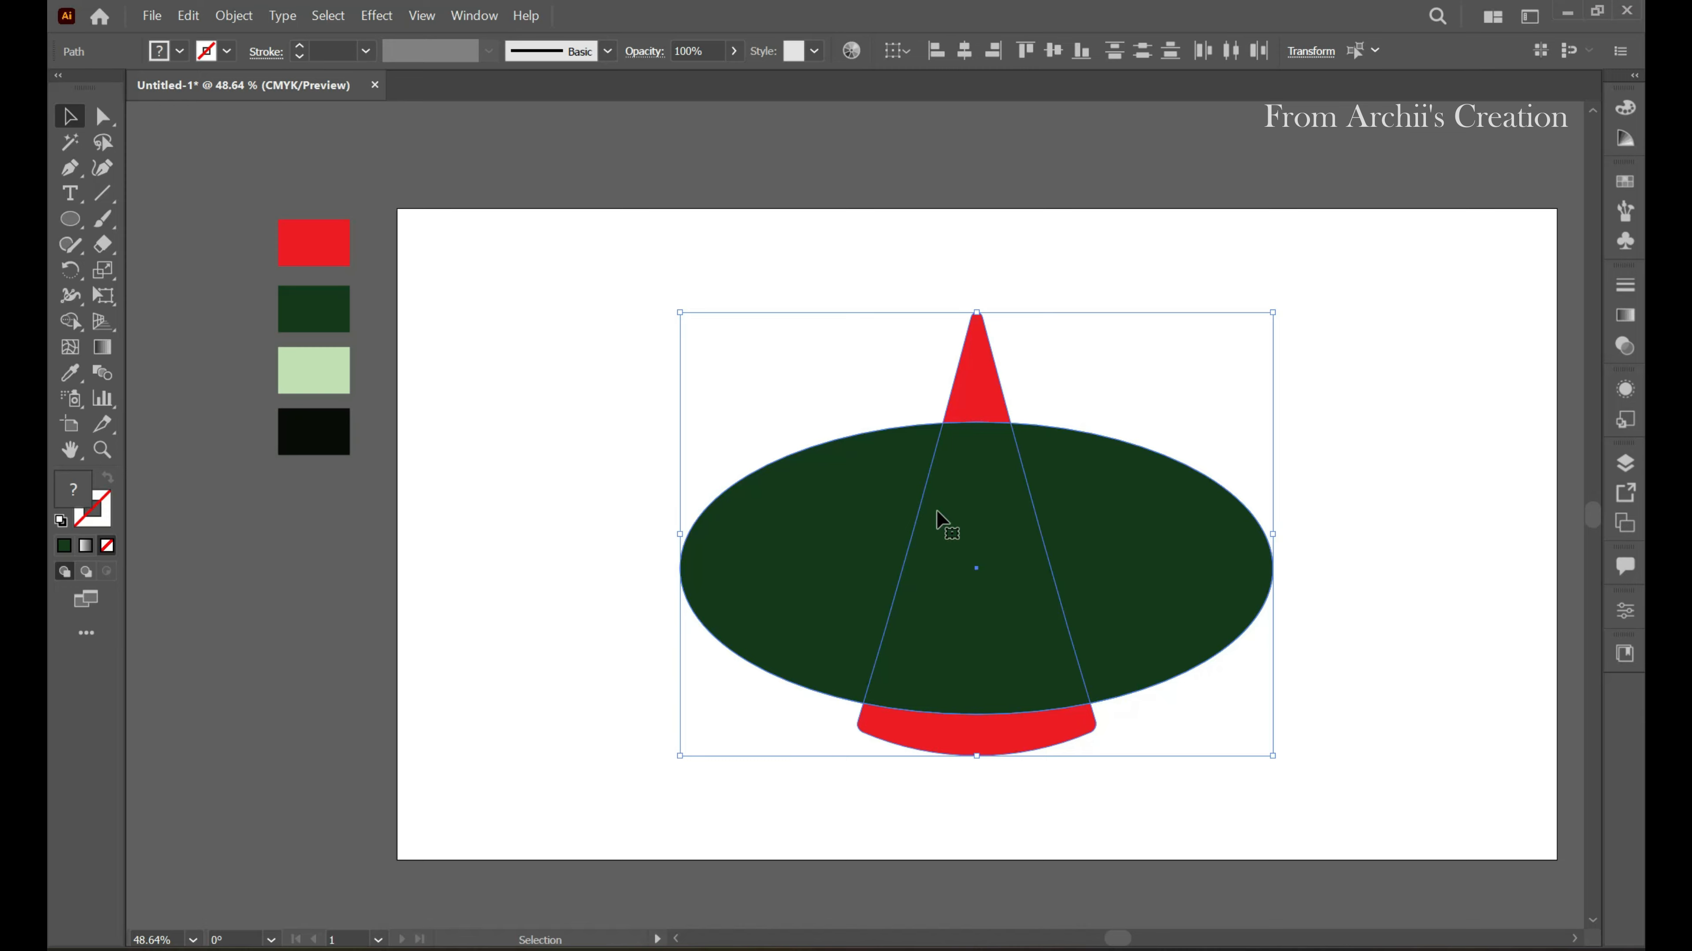
click(932, 325)
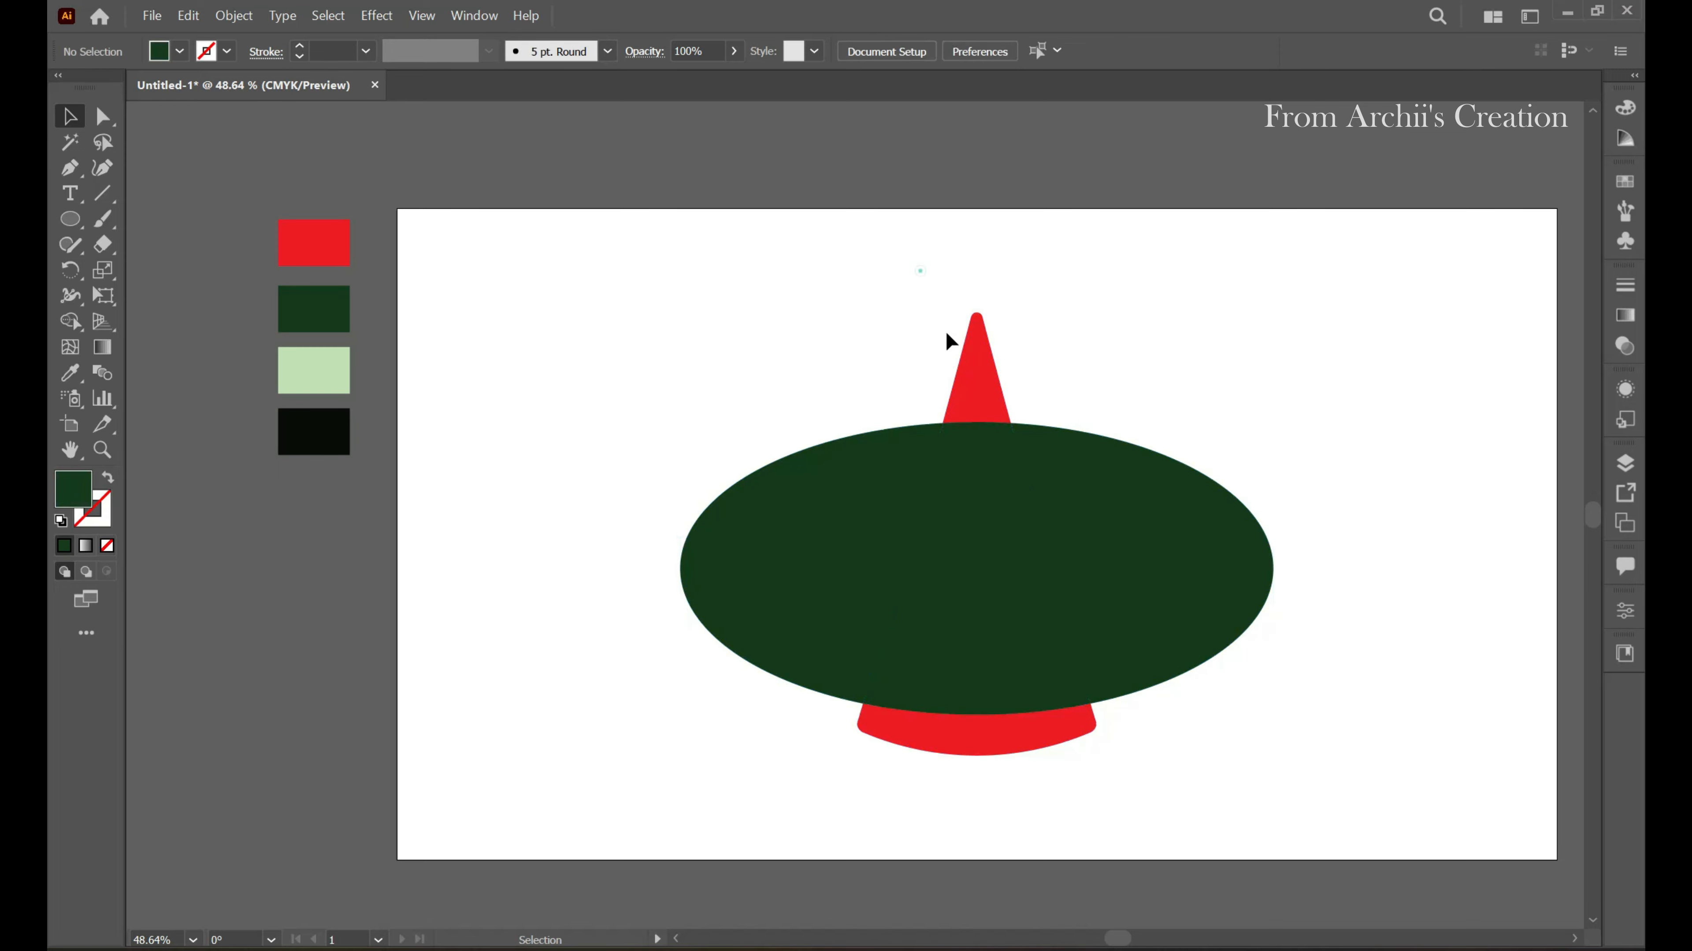
click(971, 378)
key(ctrl)
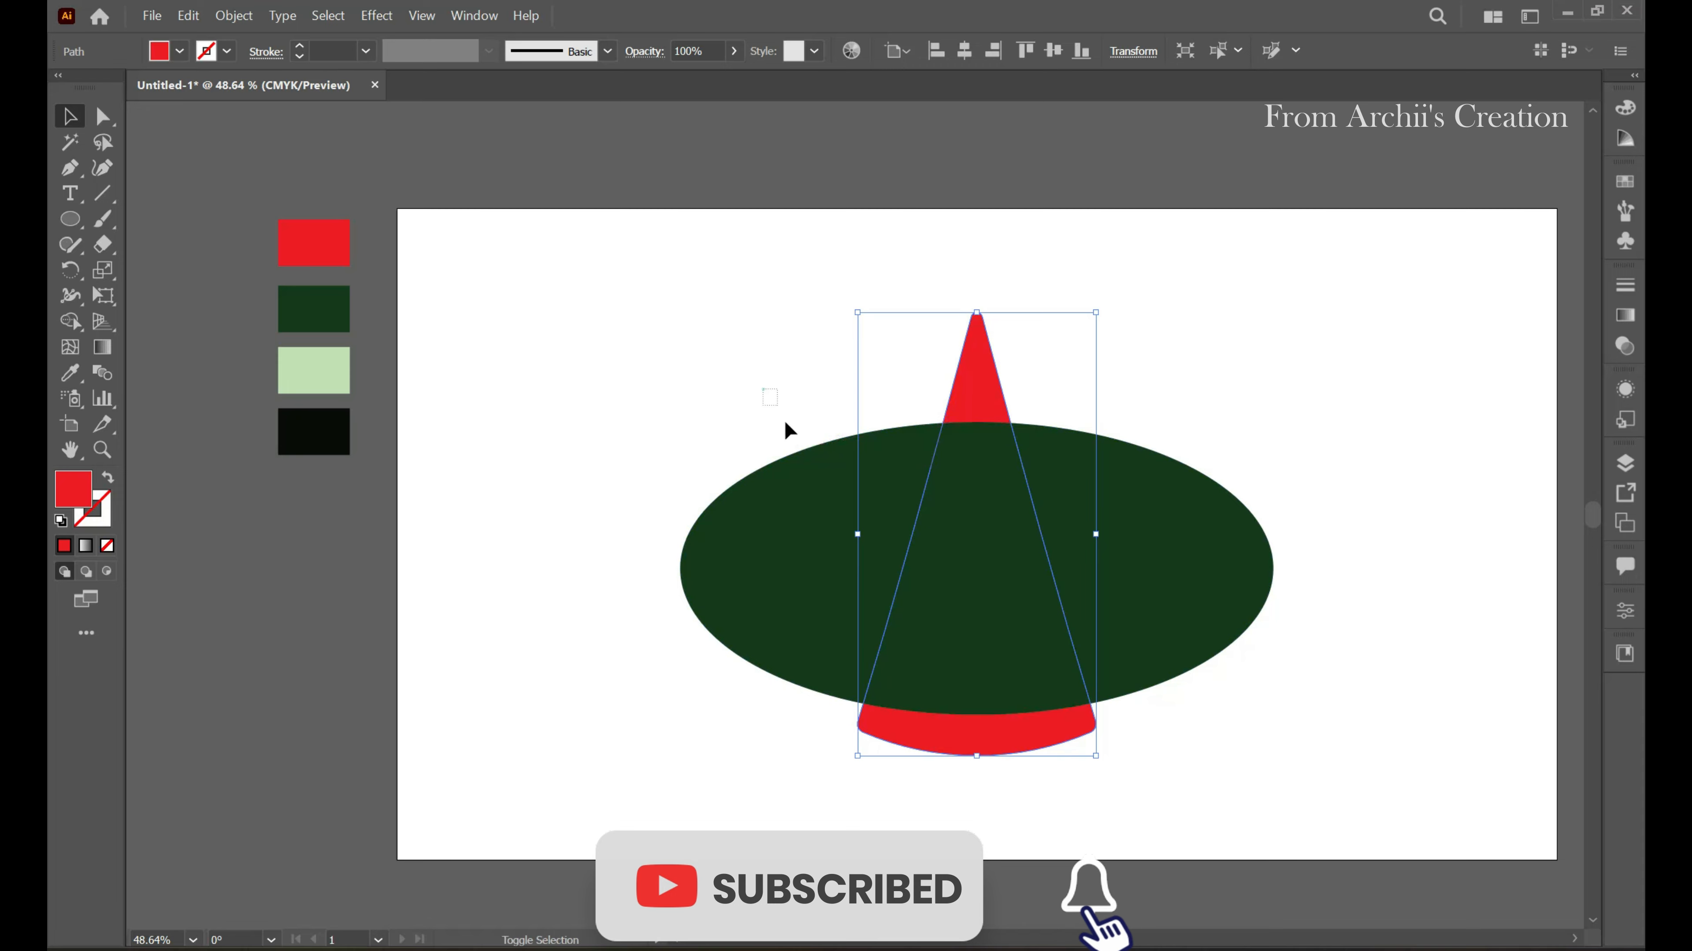
shift+click(883, 551)
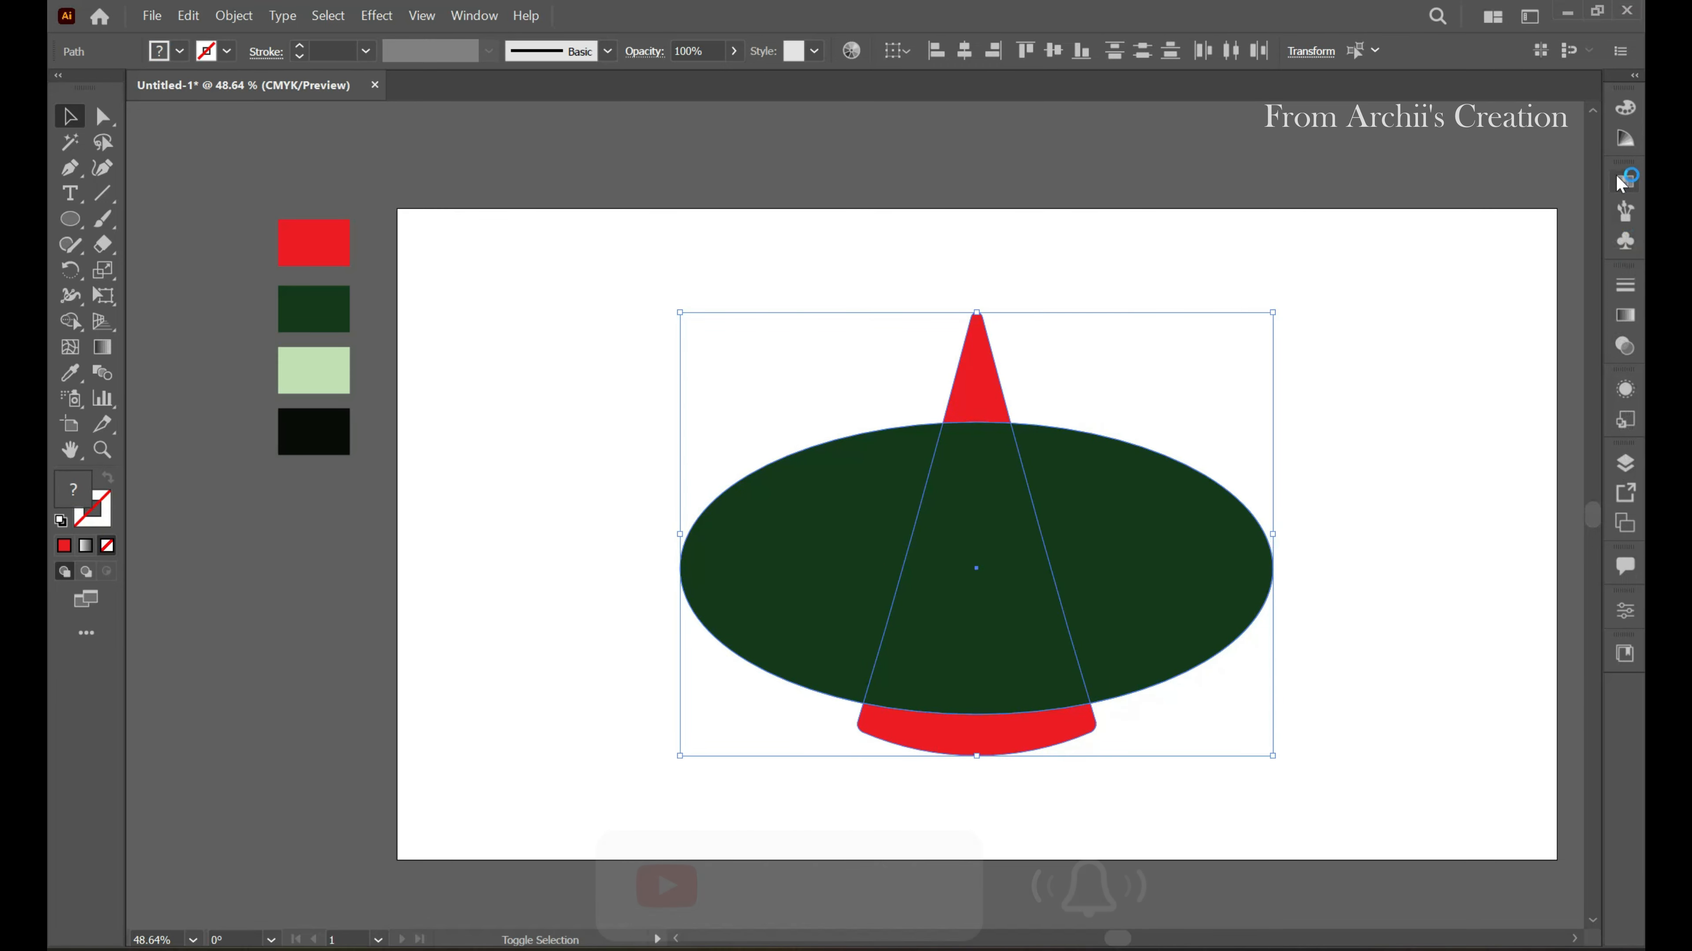
click(482, 23)
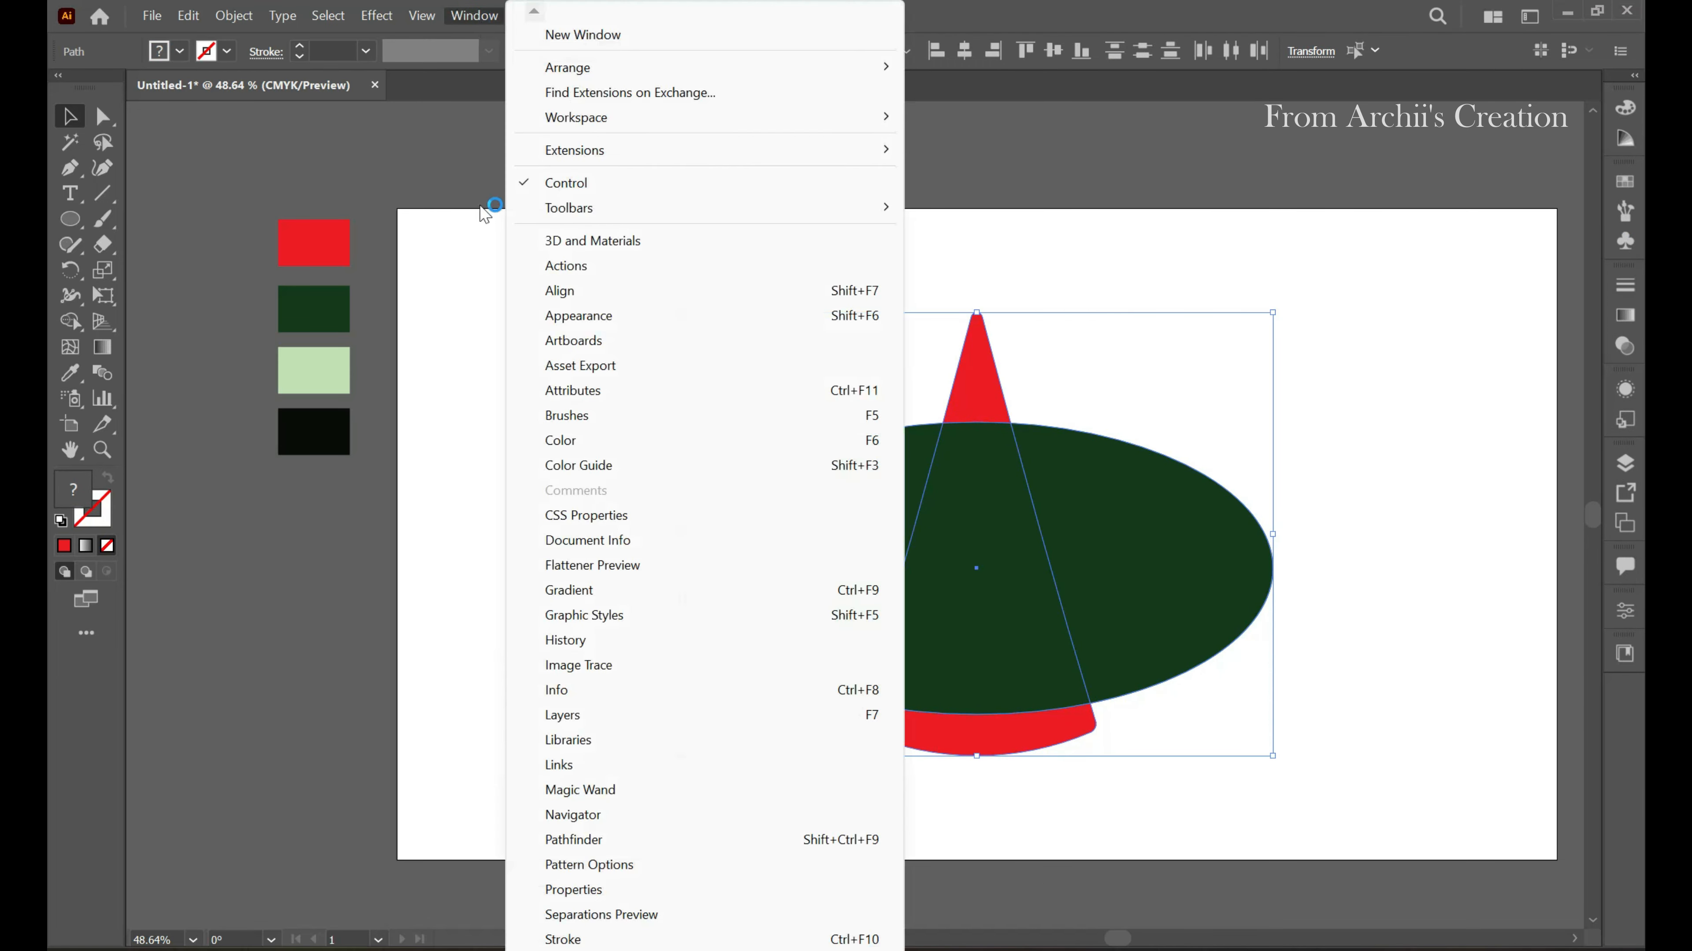
click(574, 841)
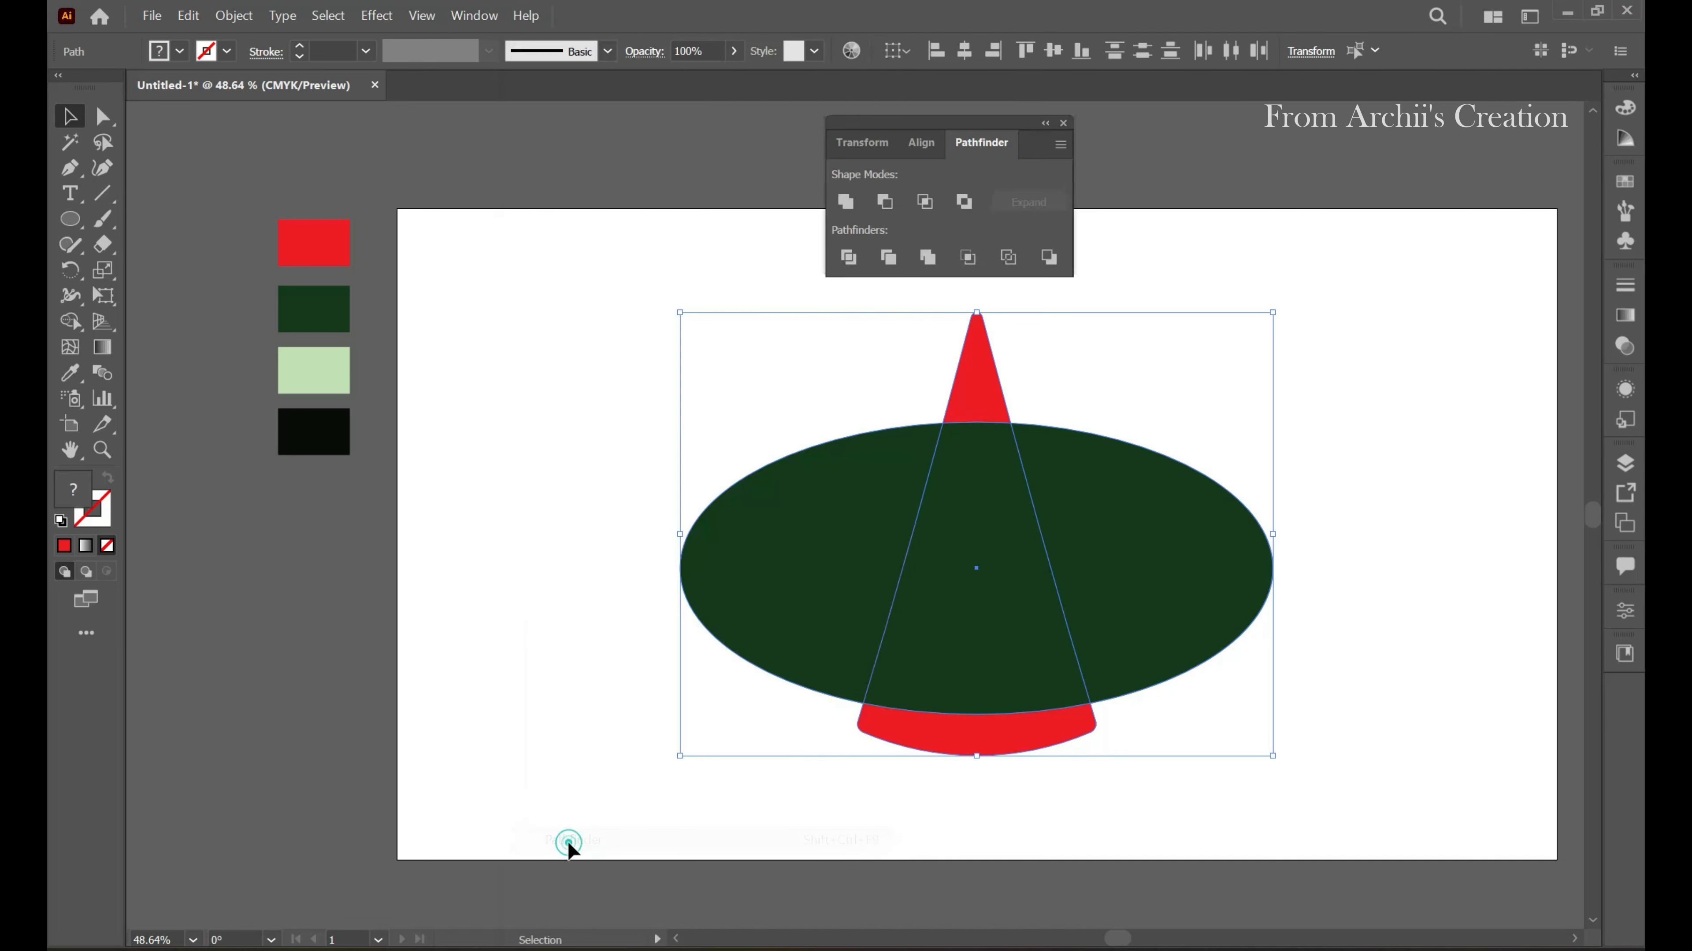
Subtract the green ellipse from the red cone with Pathfinder's Minus Front and ungroup the resulting pieces
click(886, 201)
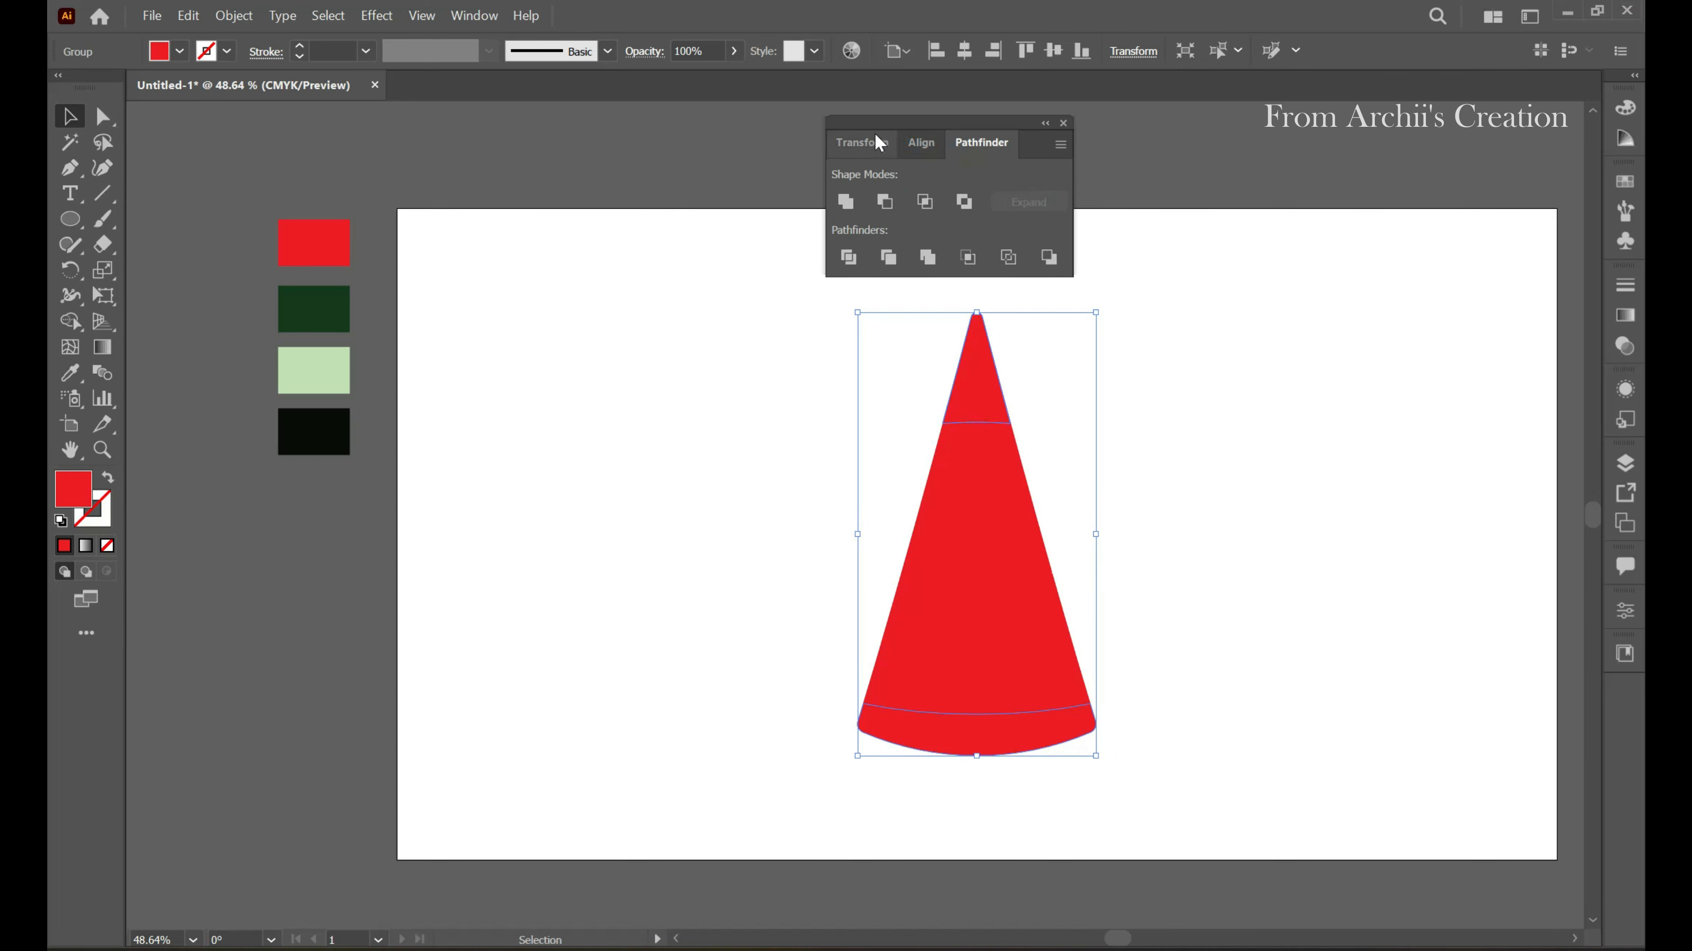
drag(863, 142, 1370, 133)
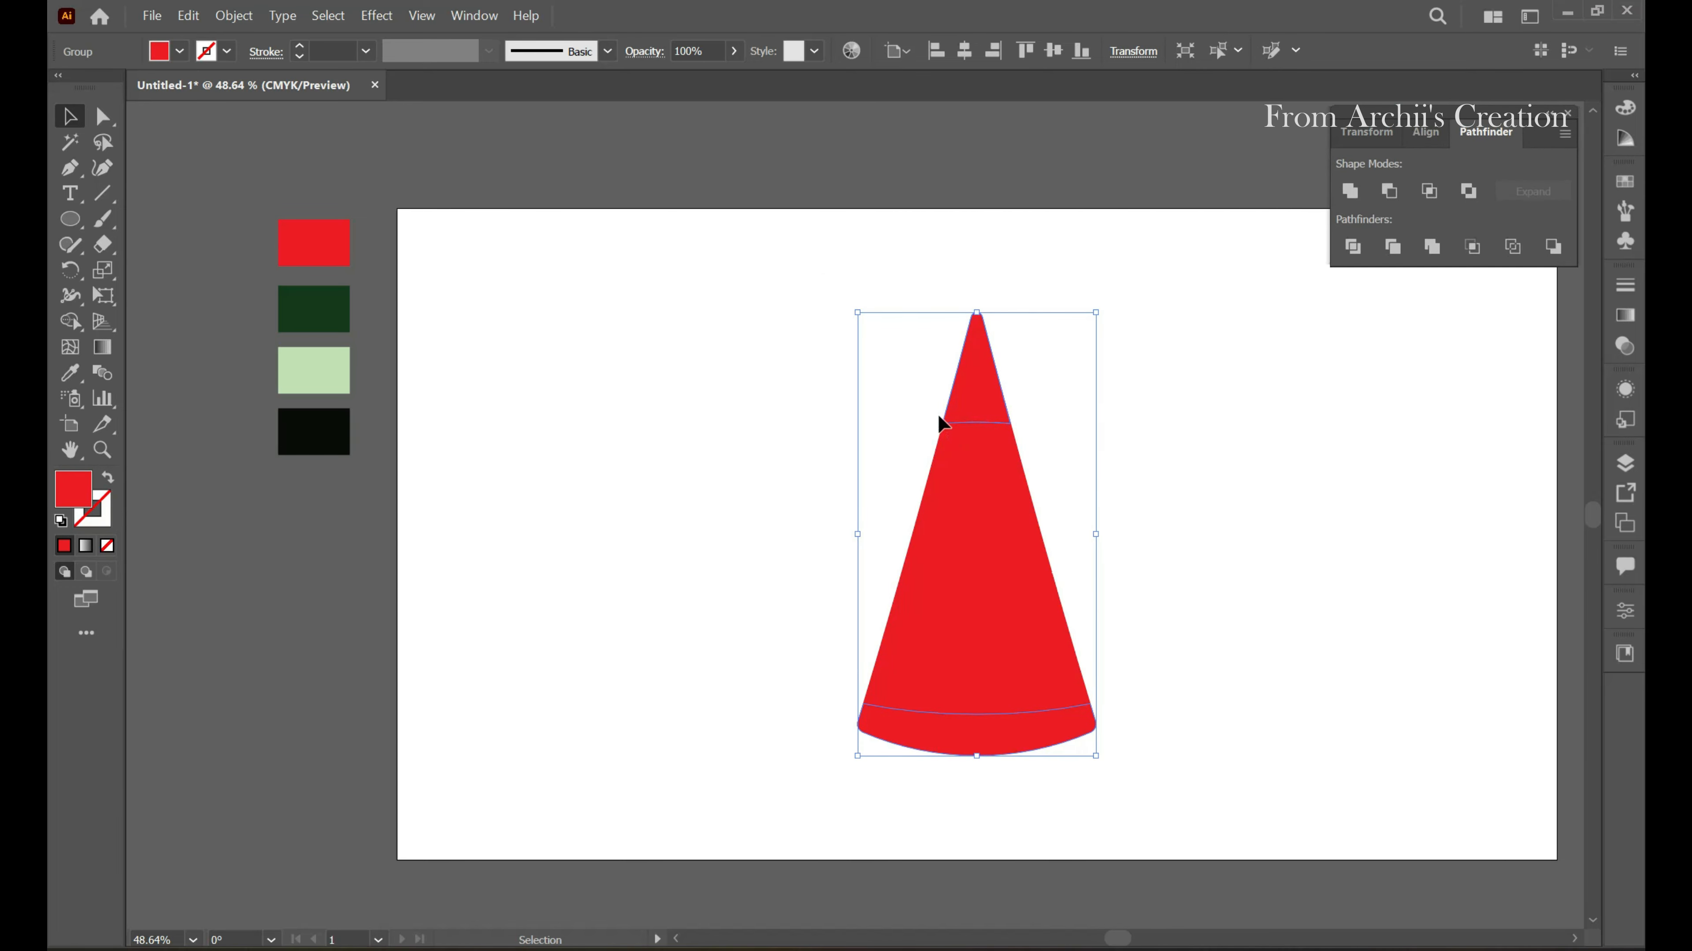
right_click(972, 413)
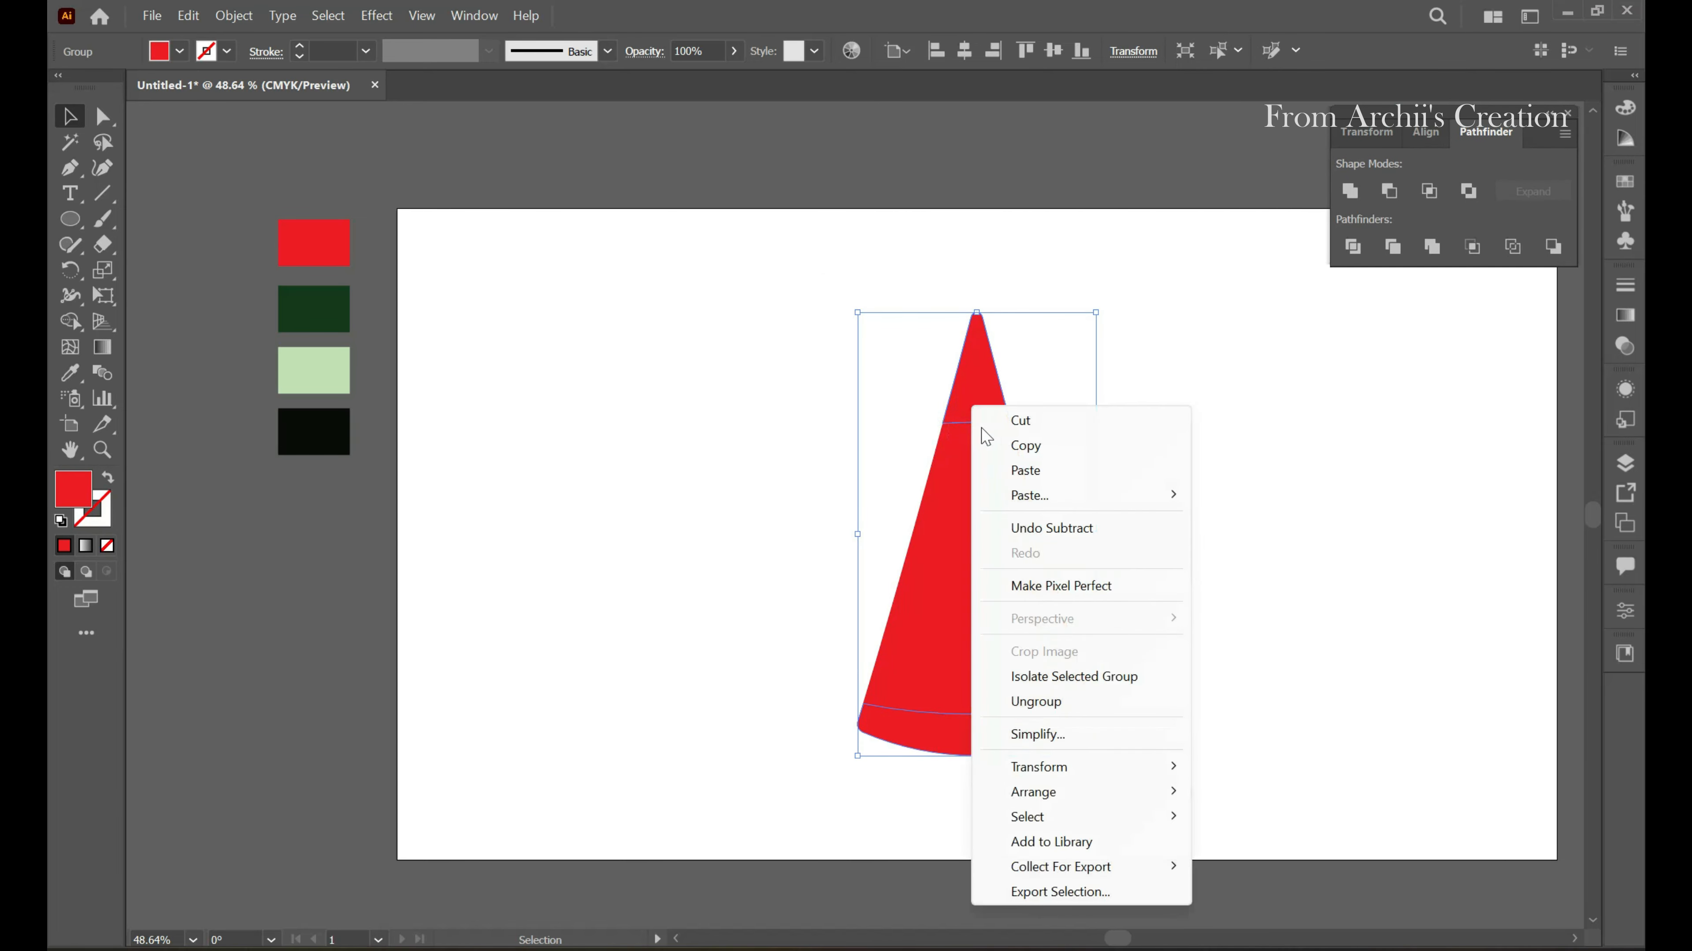
click(1040, 704)
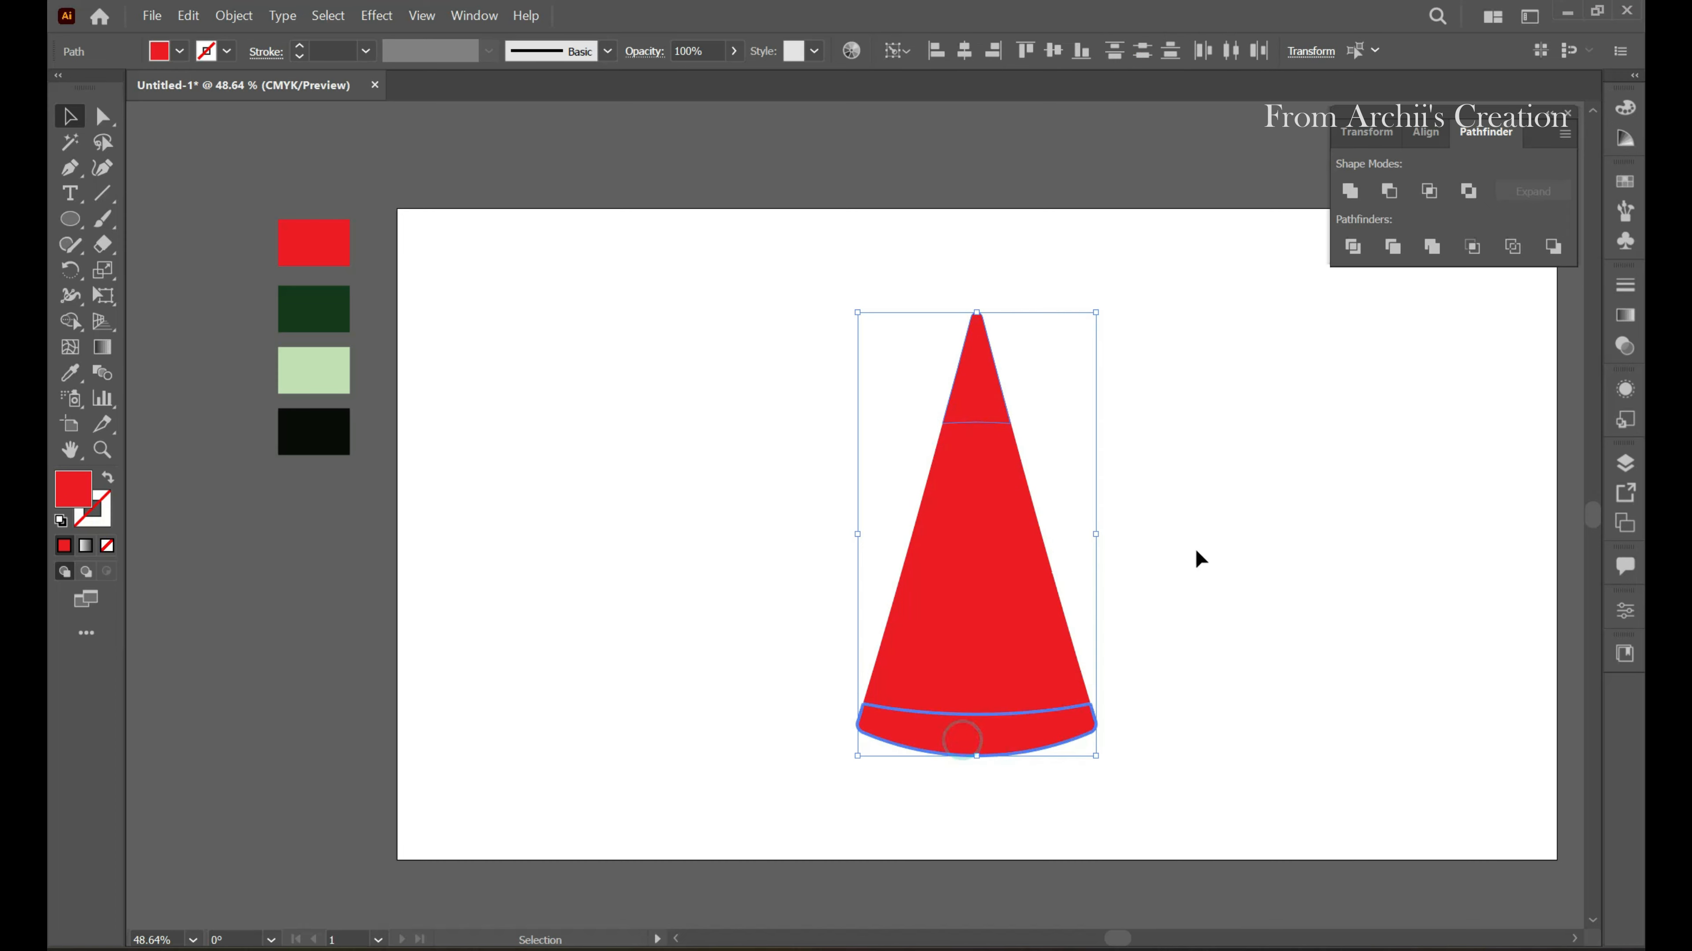
click(1262, 527)
Recolour the curved base piece with the dark green swatch and delete the leftover piece at the cone's tip
click(957, 733)
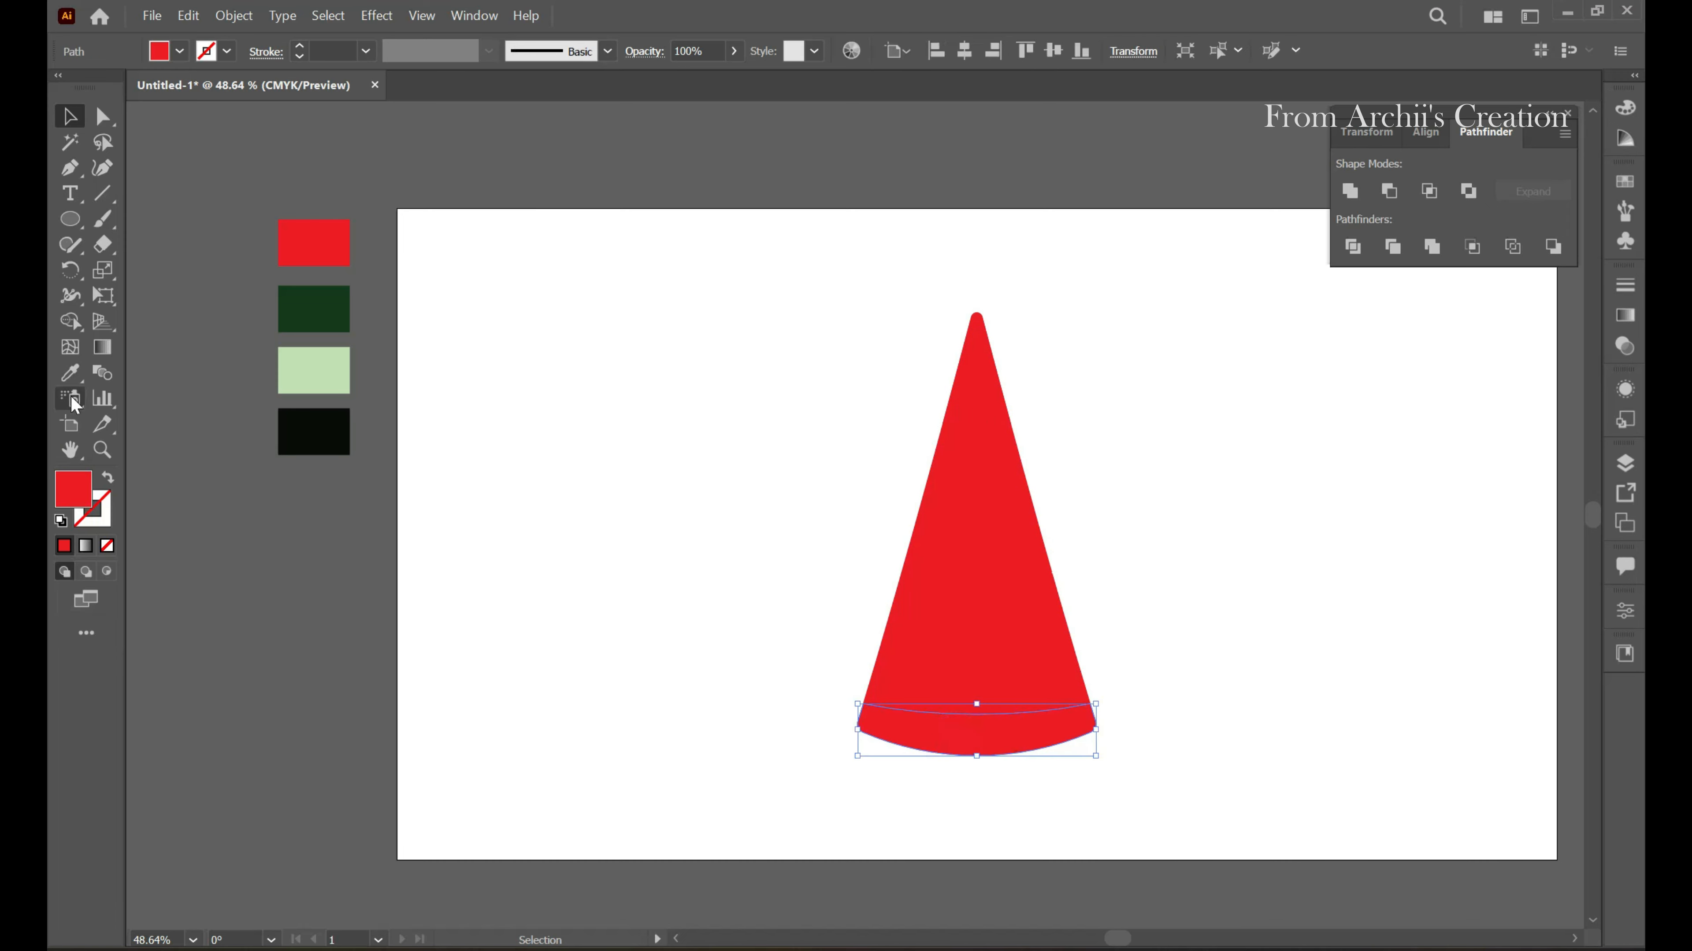
click(70, 373)
click(307, 313)
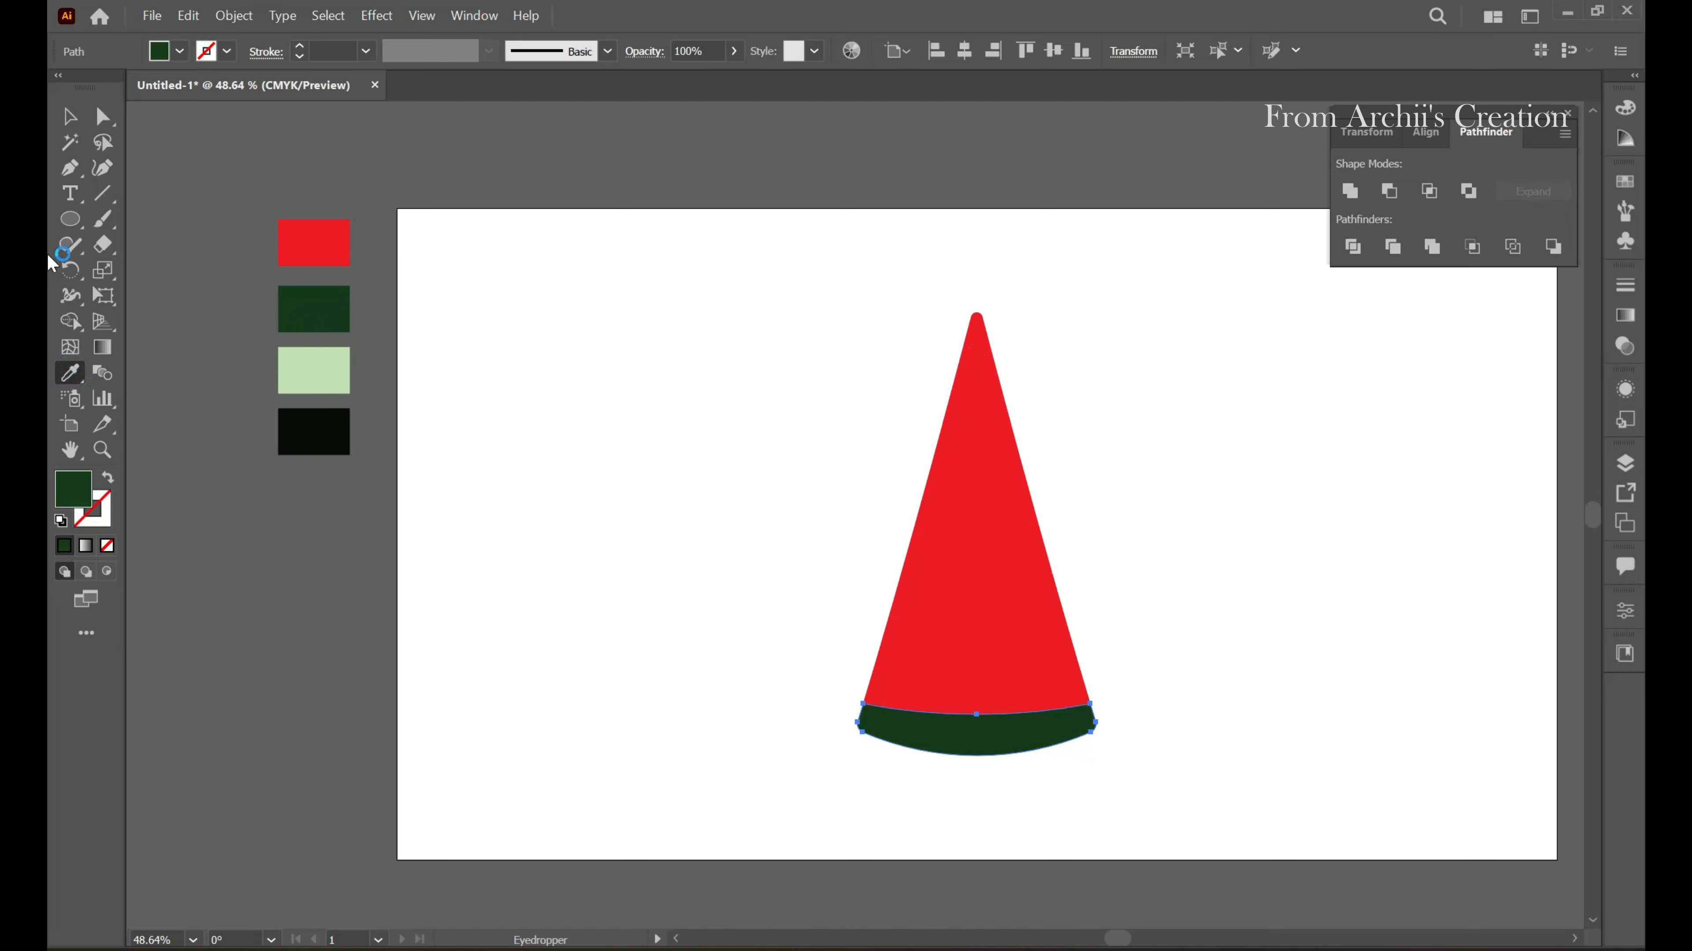
click(69, 117)
click(973, 397)
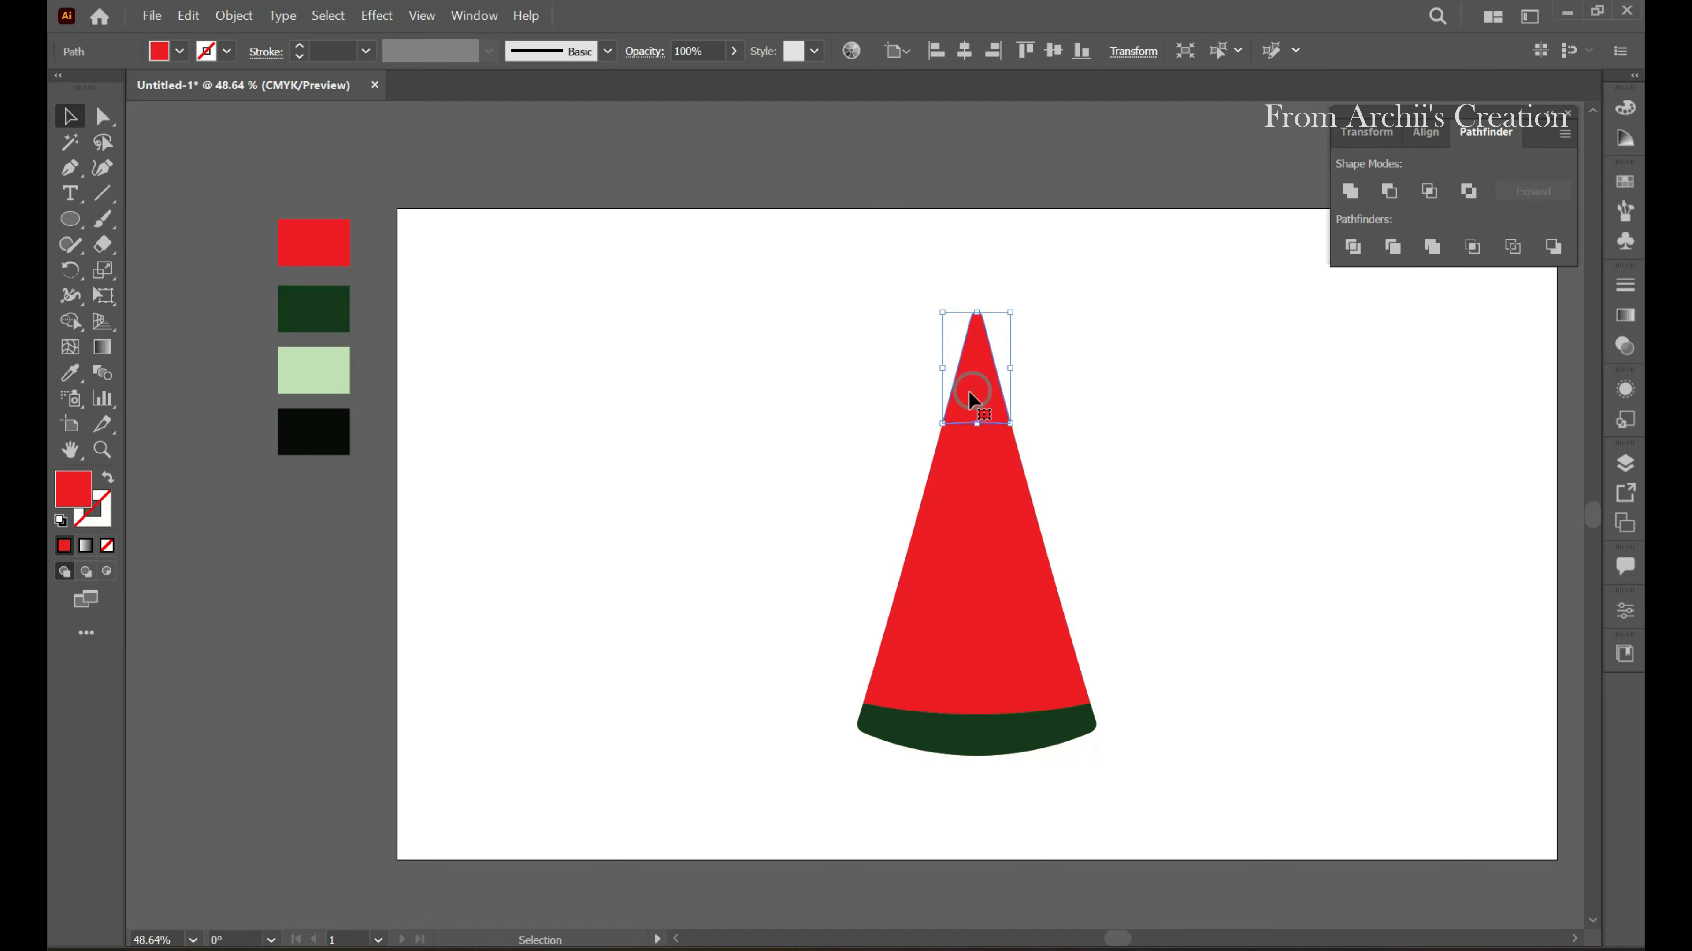
key(Delete)
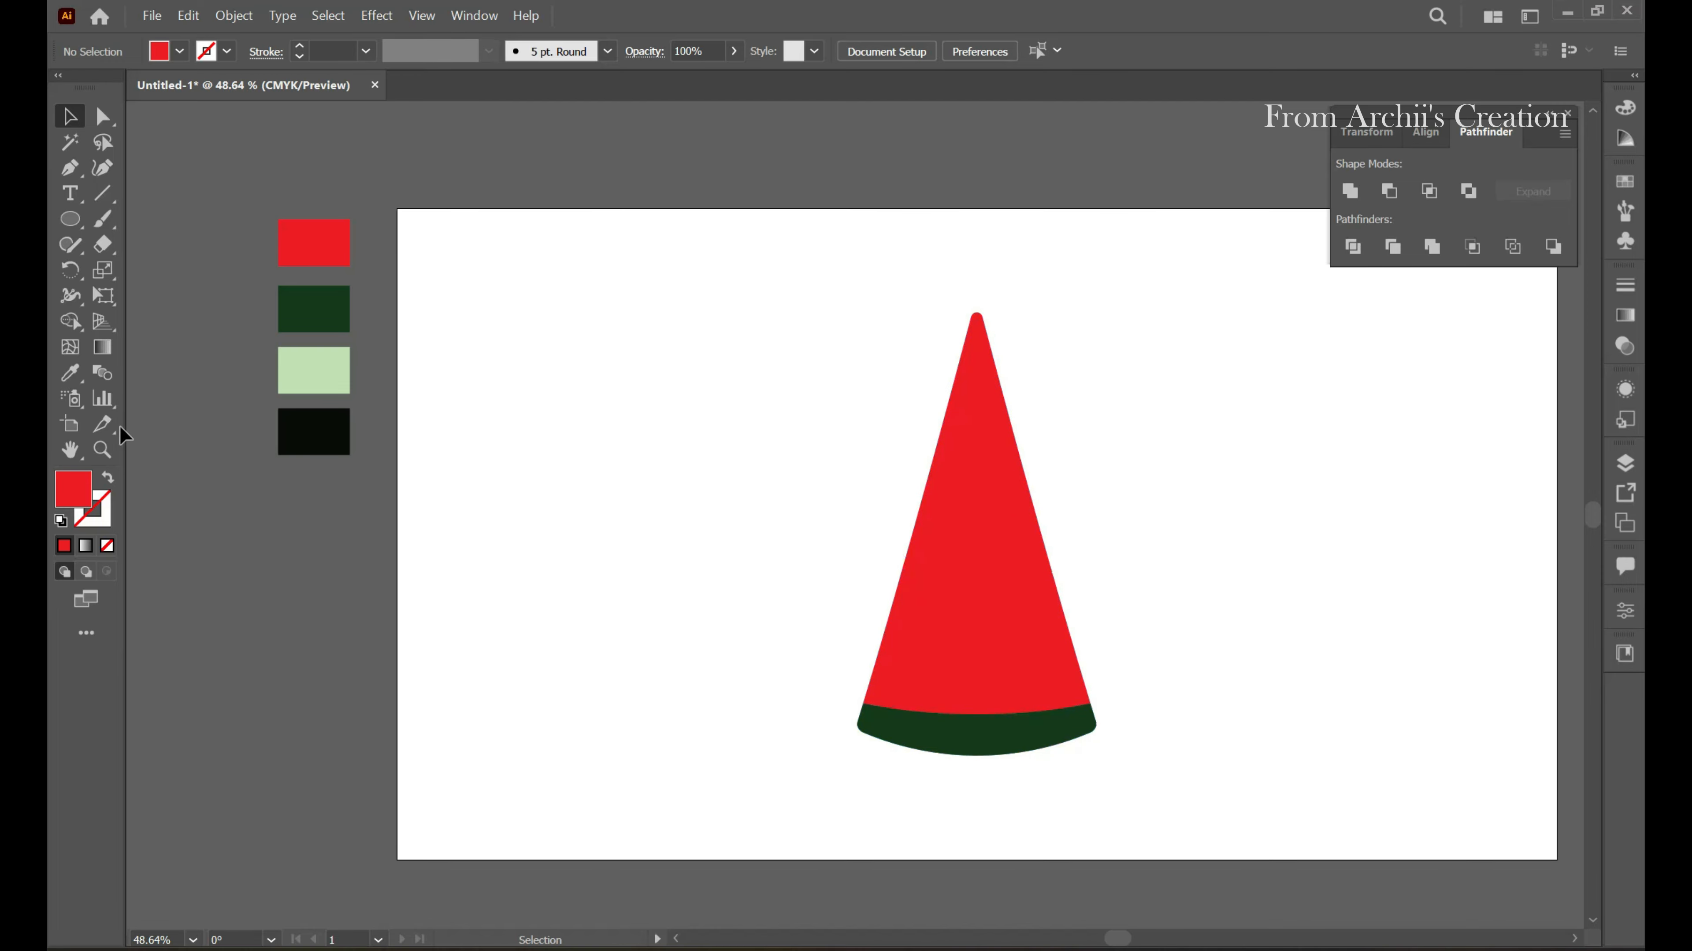
Draw a wide ellipse in the swatch's light green over the cone, leaving the tip and a red band above the dark green strip uncovered
click(79, 226)
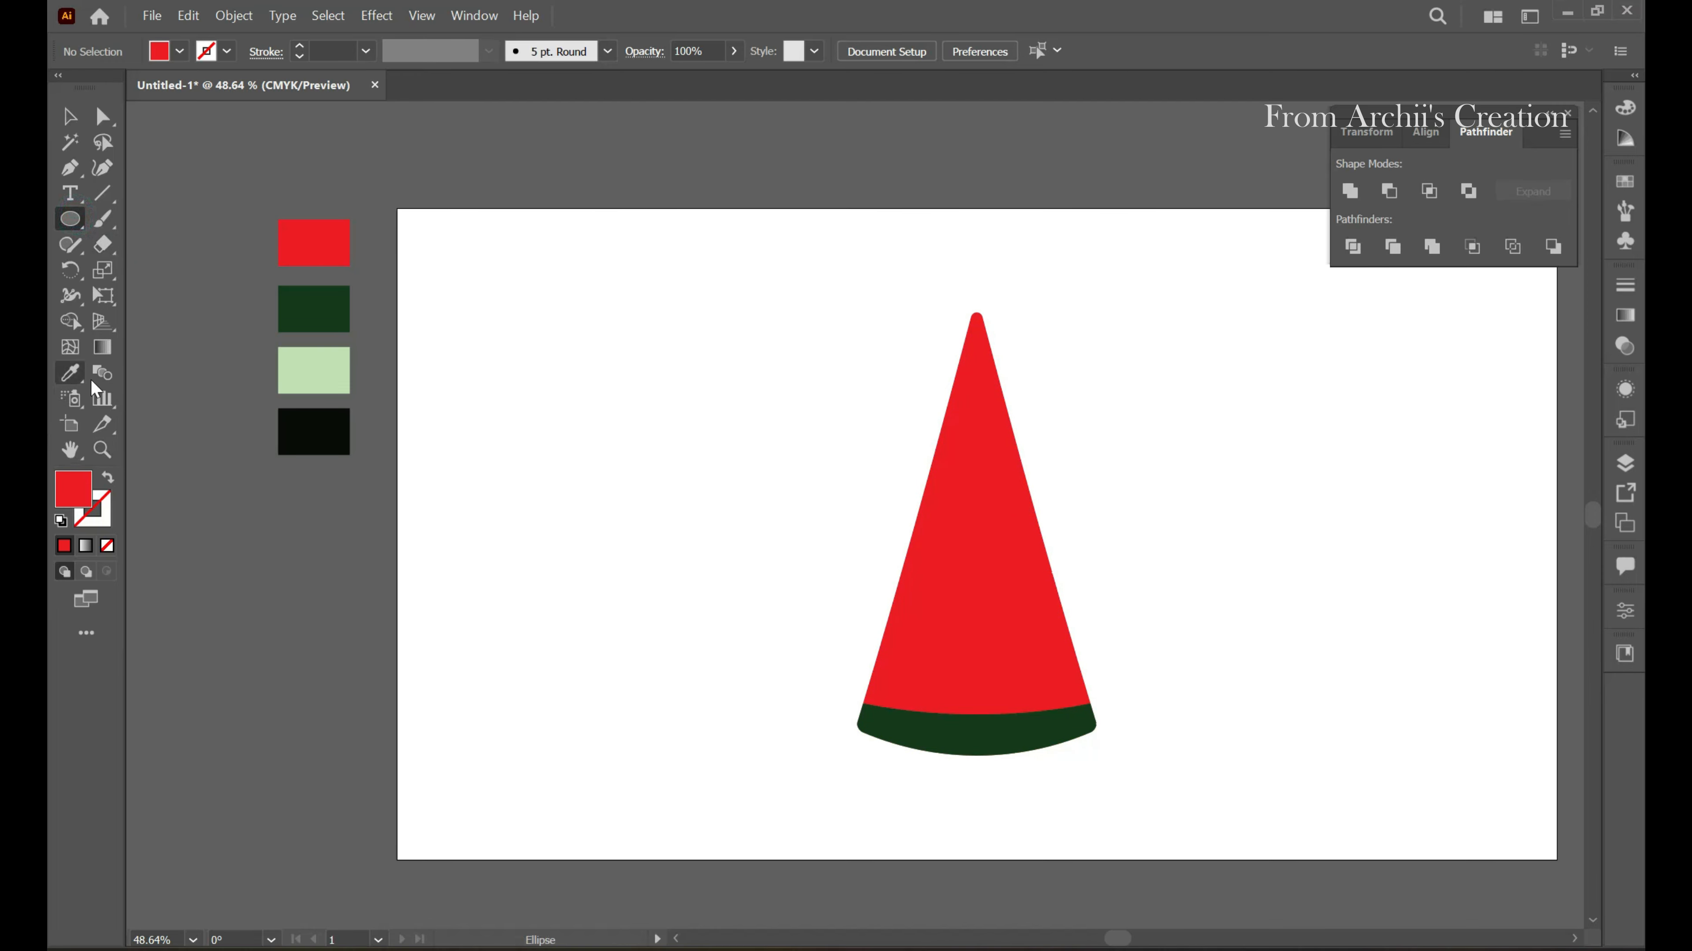
click(70, 376)
click(282, 371)
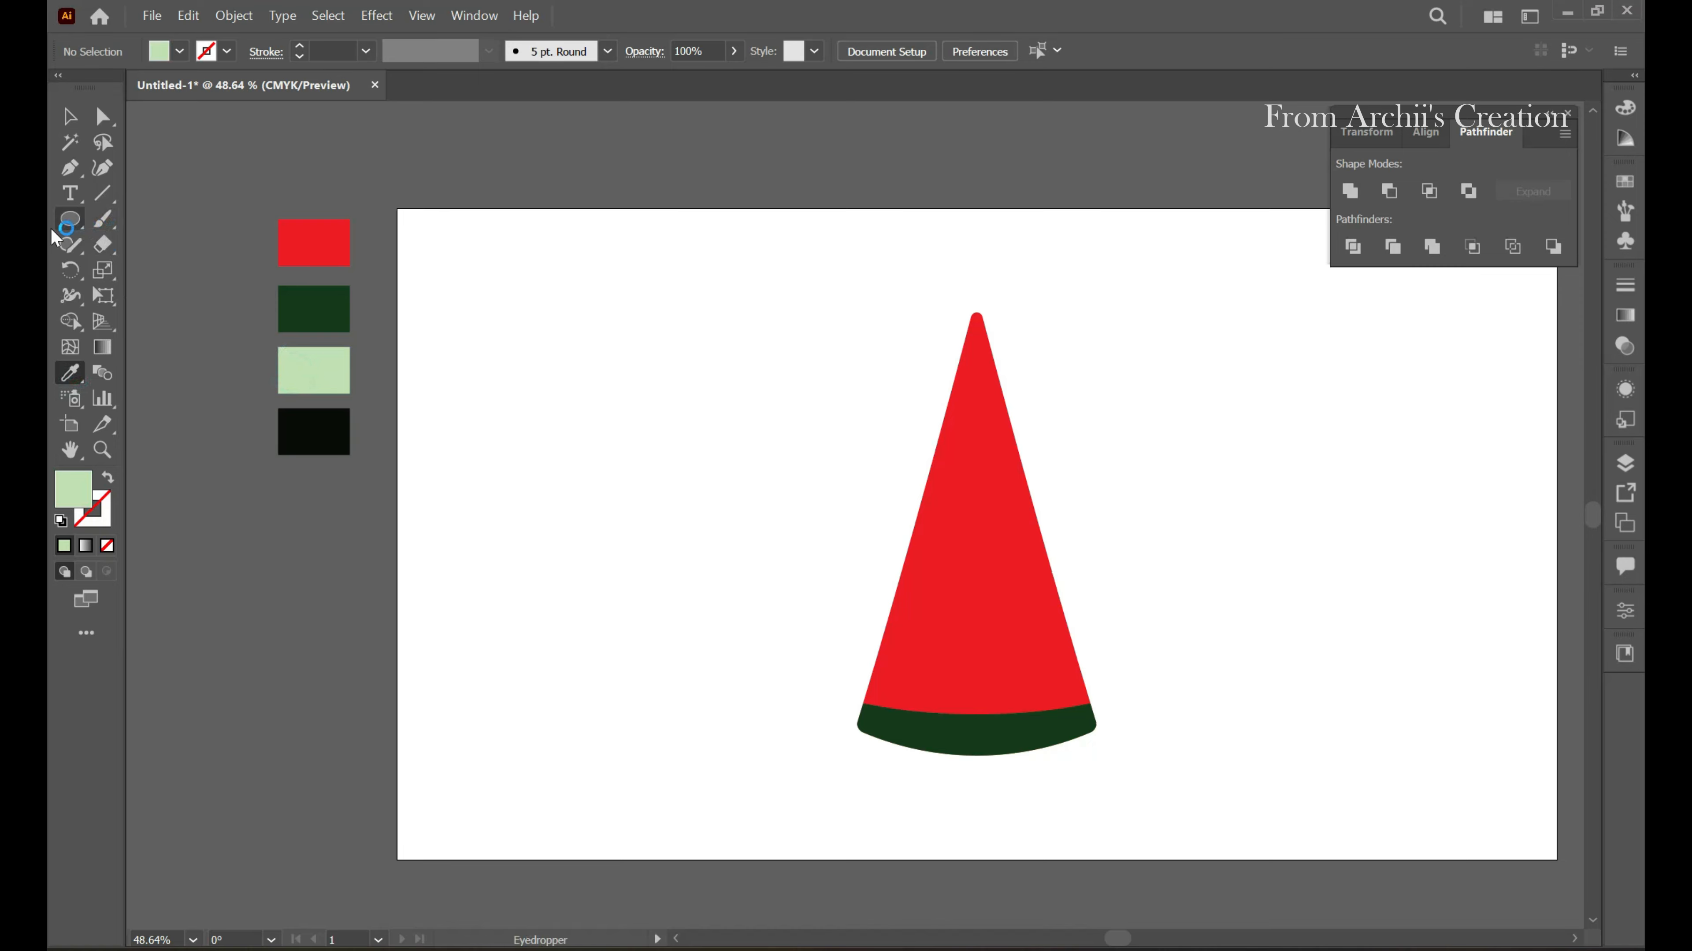
click(69, 219)
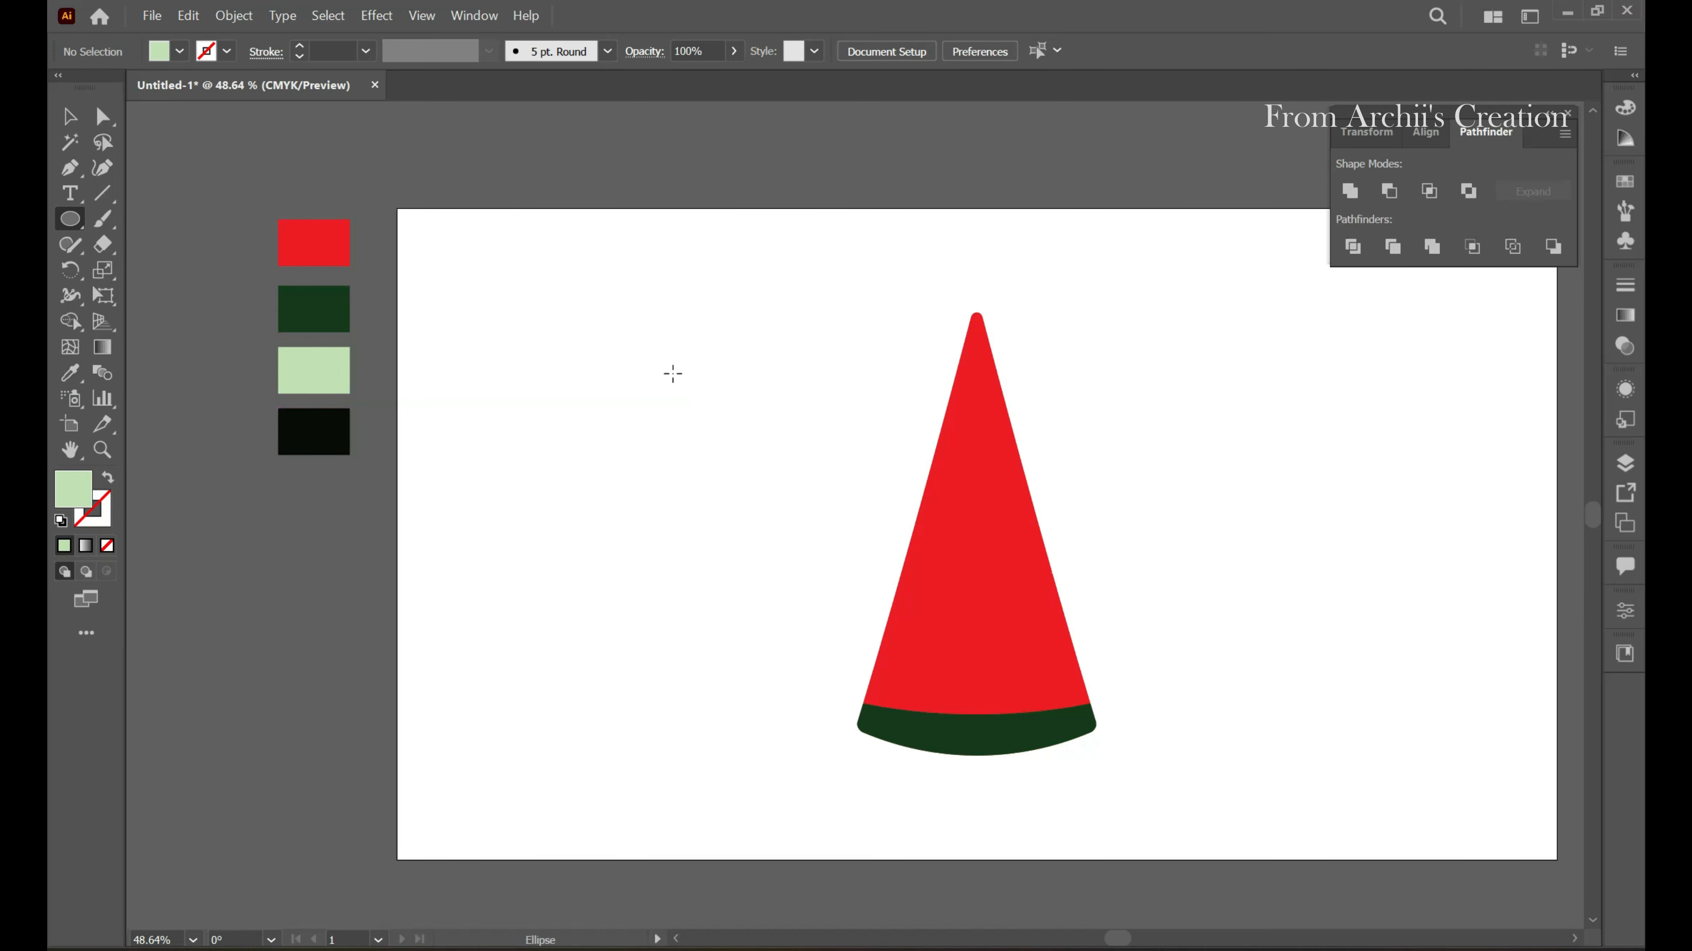
drag(672, 374, 1279, 680)
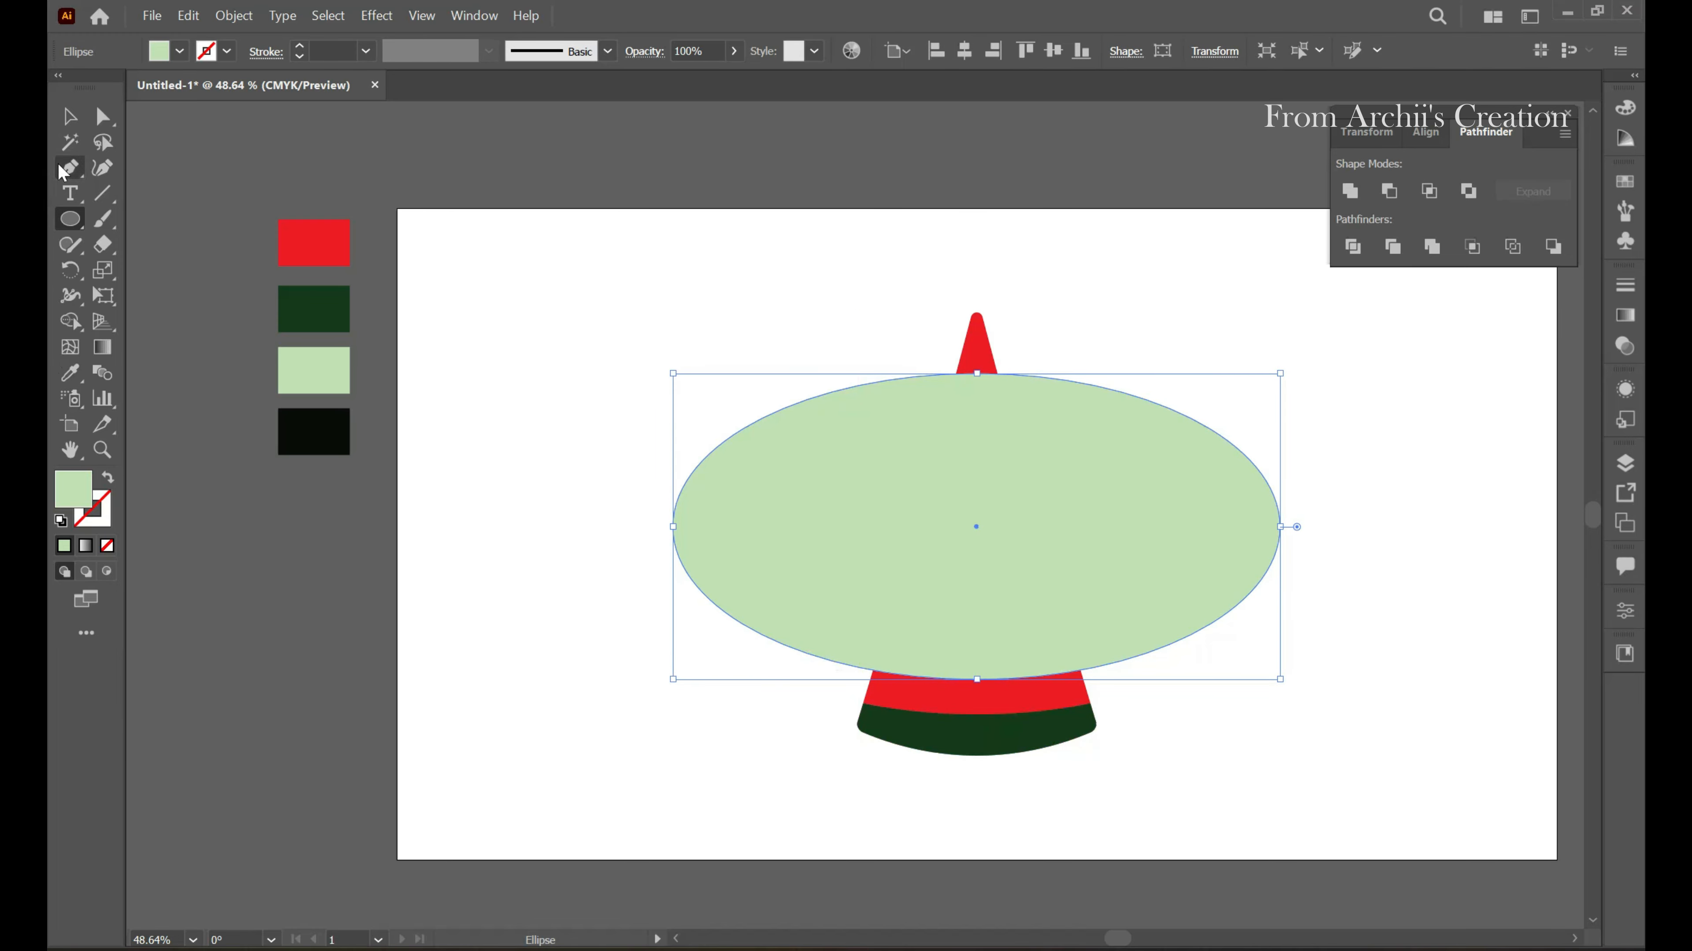
Duplicate the red cone in place and subtract the light green ellipse from it with Pathfinder's Minus Front
click(71, 120)
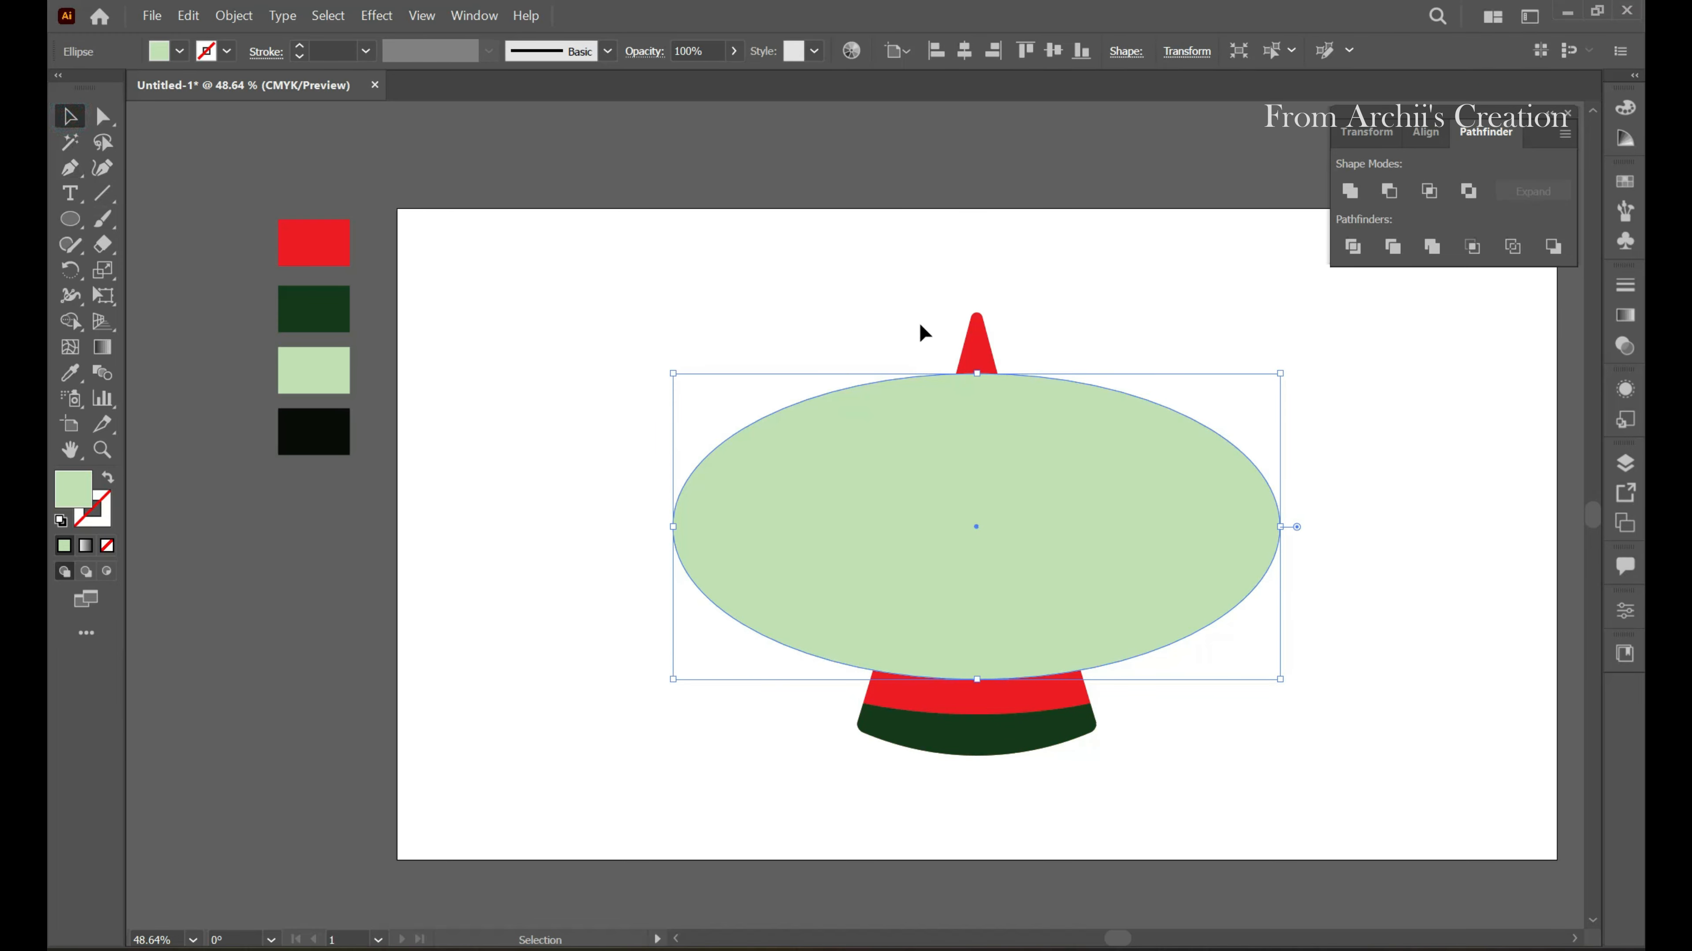
click(973, 334)
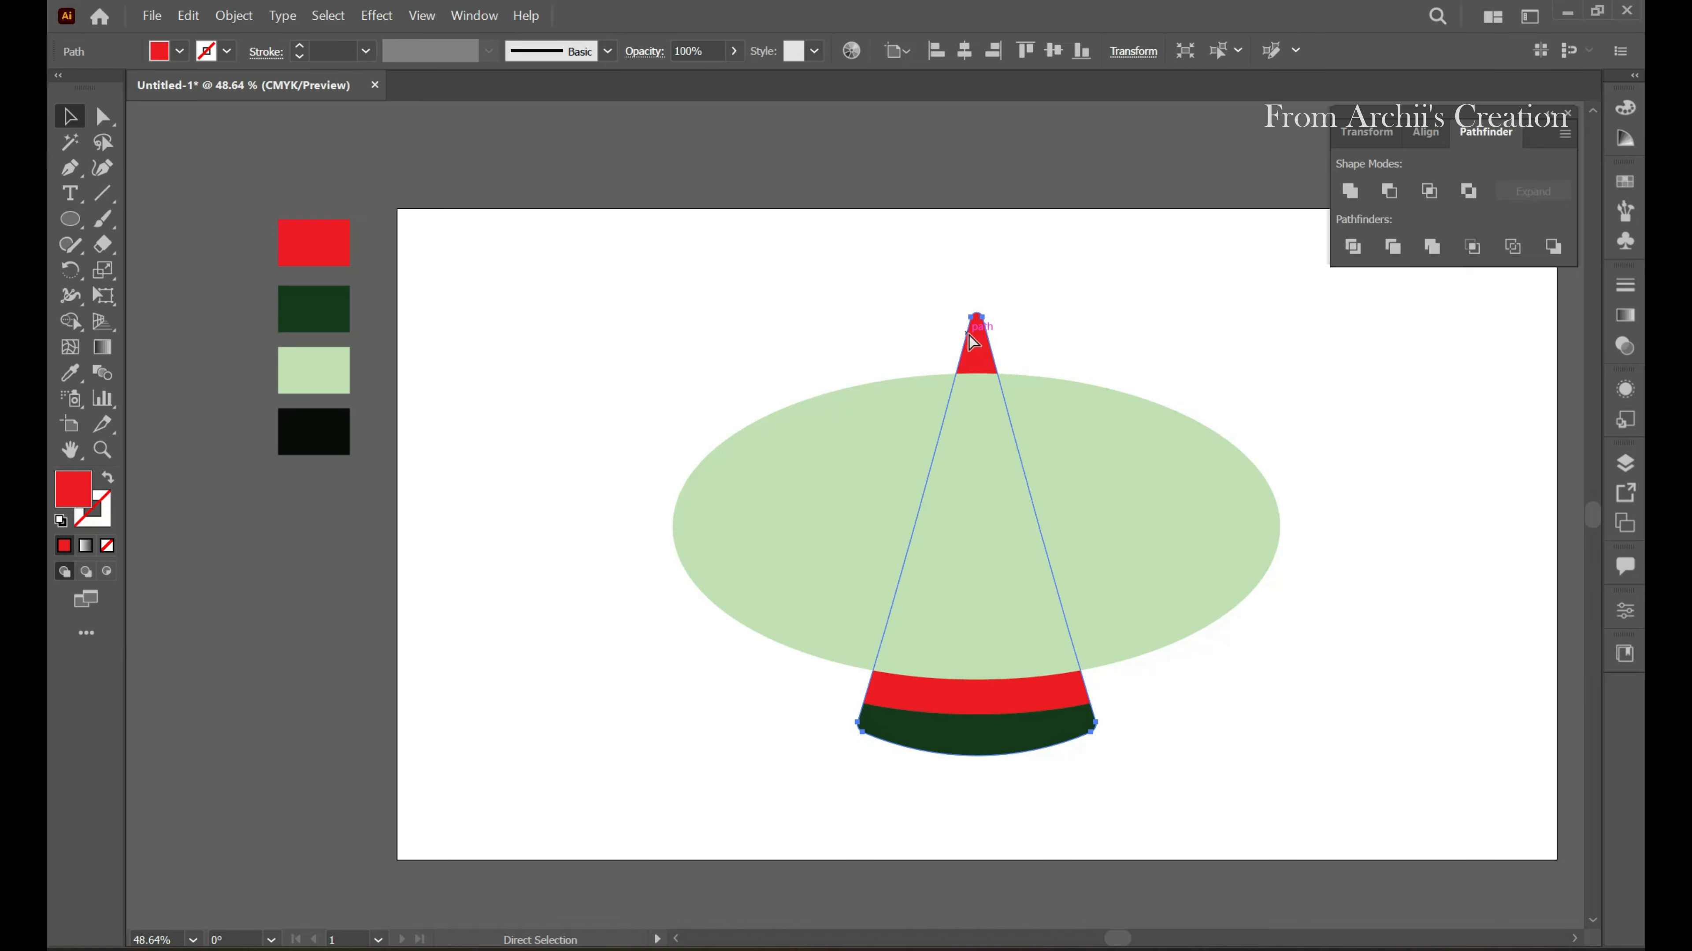
key(ctrl+c)
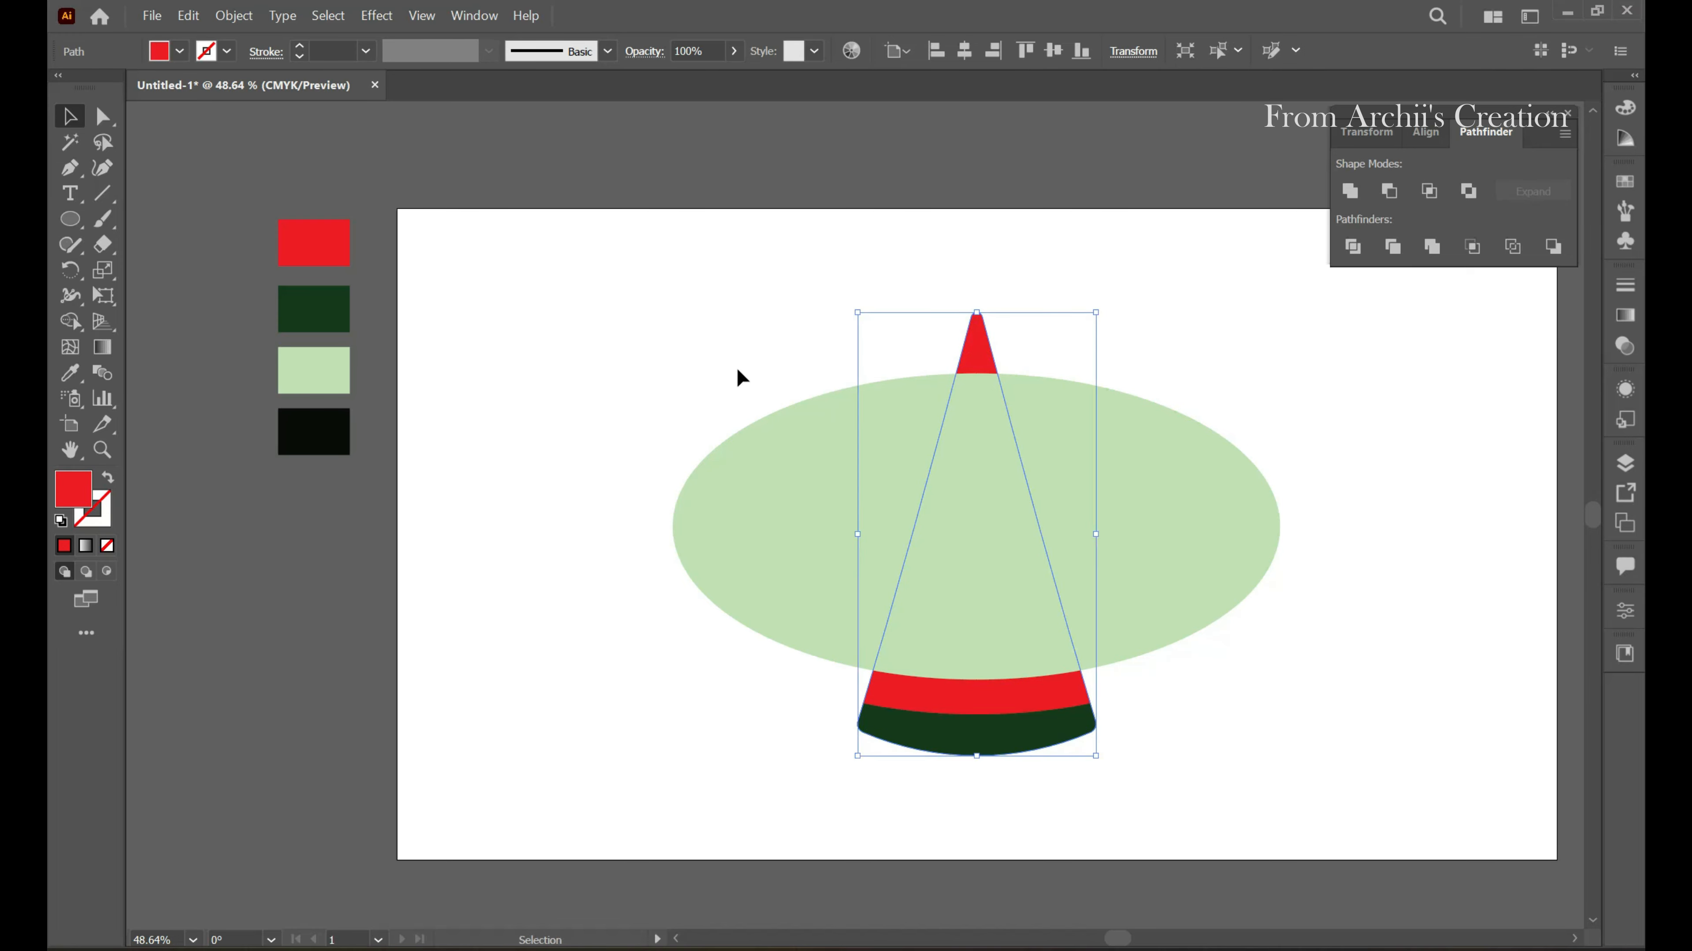
shift+click(976, 530)
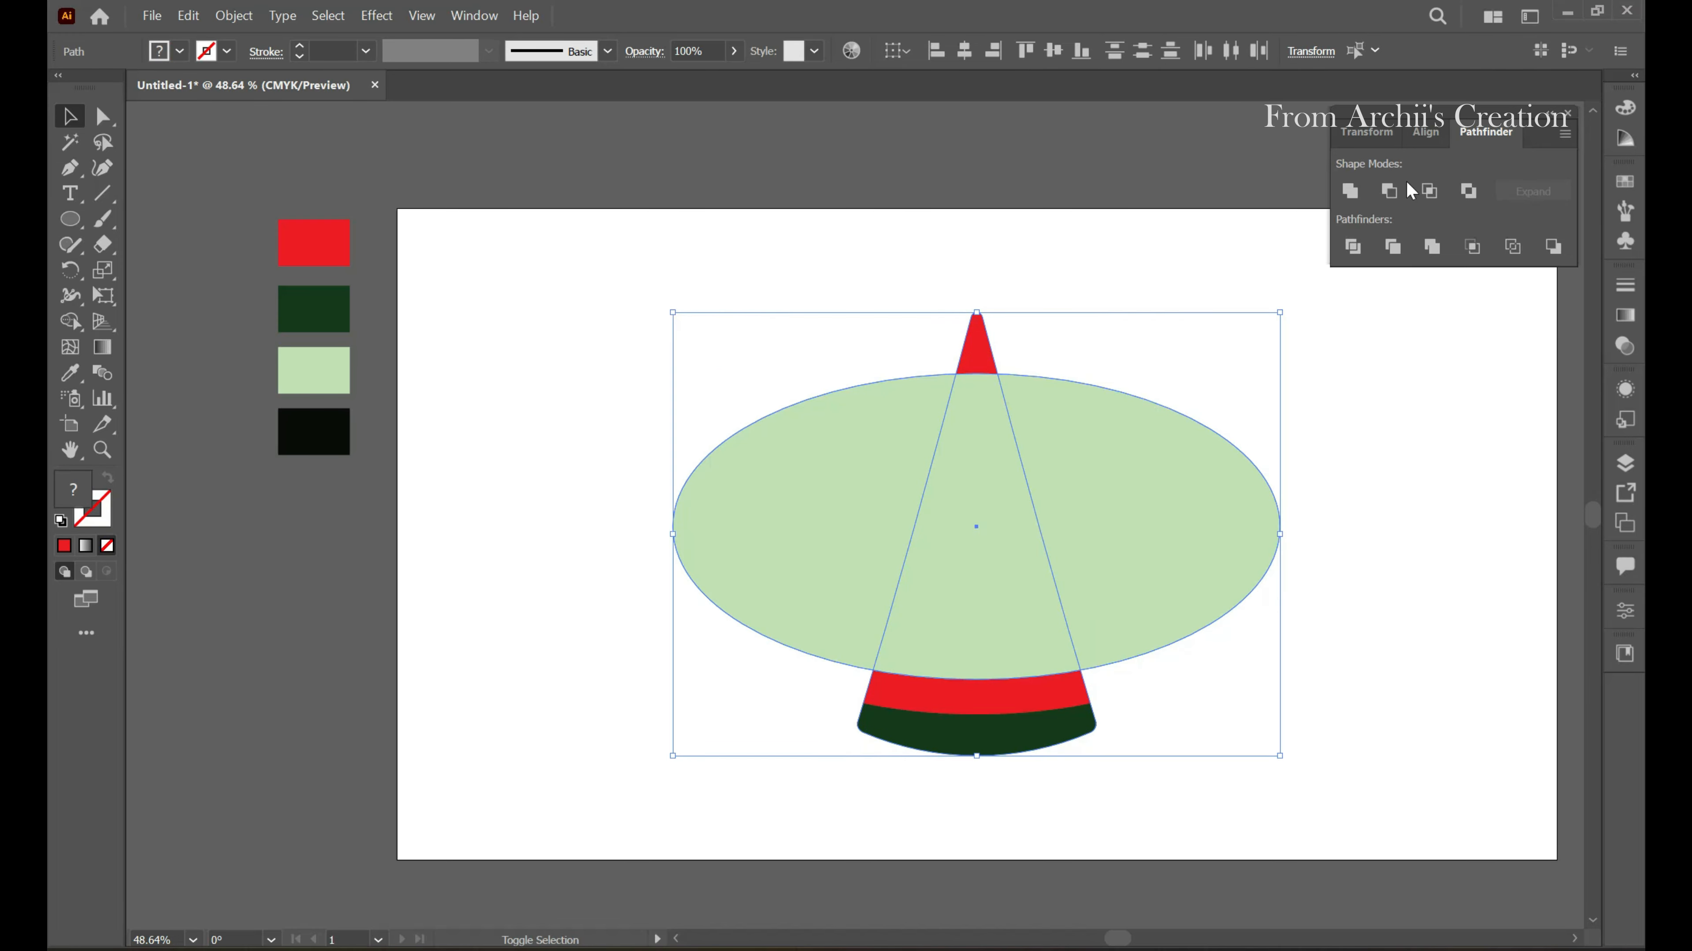
click(1394, 192)
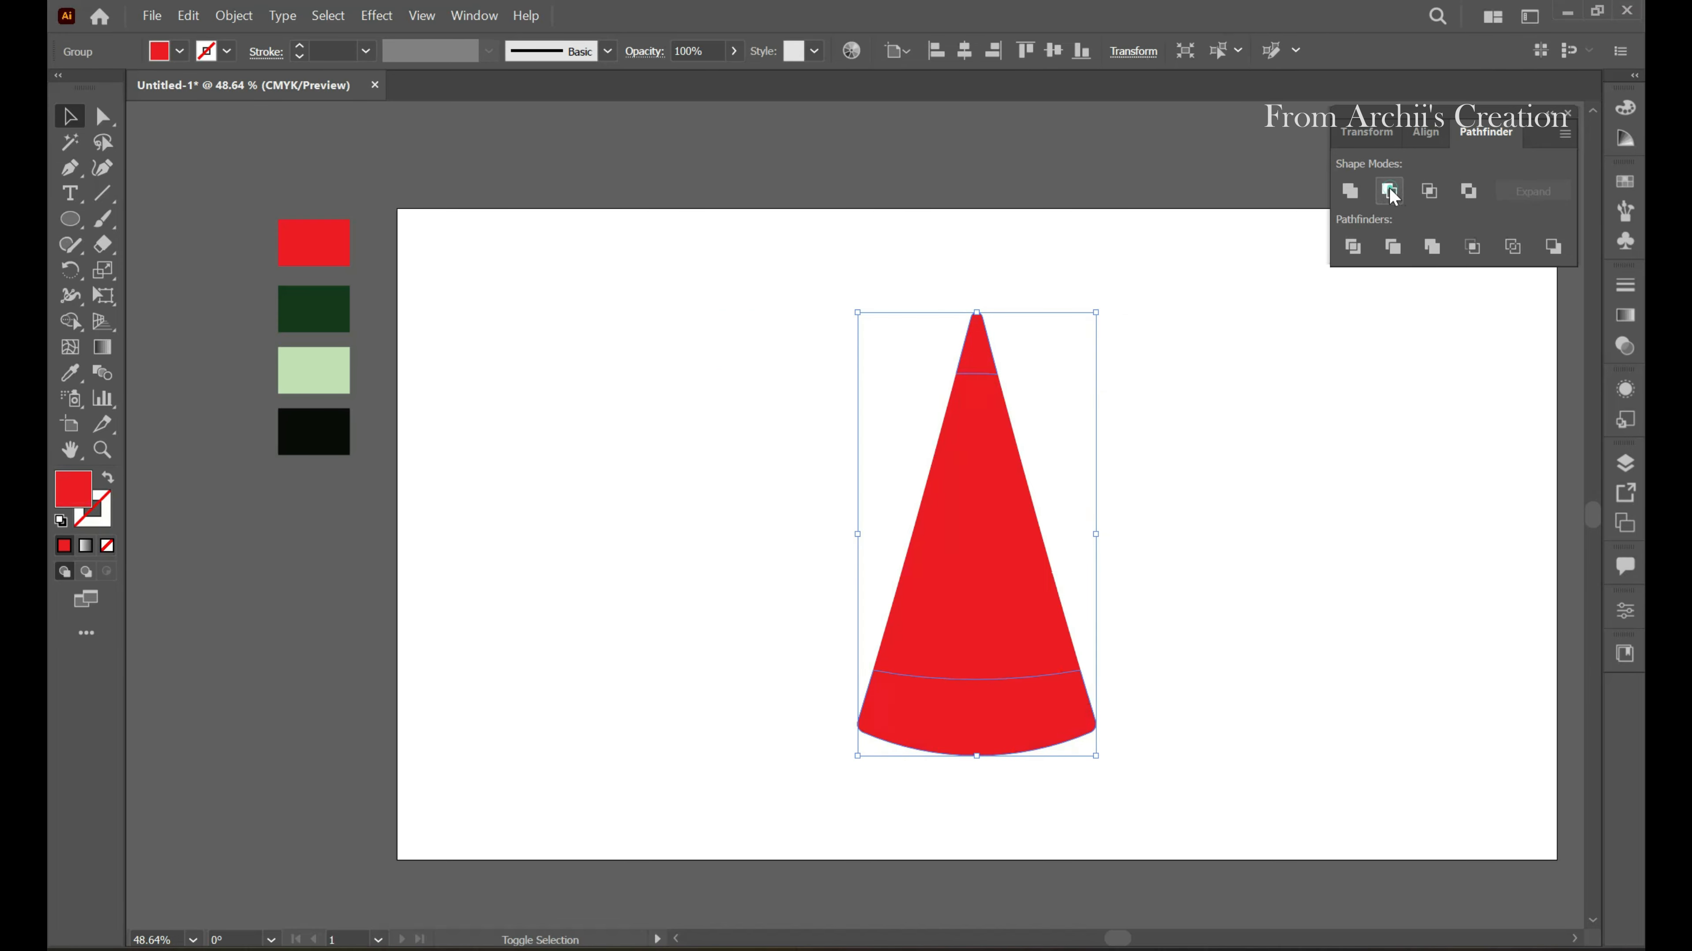
Ungroup the subtracted red pieces and remove the leftover piece at the cone's tip
right_click(999, 725)
click(1074, 513)
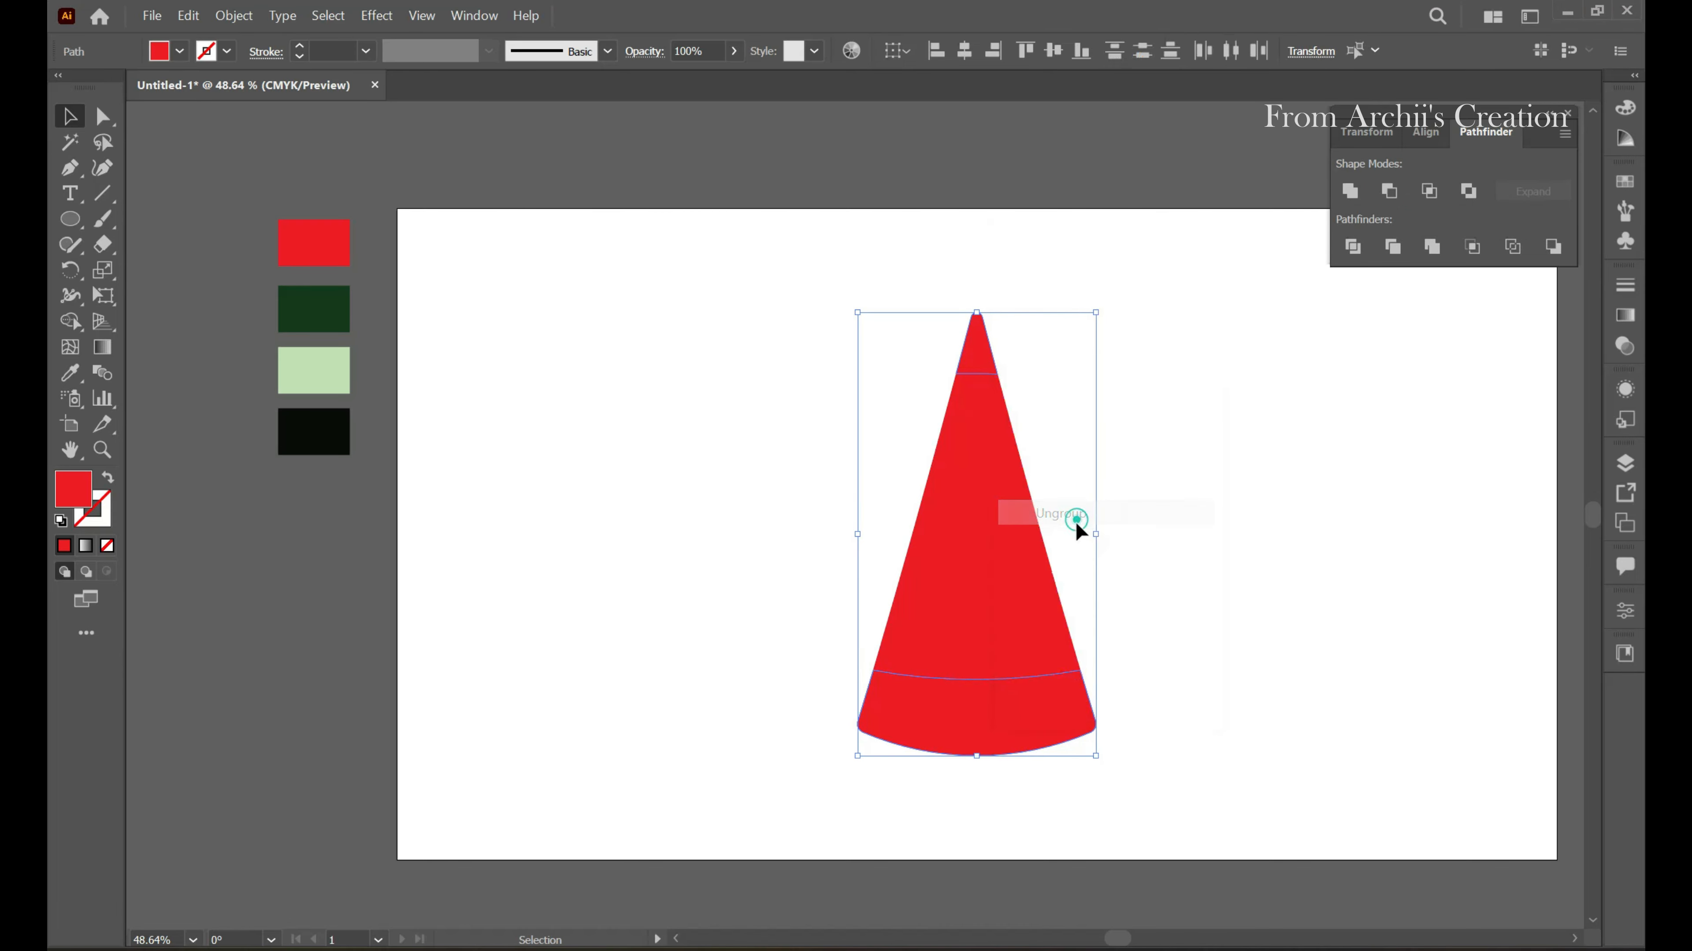
click(1425, 553)
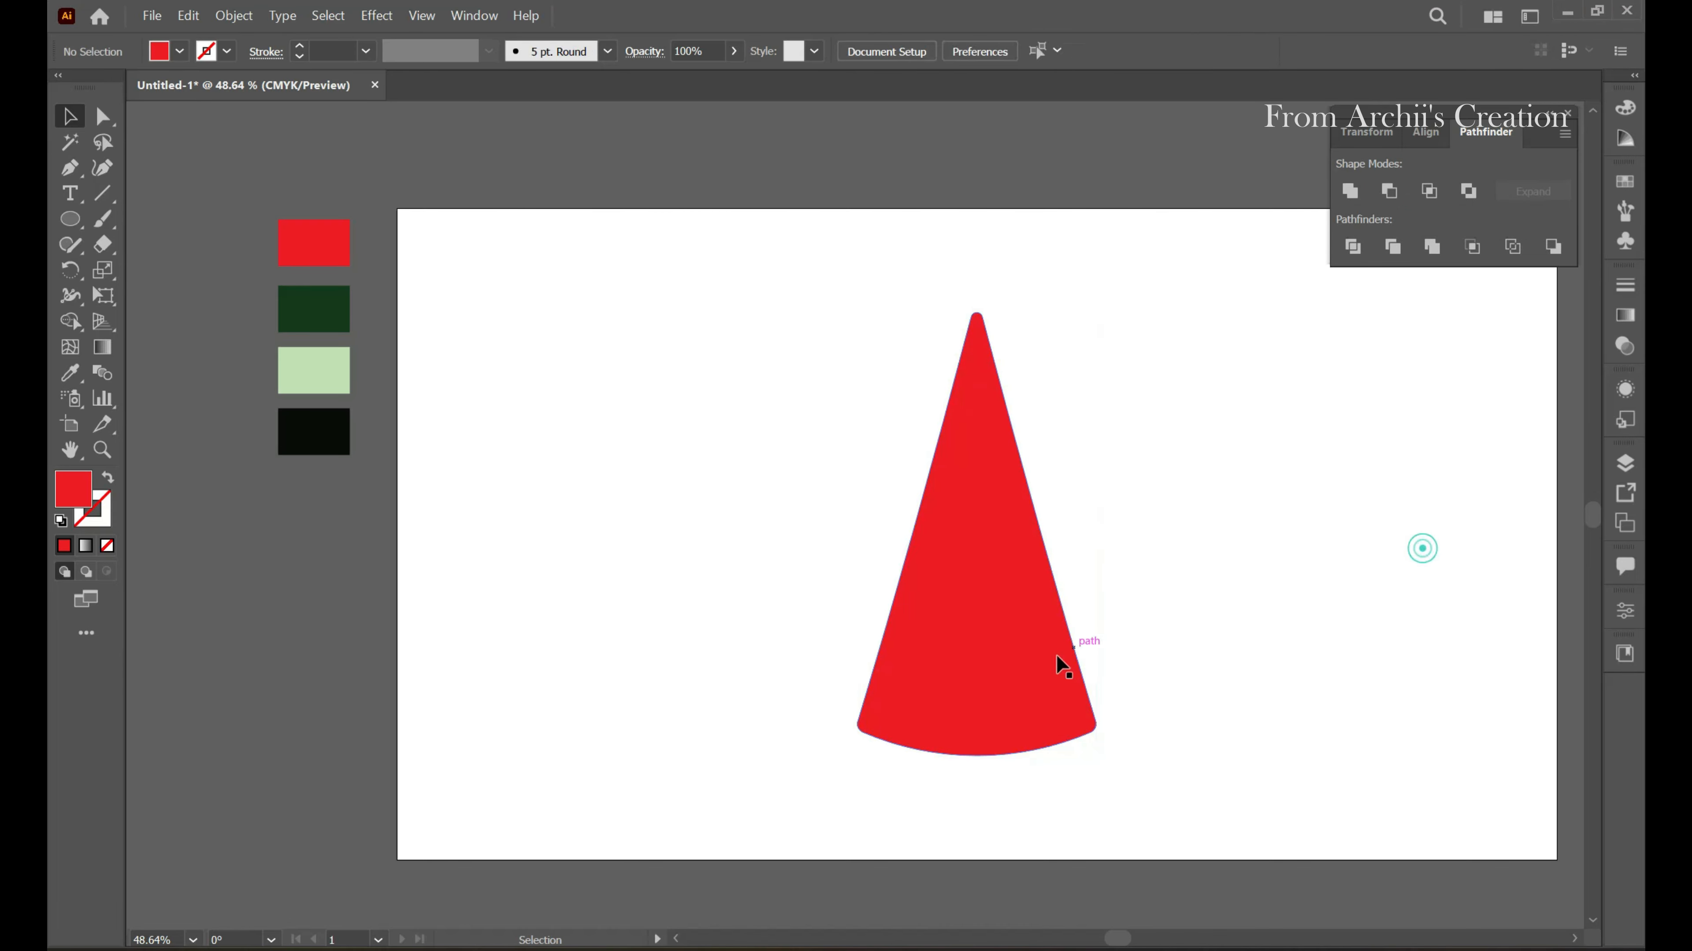
click(973, 348)
shift+click(973, 354)
Recolour the curved base piece with the light green swatch and send it backward behind the dark green strip
click(980, 710)
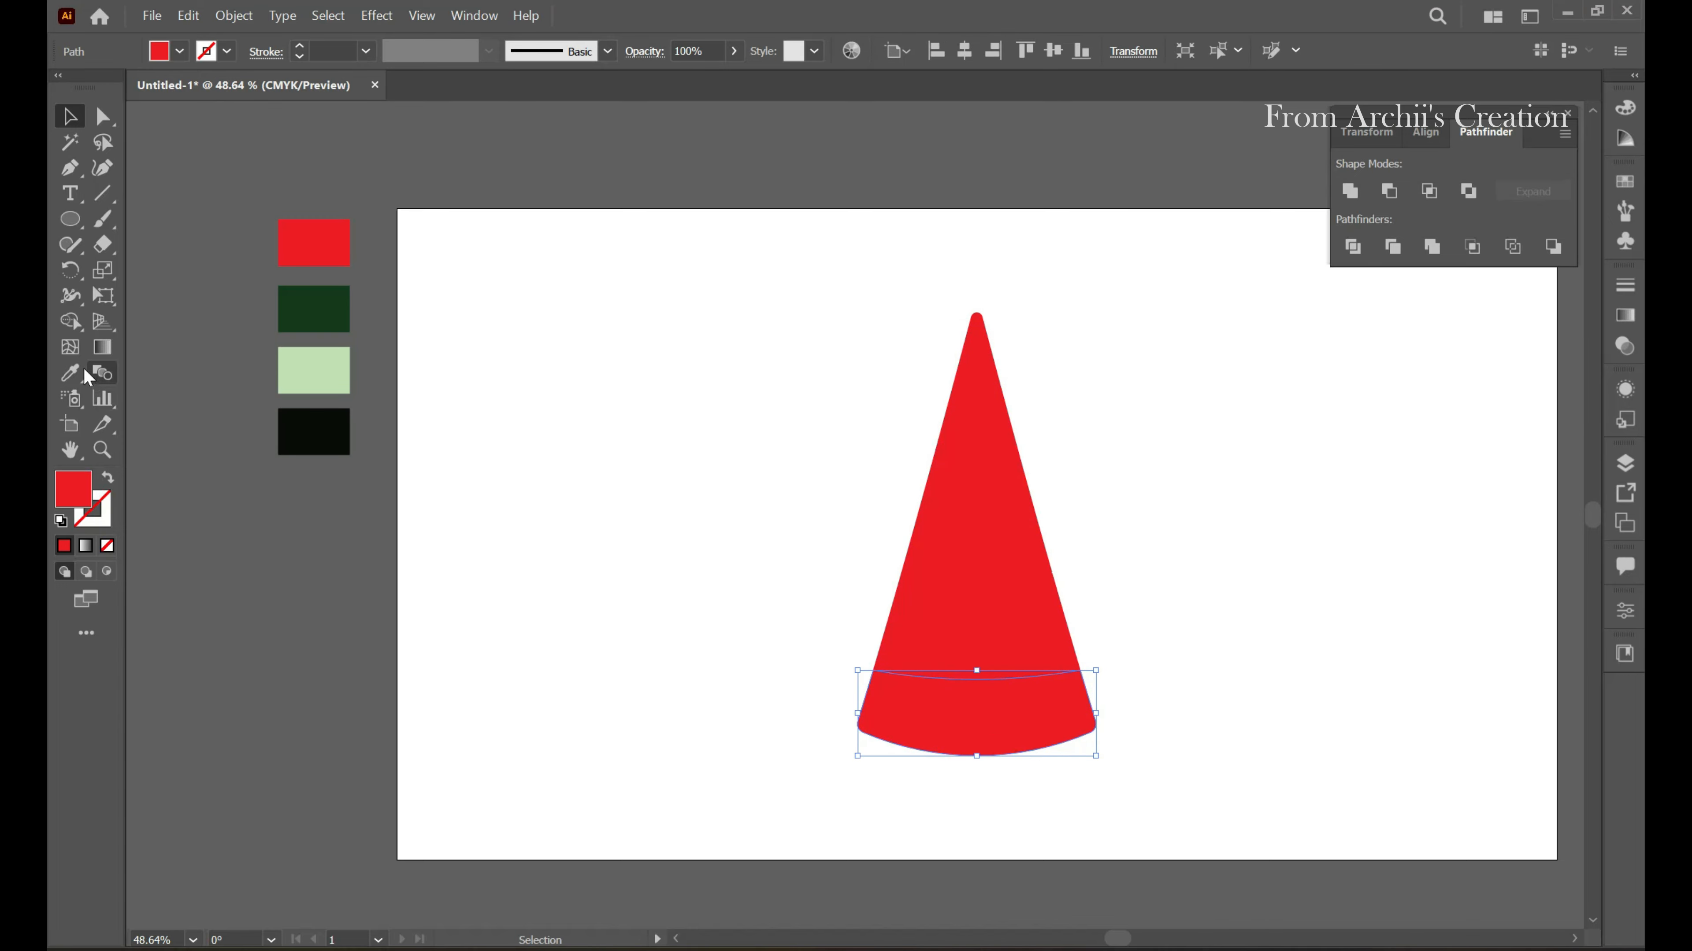
click(70, 373)
click(325, 366)
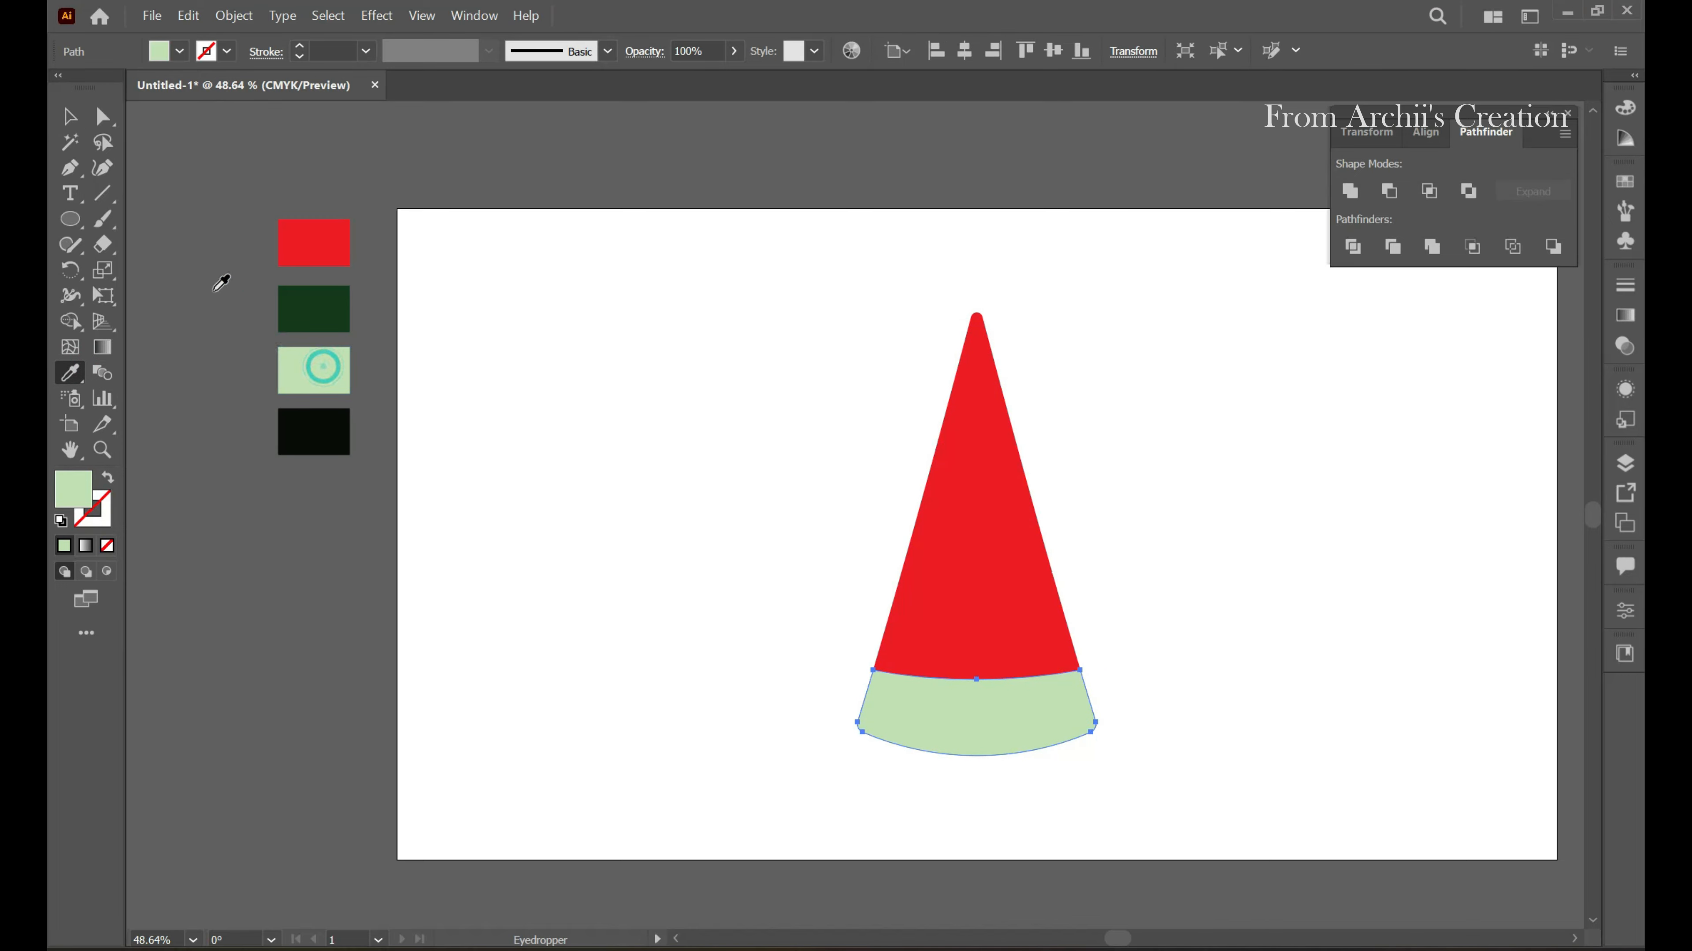
click(70, 117)
right_click(959, 728)
mouse_move(1029, 608)
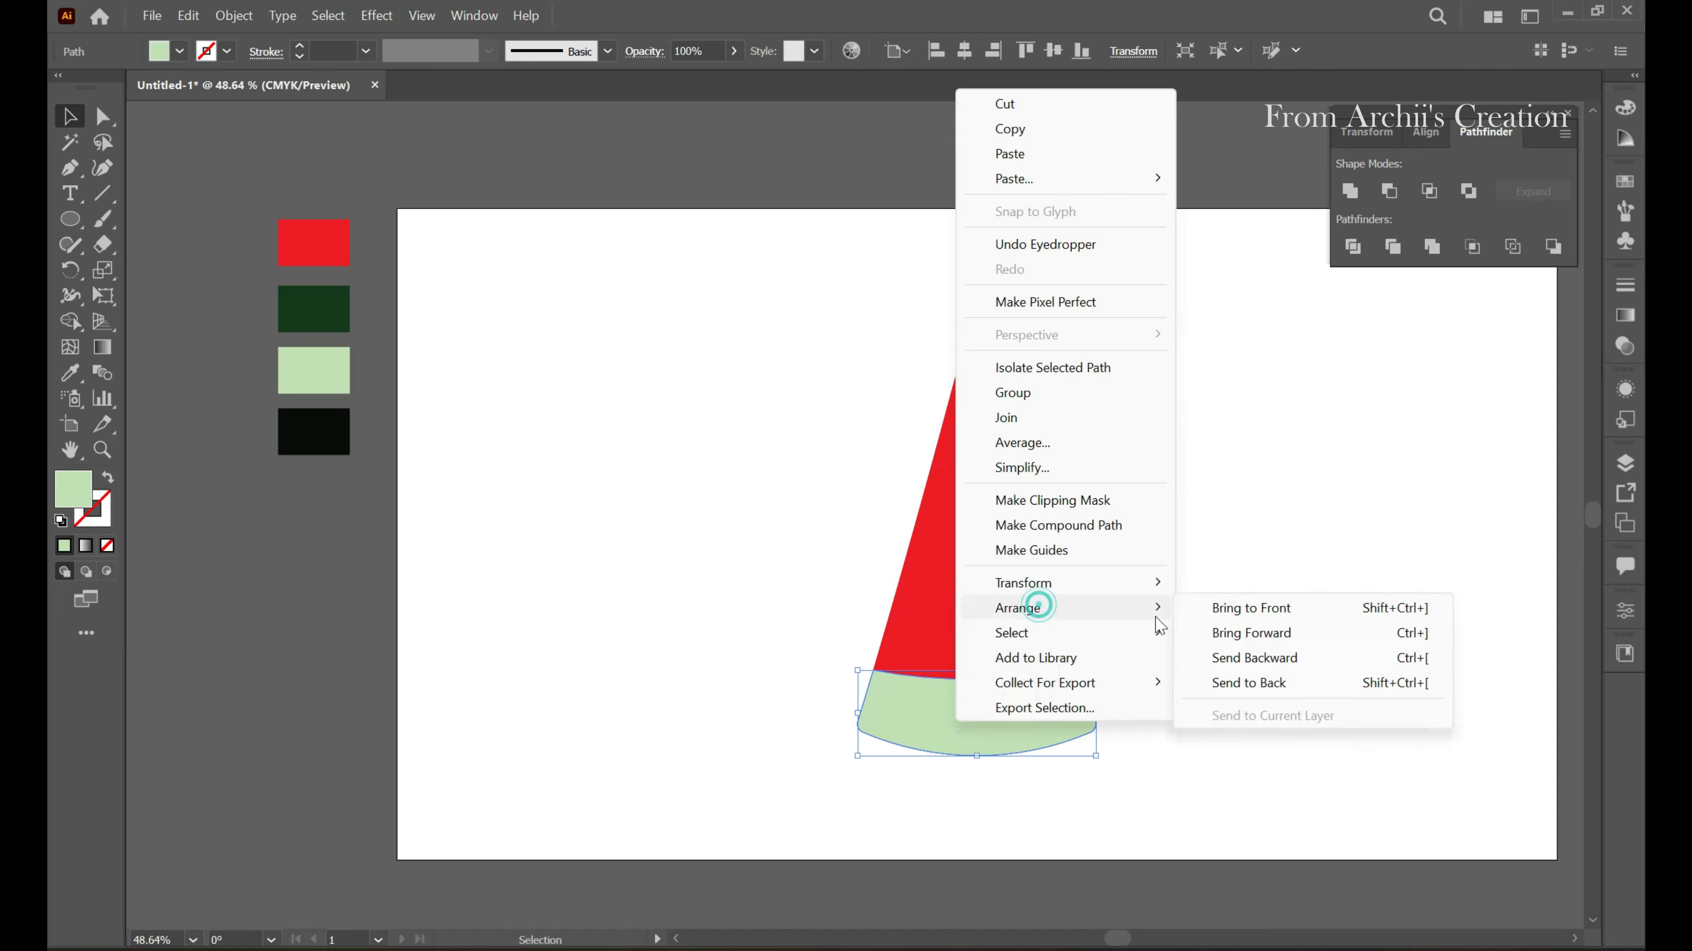
click(1271, 660)
click(1235, 614)
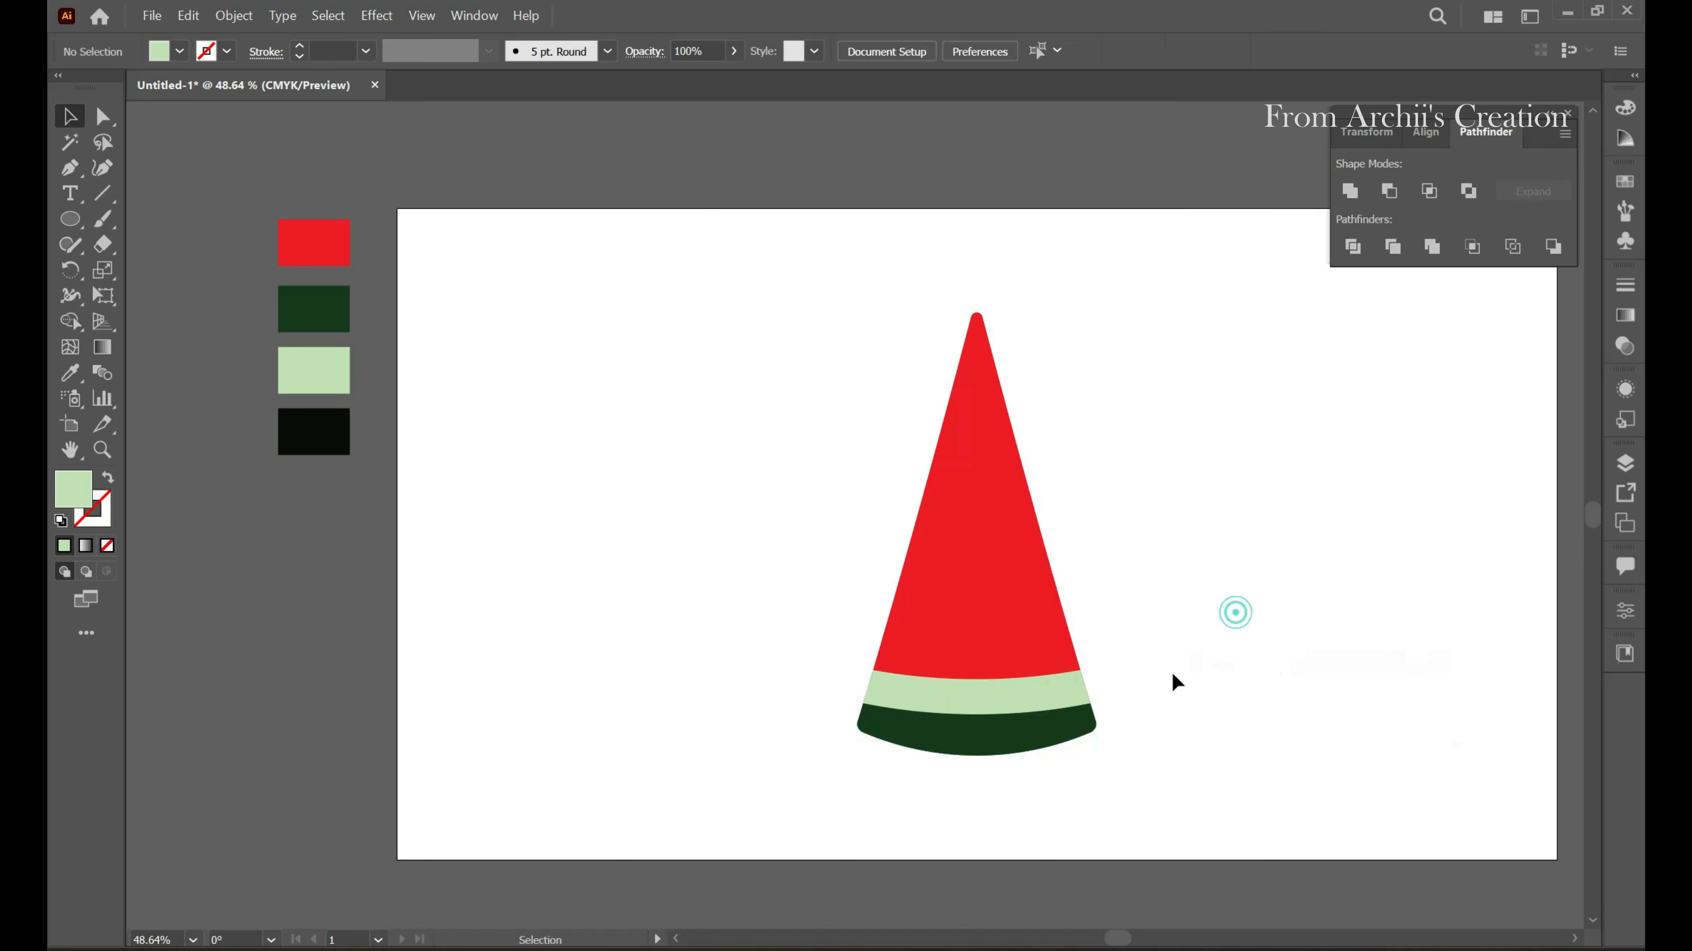
Try to lower the upper edge of the light green strip slightly by scaling it
click(949, 692)
drag(976, 671, 974, 680)
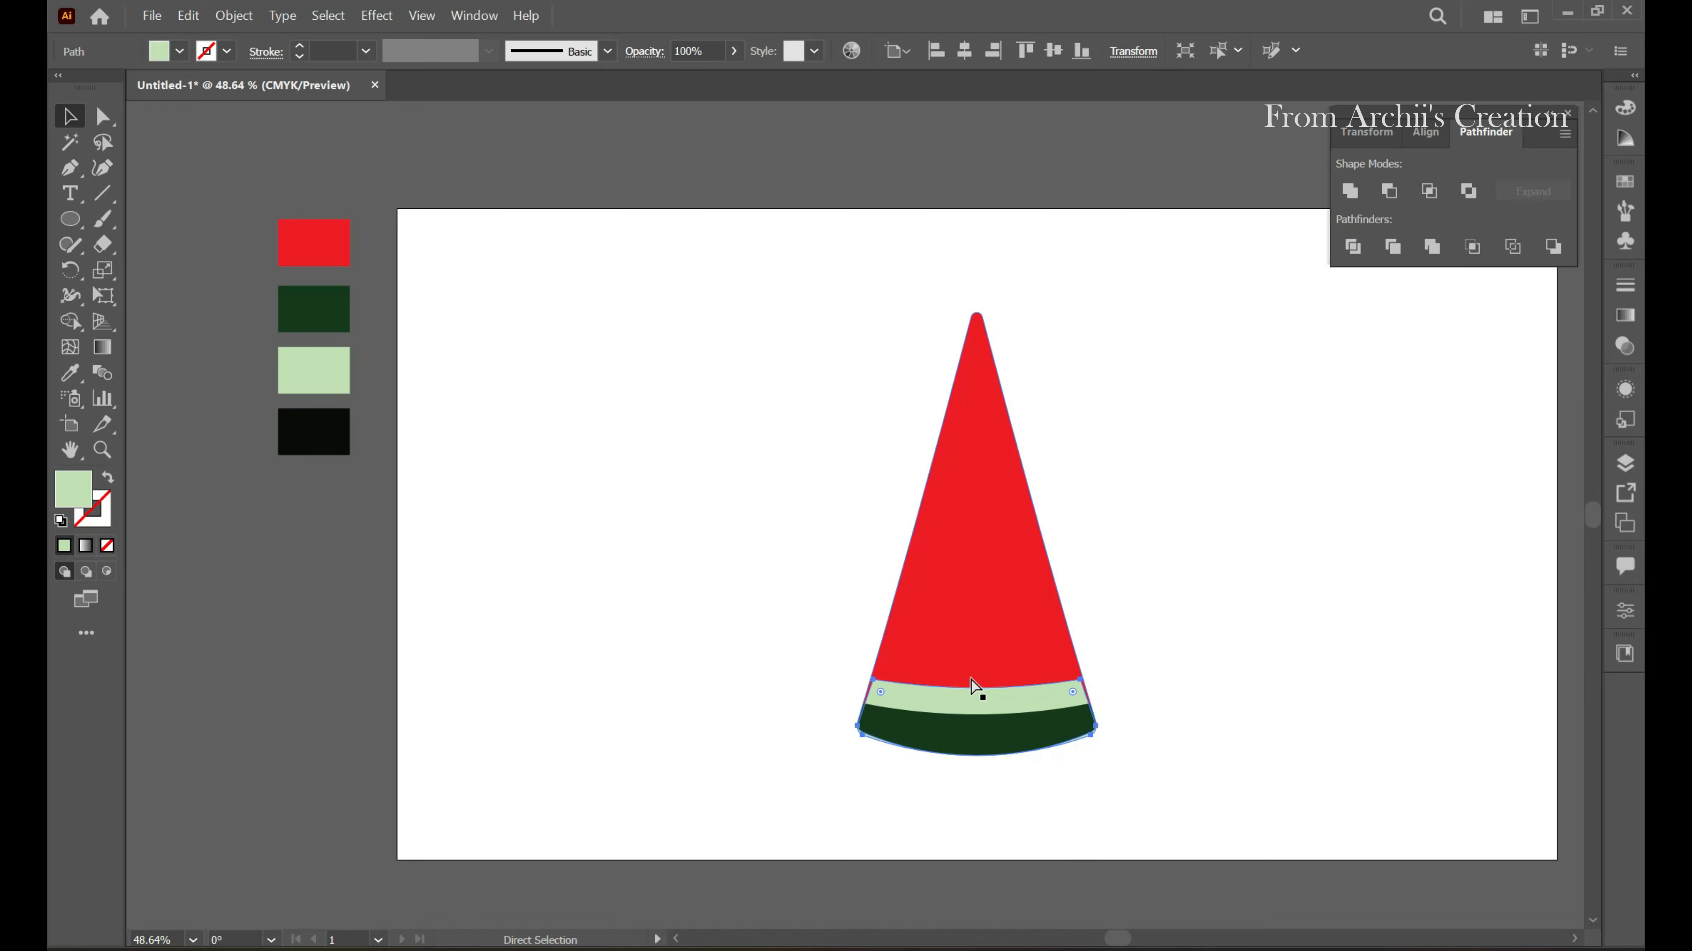
click(1220, 590)
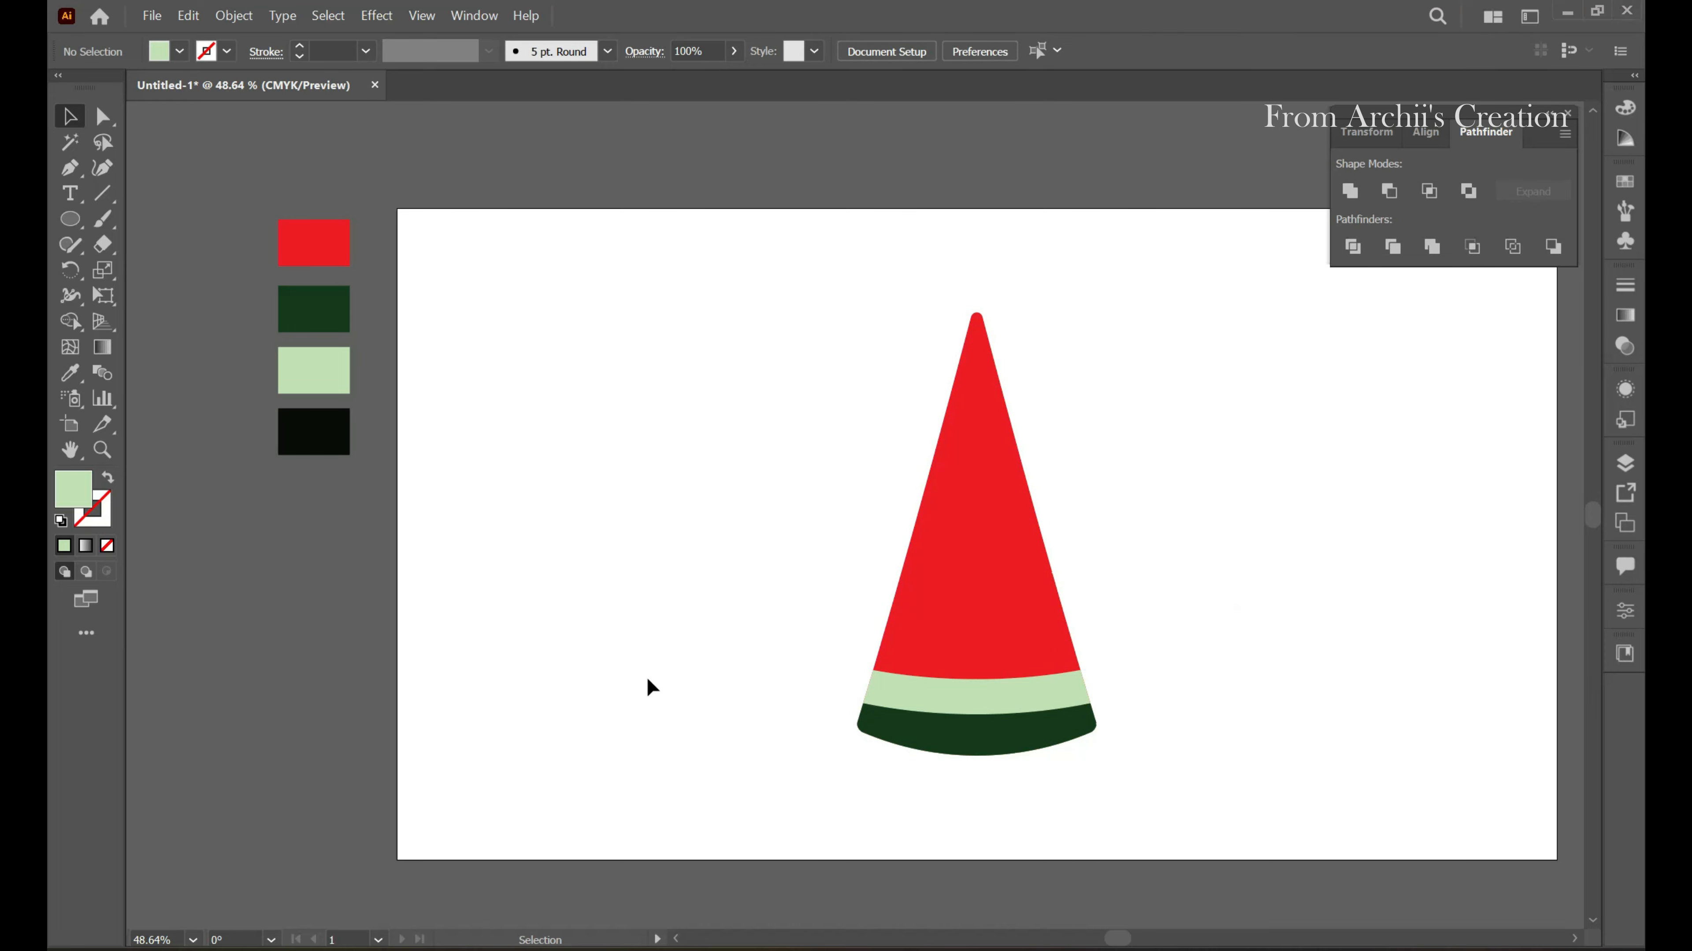
Group all the pieces of the slice and move the group up and left on the artboard
drag(759, 605, 984, 746)
right_click(987, 697)
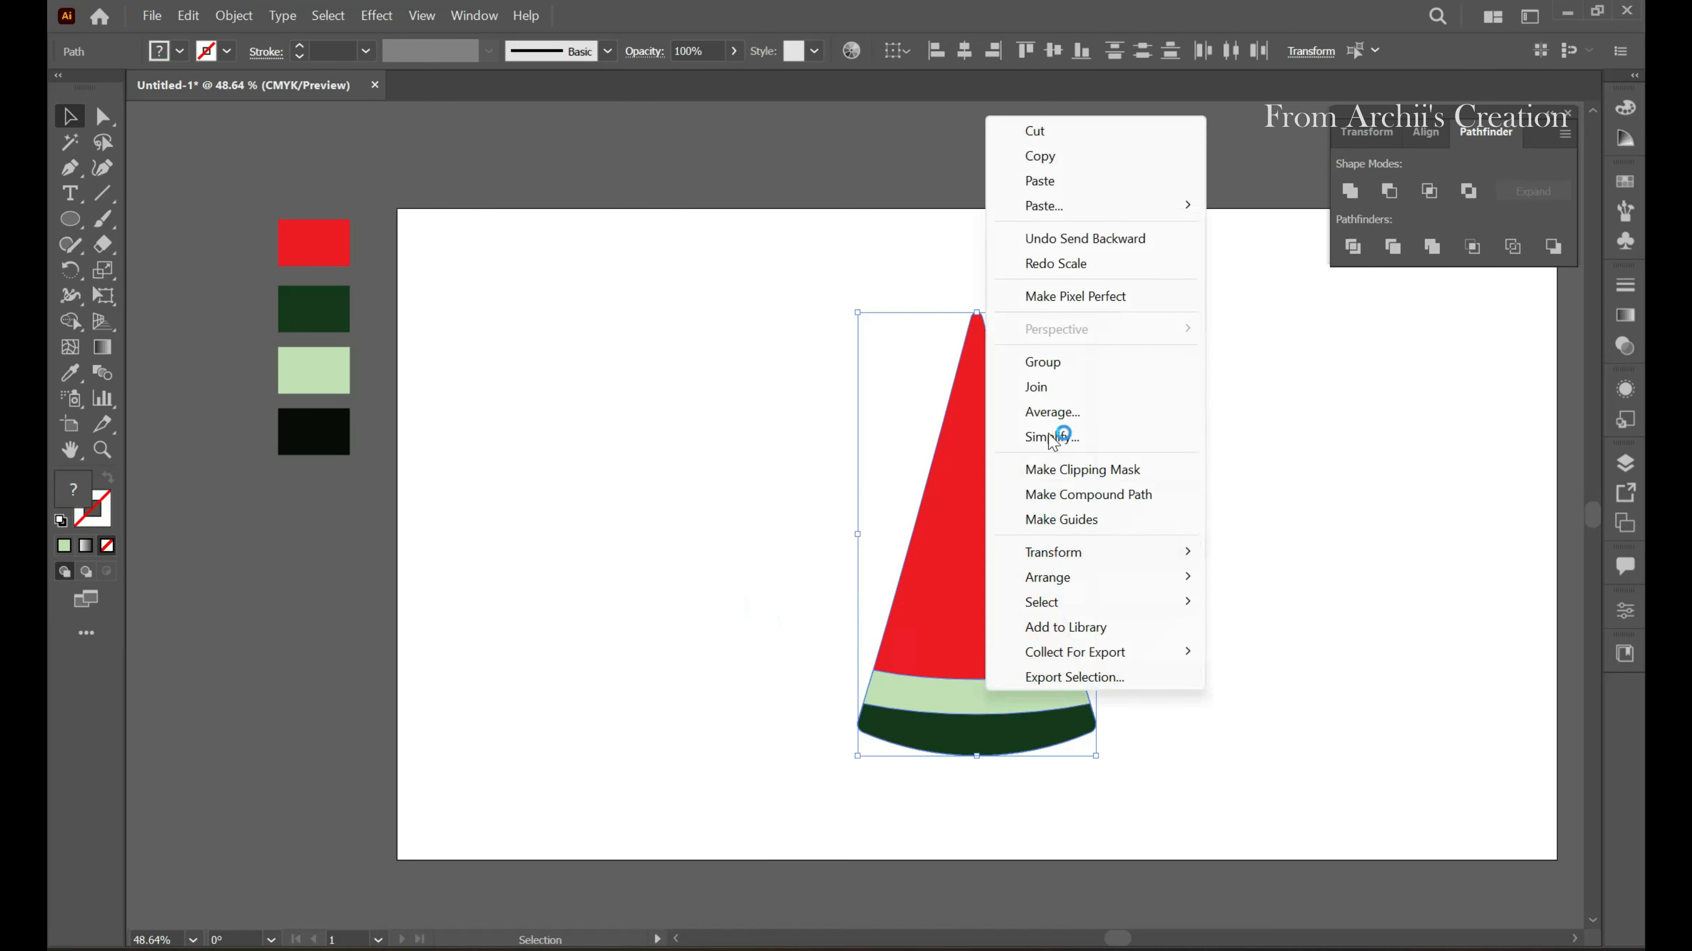
click(1060, 365)
drag(981, 507, 846, 470)
click(1272, 434)
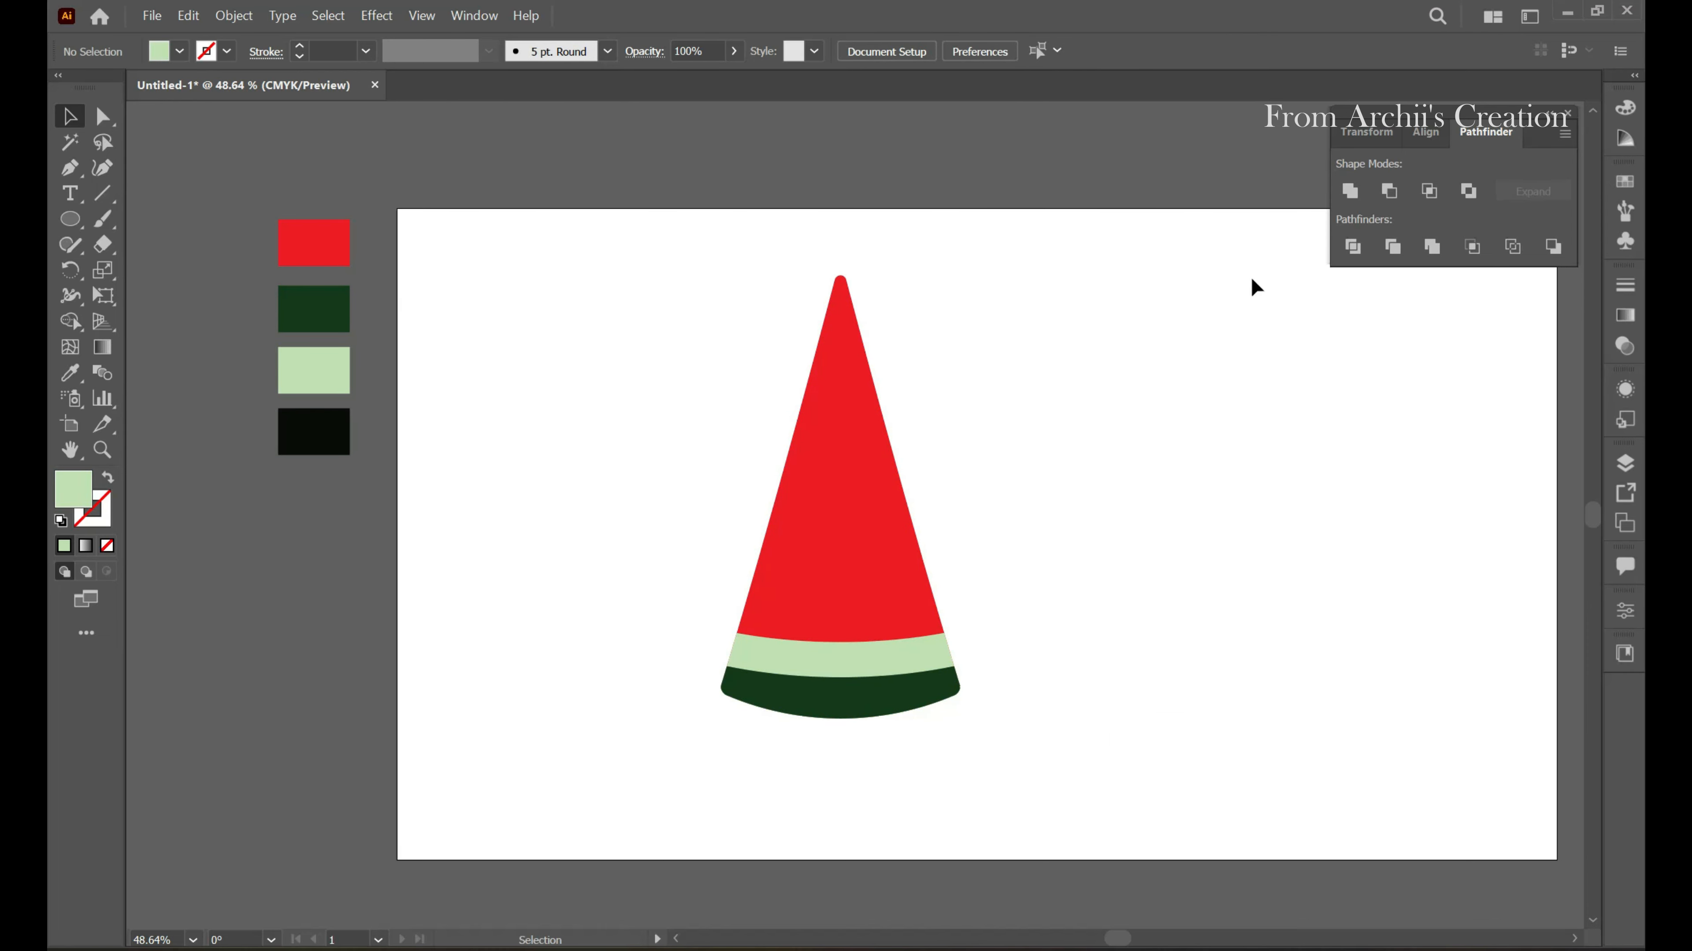
Collapse the floating Pathfinder panel group and dock it with the other collapsed panels
click(1554, 119)
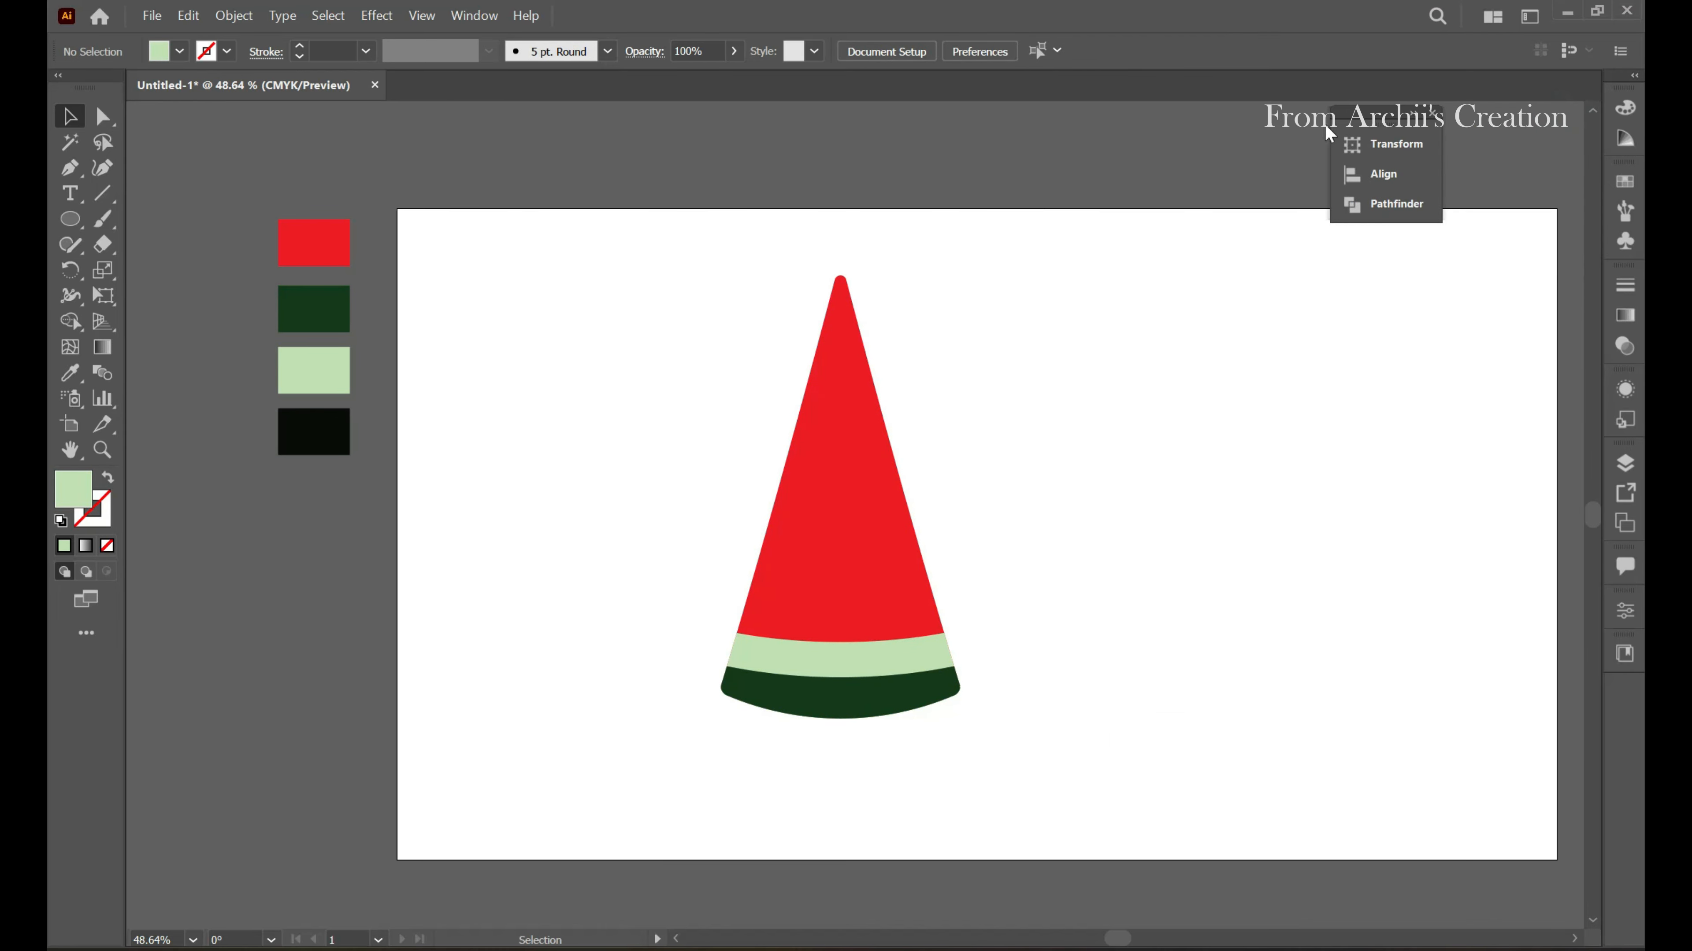
drag(1327, 122, 1628, 693)
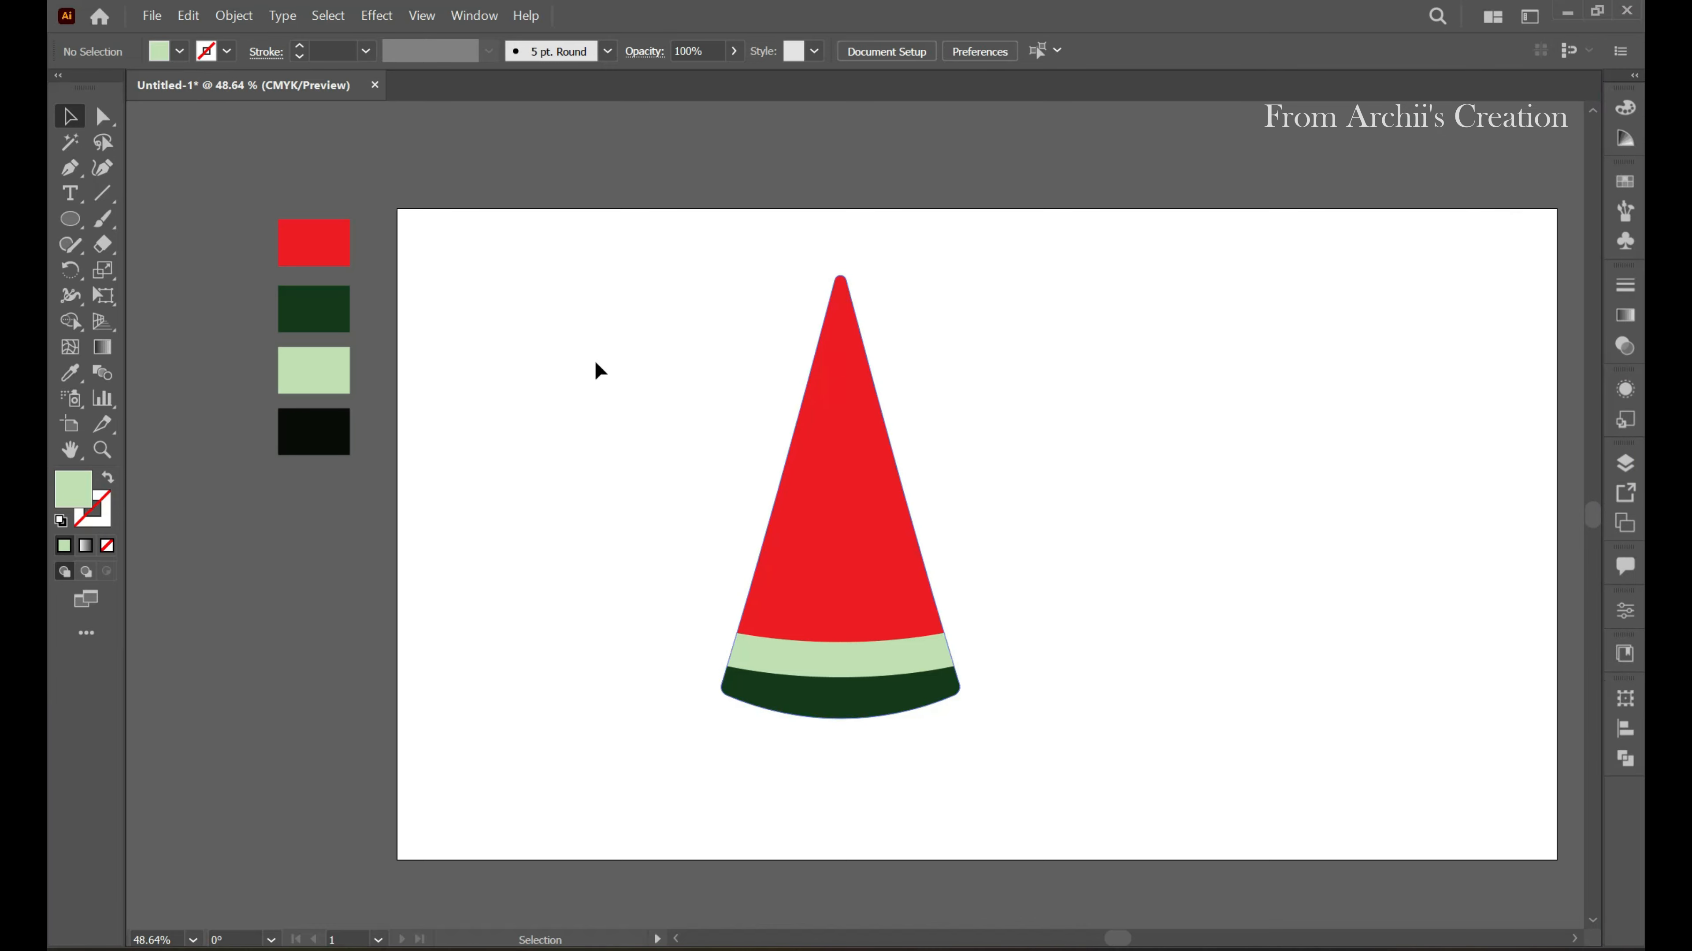
Draw a small, narrow upright ellipse in the near-black swatch colour on the empty artboard area left of the slice
click(63, 212)
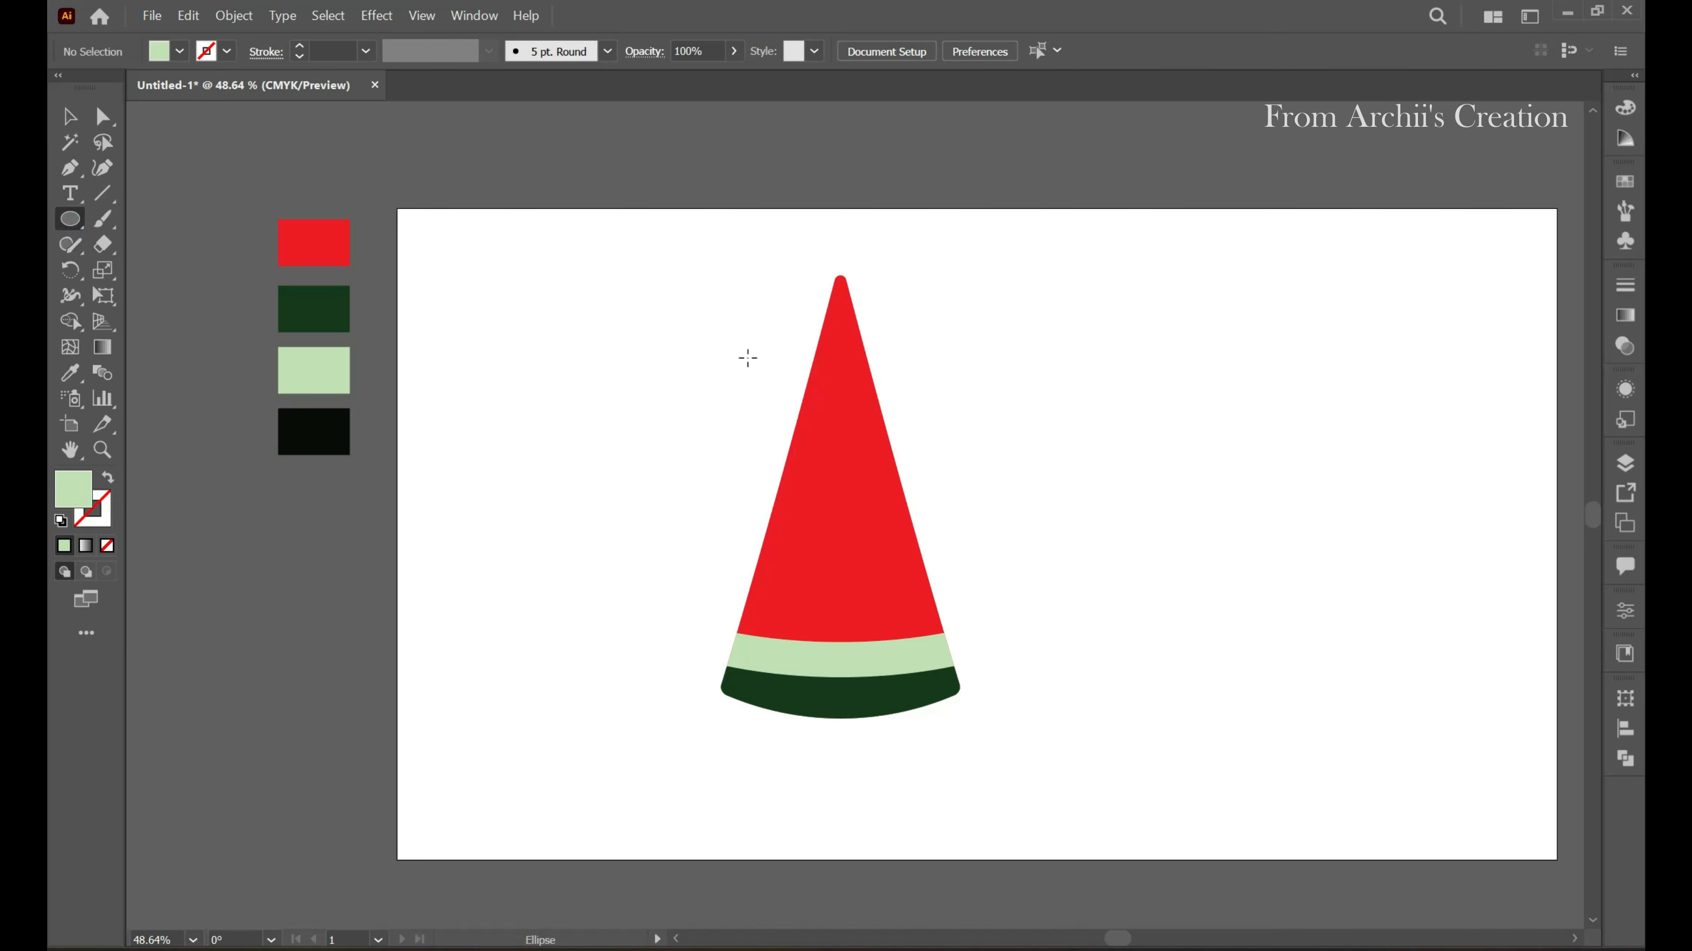
key(ctrl+1)
drag(740, 351, 1068, 428)
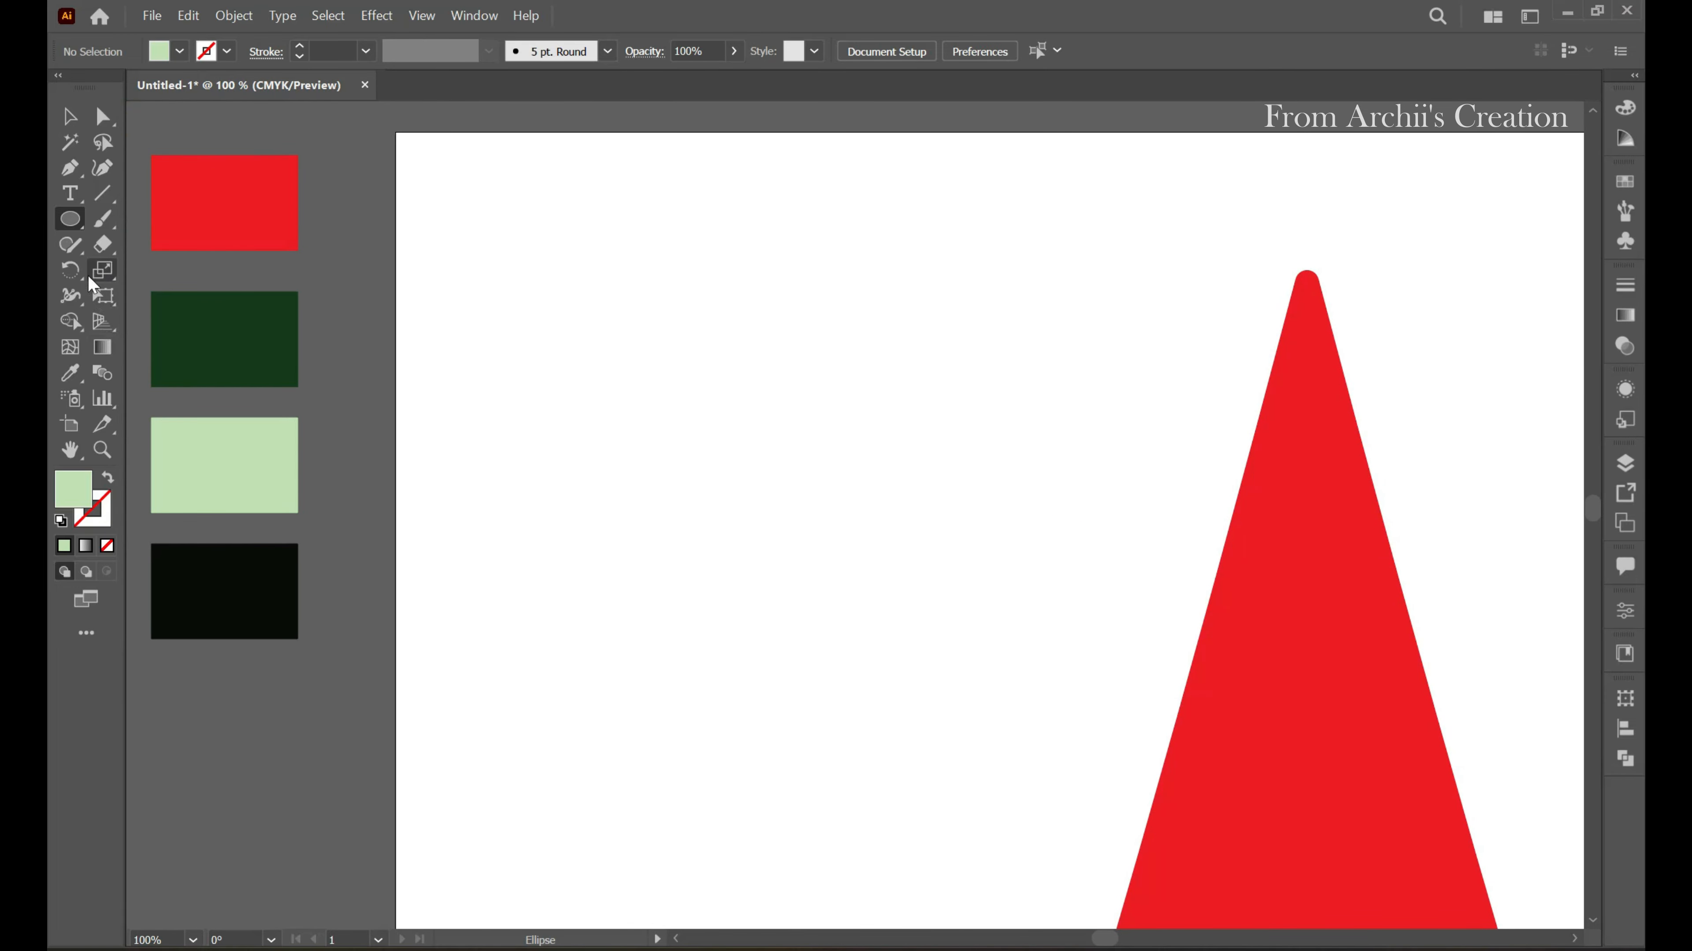
click(70, 373)
click(170, 596)
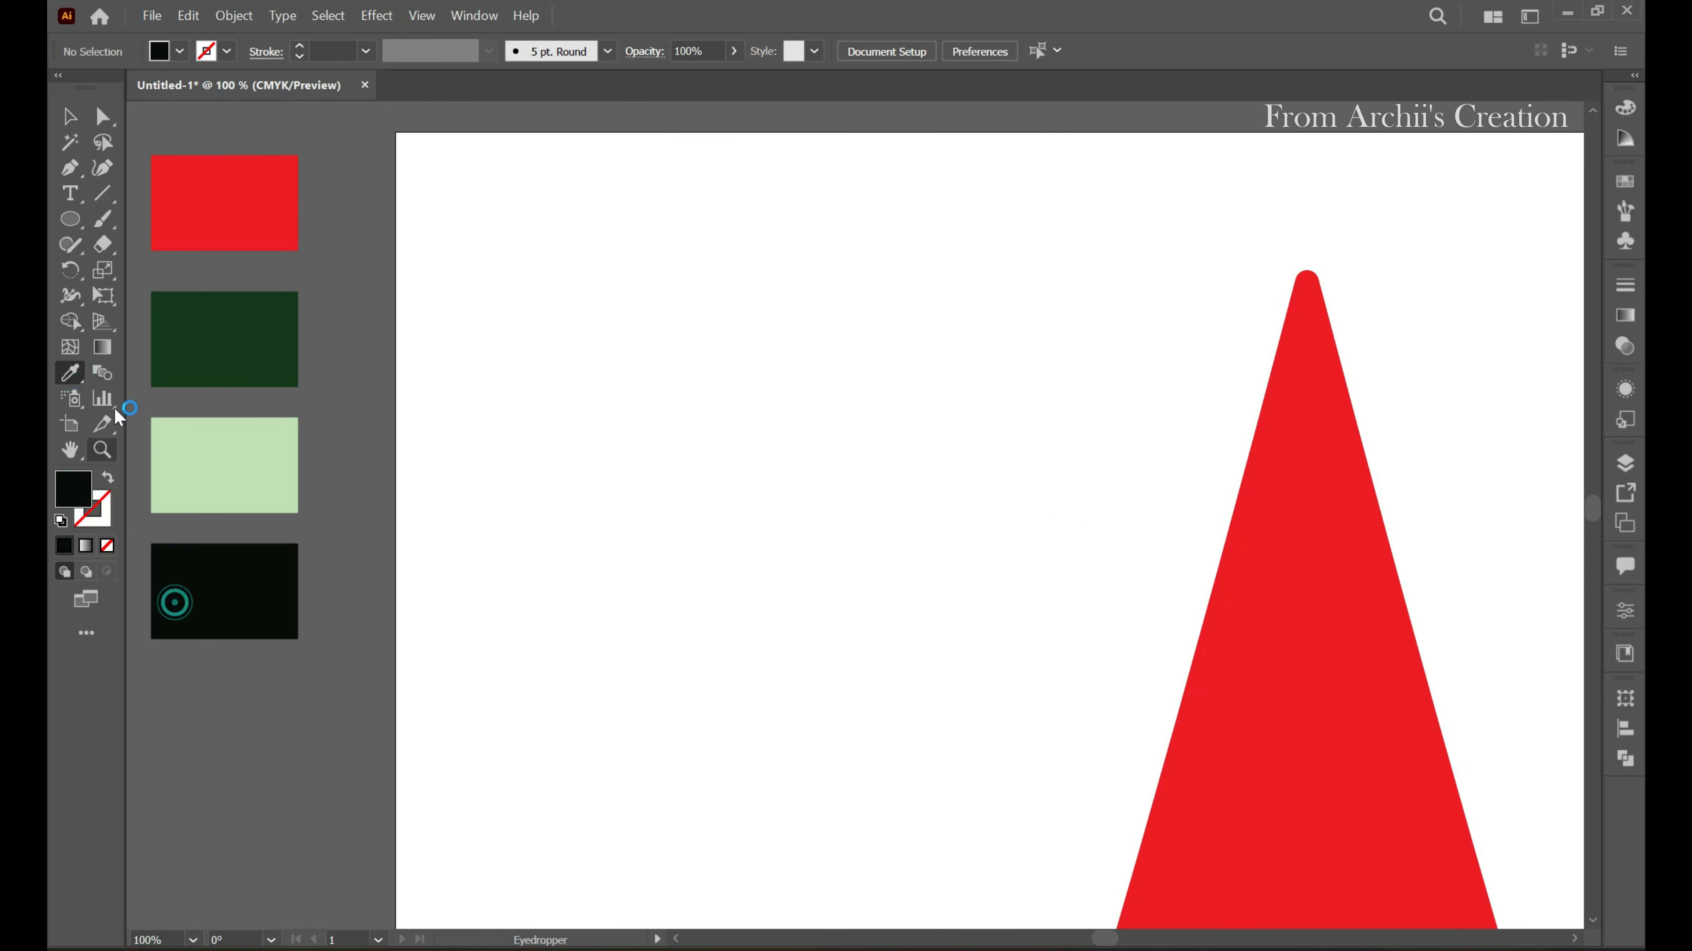
click(77, 229)
drag(591, 265, 634, 351)
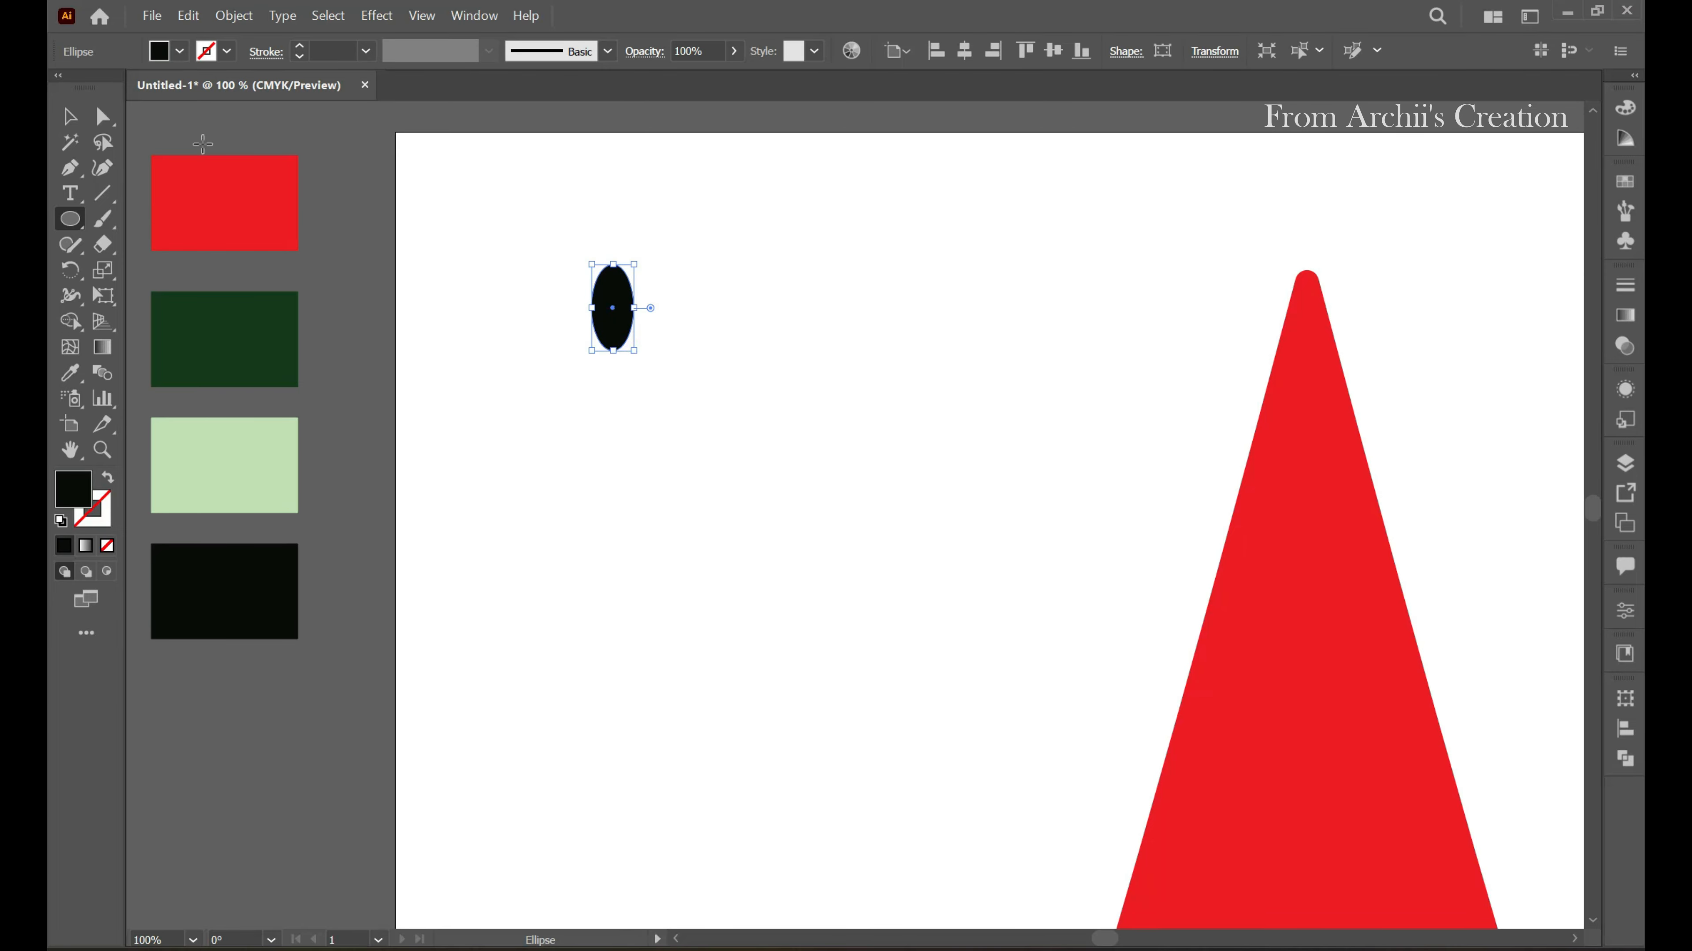
Sharpen both ends of the seed ellipse by shortening the curve handles of its upper and lower anchor points
click(102, 118)
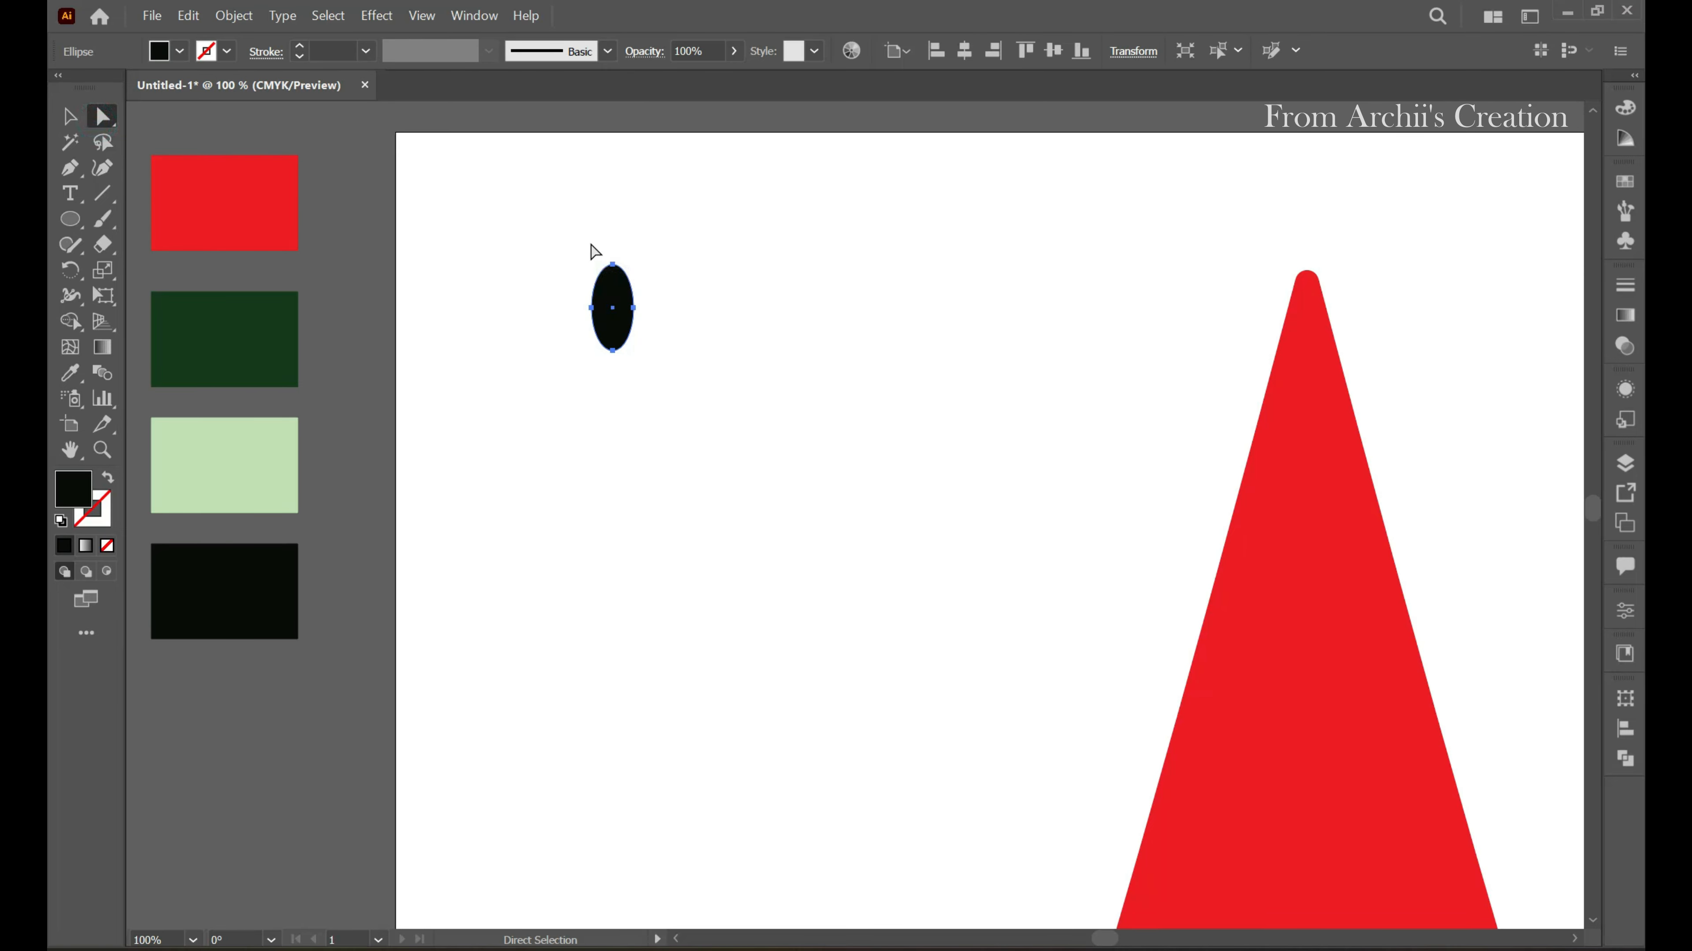
drag(590, 243, 632, 266)
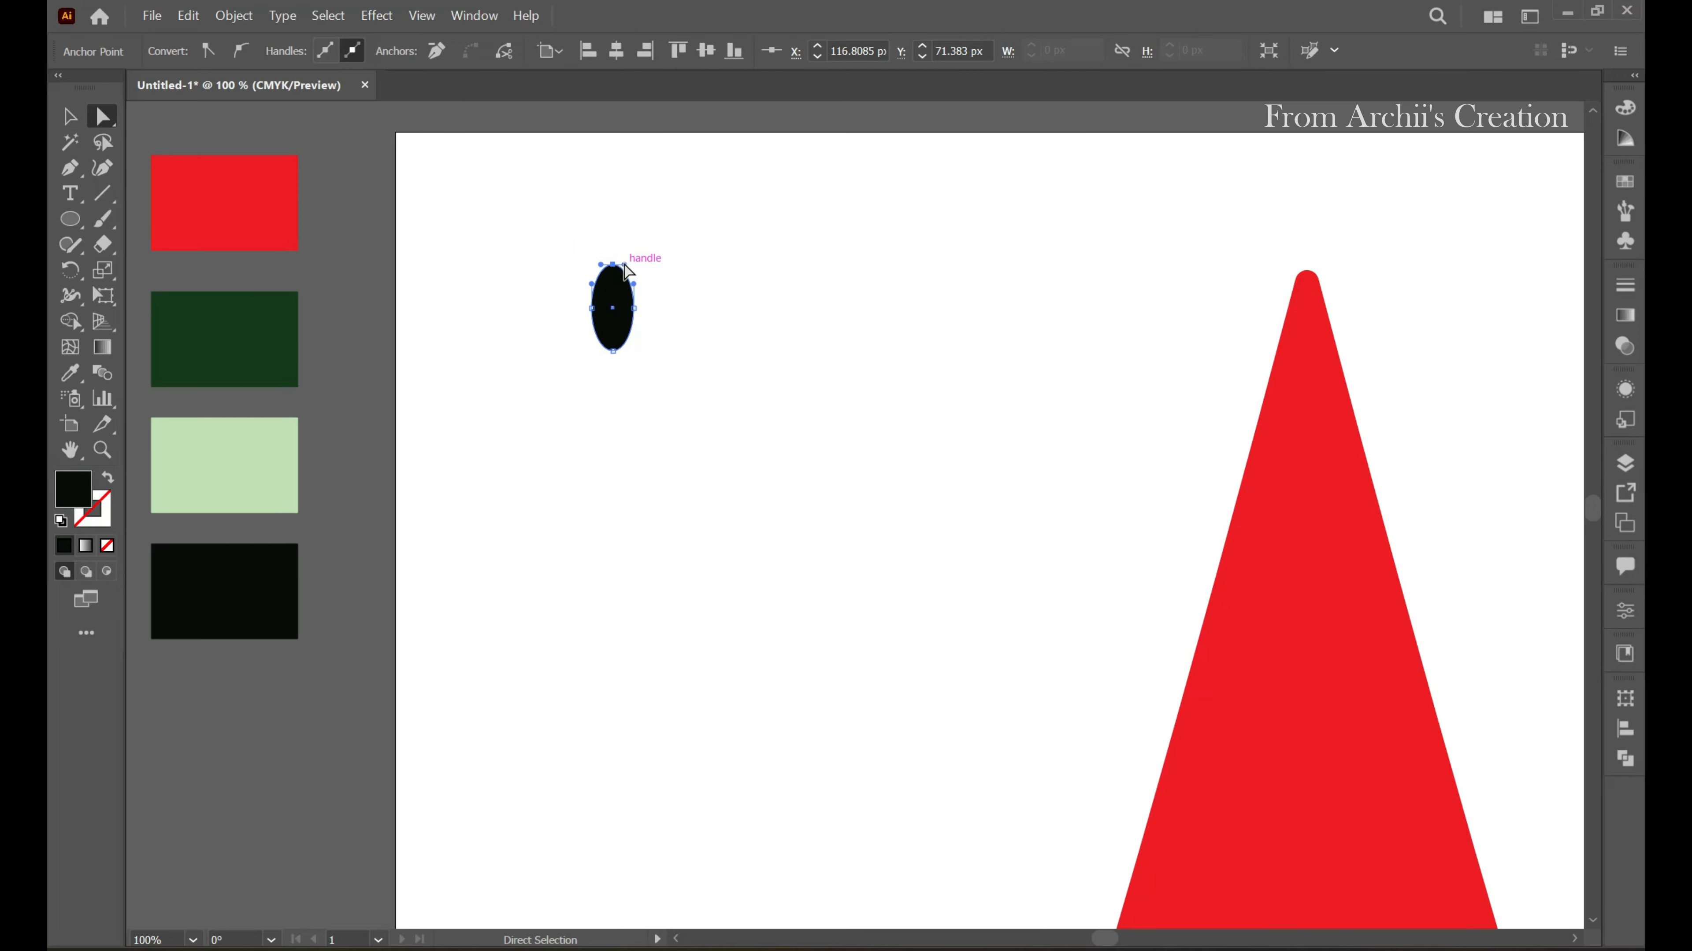
scroll(630, 277, up, 4)
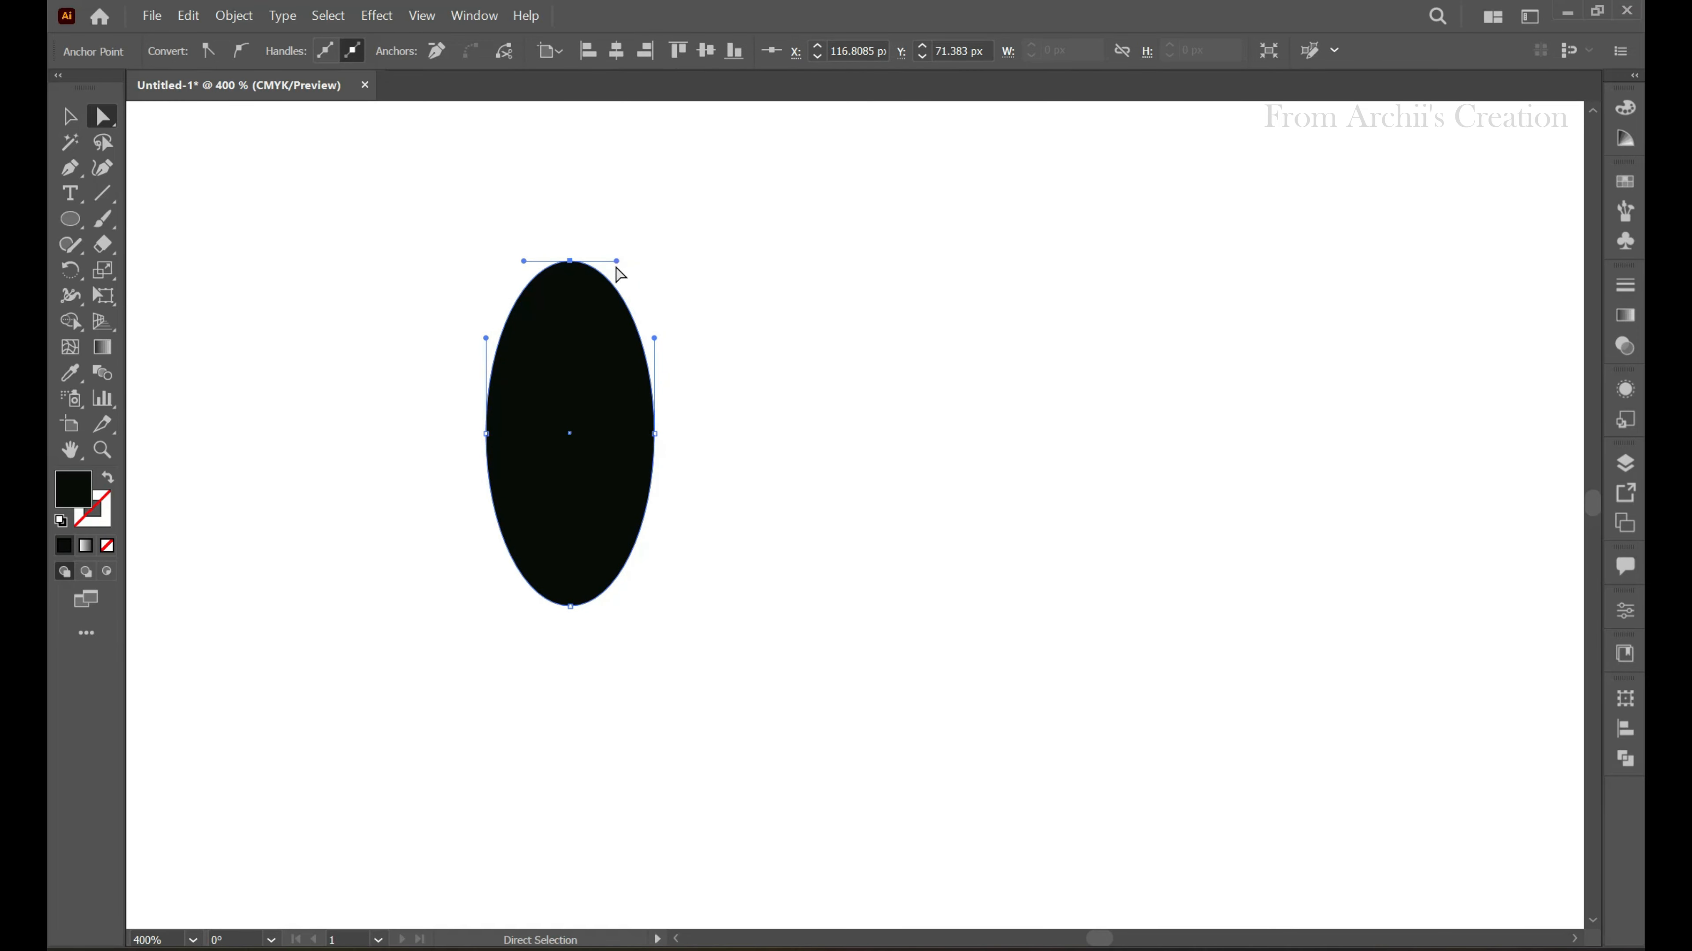
drag(616, 262, 550, 262)
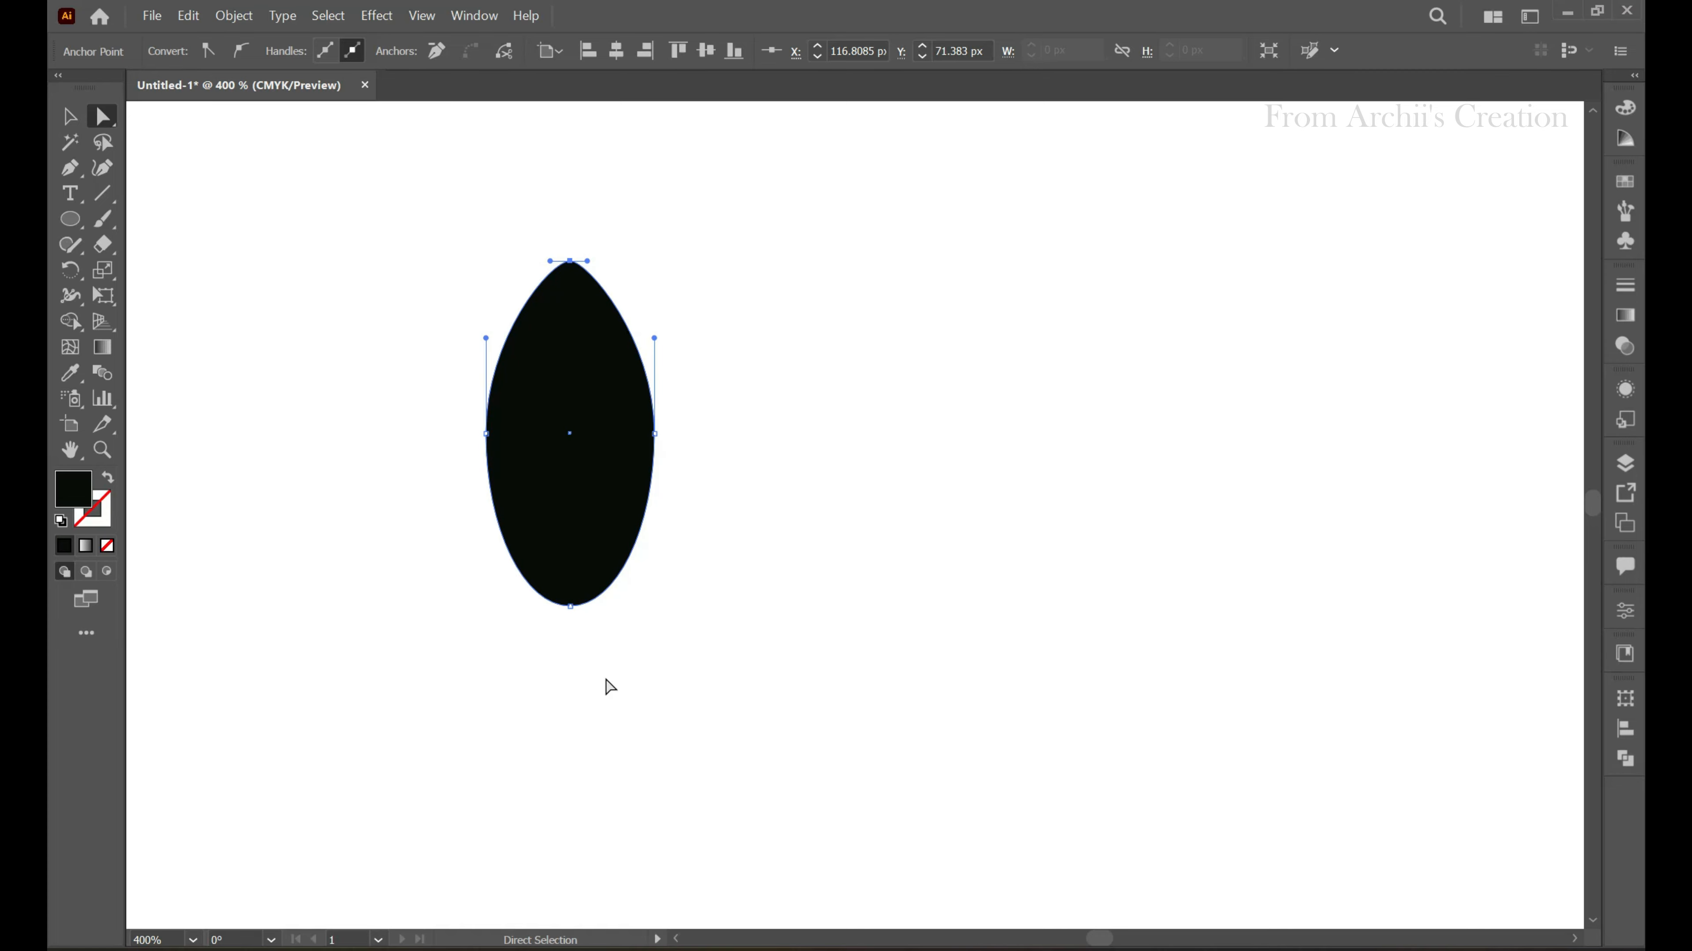
drag(601, 673, 555, 607)
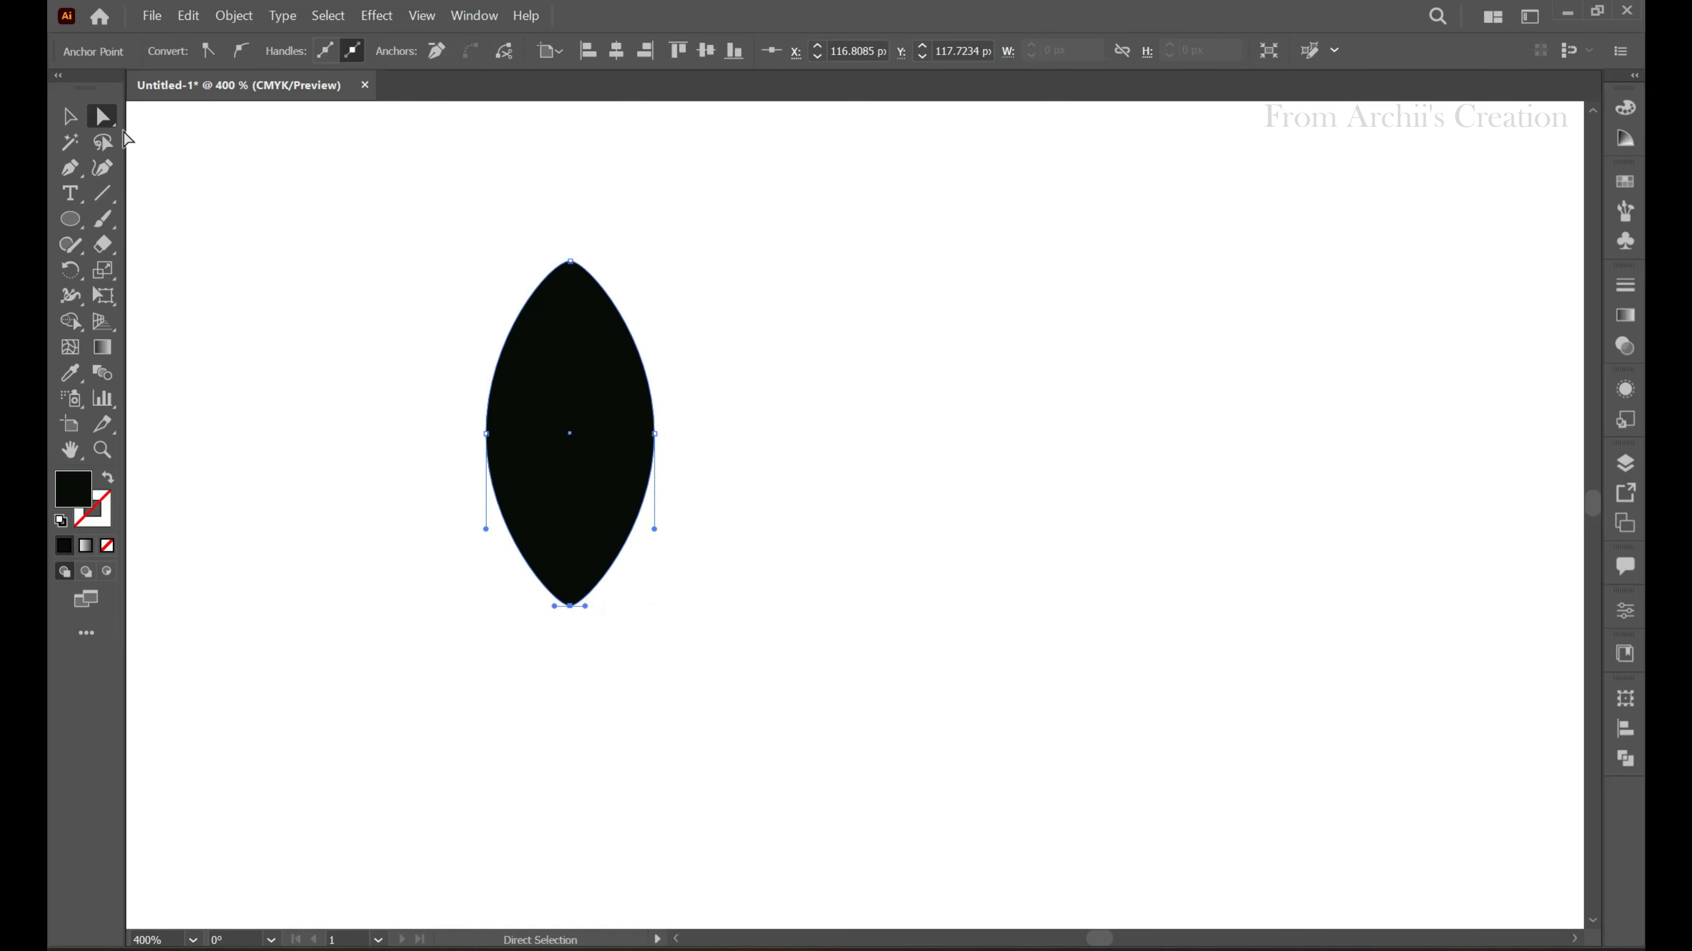
Scale the pointed seed down to roughly two thirds of its size and deselect it
click(69, 116)
scroll(865, 408, down, 5)
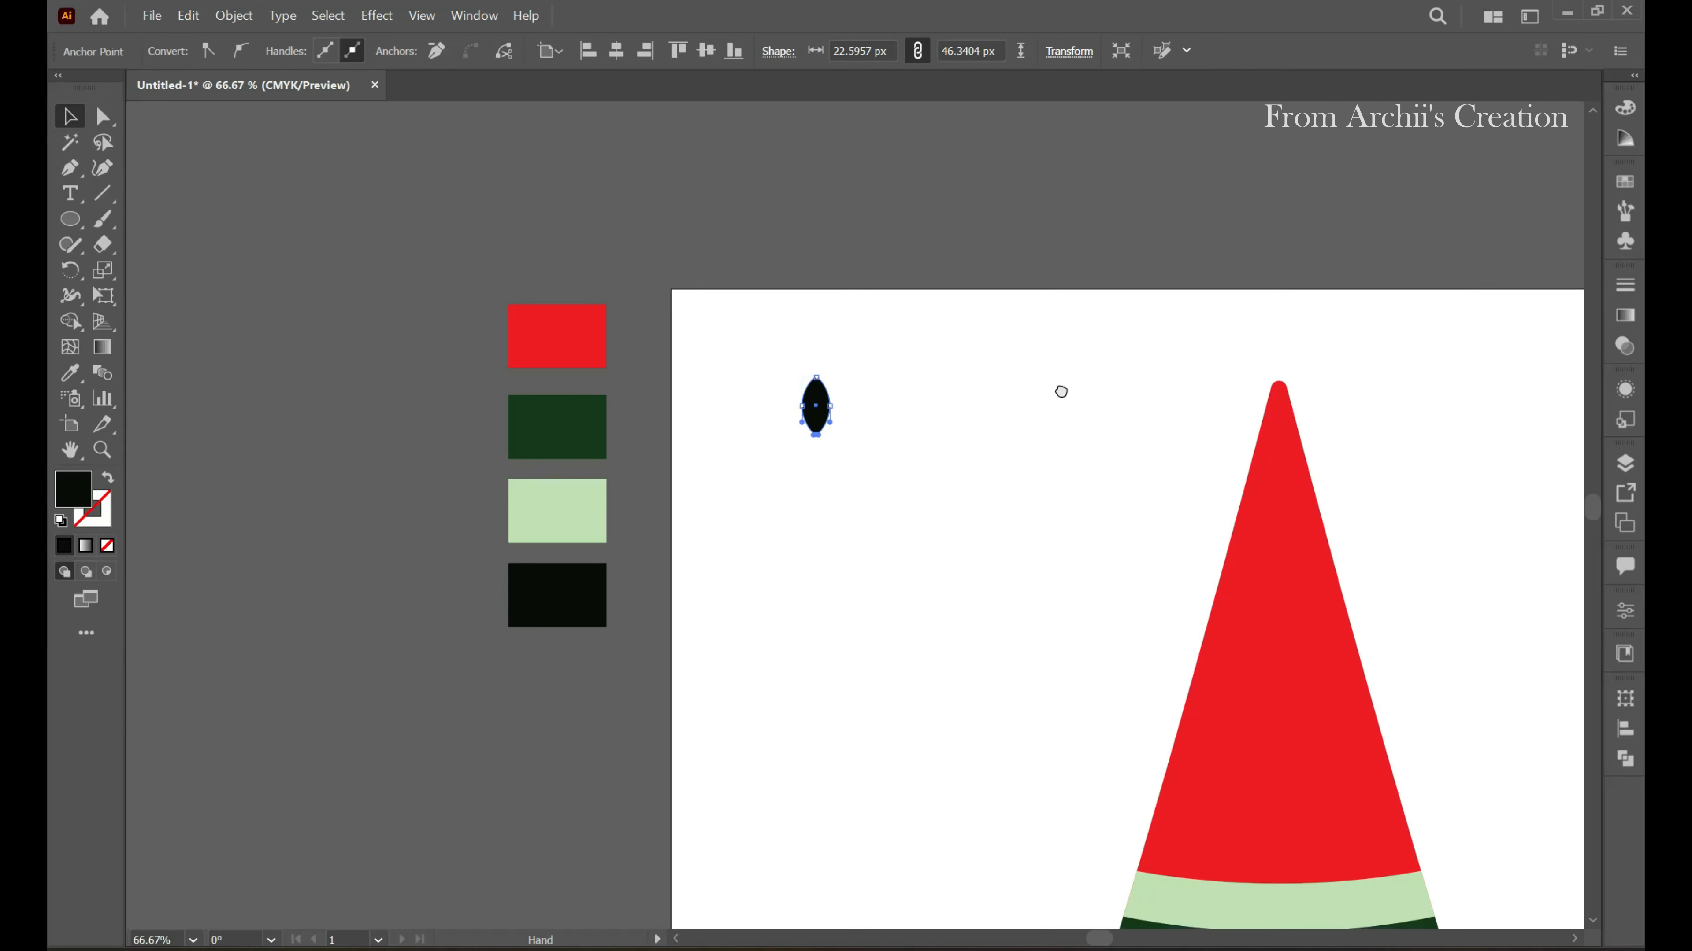
drag(1060, 392, 795, 313)
click(744, 416)
click(553, 343)
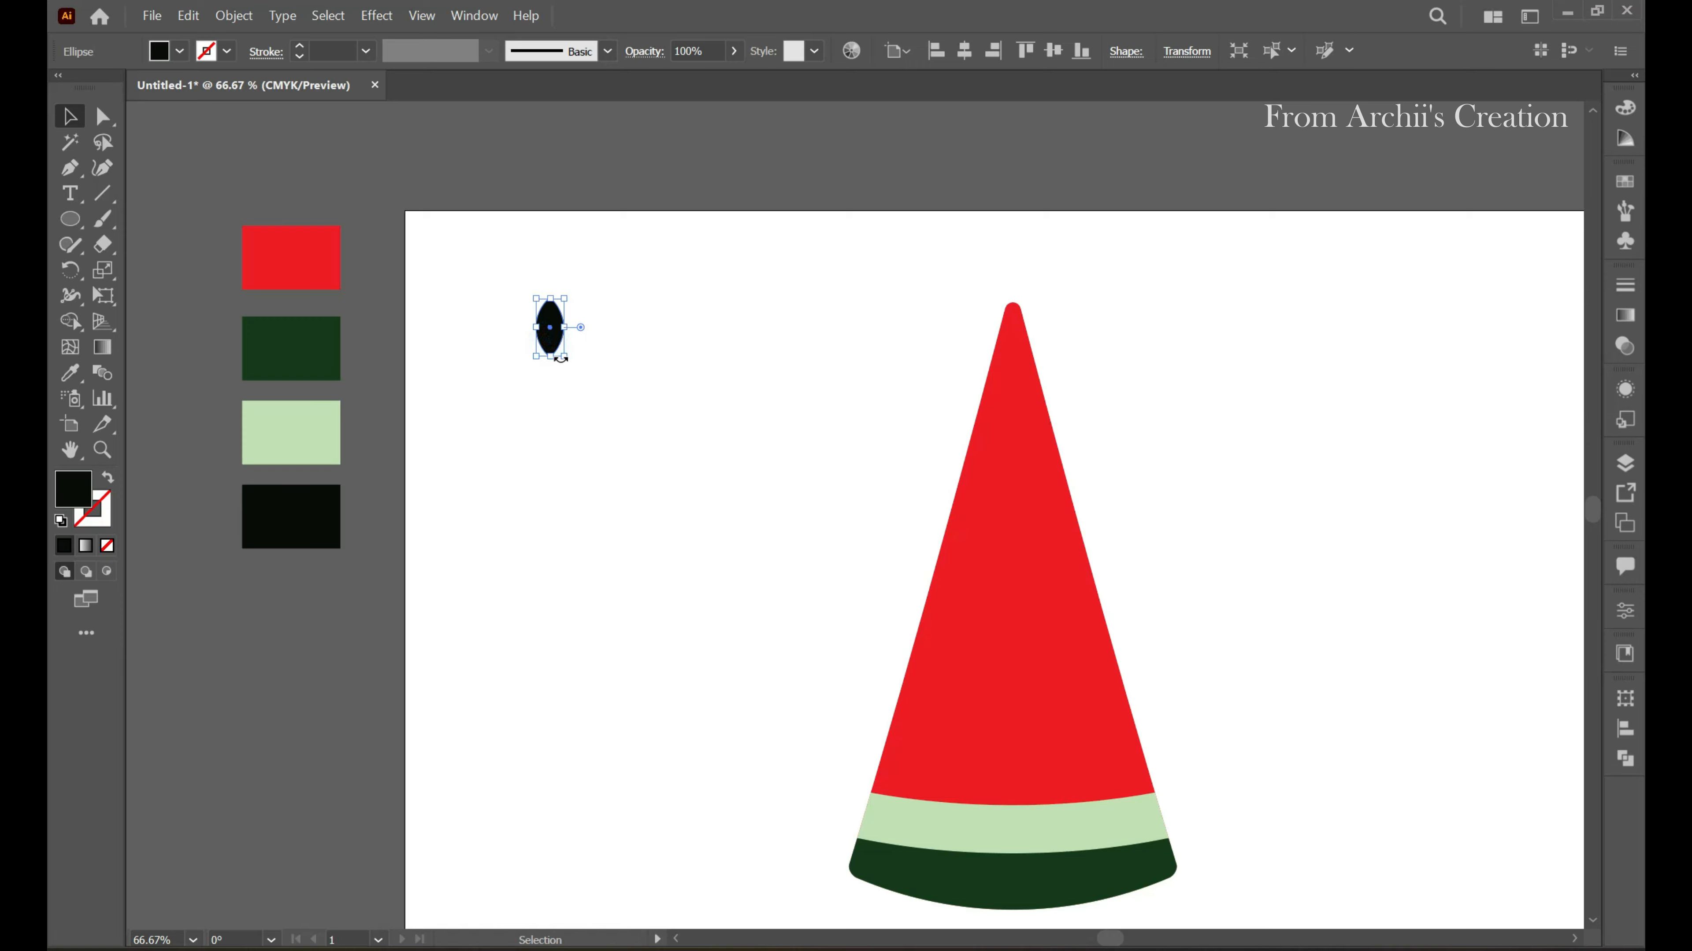
drag(565, 357, 552, 335)
click(594, 391)
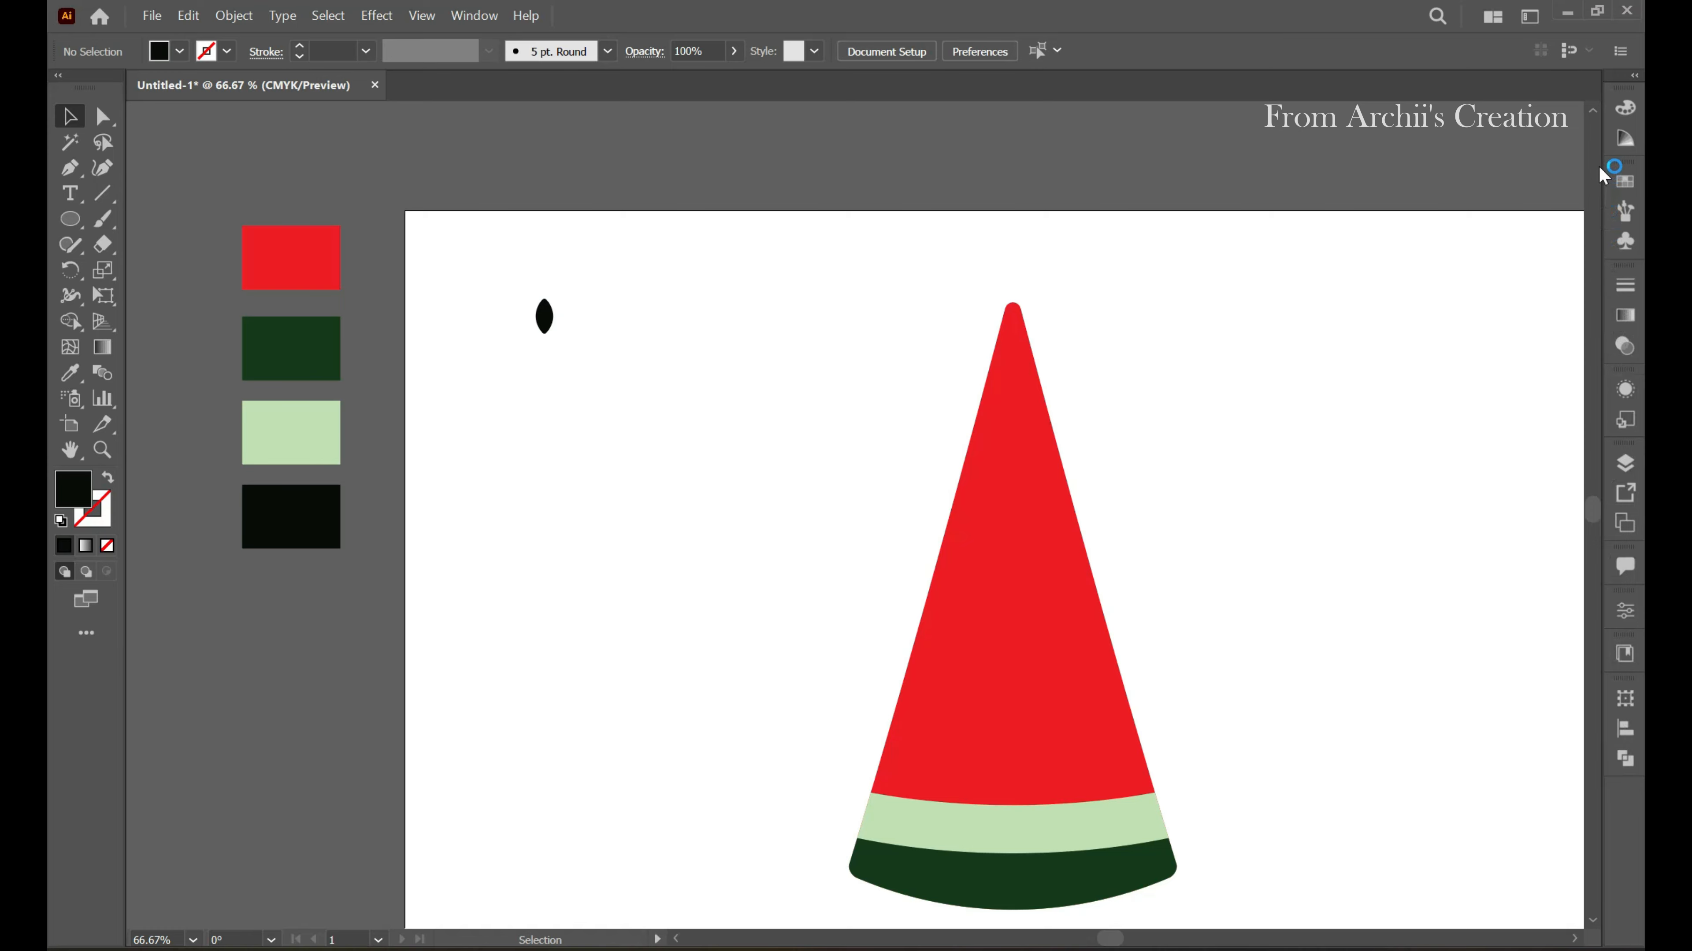
Create a second layer and move the watermelon slice group from Layer 1 into it
click(1625, 462)
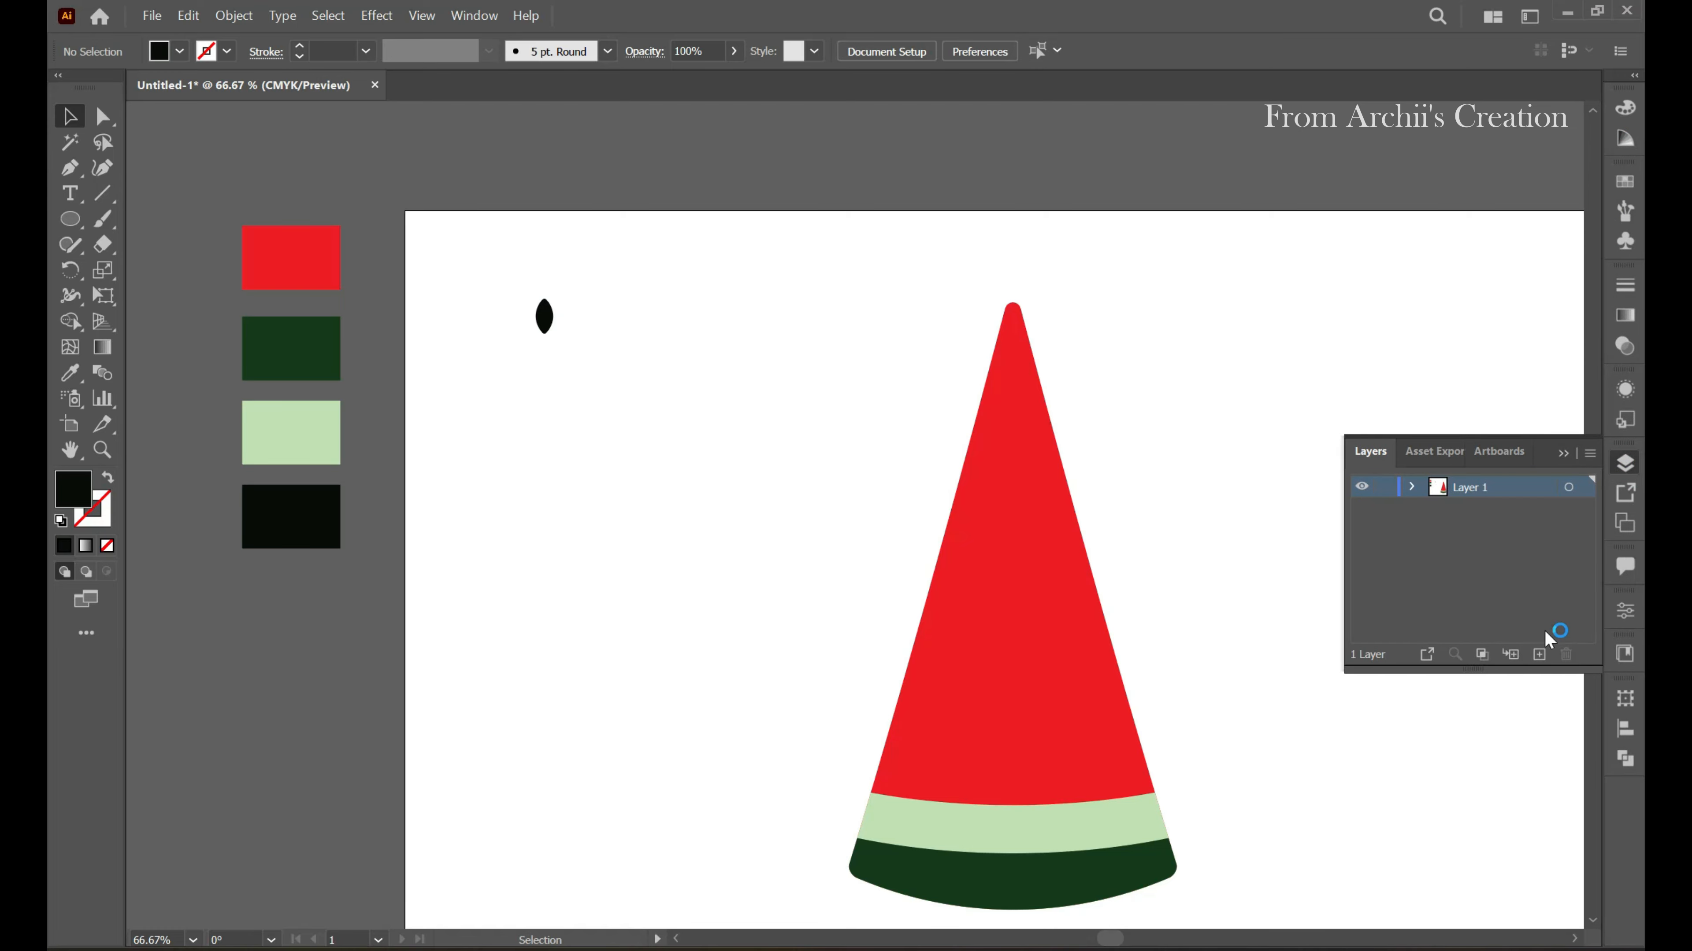
click(1539, 655)
click(1412, 510)
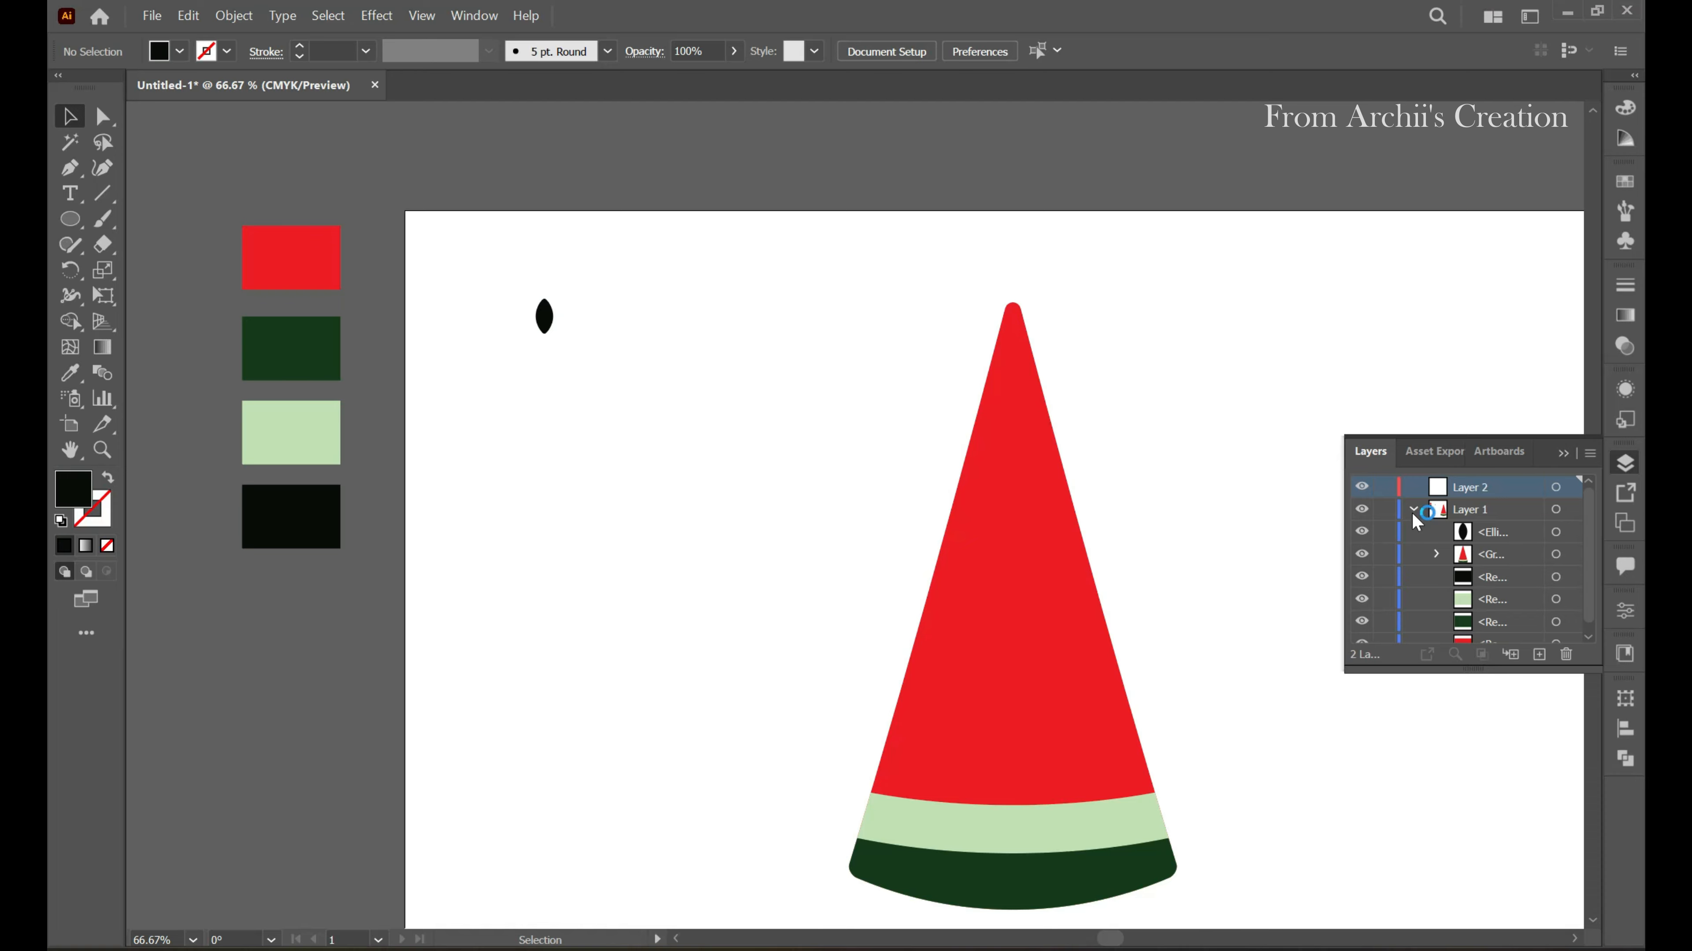
click(1414, 512)
click(1415, 512)
click(1105, 671)
drag(1504, 560, 1488, 490)
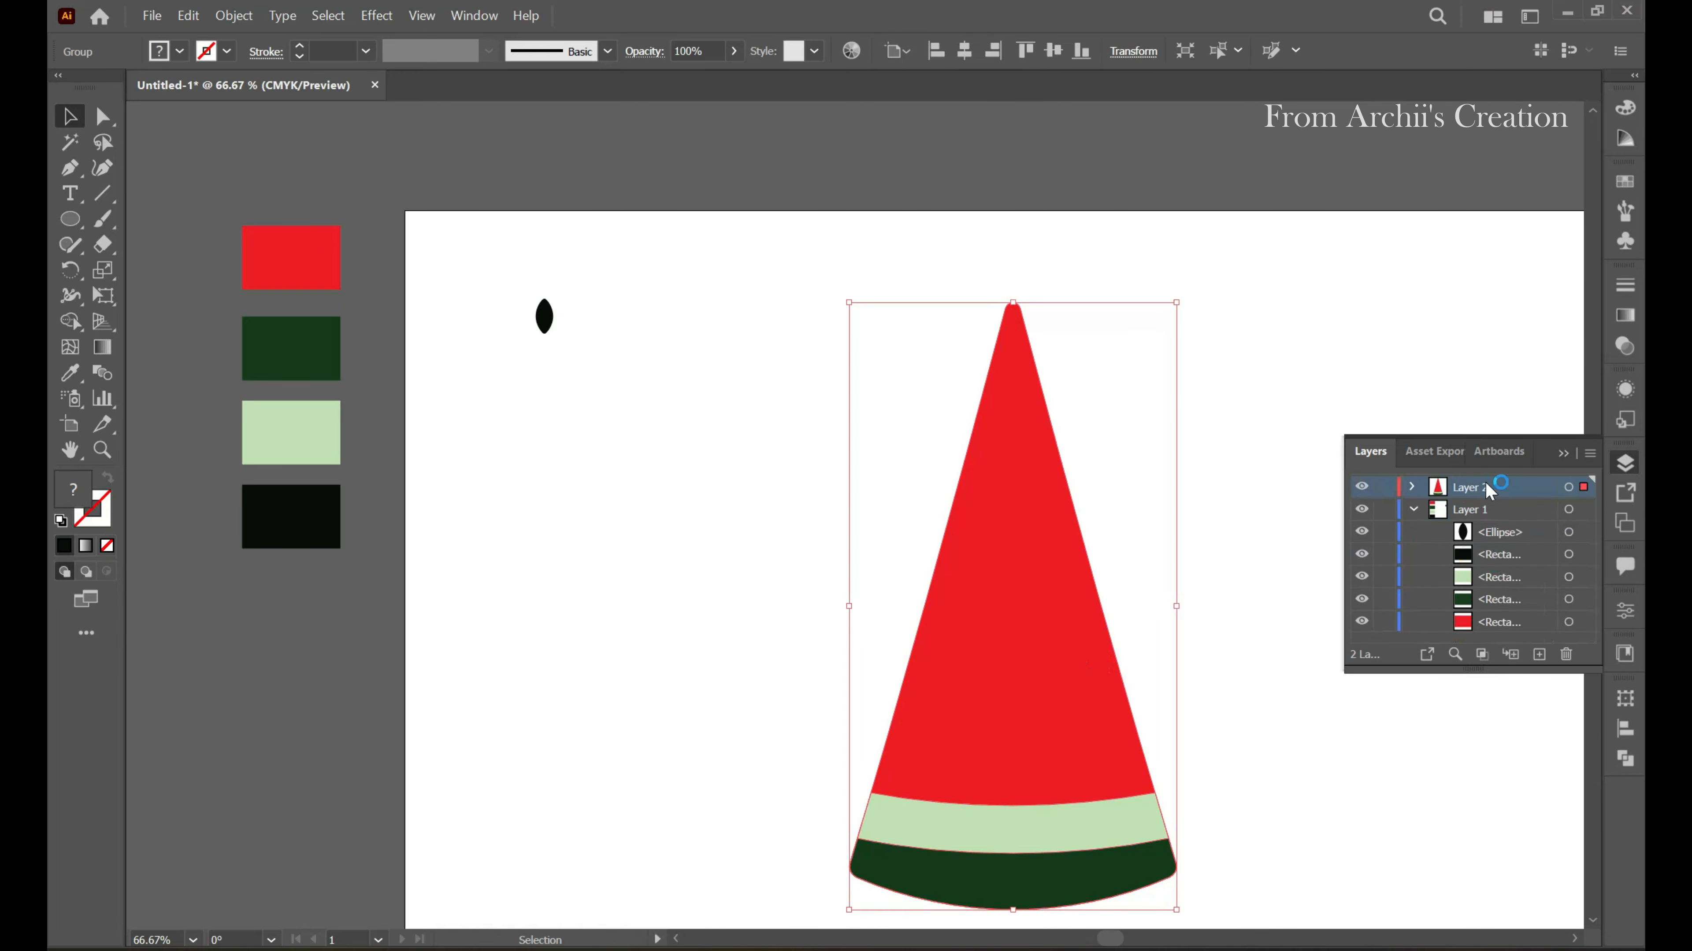
Add Layer 3, stack it between Layer 2 and Layer 1, and move the slice group into it
click(1413, 510)
click(1413, 511)
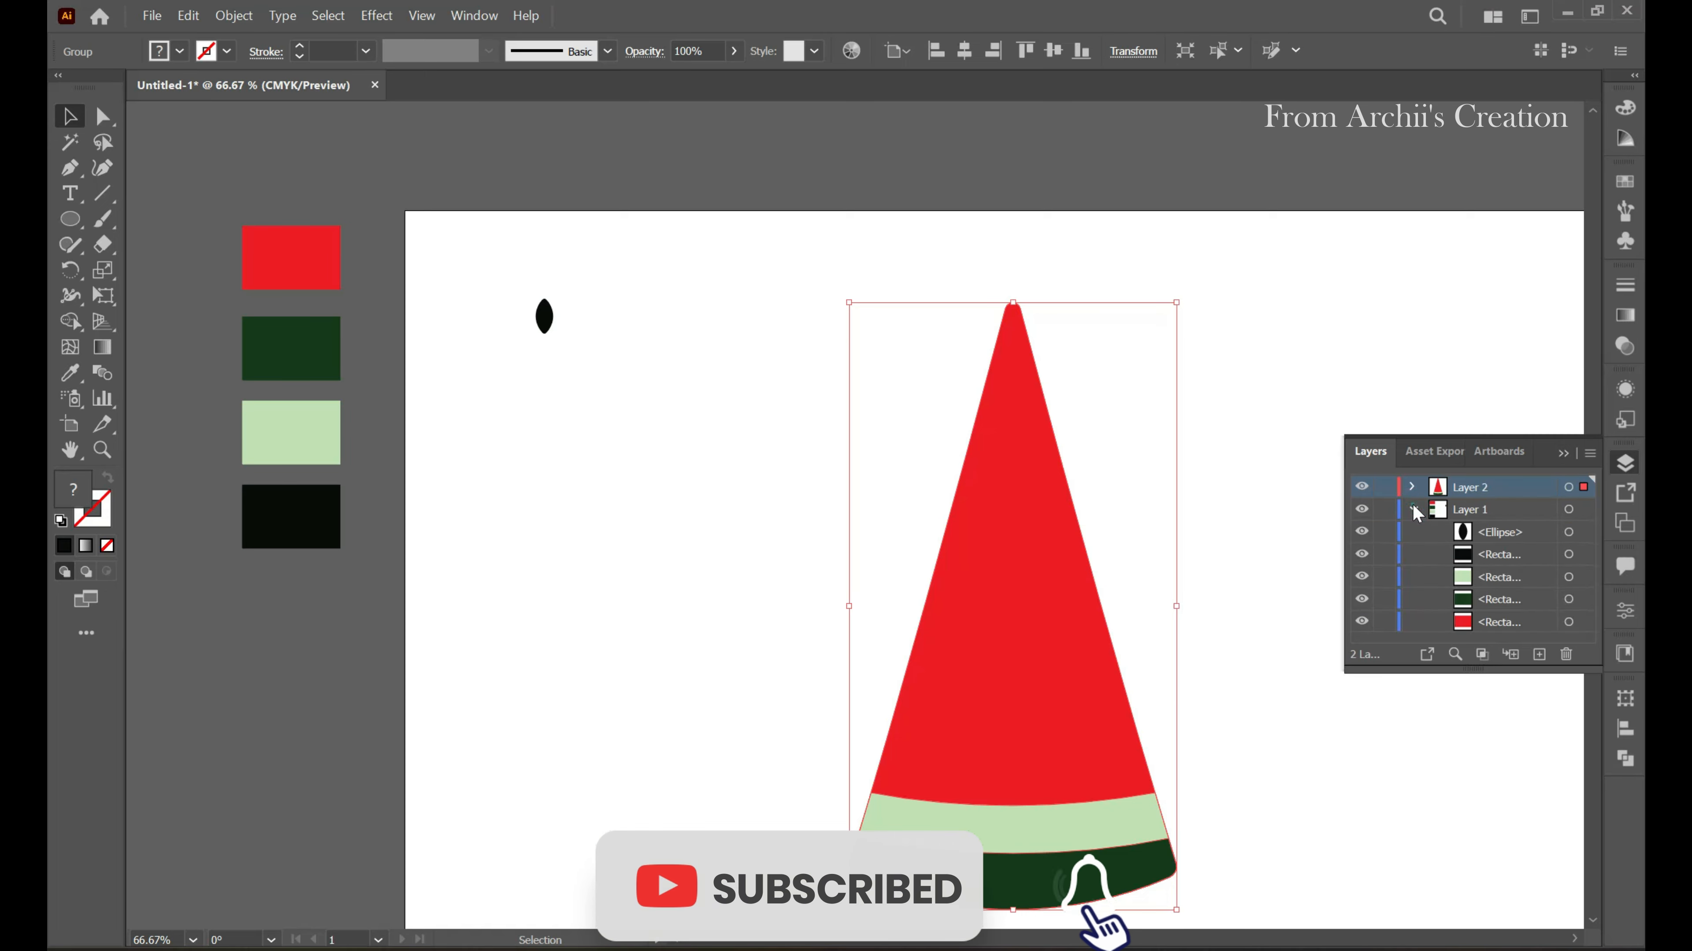
click(1413, 511)
click(1538, 654)
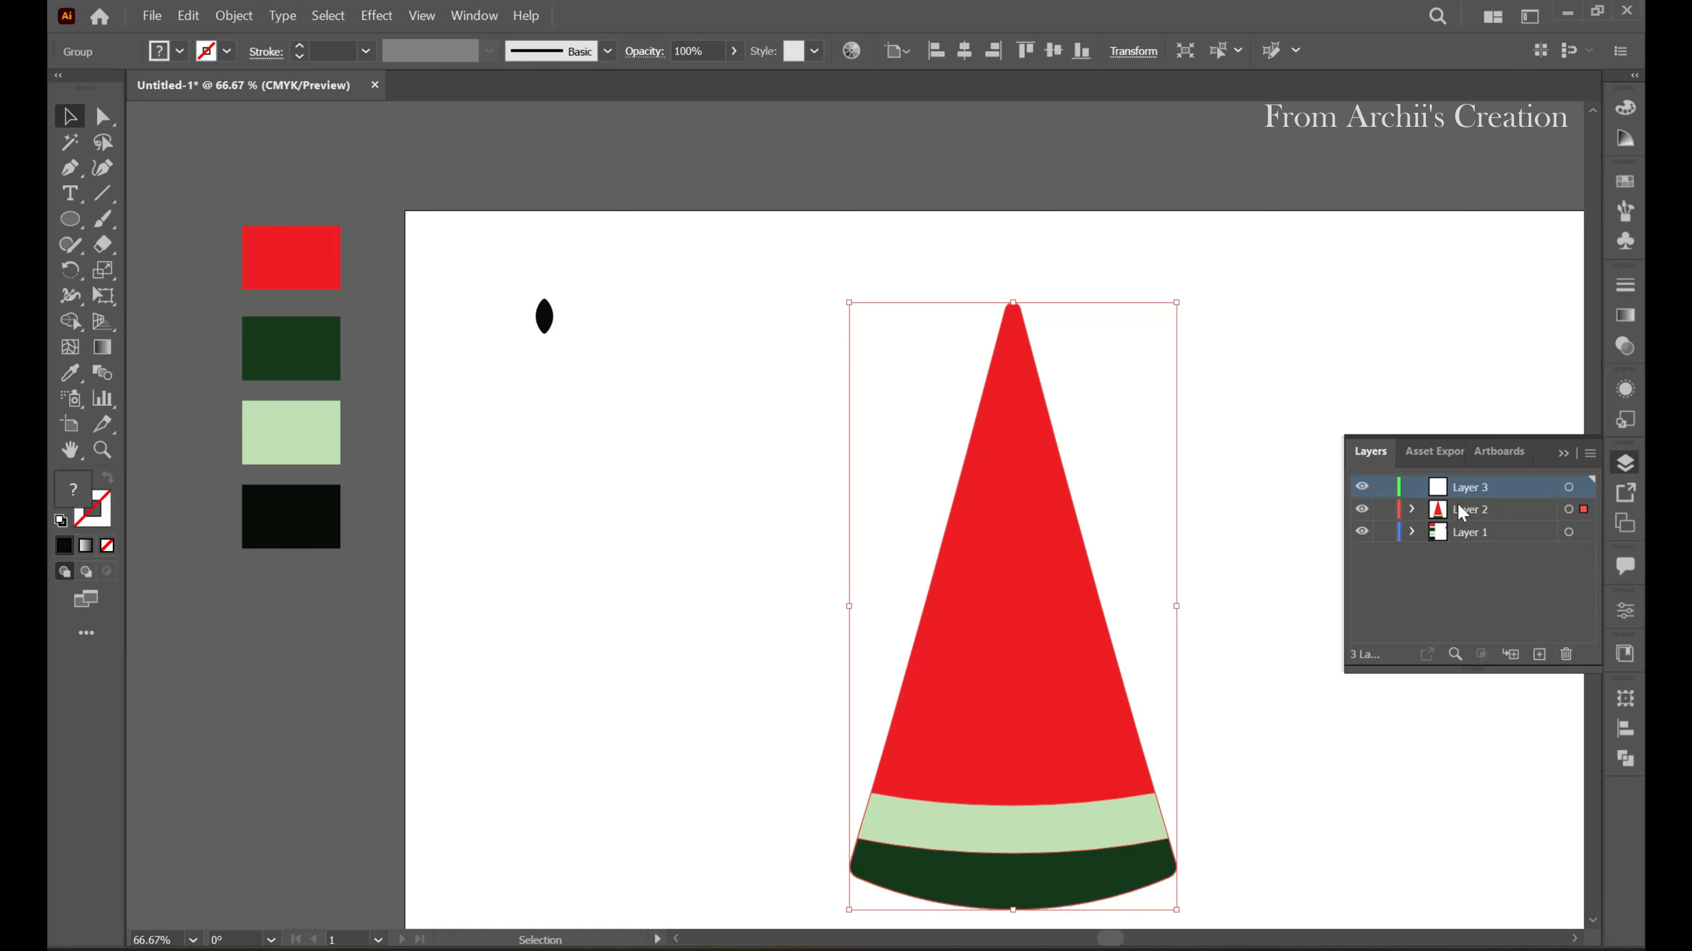
drag(1465, 511, 1460, 476)
click(1454, 519)
click(1459, 486)
click(1413, 486)
drag(1475, 508, 1469, 537)
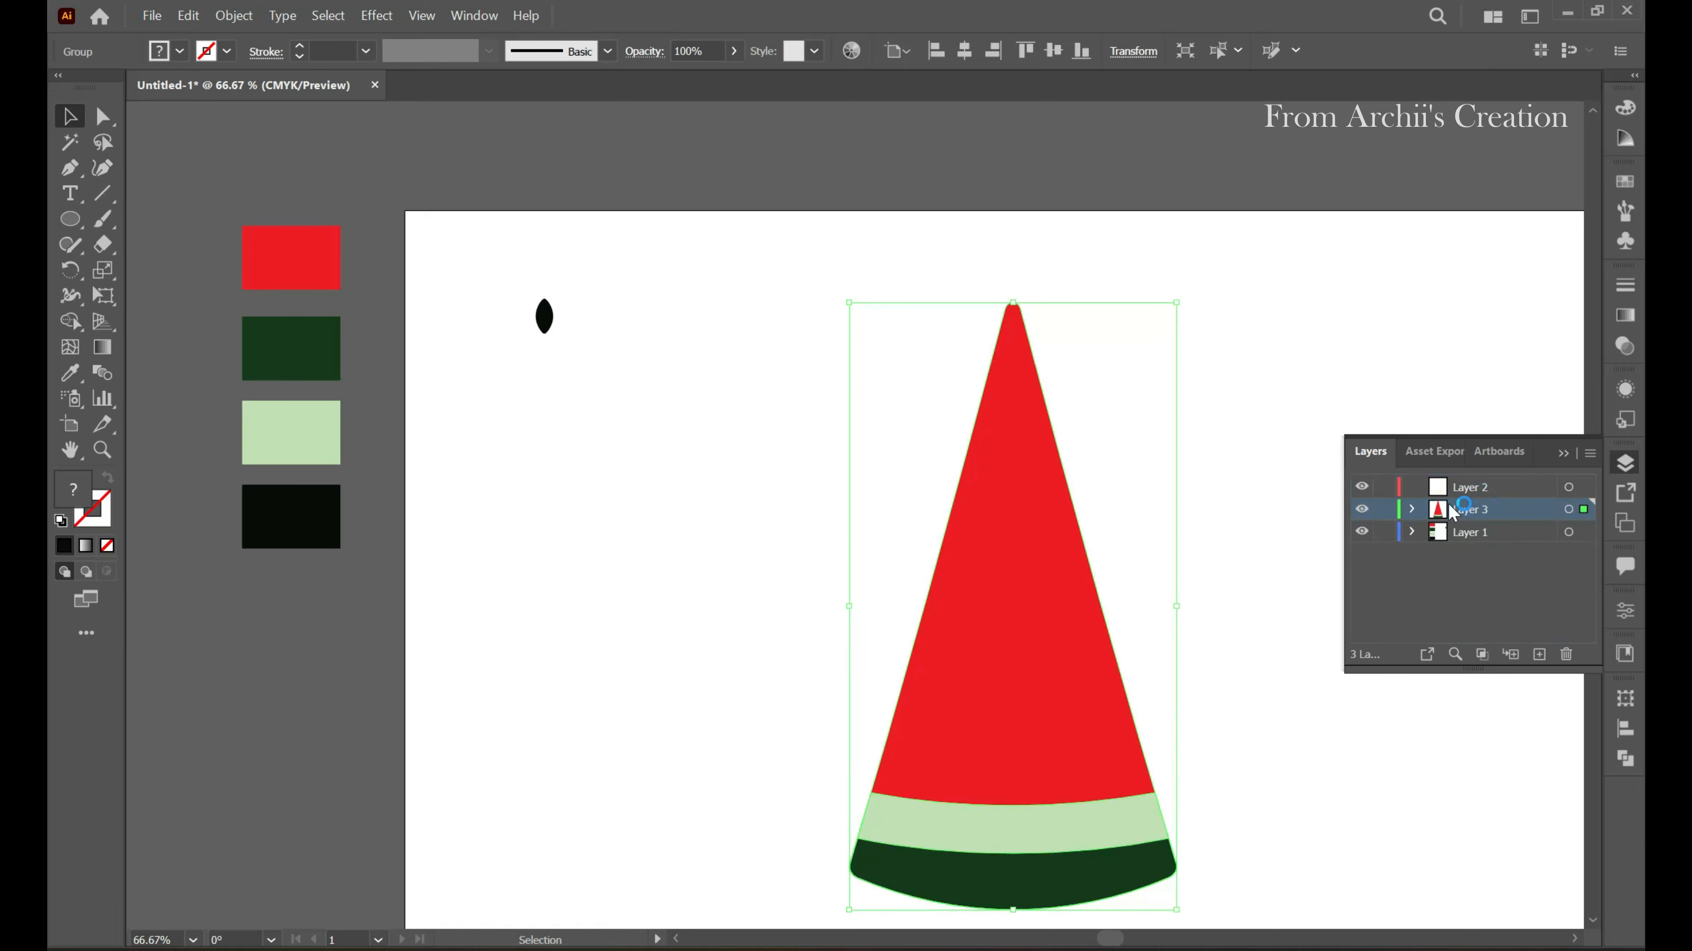
click(1459, 486)
Move the seed ellipse from Layer 1 into the empty Layer 2 above the slice
click(542, 318)
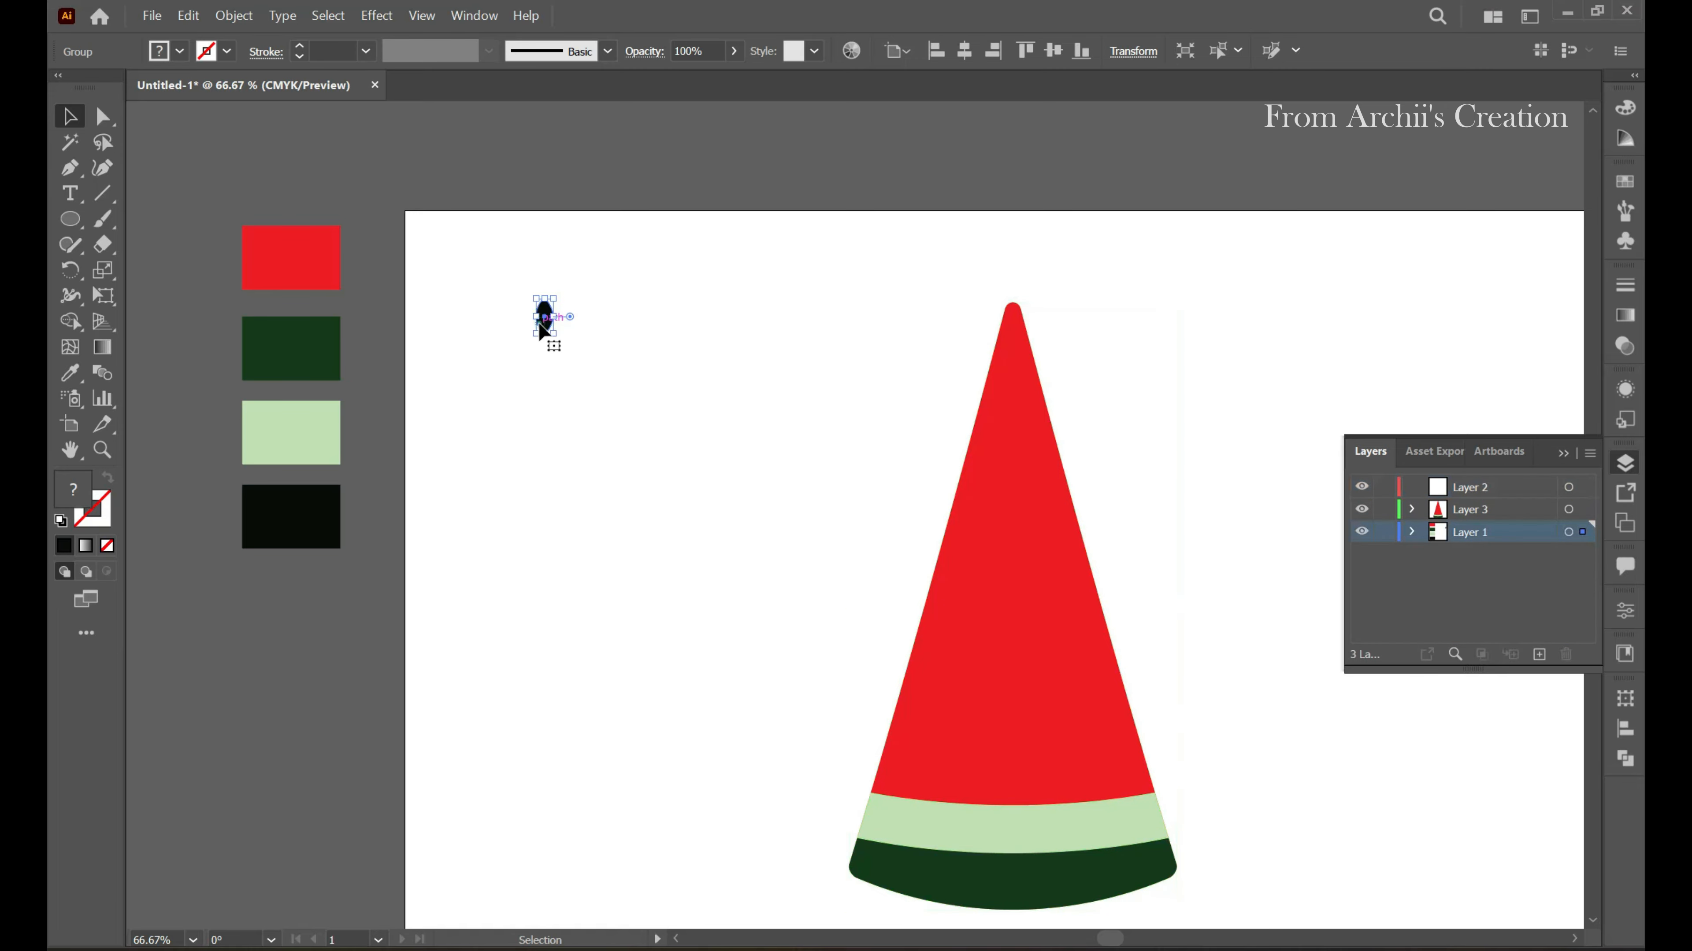
click(1413, 532)
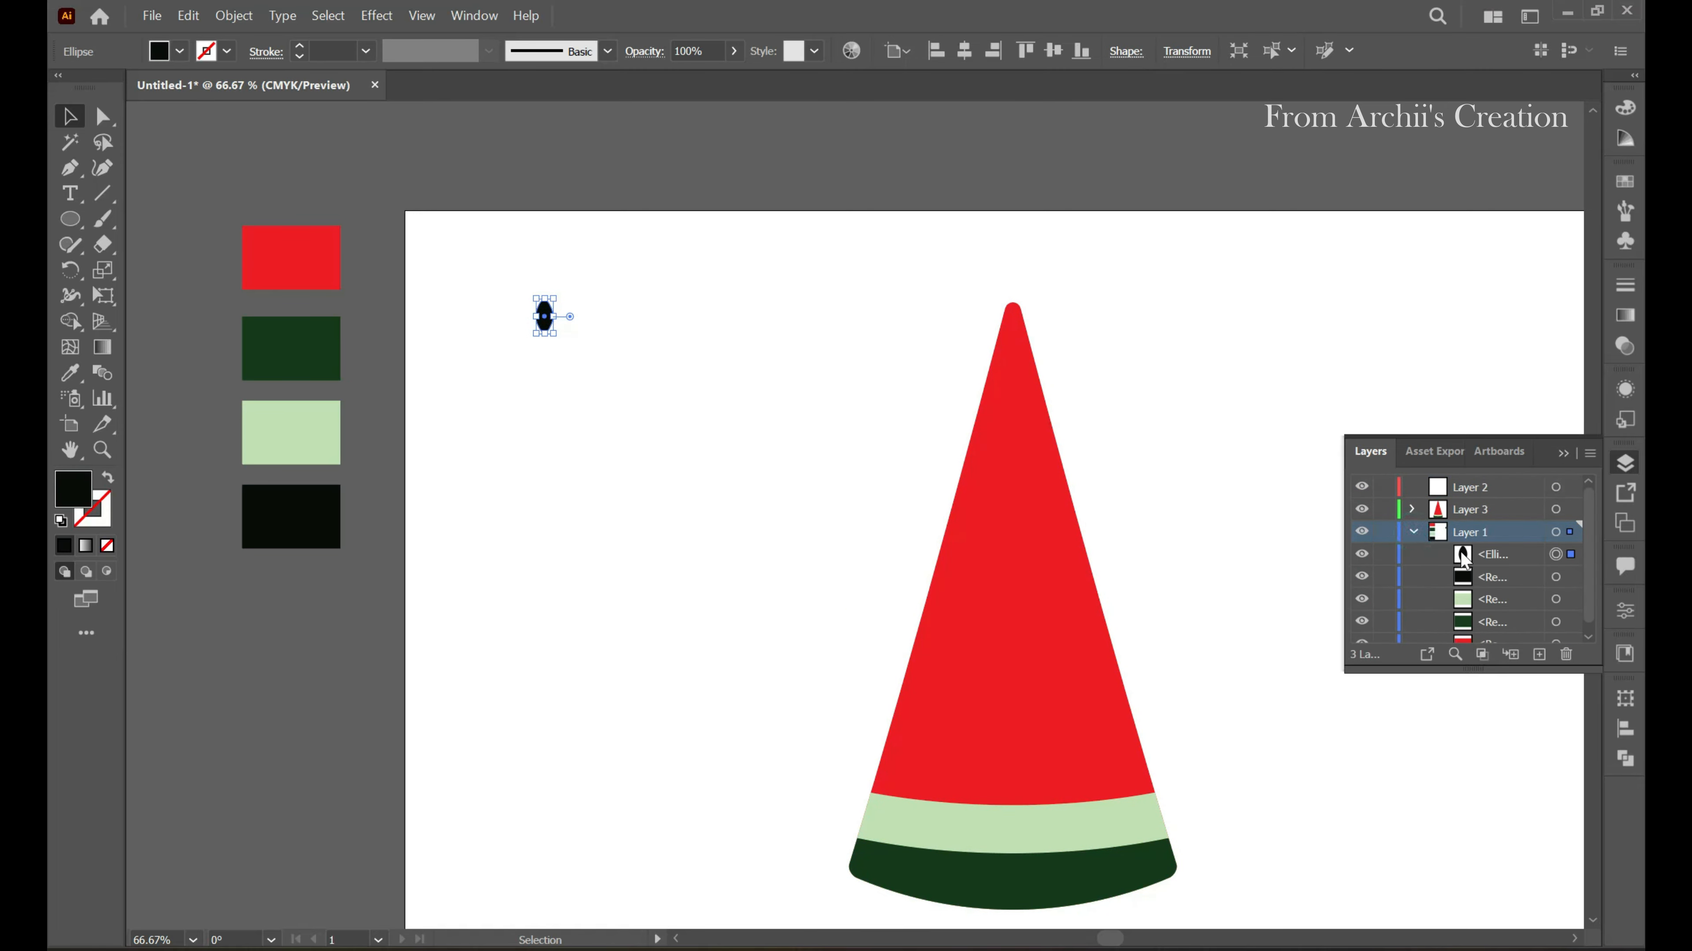
drag(1478, 486, 1481, 487)
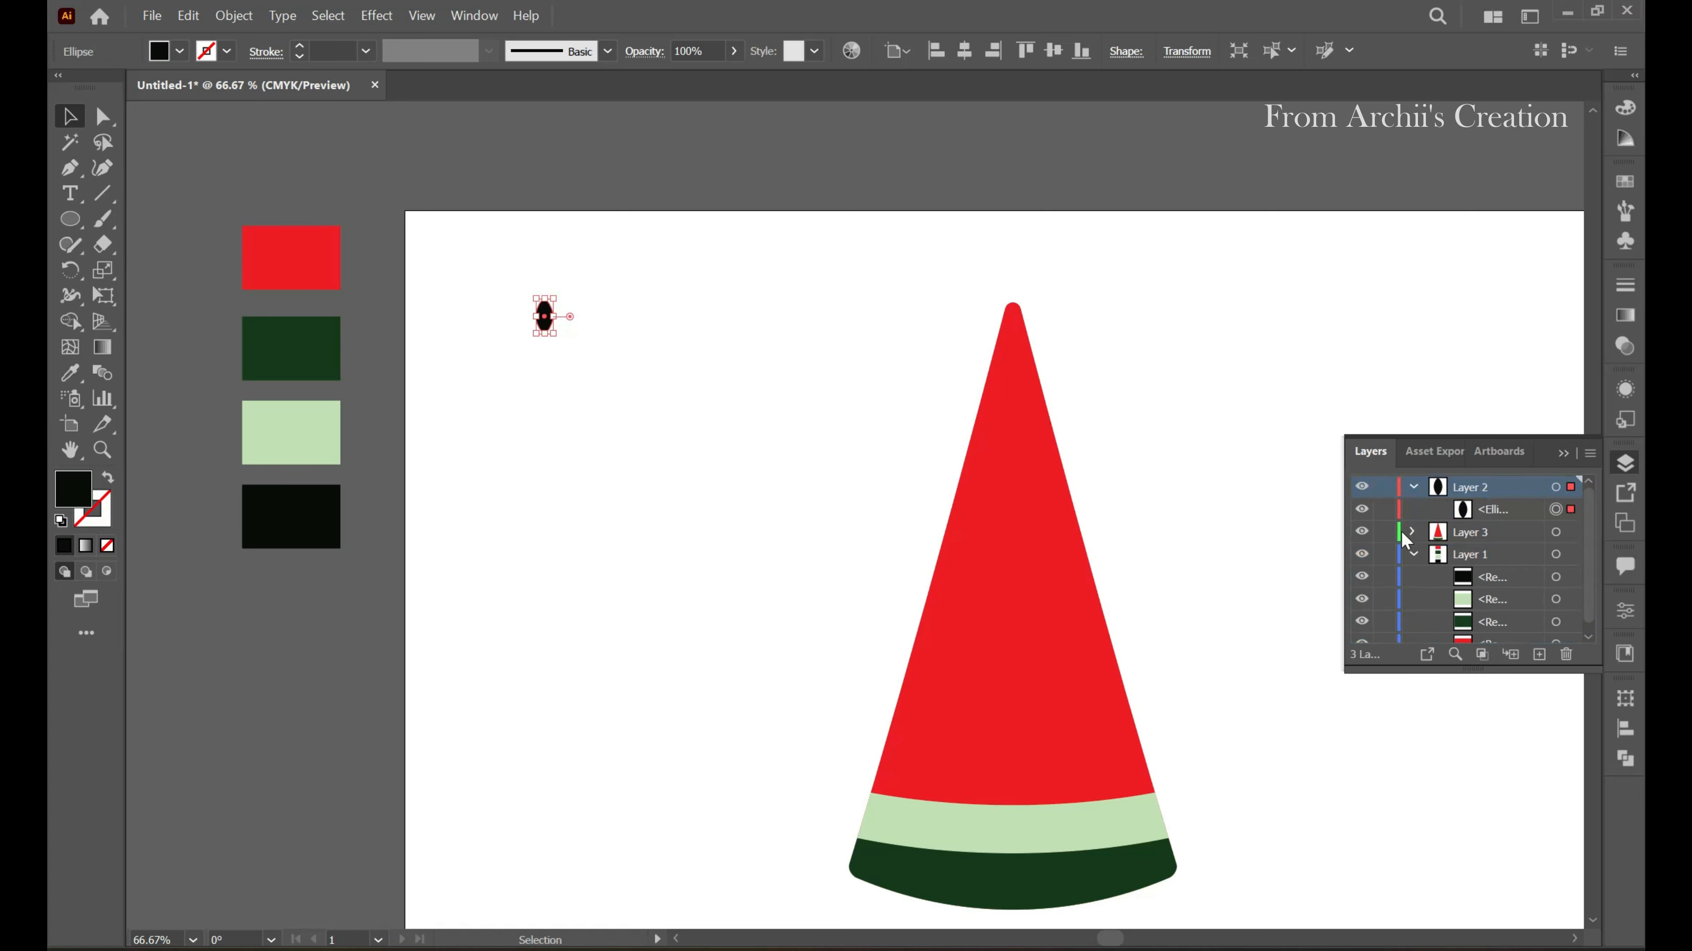
click(1412, 555)
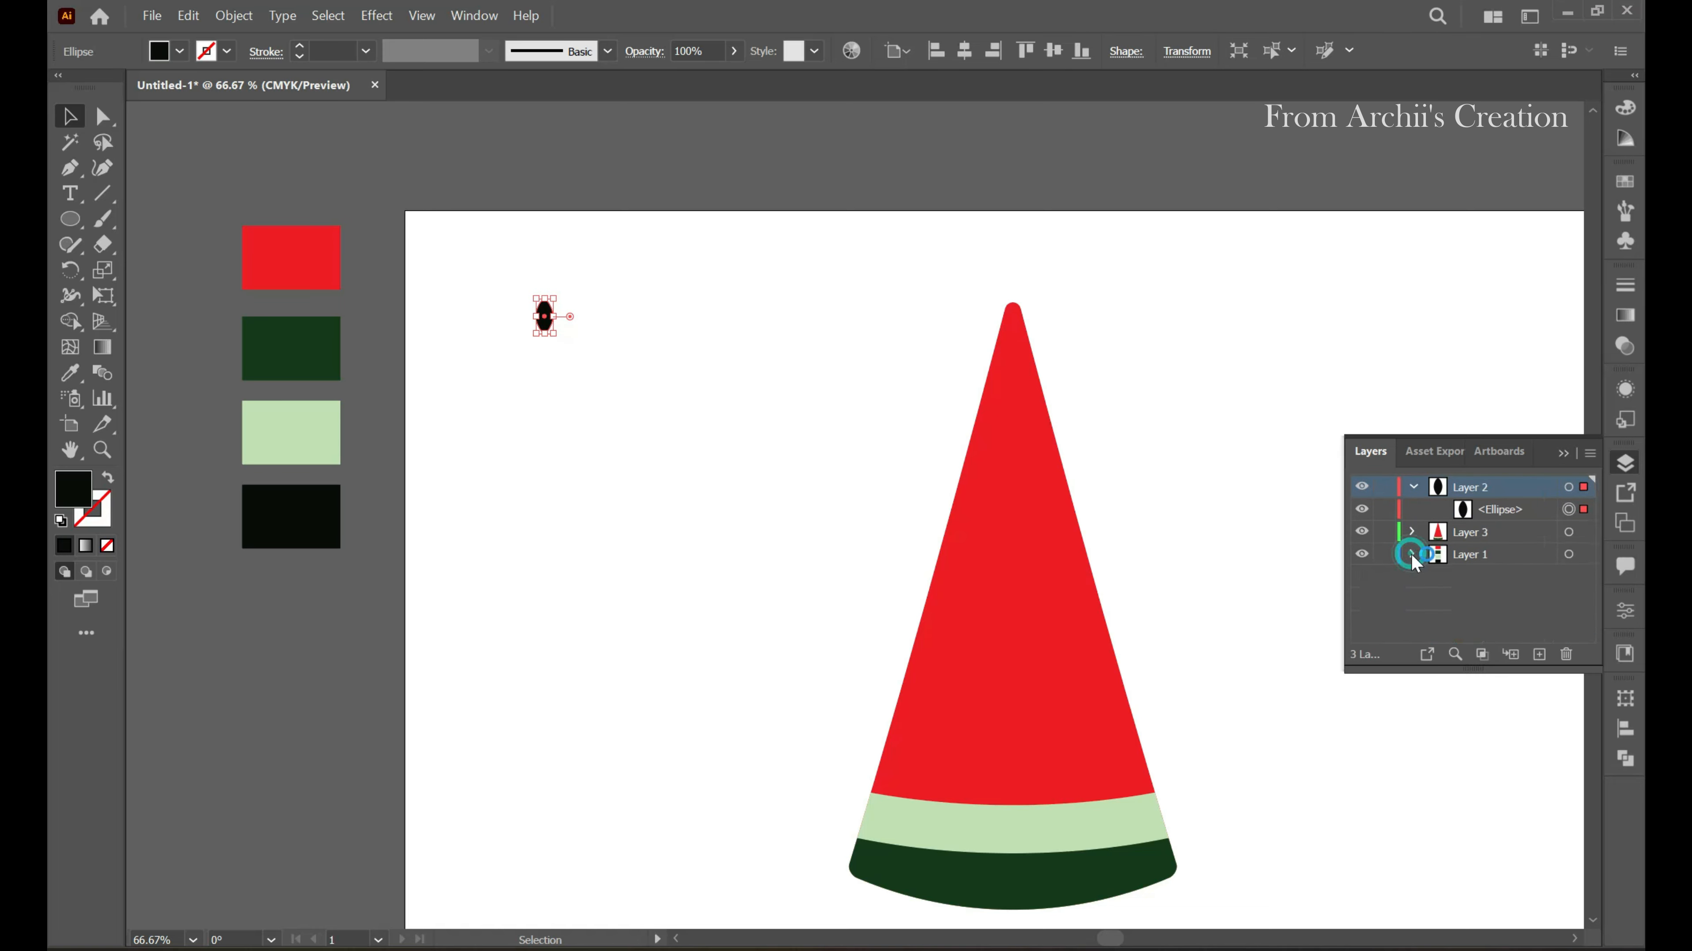
click(1413, 489)
click(674, 433)
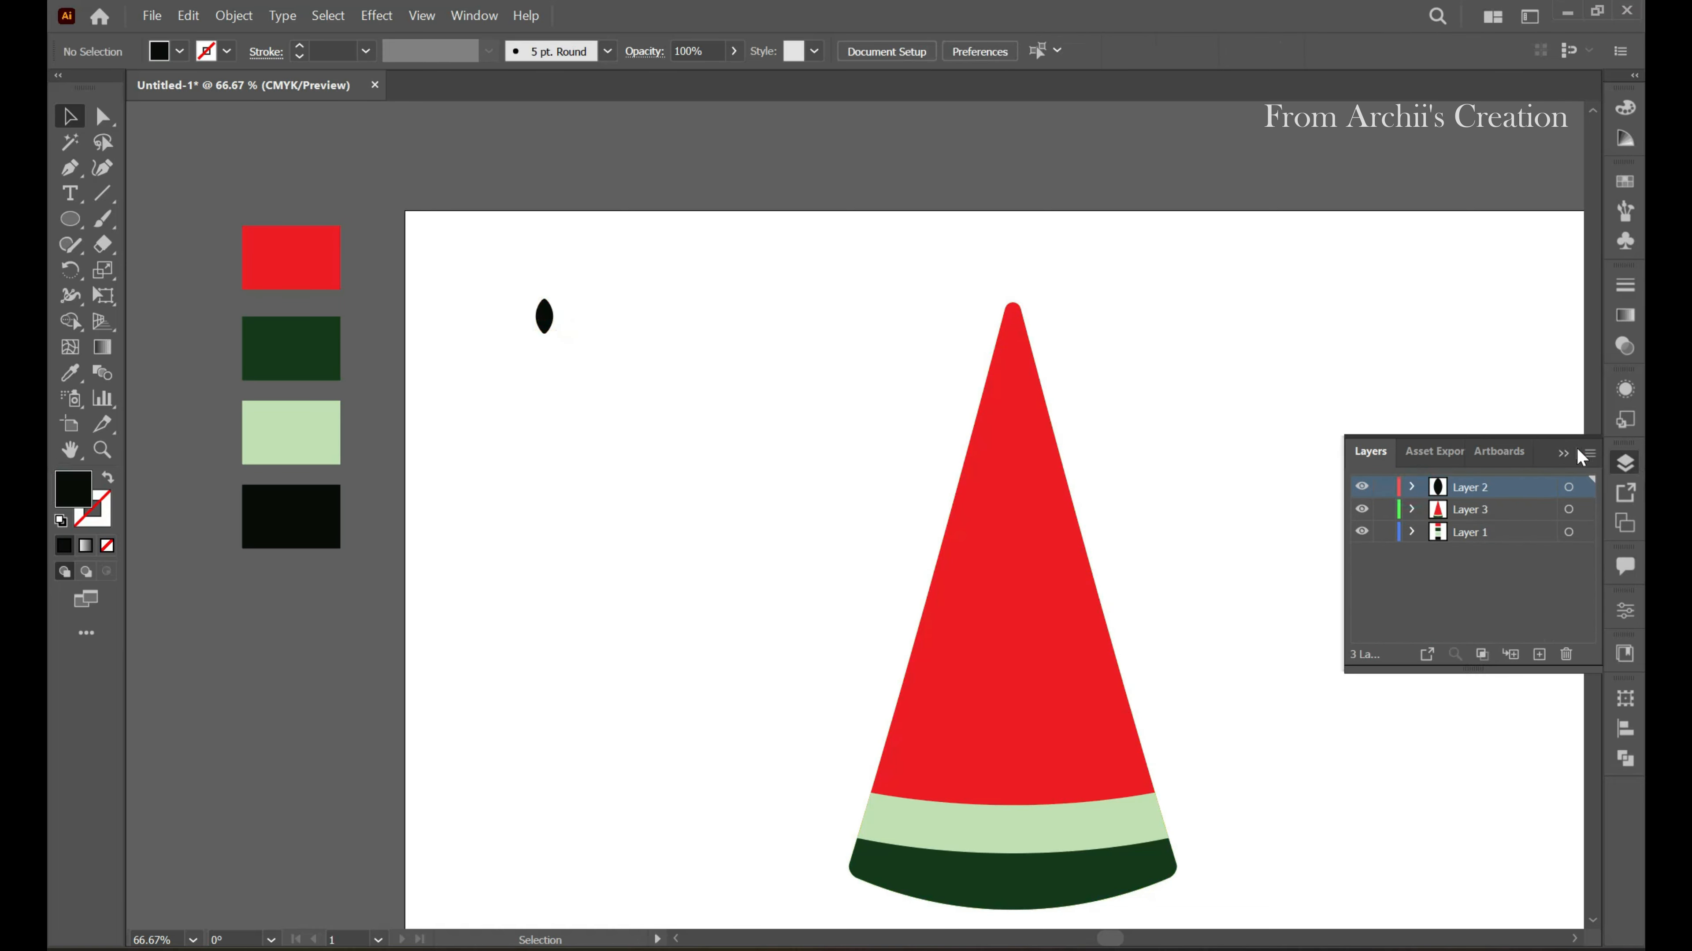
Scatter twelve copies of the seed over the red flesh, from the tip down to the light green rind
click(1563, 454)
drag(544, 315, 1050, 543)
click(1247, 383)
drag(952, 652, 946, 637)
drag(1001, 723, 1017, 771)
drag(1027, 623, 1032, 620)
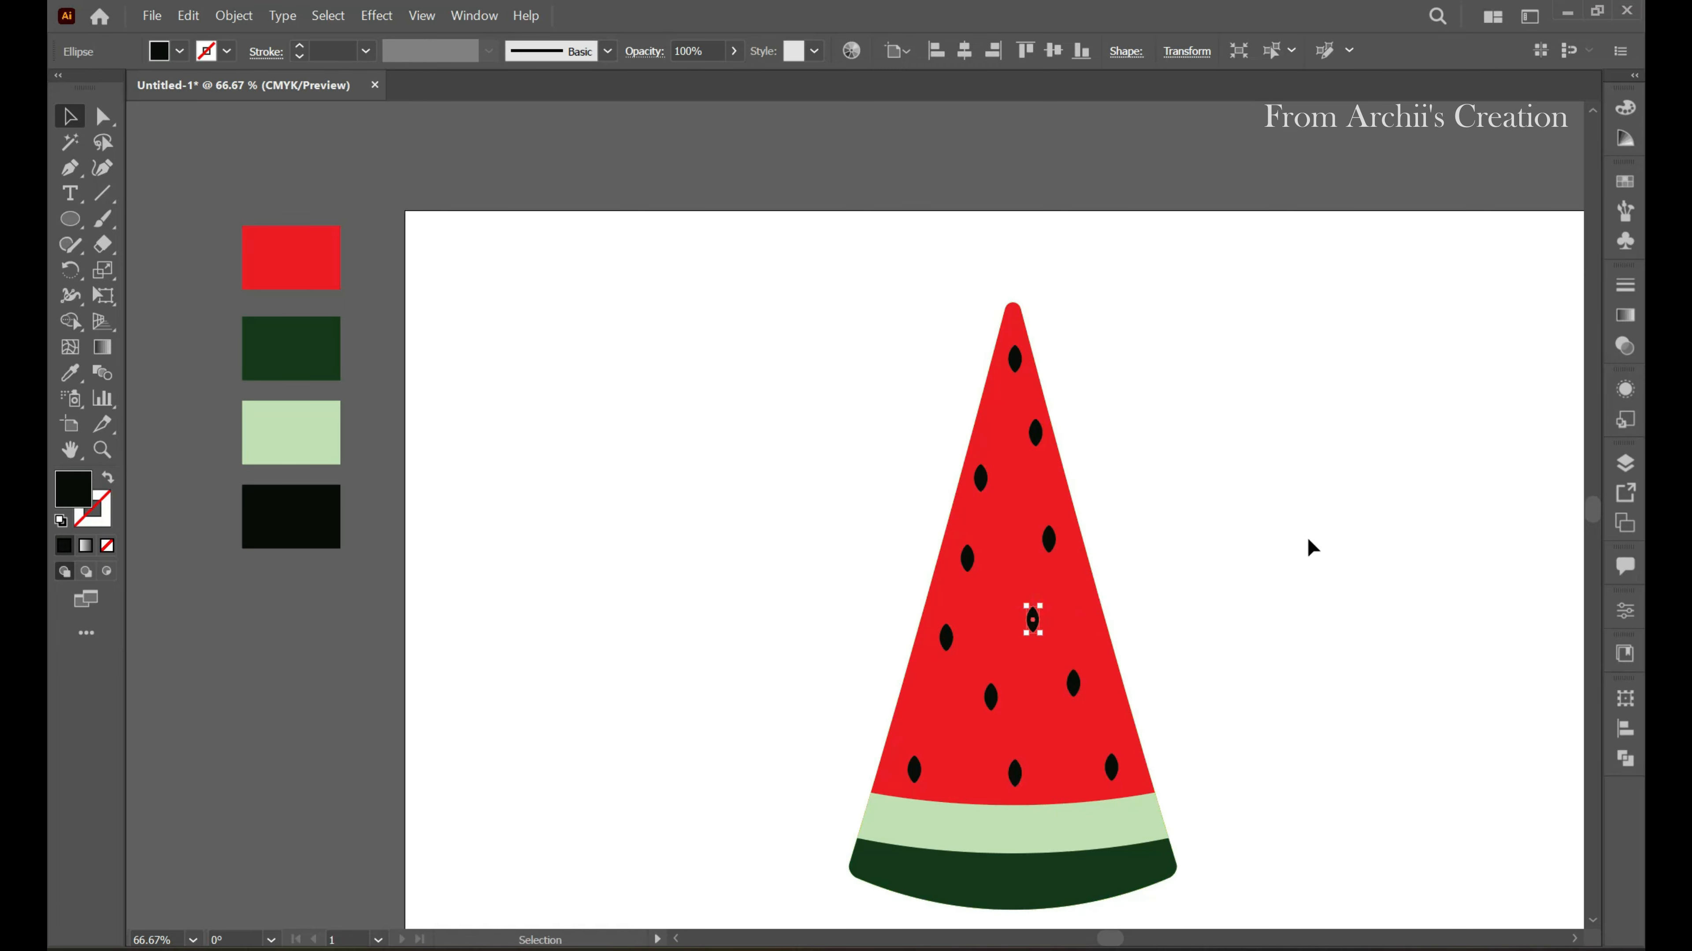
click(1305, 546)
Lock Layer 3, group all the seeds, and move the group onto the empty artboard left of the slice
click(1625, 464)
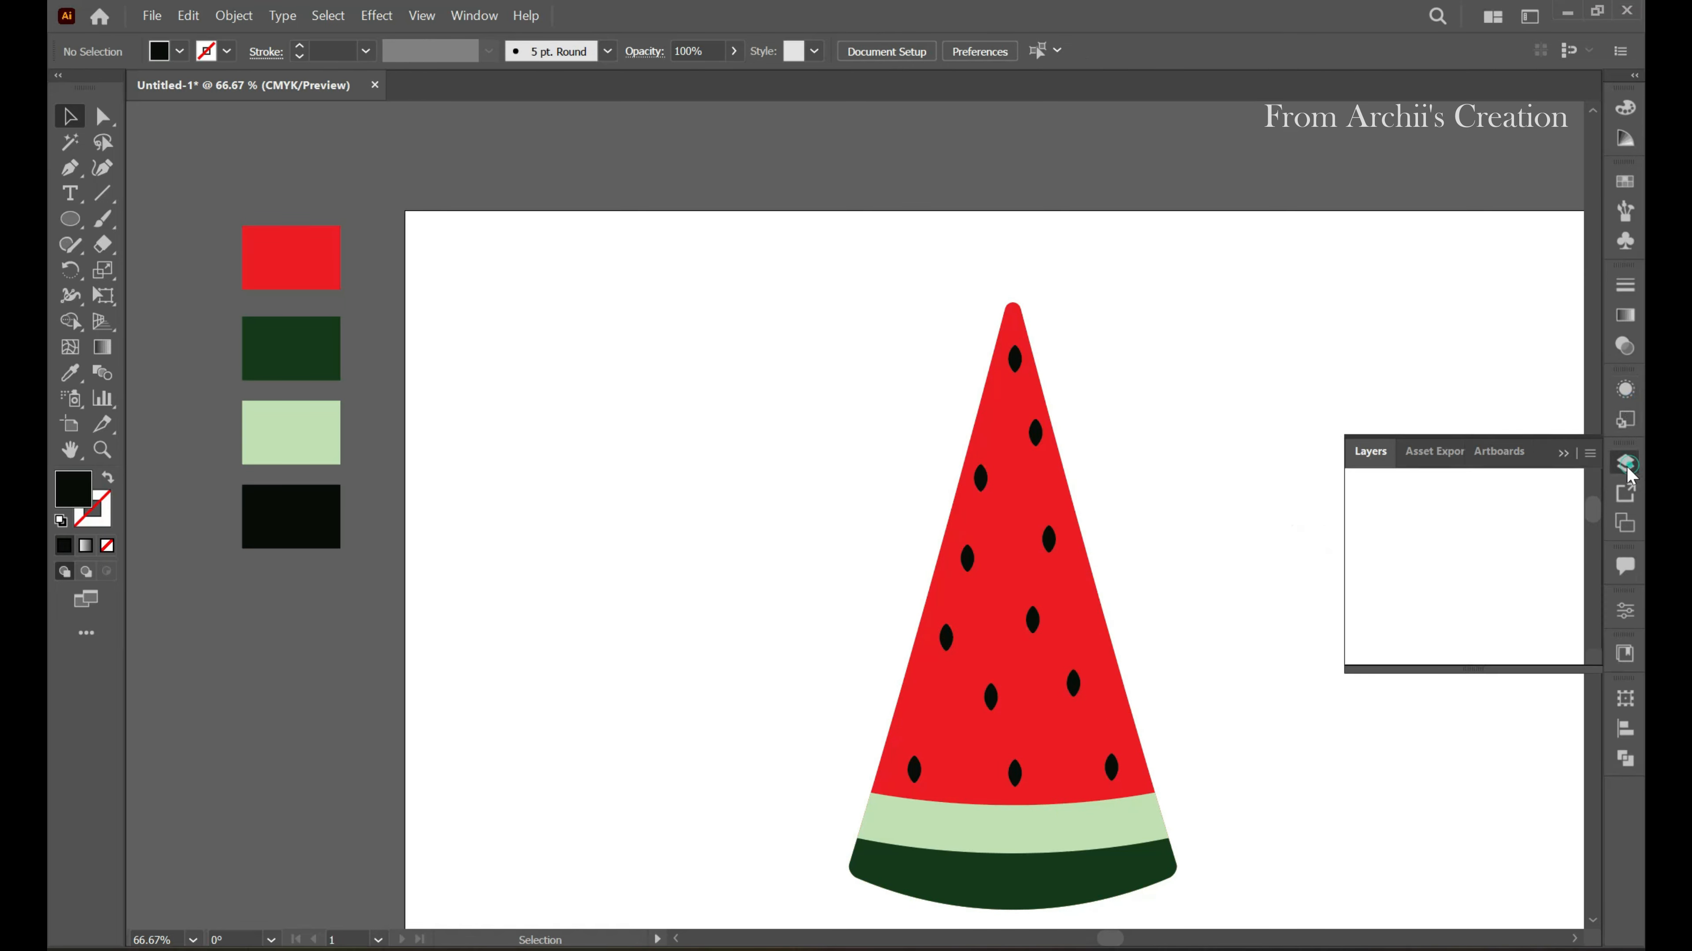
click(1381, 510)
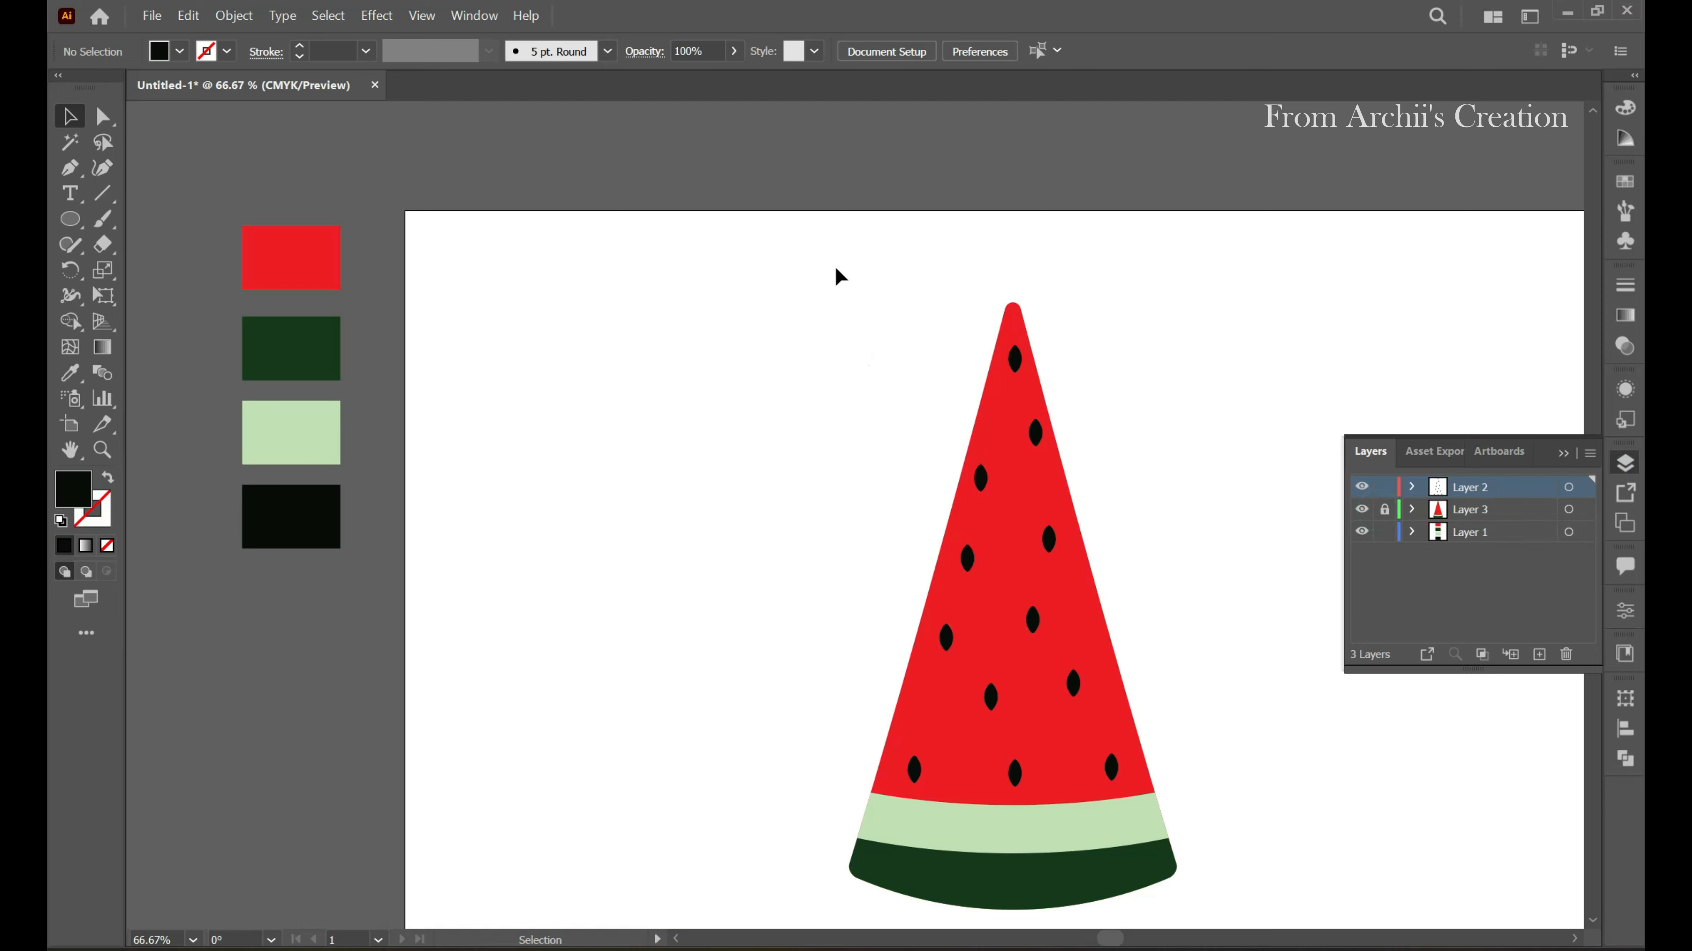
drag(835, 266, 1192, 799)
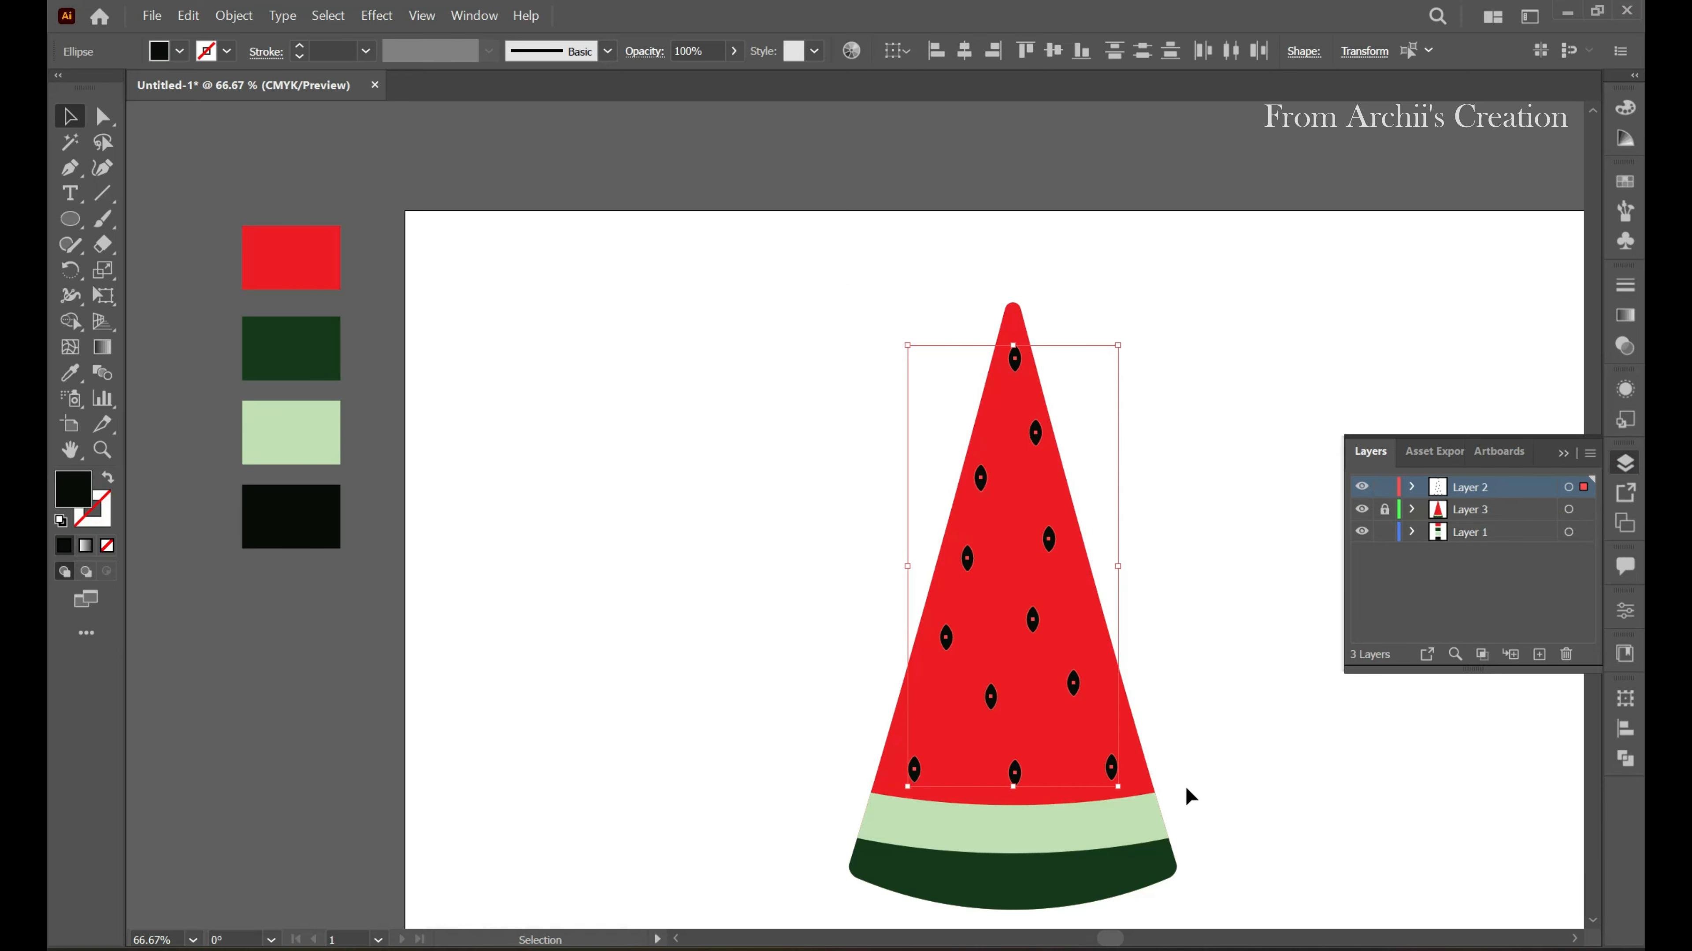
right_click(1043, 707)
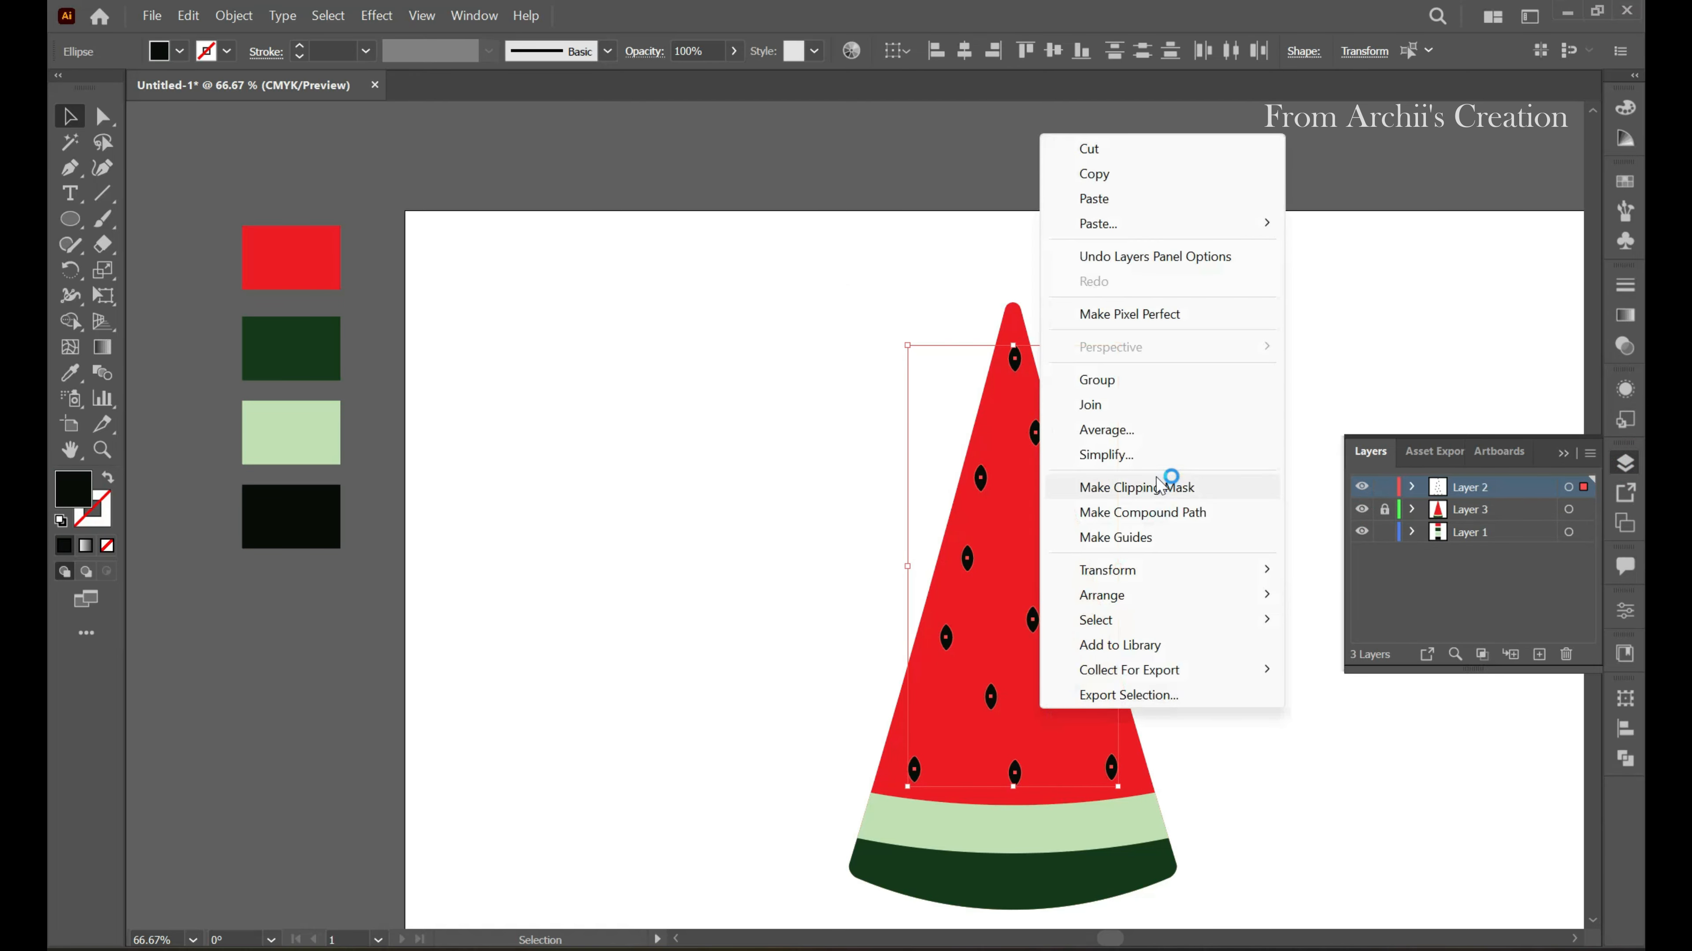
click(1133, 379)
drag(1037, 436, 572, 346)
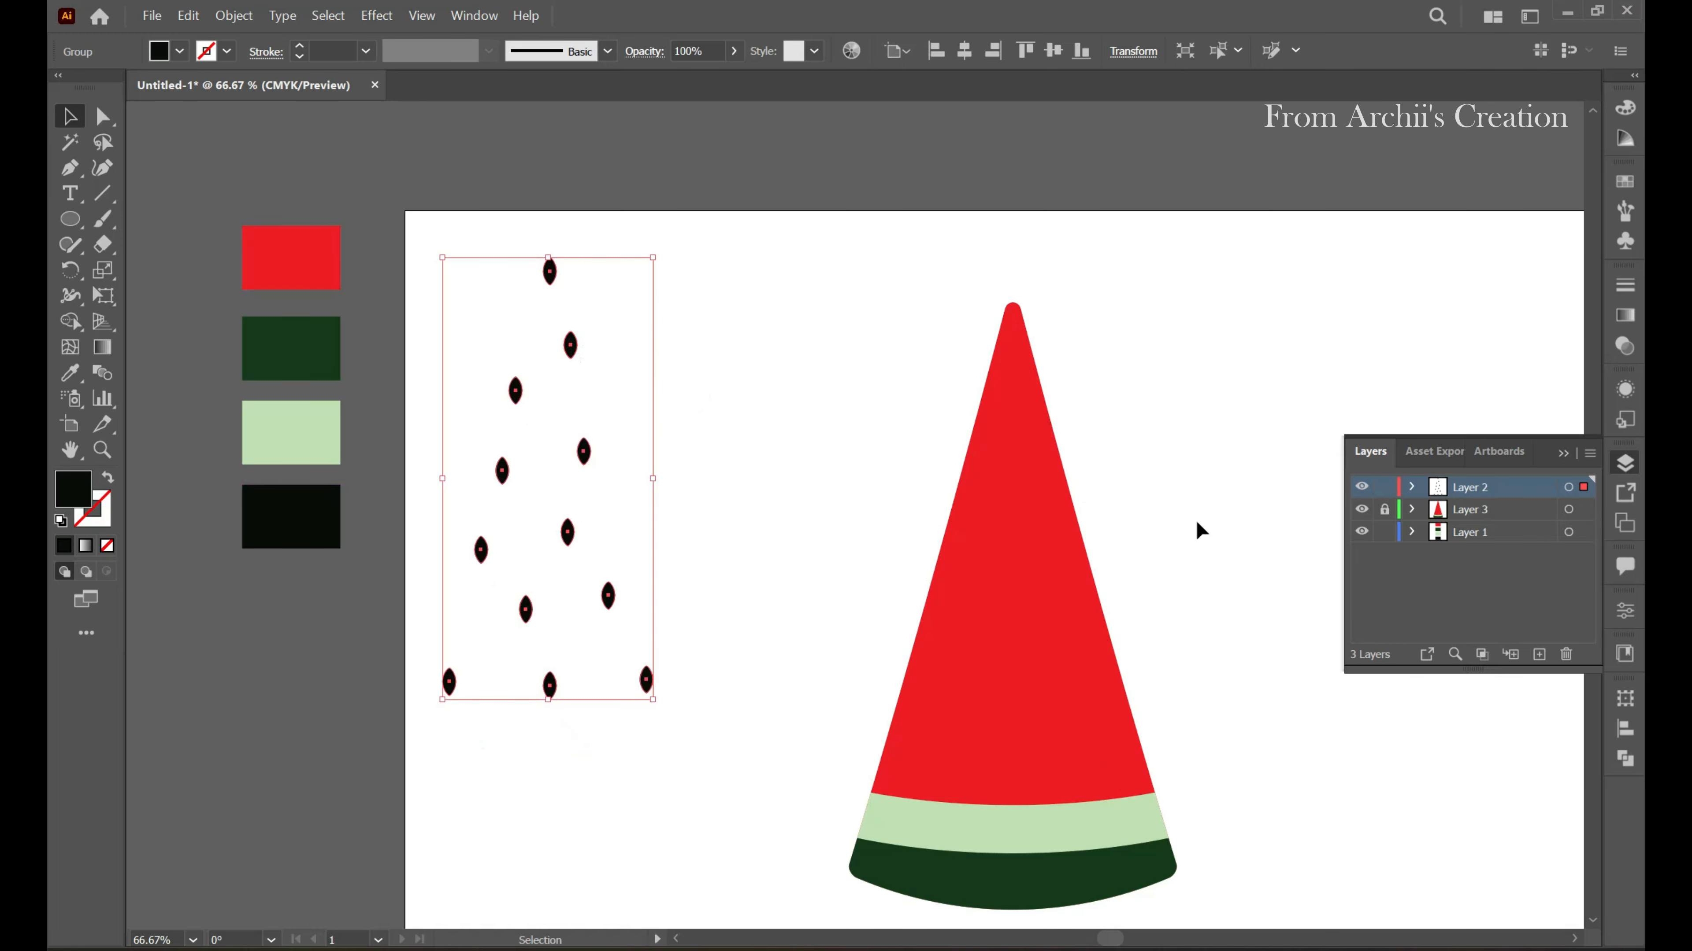
Unlock Layer 3 and move the slice about 103 px horizontally to the right, away from the seeds
scroll(1196, 517, down, 2)
drag(1231, 495, 955, 441)
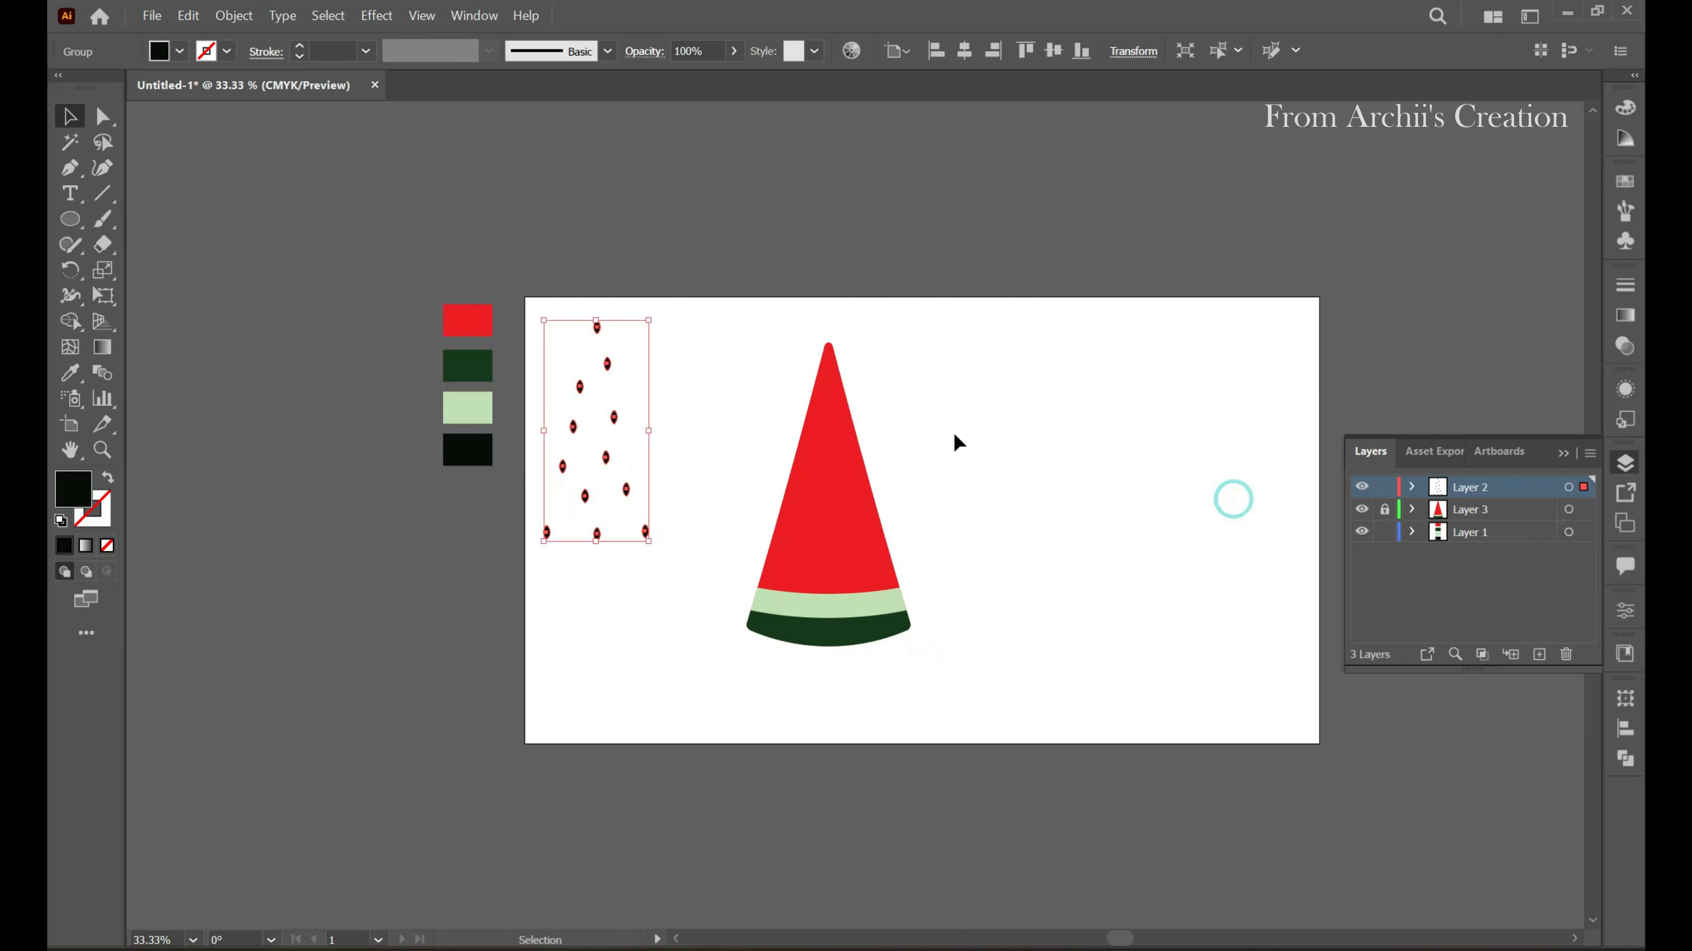
scroll(913, 437, up, 1)
click(781, 517)
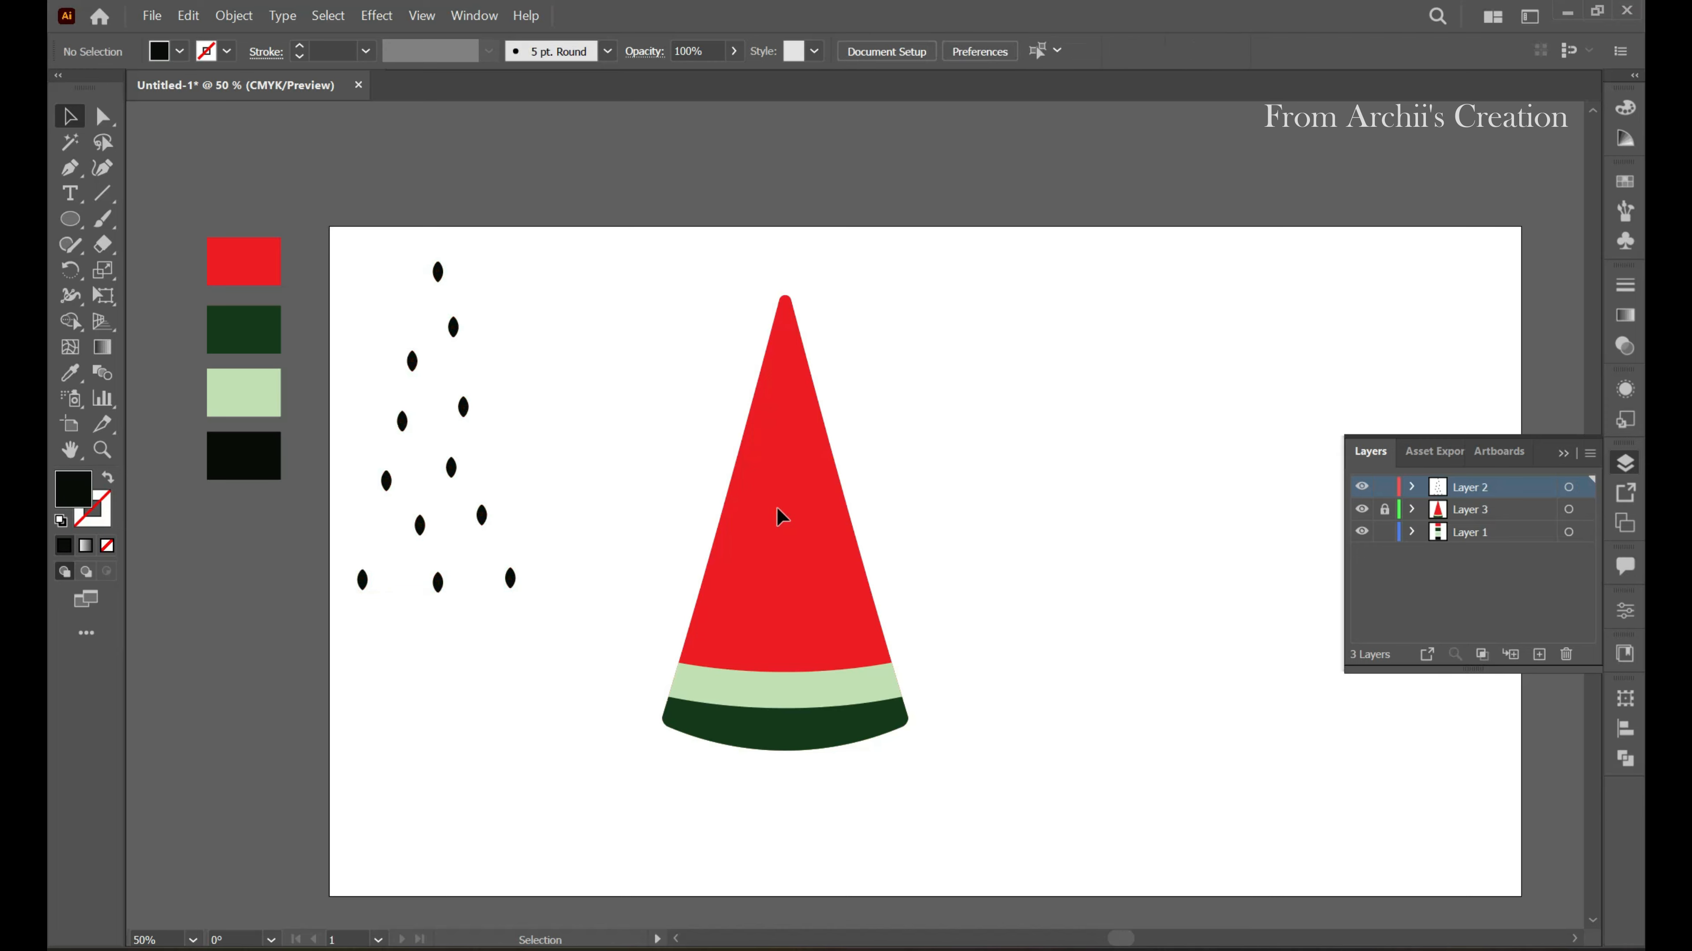
drag(802, 563, 898, 563)
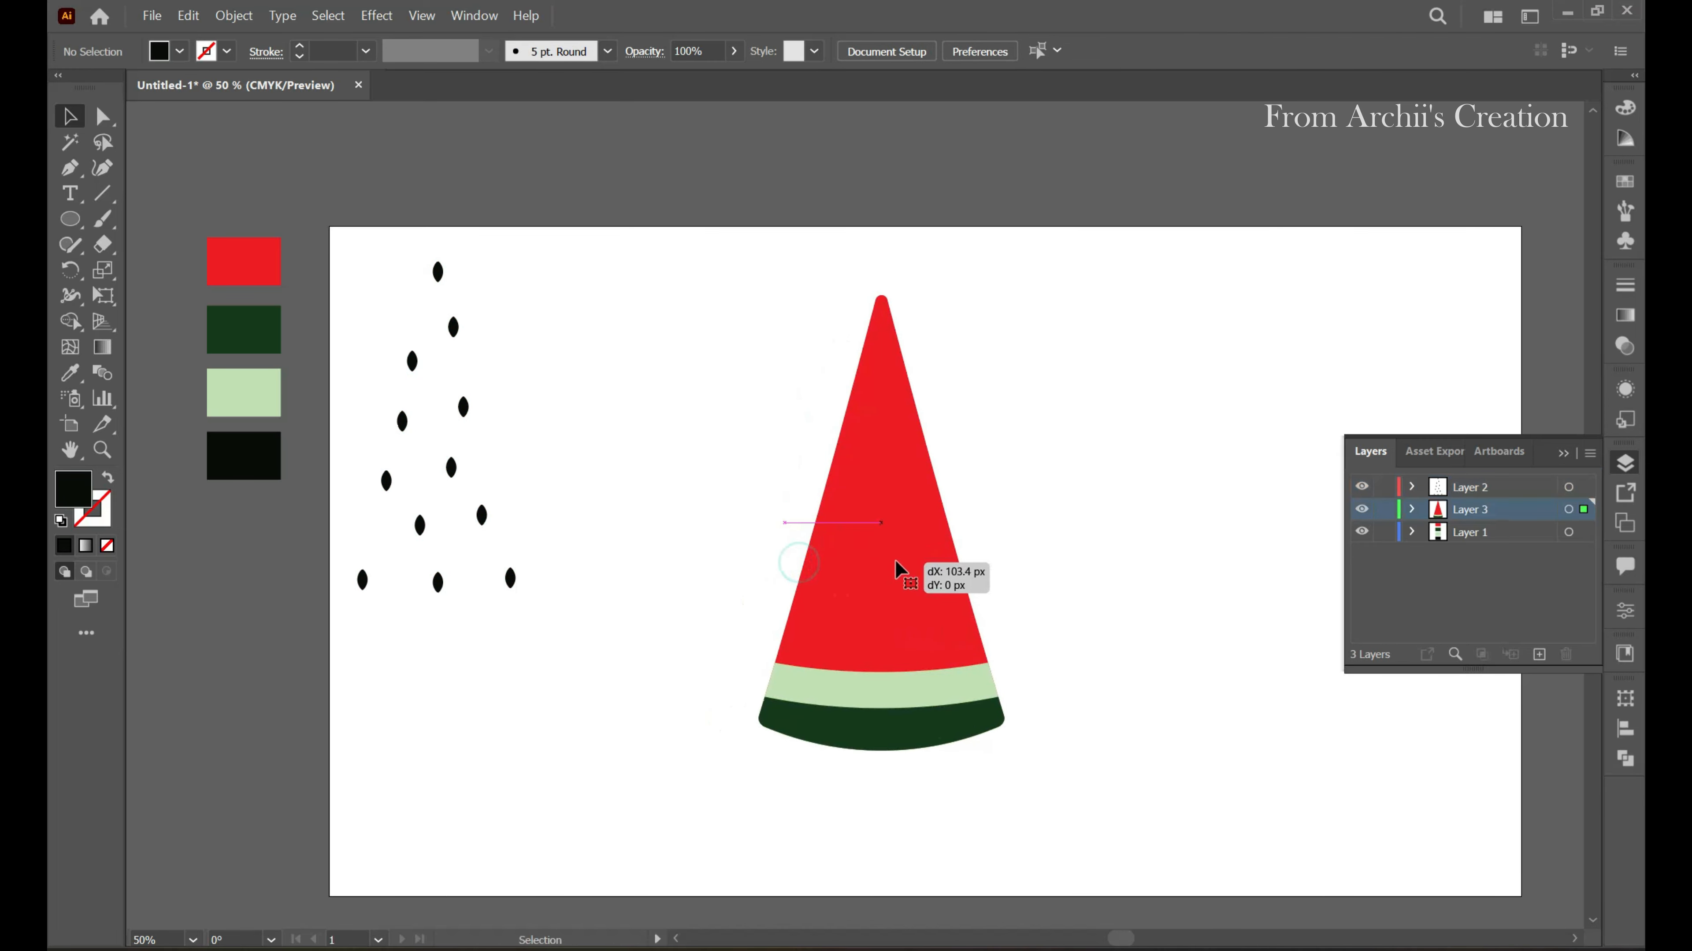
click(1561, 455)
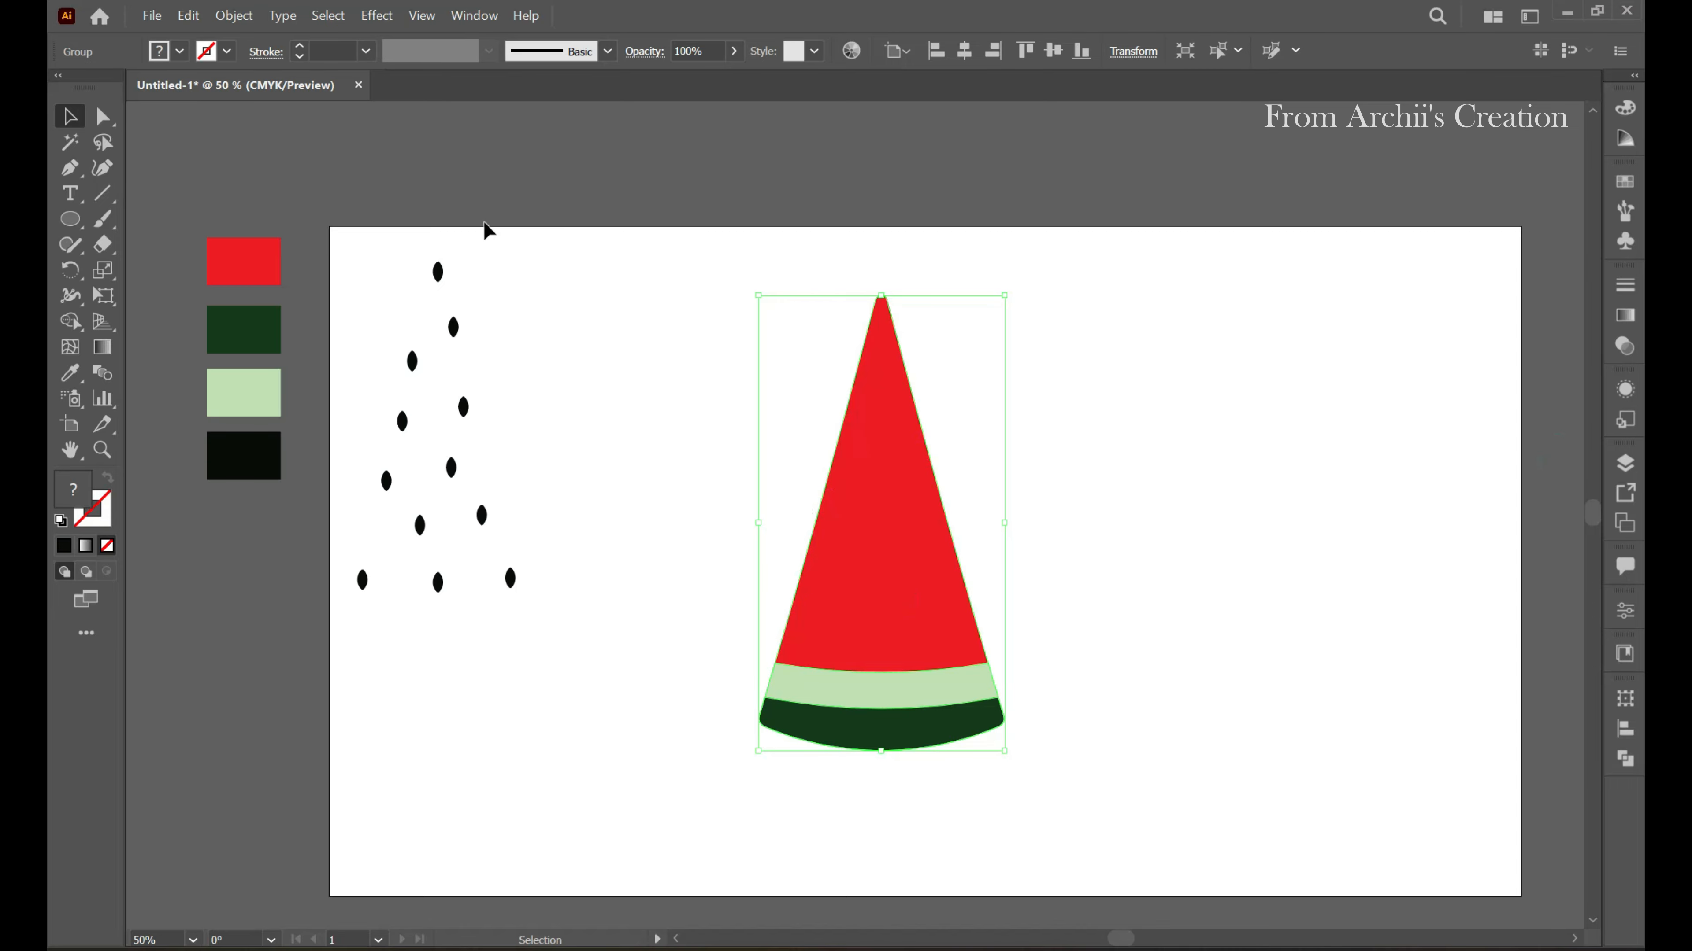
Apply the 3D Inflate effect to the slice group, keeping the 3D and Materials settings clear of the artwork
click(475, 16)
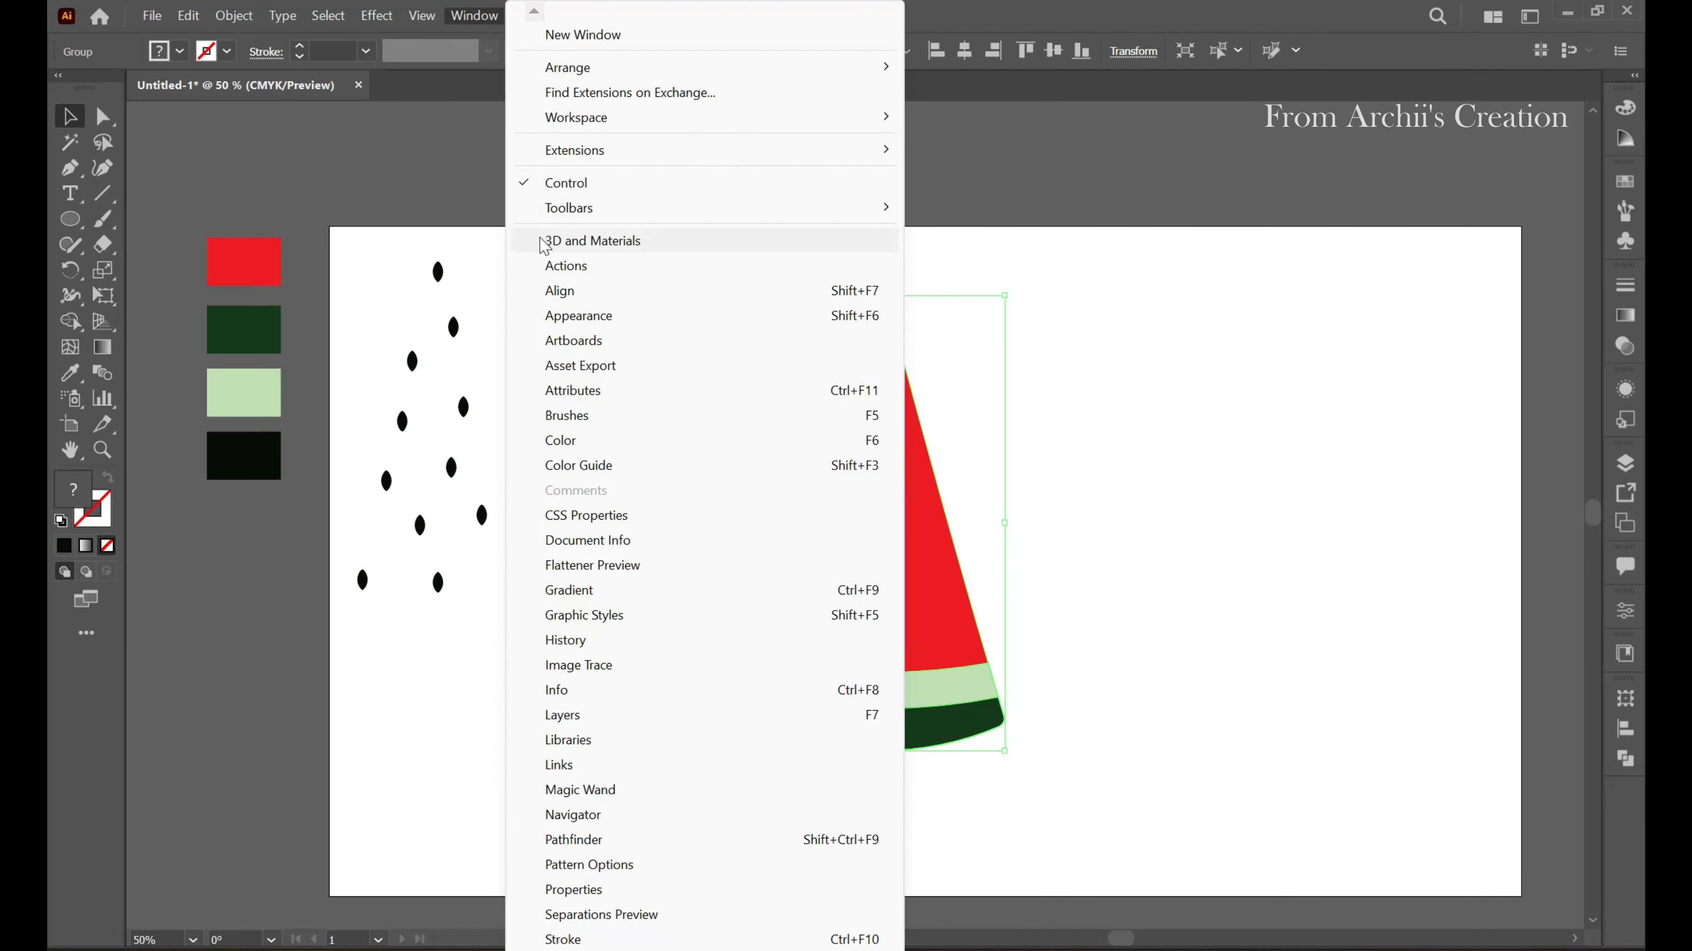
click(563, 241)
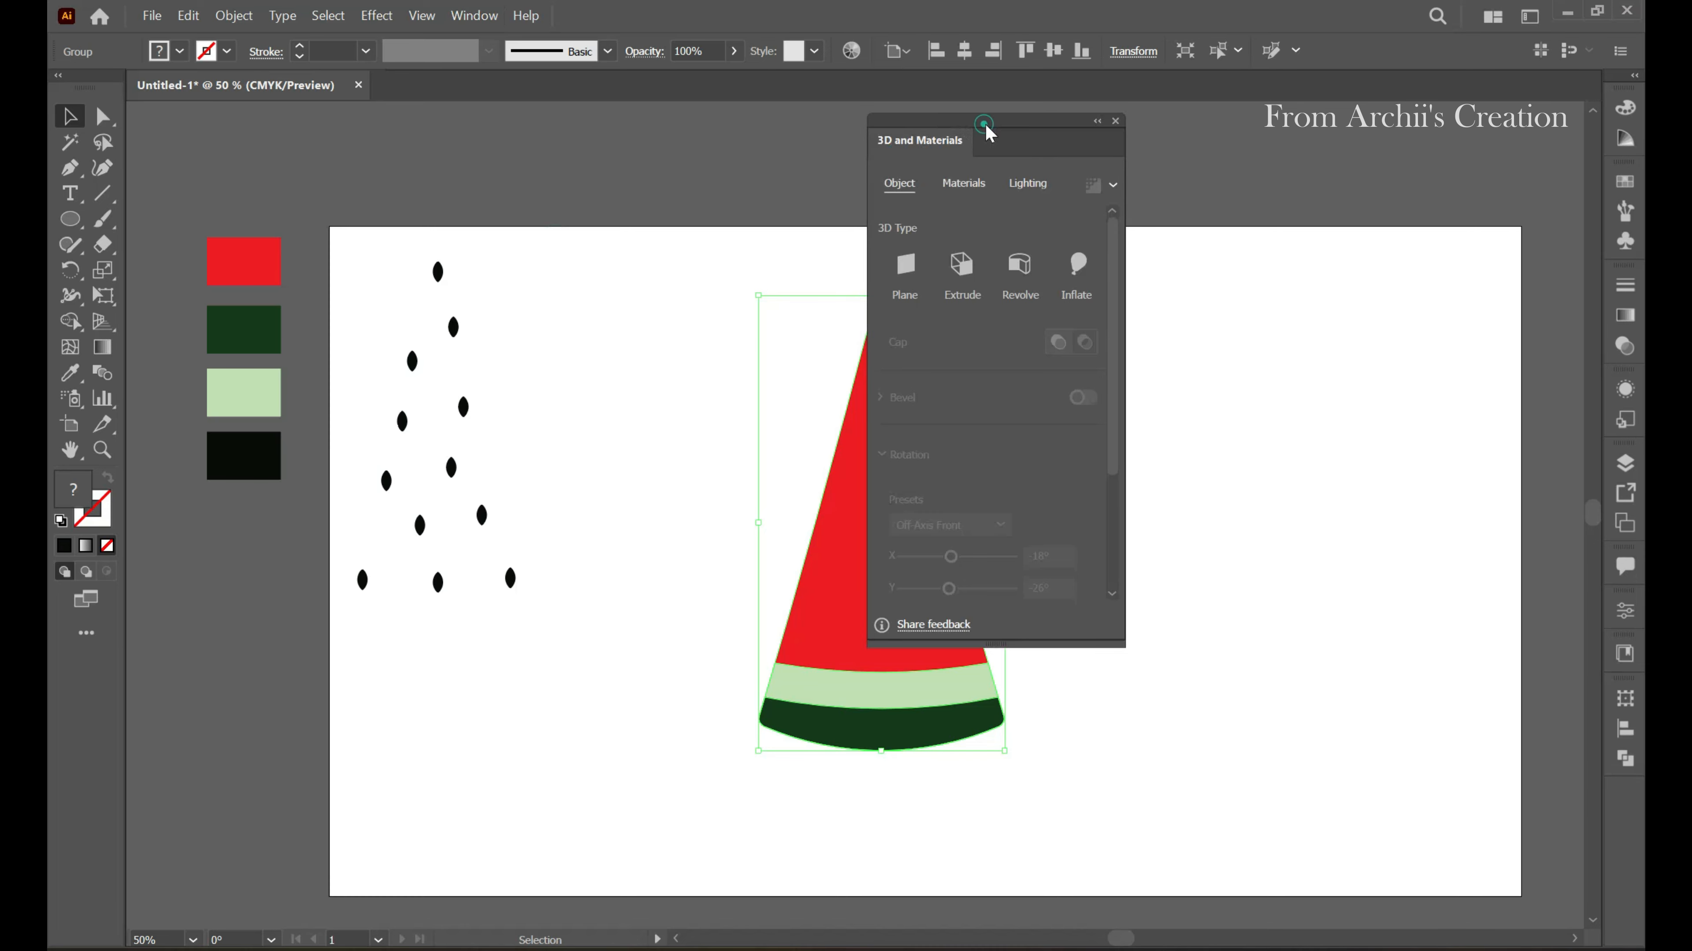
drag(985, 129, 1322, 150)
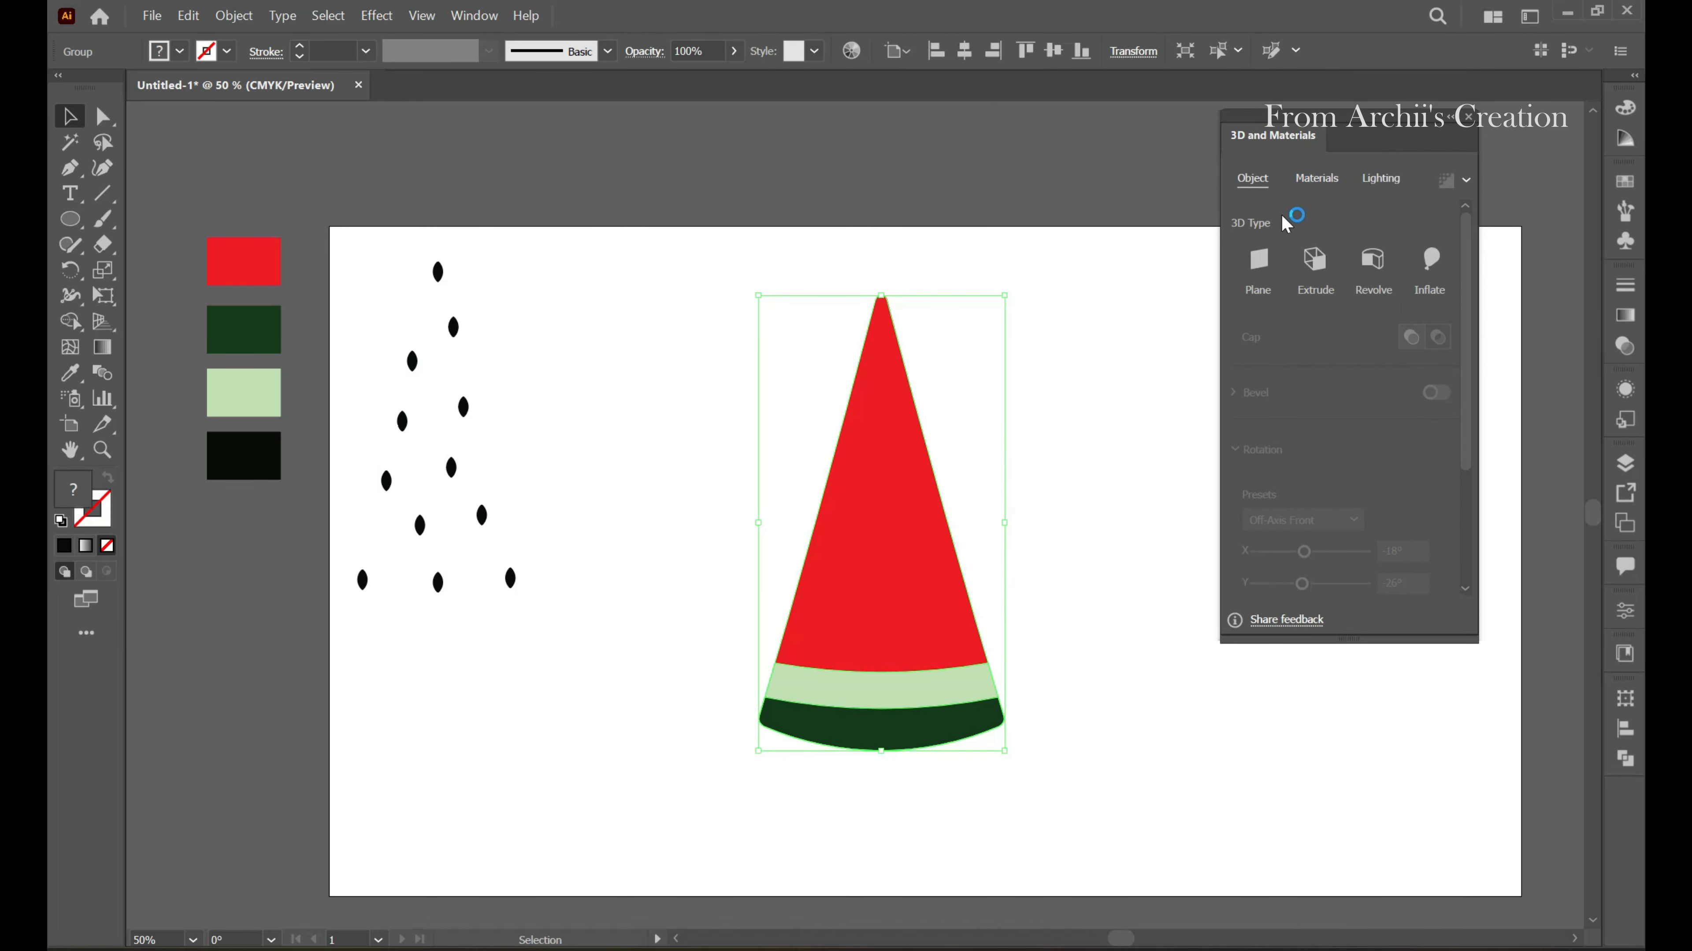
click(1310, 268)
click(1432, 273)
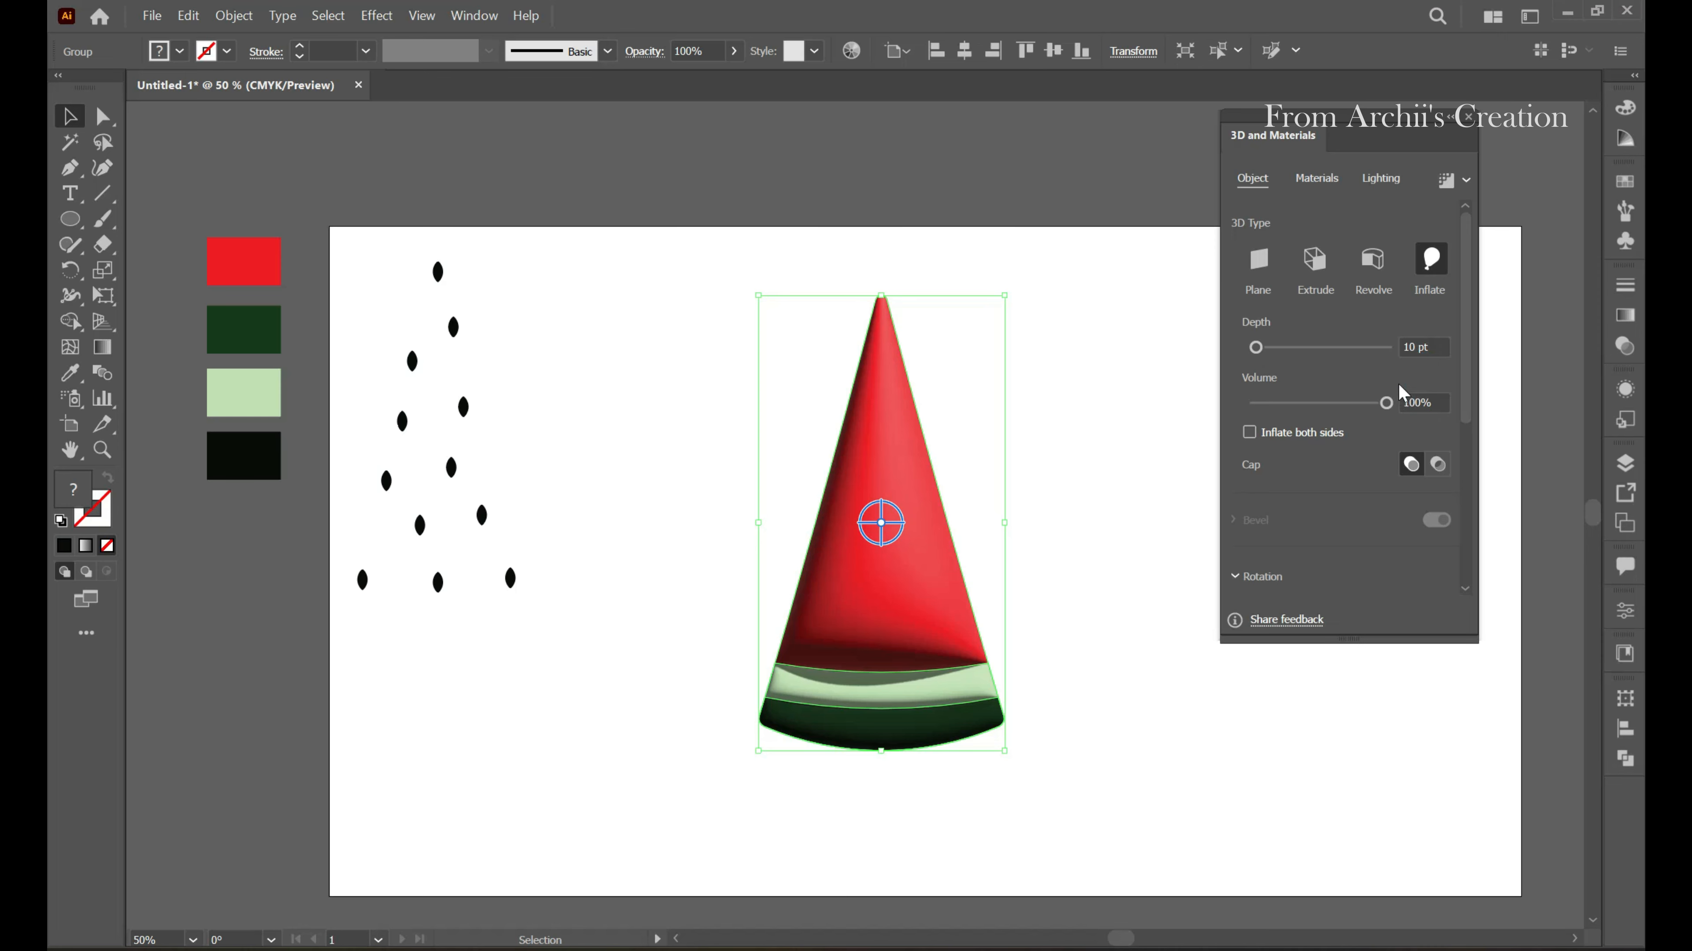
Render the inflated slice with ray tracing and set its inflate depth to 100 pt
click(1444, 190)
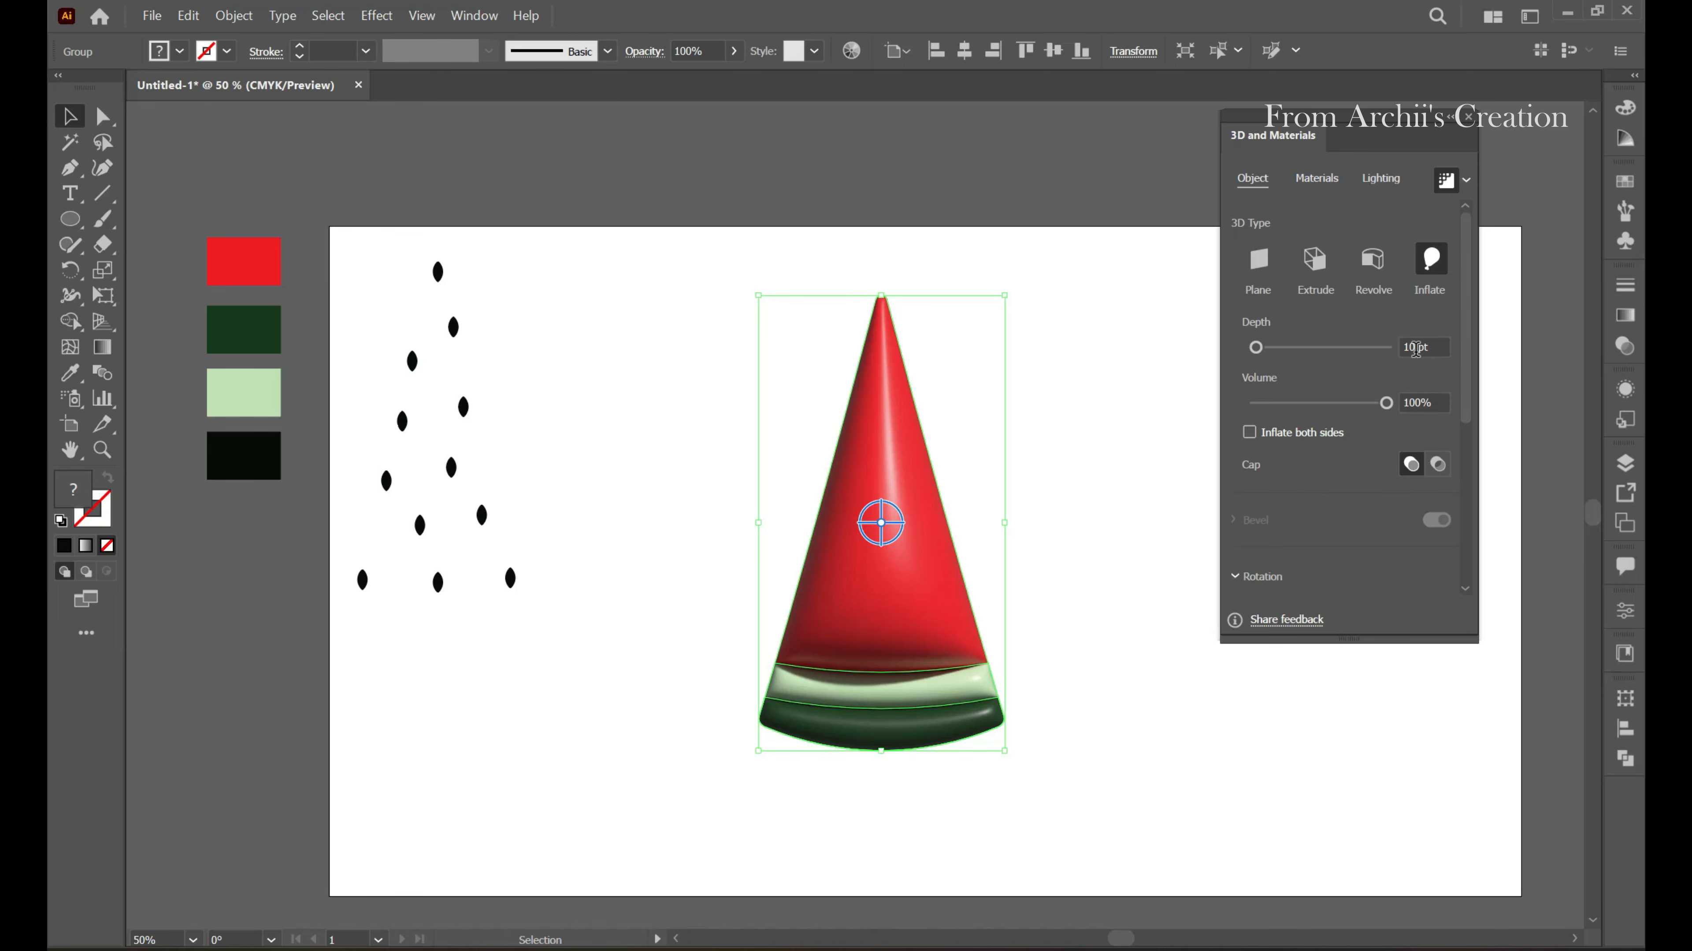
click(1415, 348)
text(0)
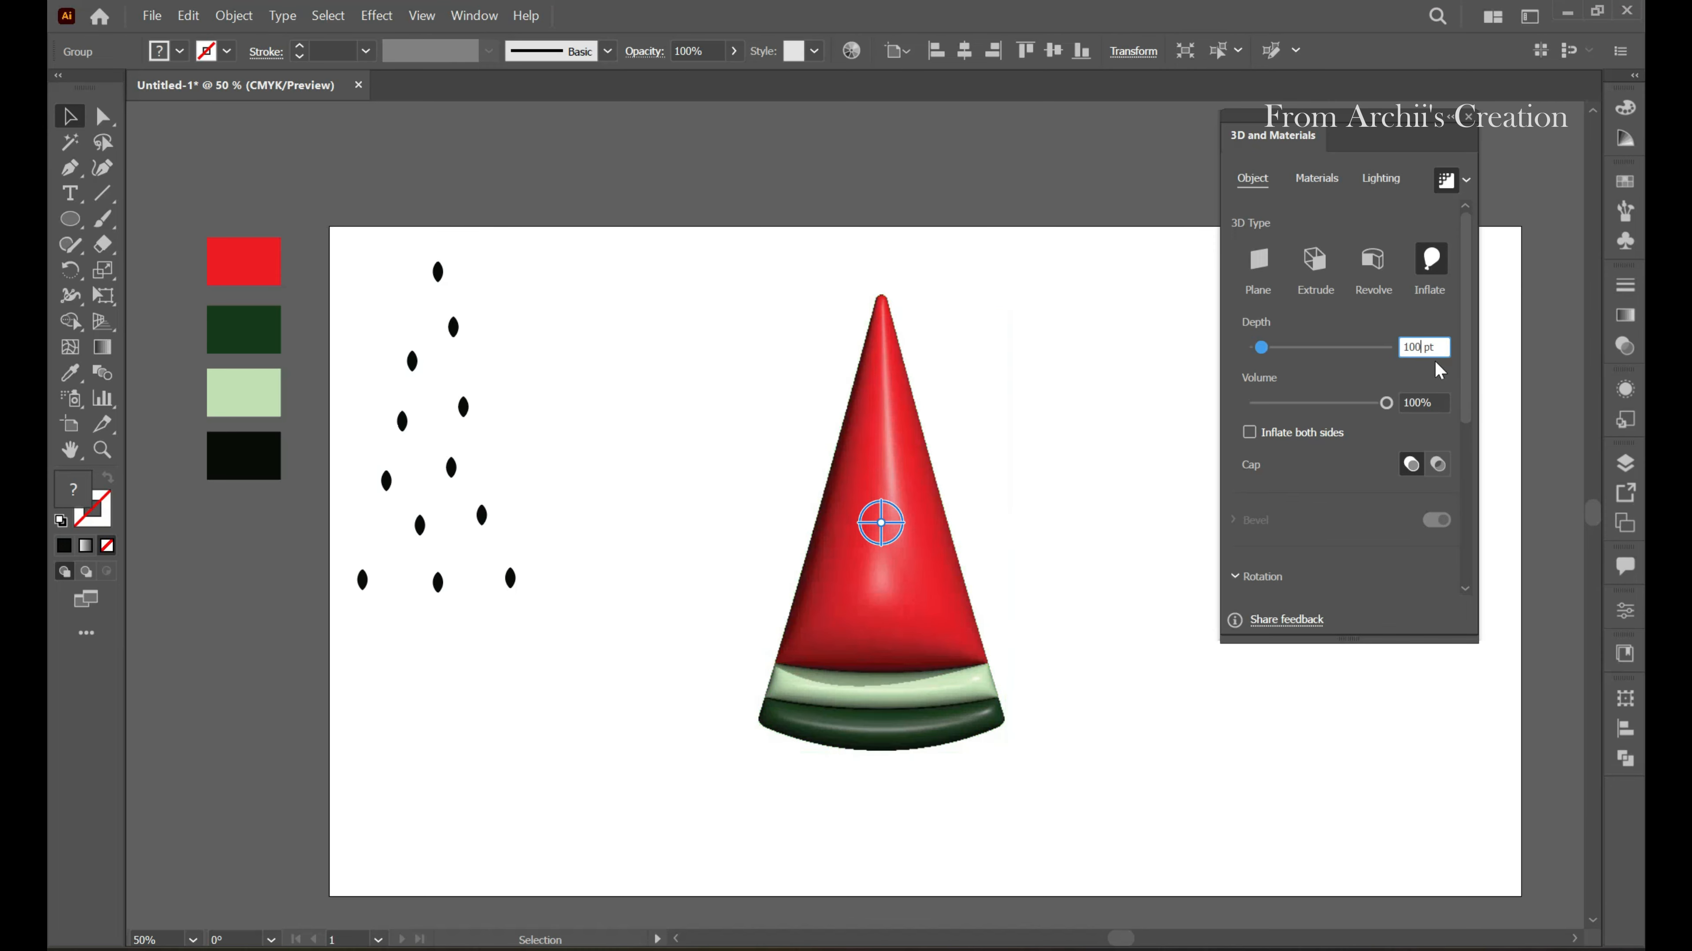
Lower the slice's inflate volume to 43%
key(Return)
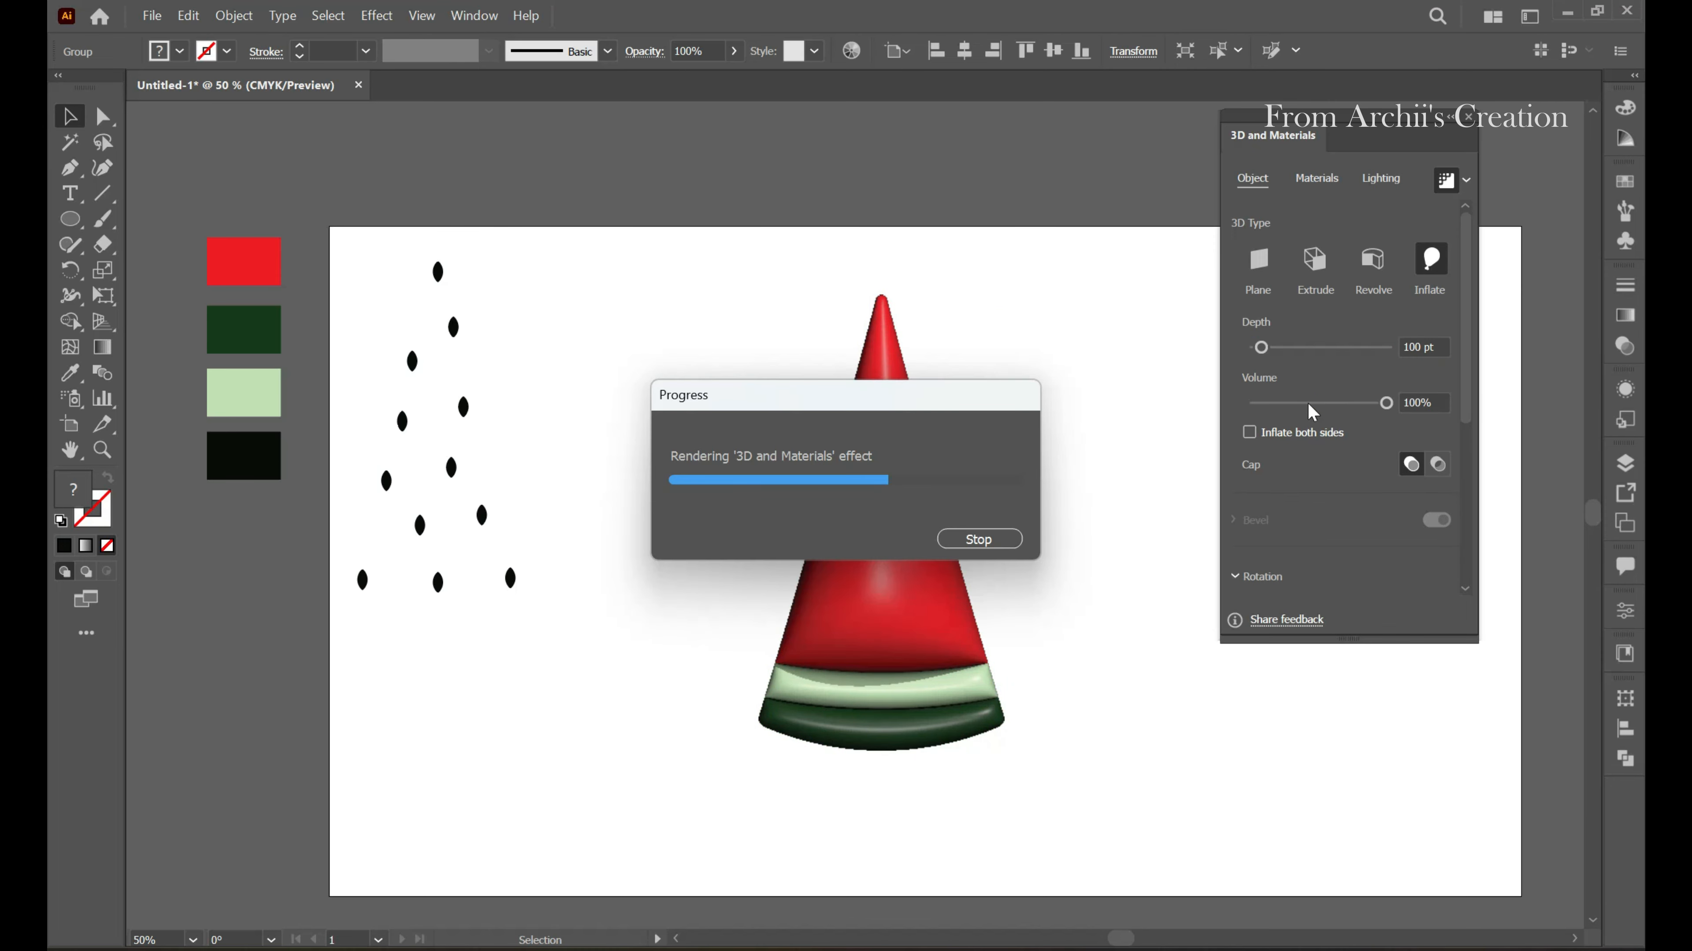
click(1309, 404)
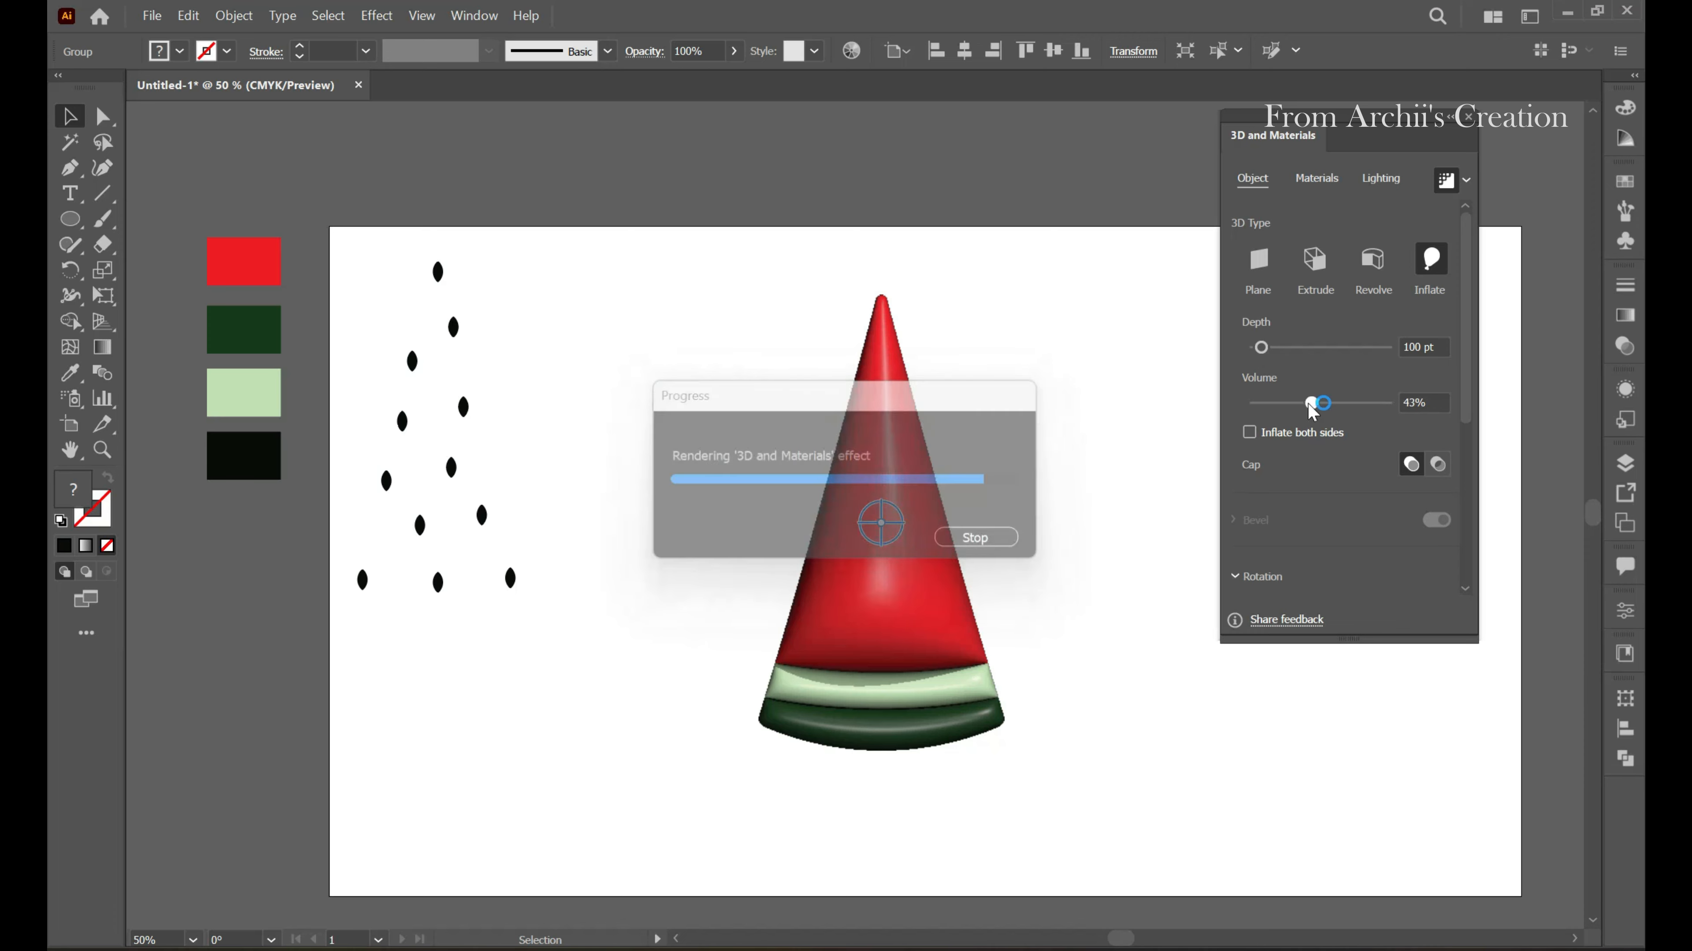
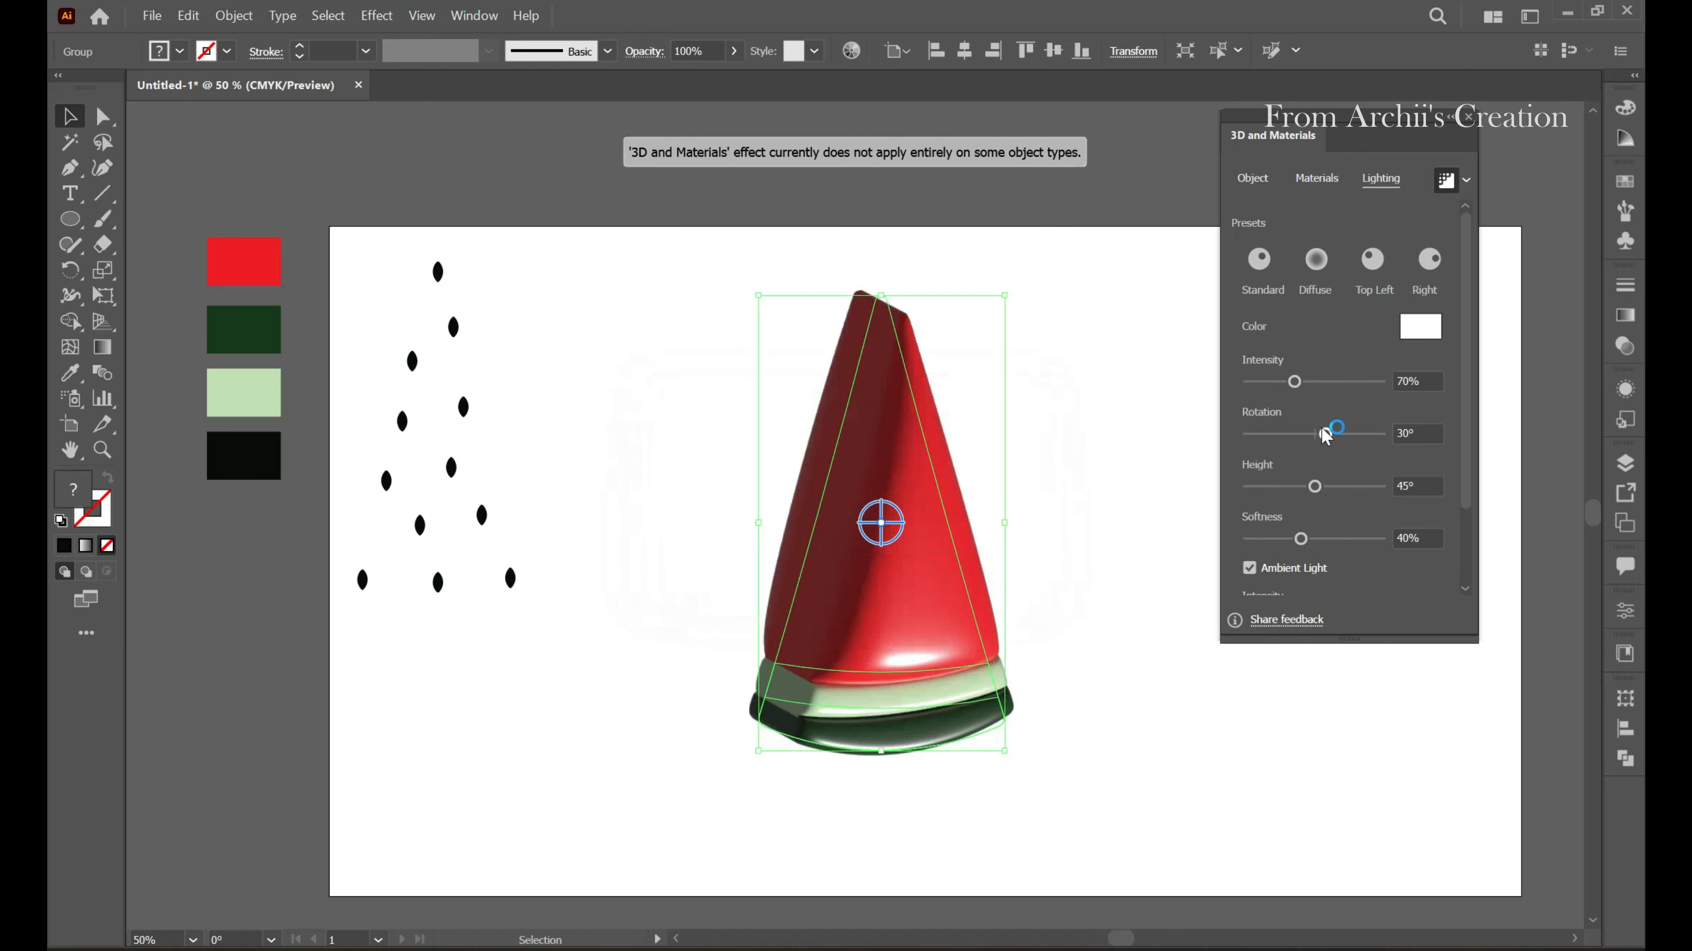
Set the slice's lighting to 18° rotation, 40° height, 69% softness and 66% ambient light intensity
drag(1323, 430, 1322, 442)
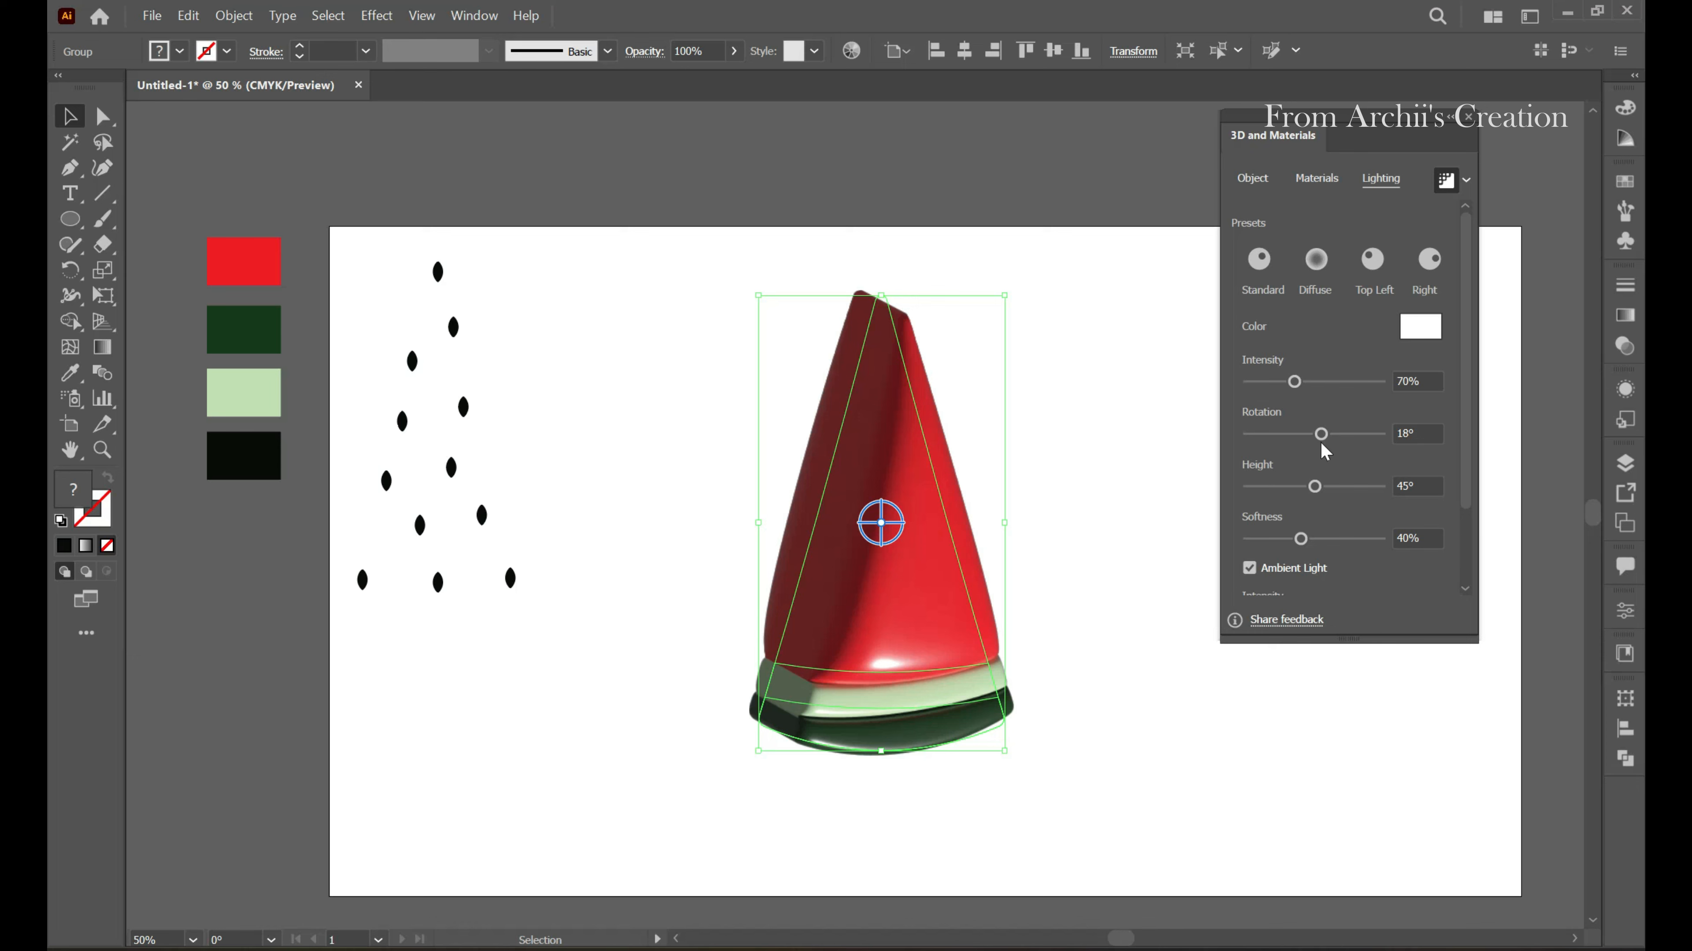
drag(1314, 487, 1303, 488)
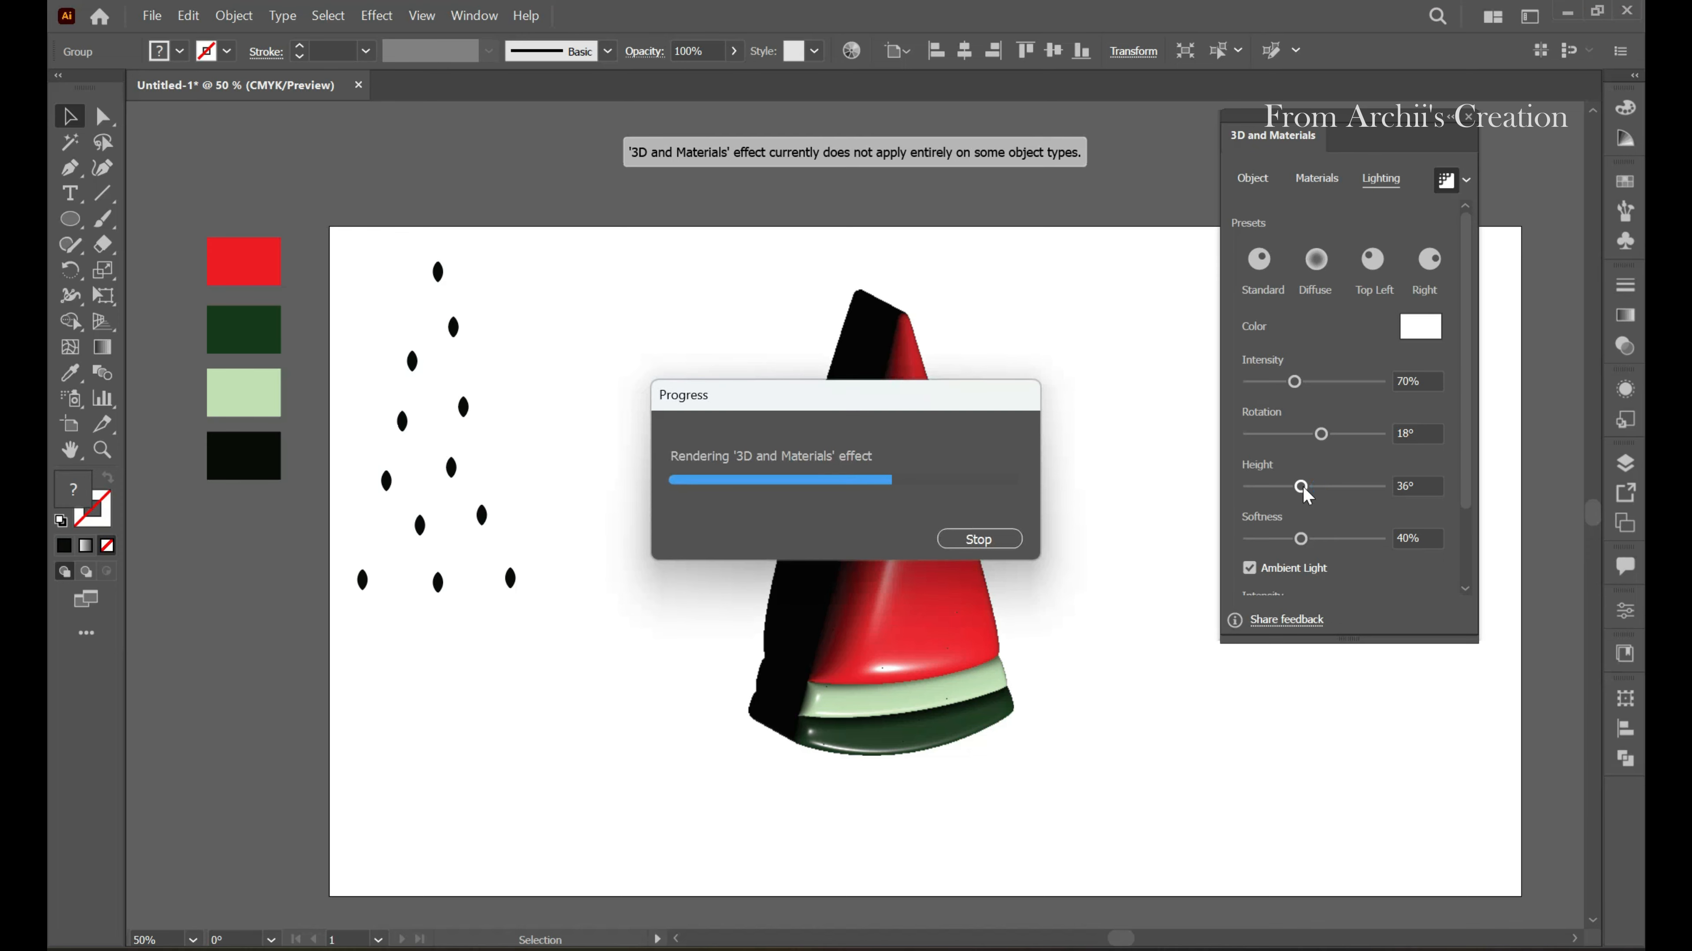
drag(1303, 487, 1310, 496)
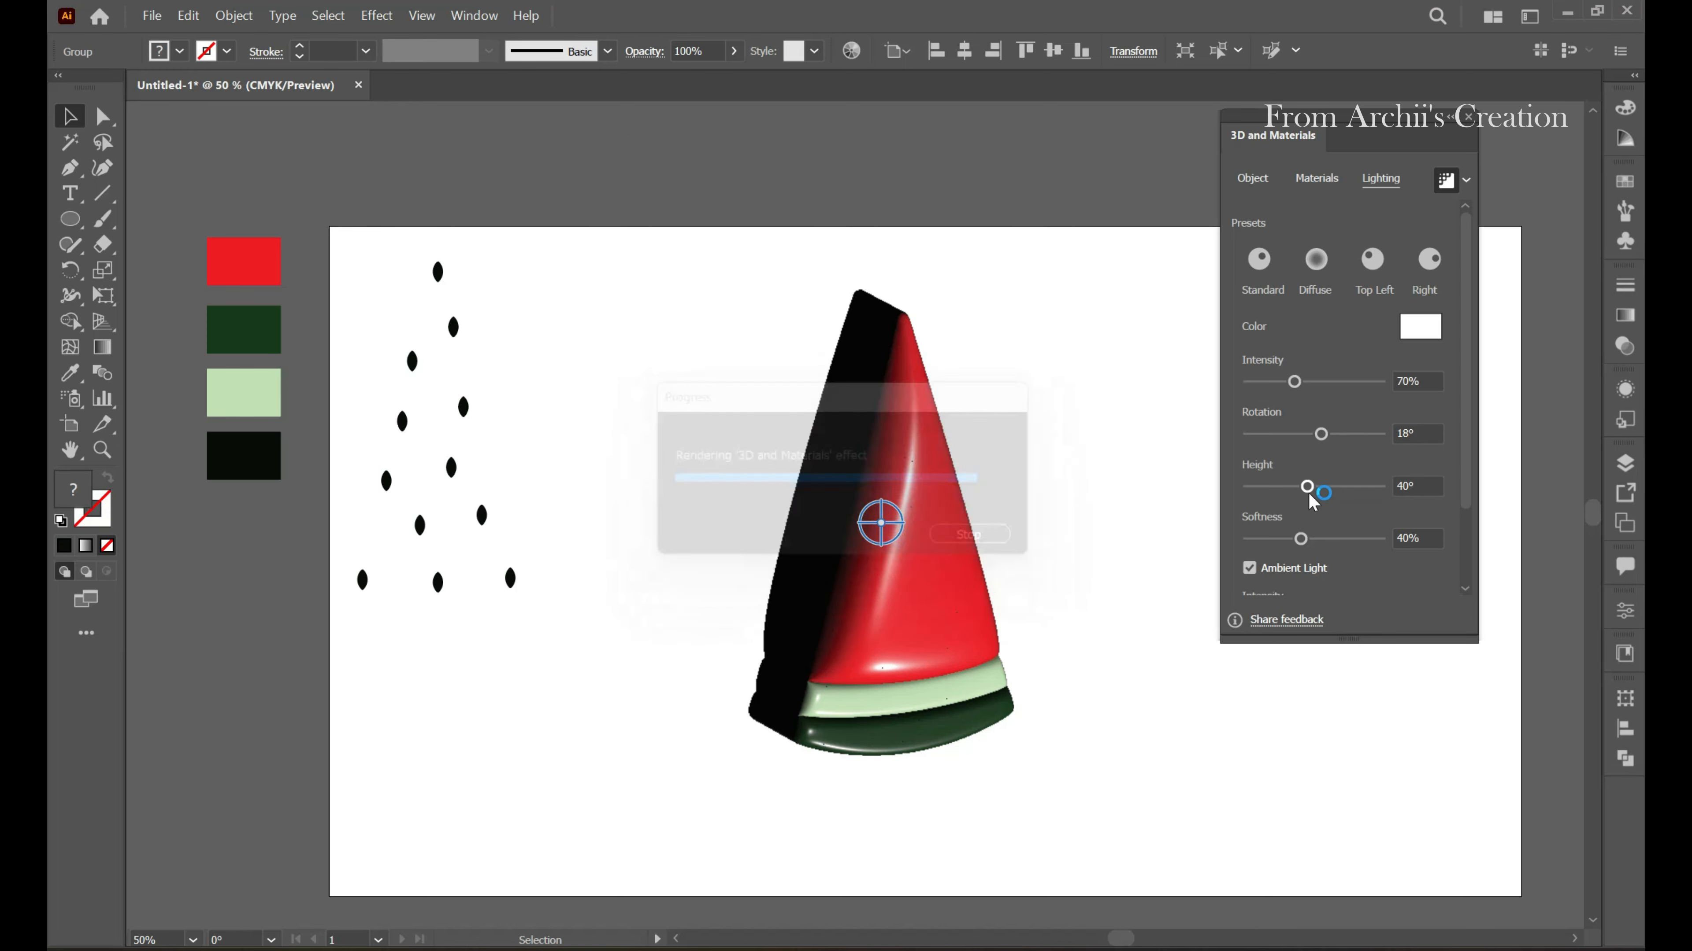
drag(1301, 538, 1313, 538)
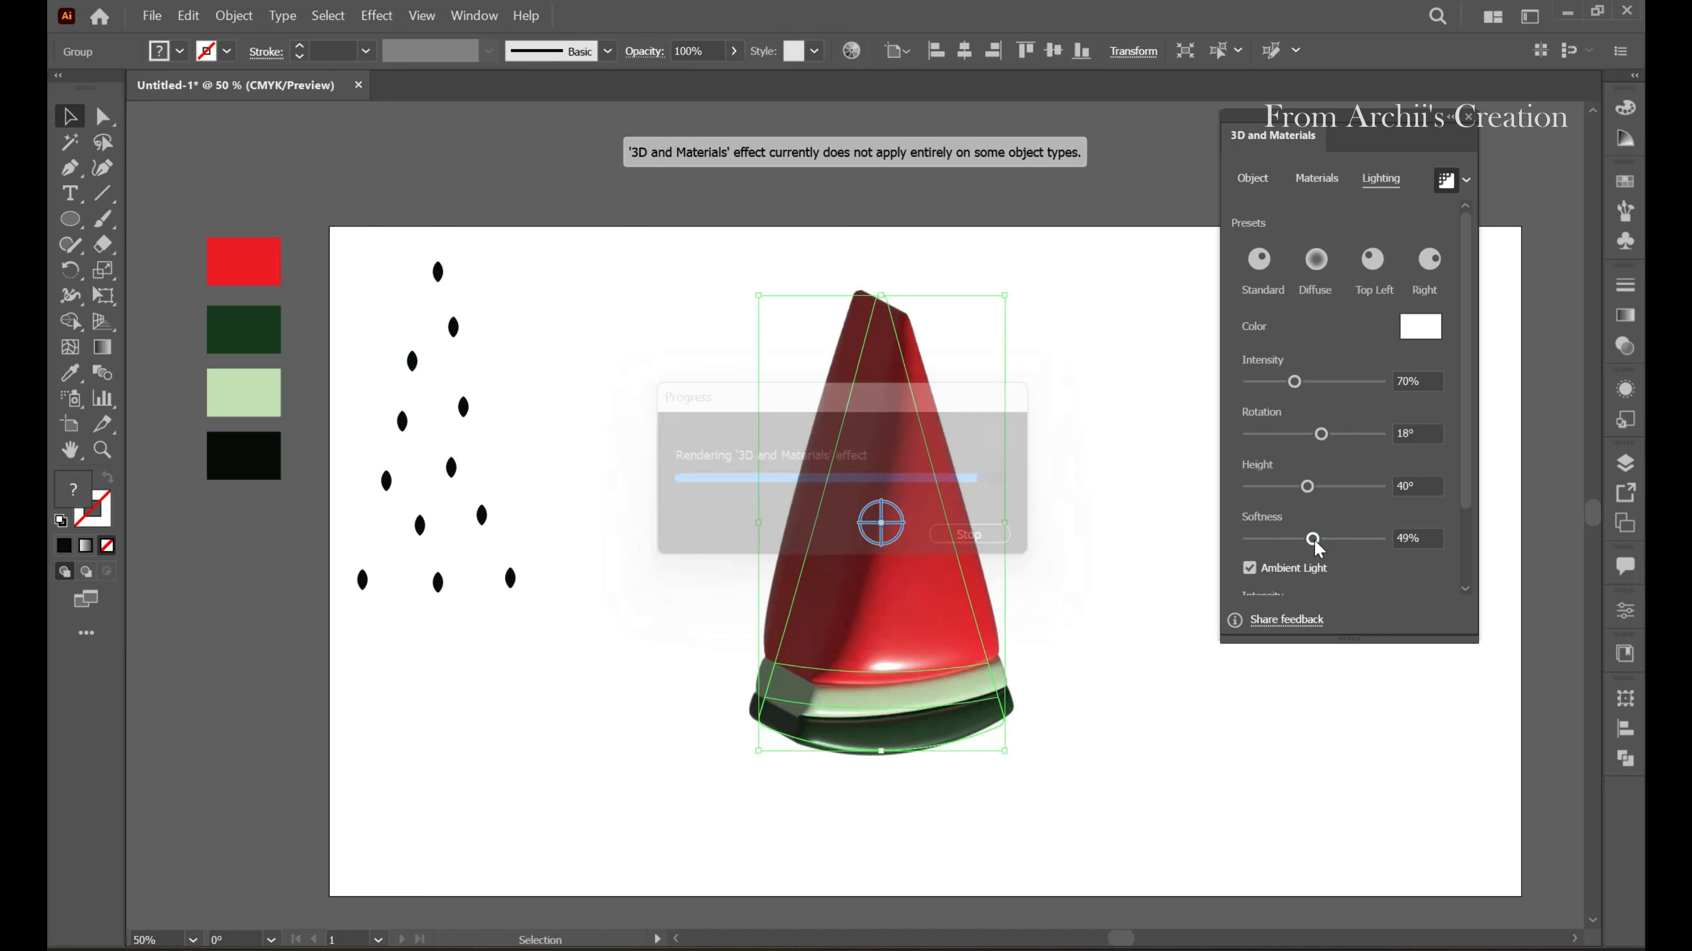
drag(1316, 543, 1336, 550)
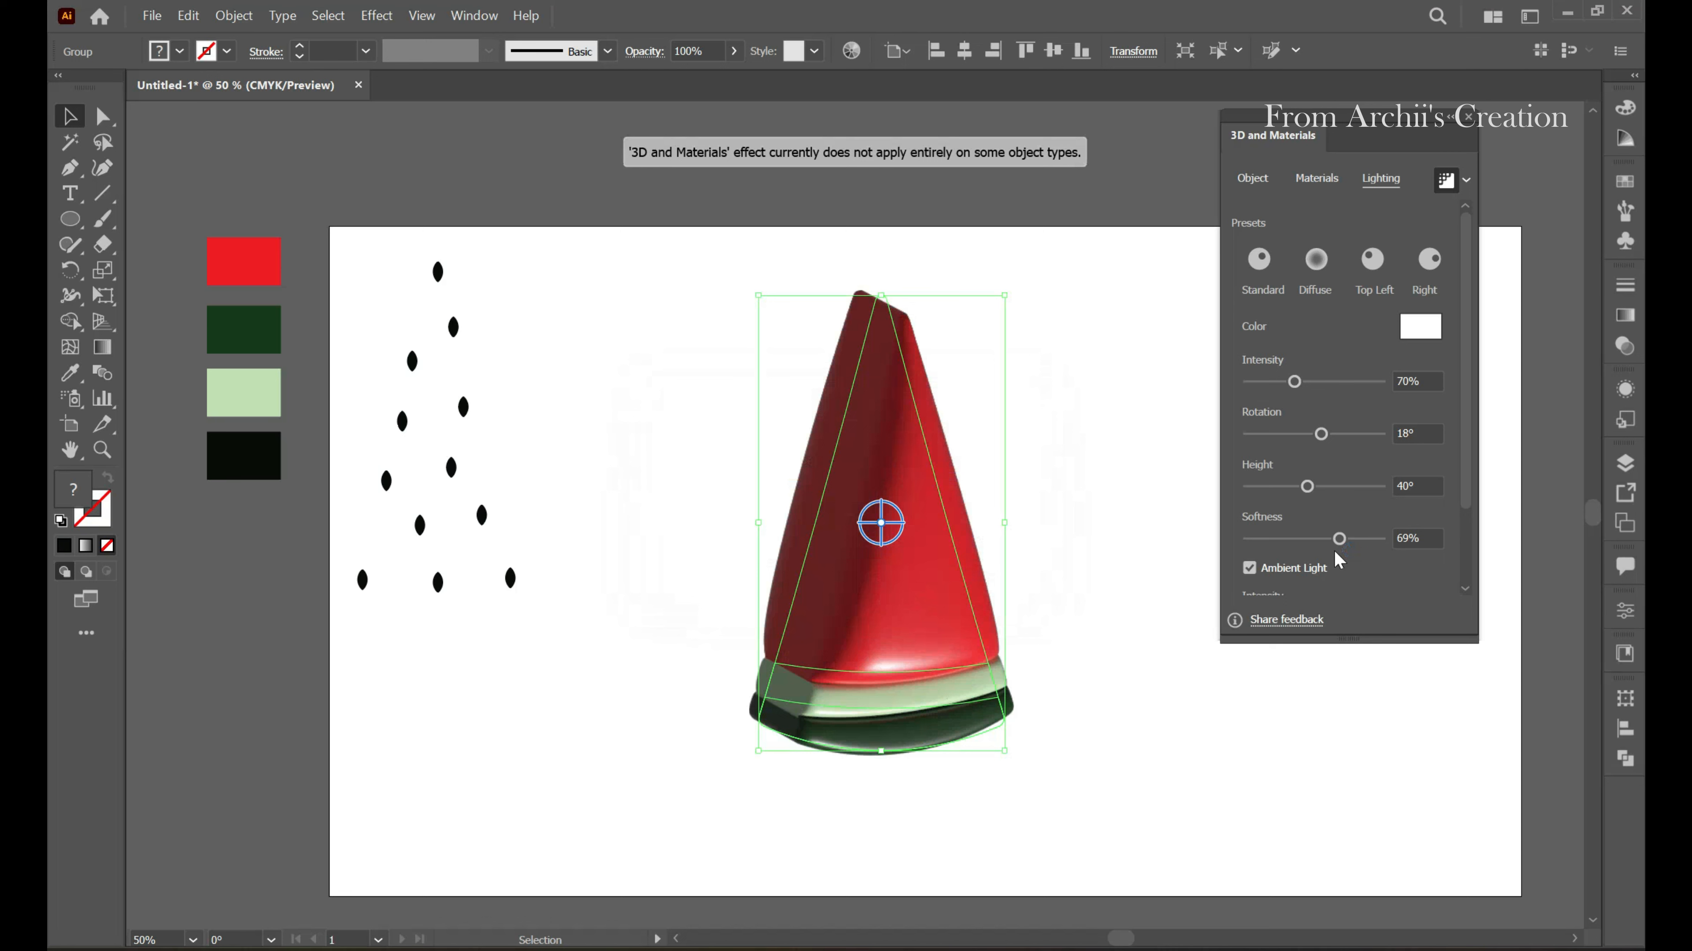
scroll(1336, 565, down, 3)
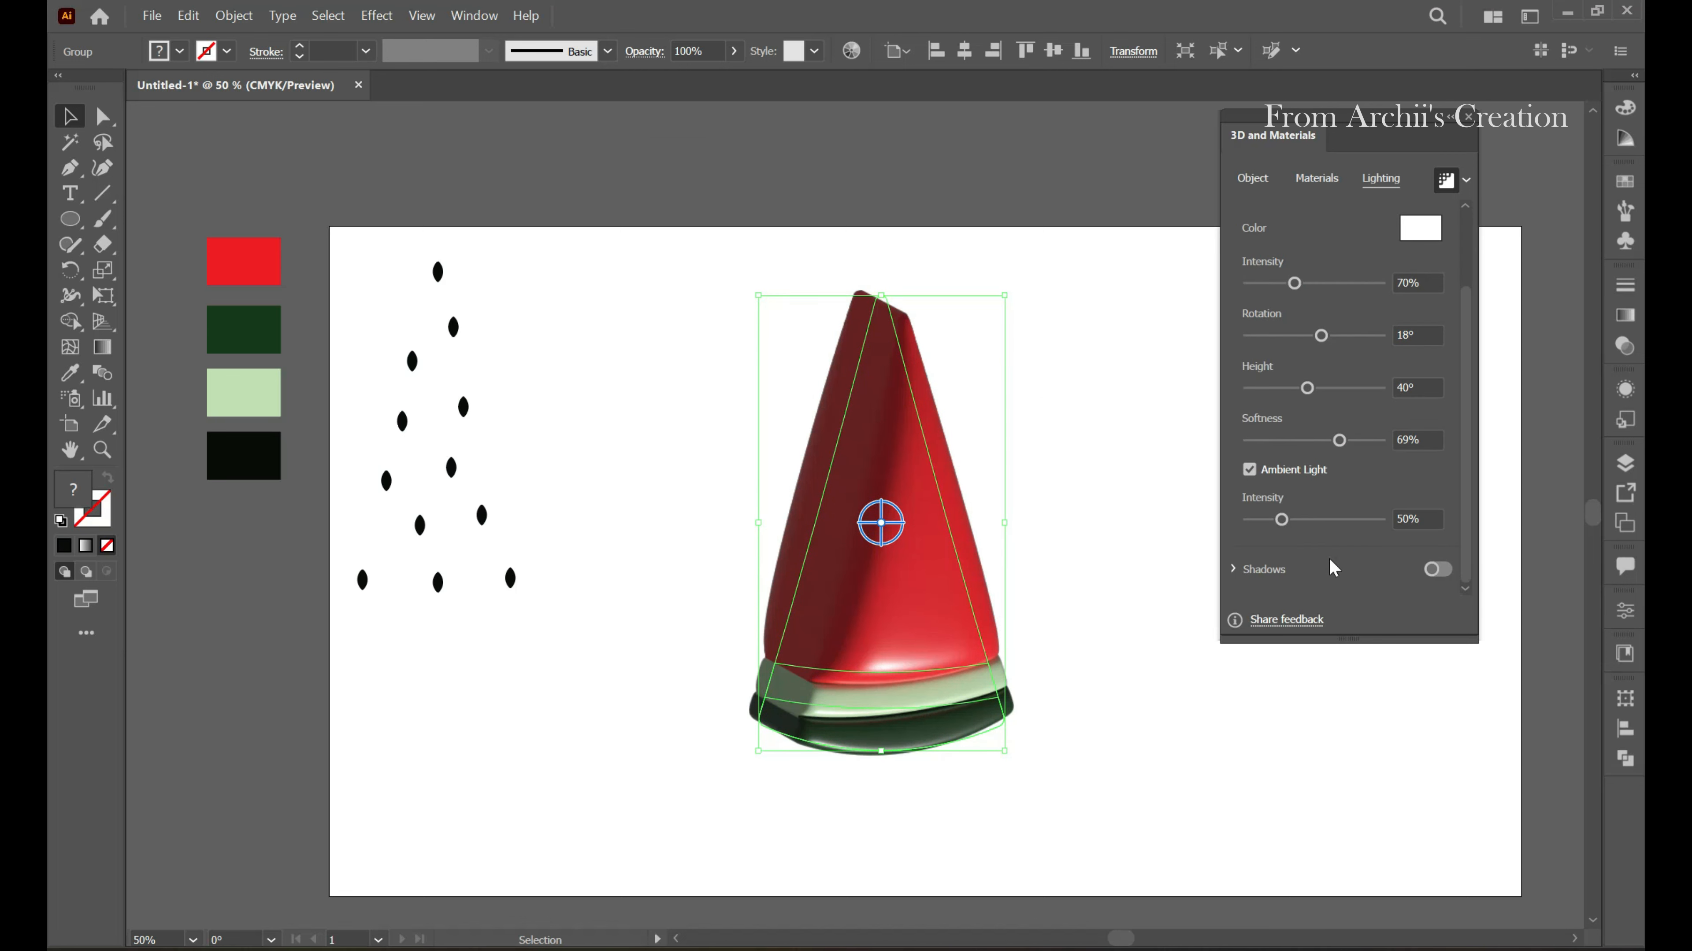
drag(1282, 519, 1292, 520)
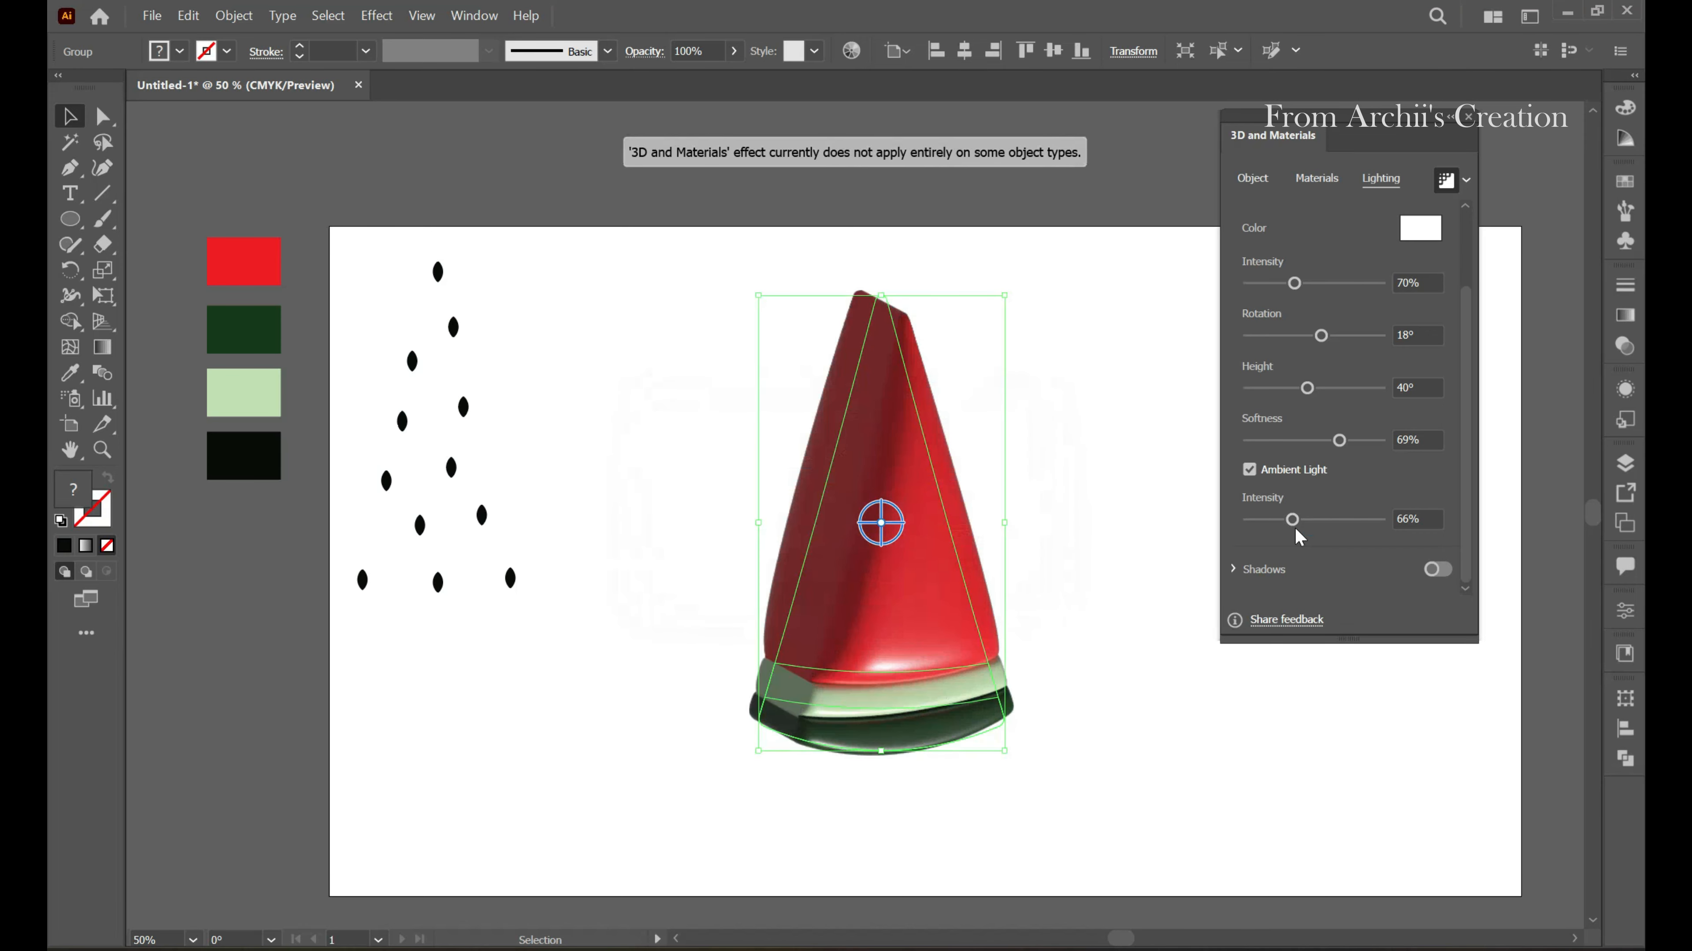
Turn on shadows for the slice, position them below the object, and adjust their distance and bounds
click(1437, 571)
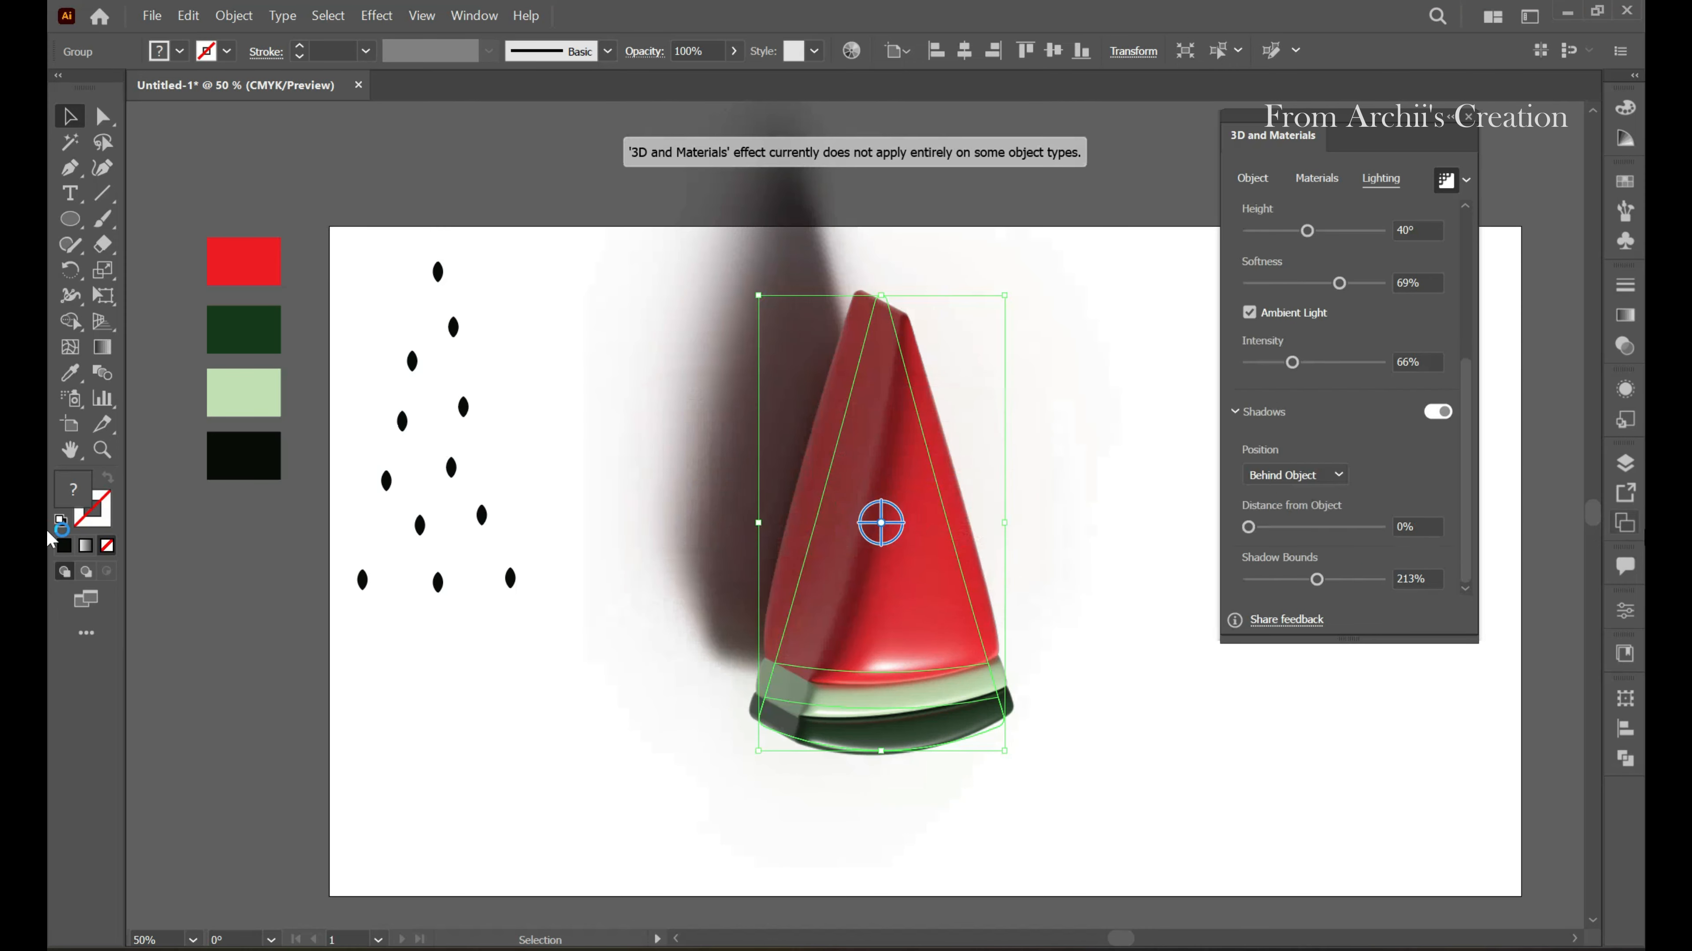
click(1319, 472)
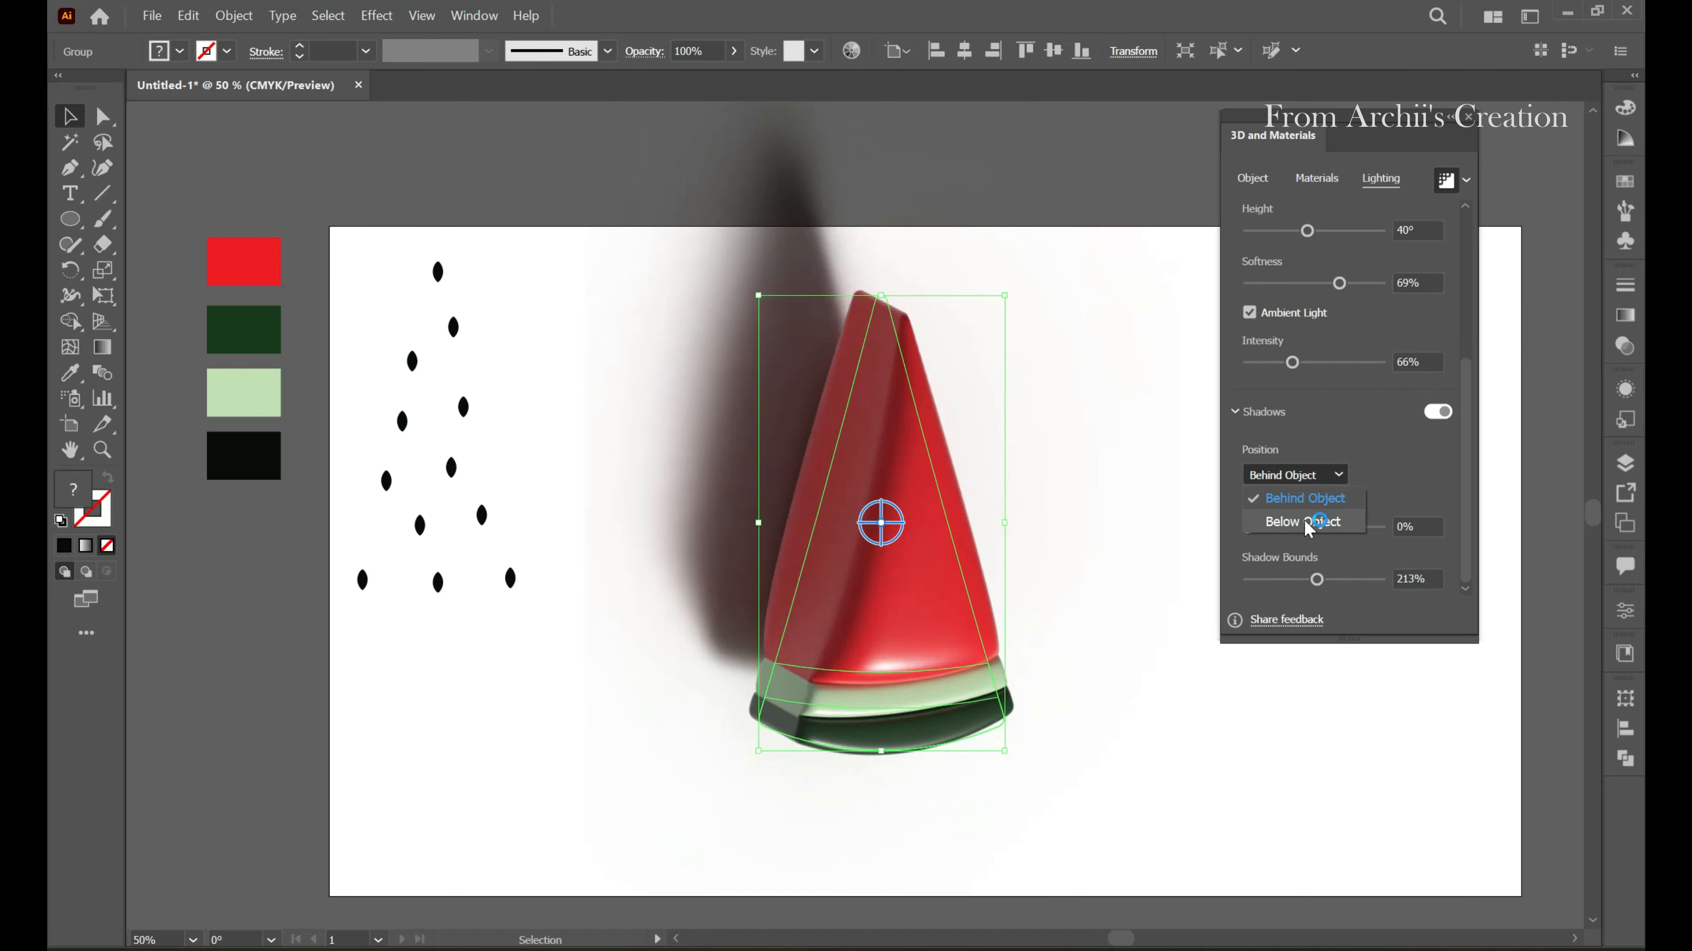
click(1305, 522)
drag(1248, 527, 1260, 527)
drag(1316, 579, 1361, 579)
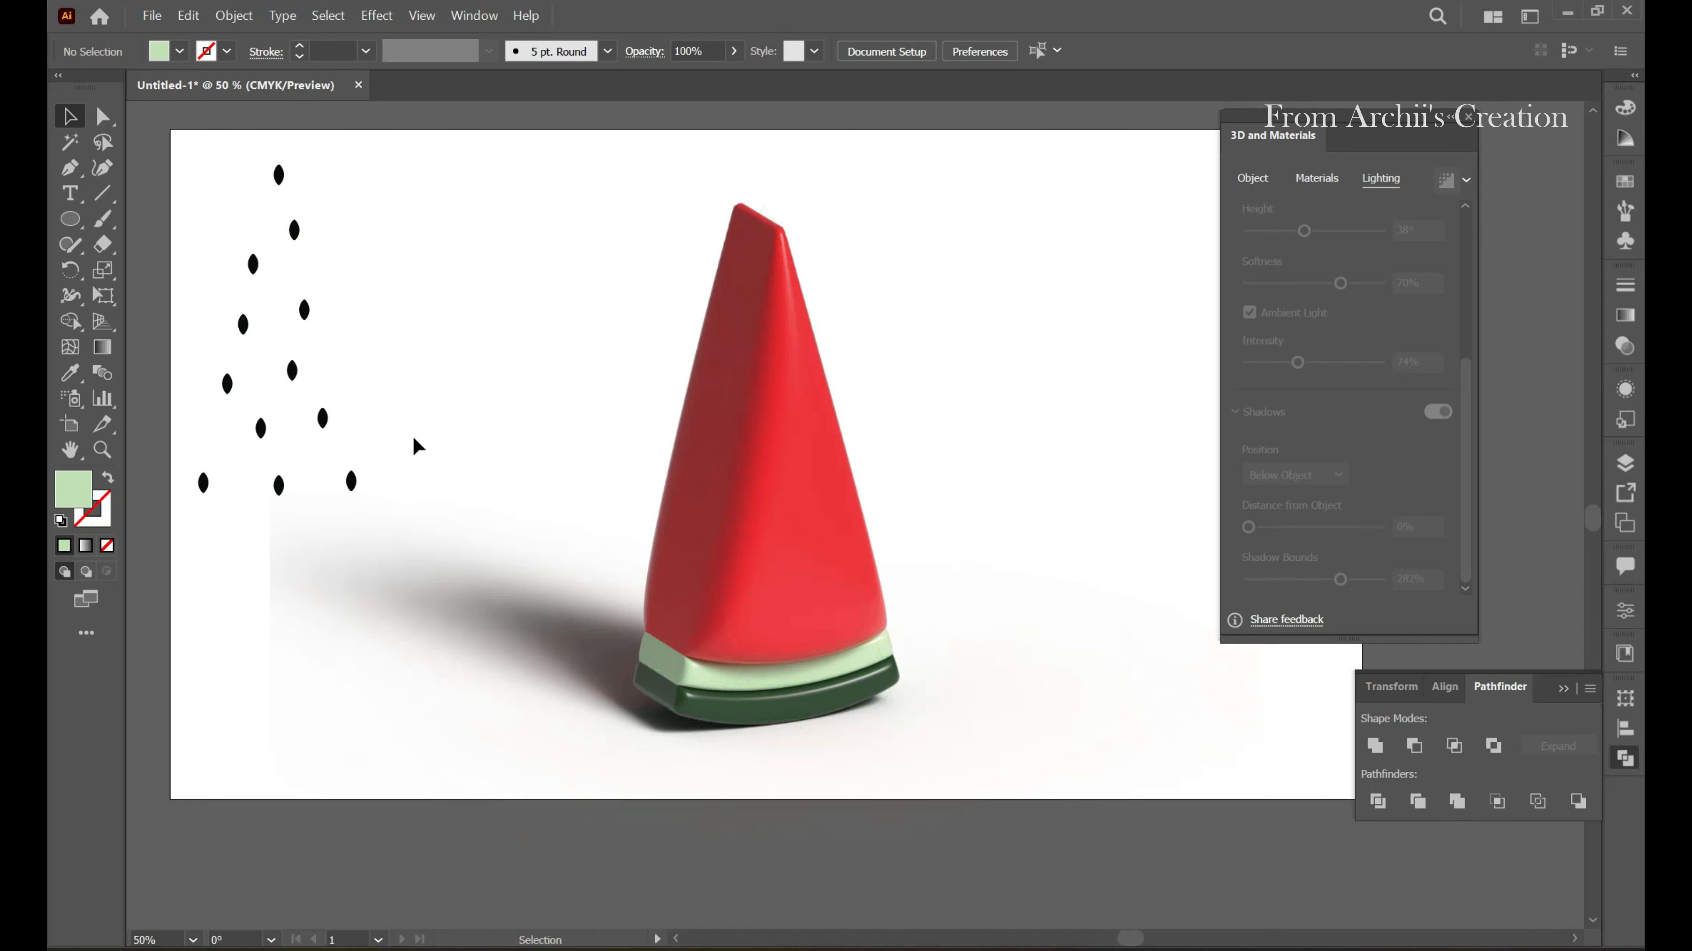
Move all the seeds from the empty area of the artboard onto the slice's red front face
drag(304, 310, 818, 428)
click(911, 442)
scroll(911, 442, up, 4)
scroll(896, 447, down, 3)
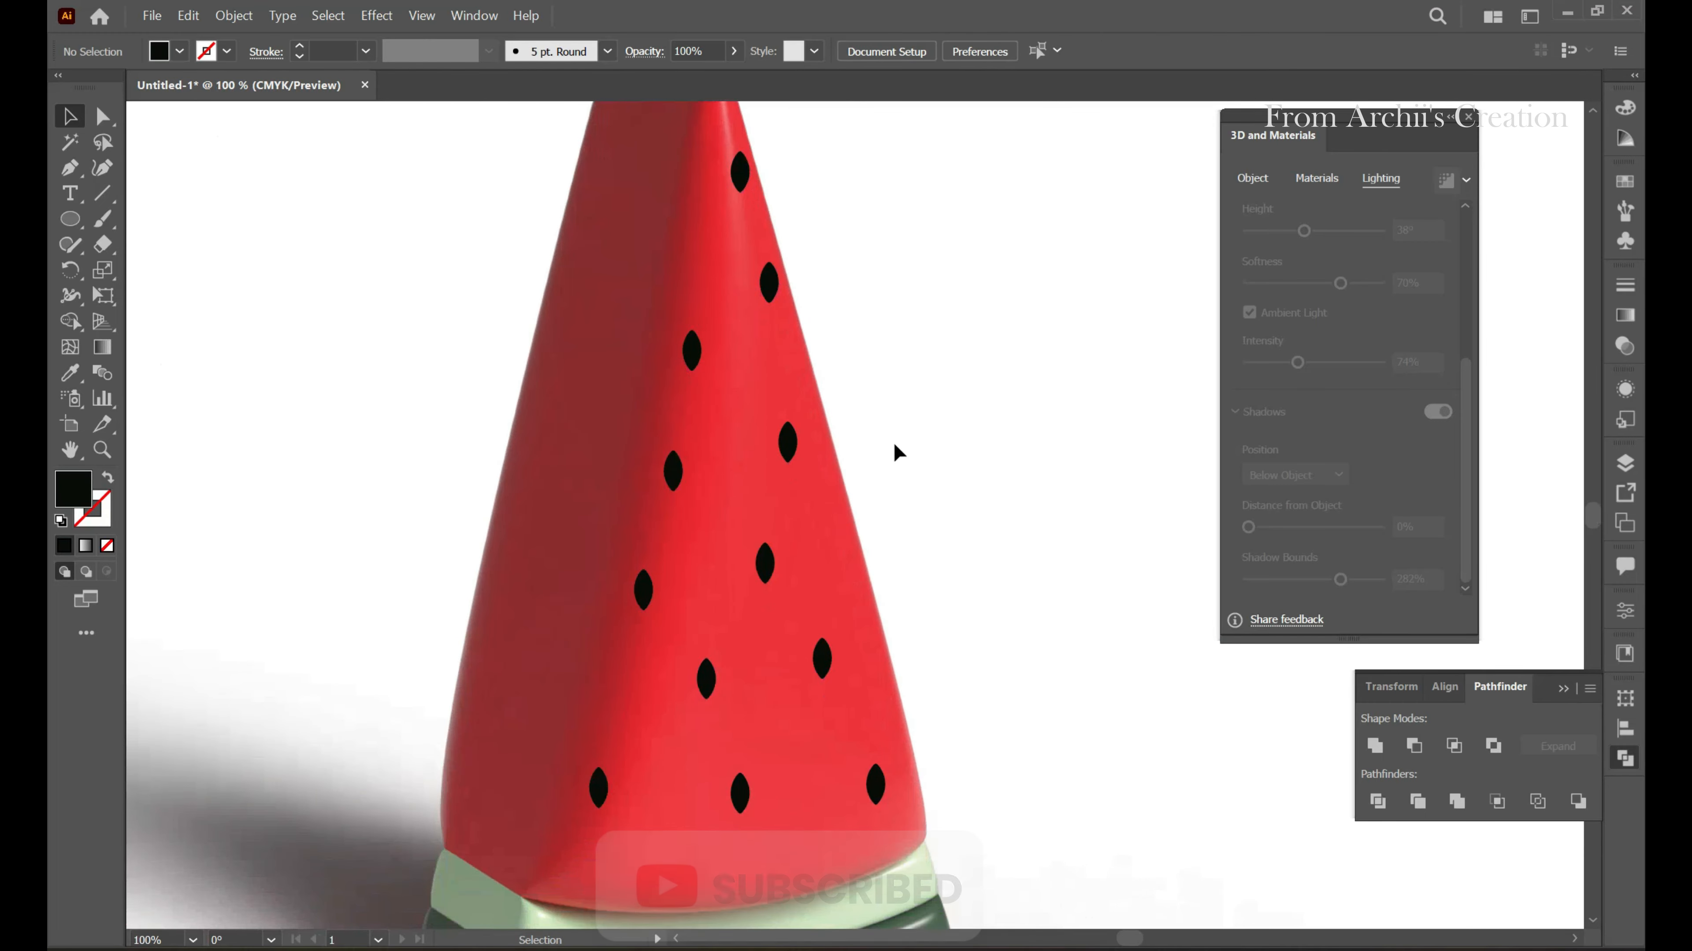
Reposition the individual seeds one by one so they spread evenly over the front face, clear of the shaded side
scroll(865, 586, up, 1)
drag(616, 729, 639, 783)
drag(759, 738, 769, 777)
drag(895, 731, 905, 741)
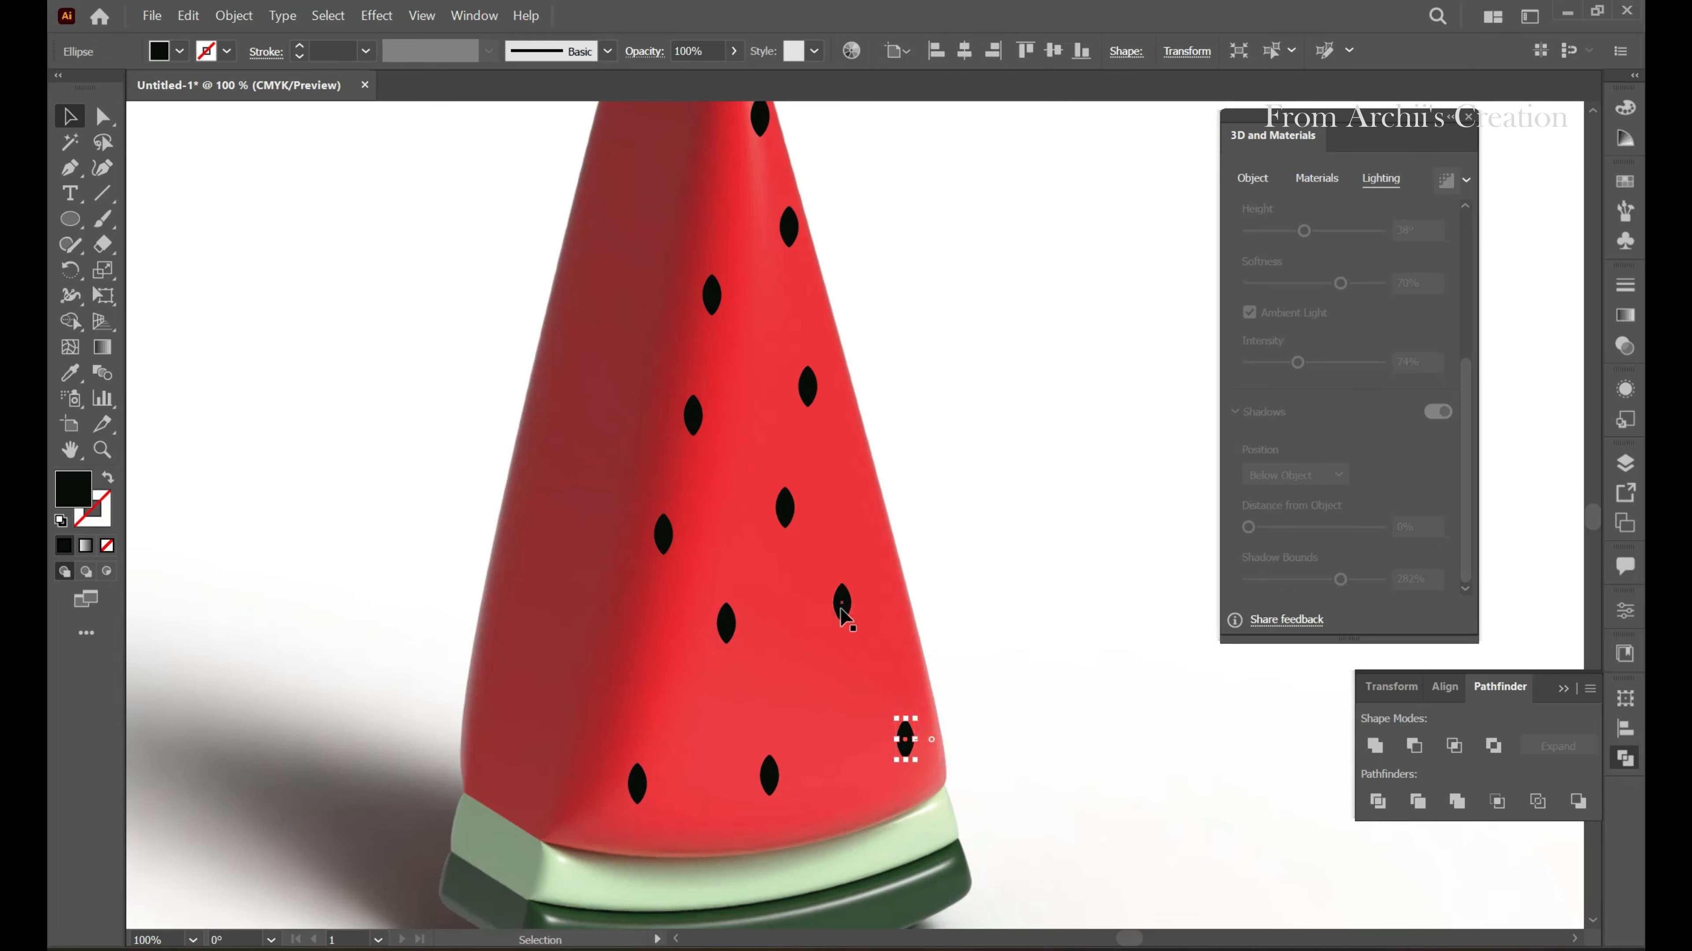
drag(842, 610, 860, 624)
drag(732, 627, 709, 699)
drag(786, 506, 776, 592)
drag(659, 539, 708, 528)
drag(820, 405, 819, 417)
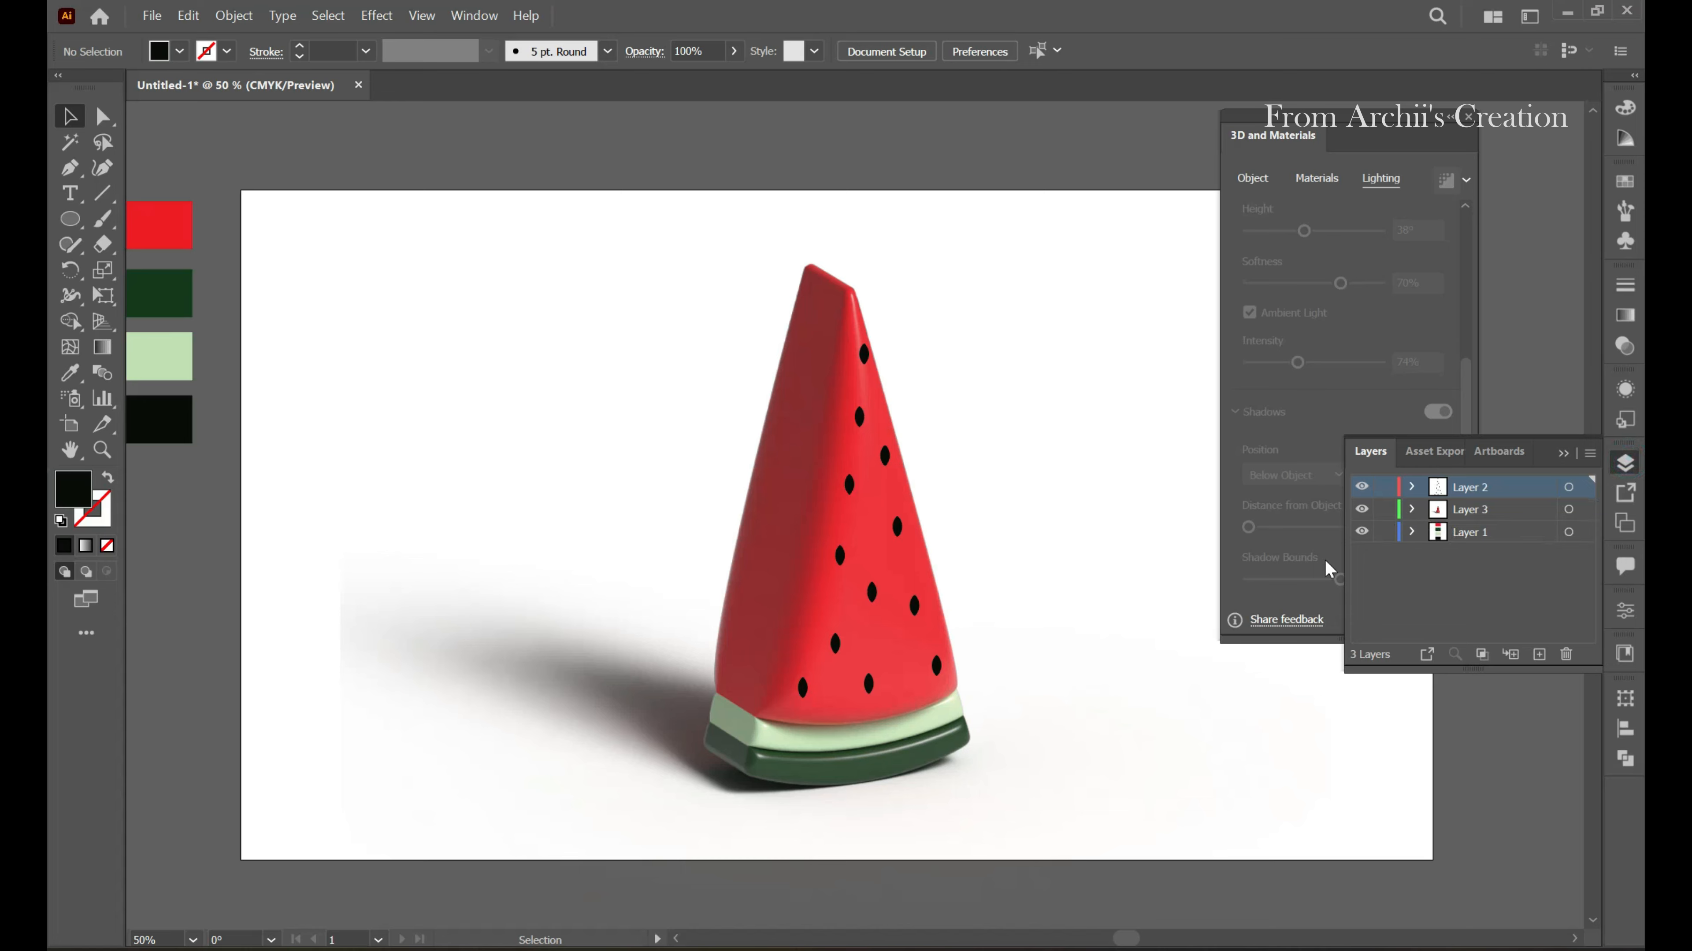
Group all the seeds on the slice, keeping Layer 3 locked only while they are selected and grouped
click(729, 673)
click(1384, 509)
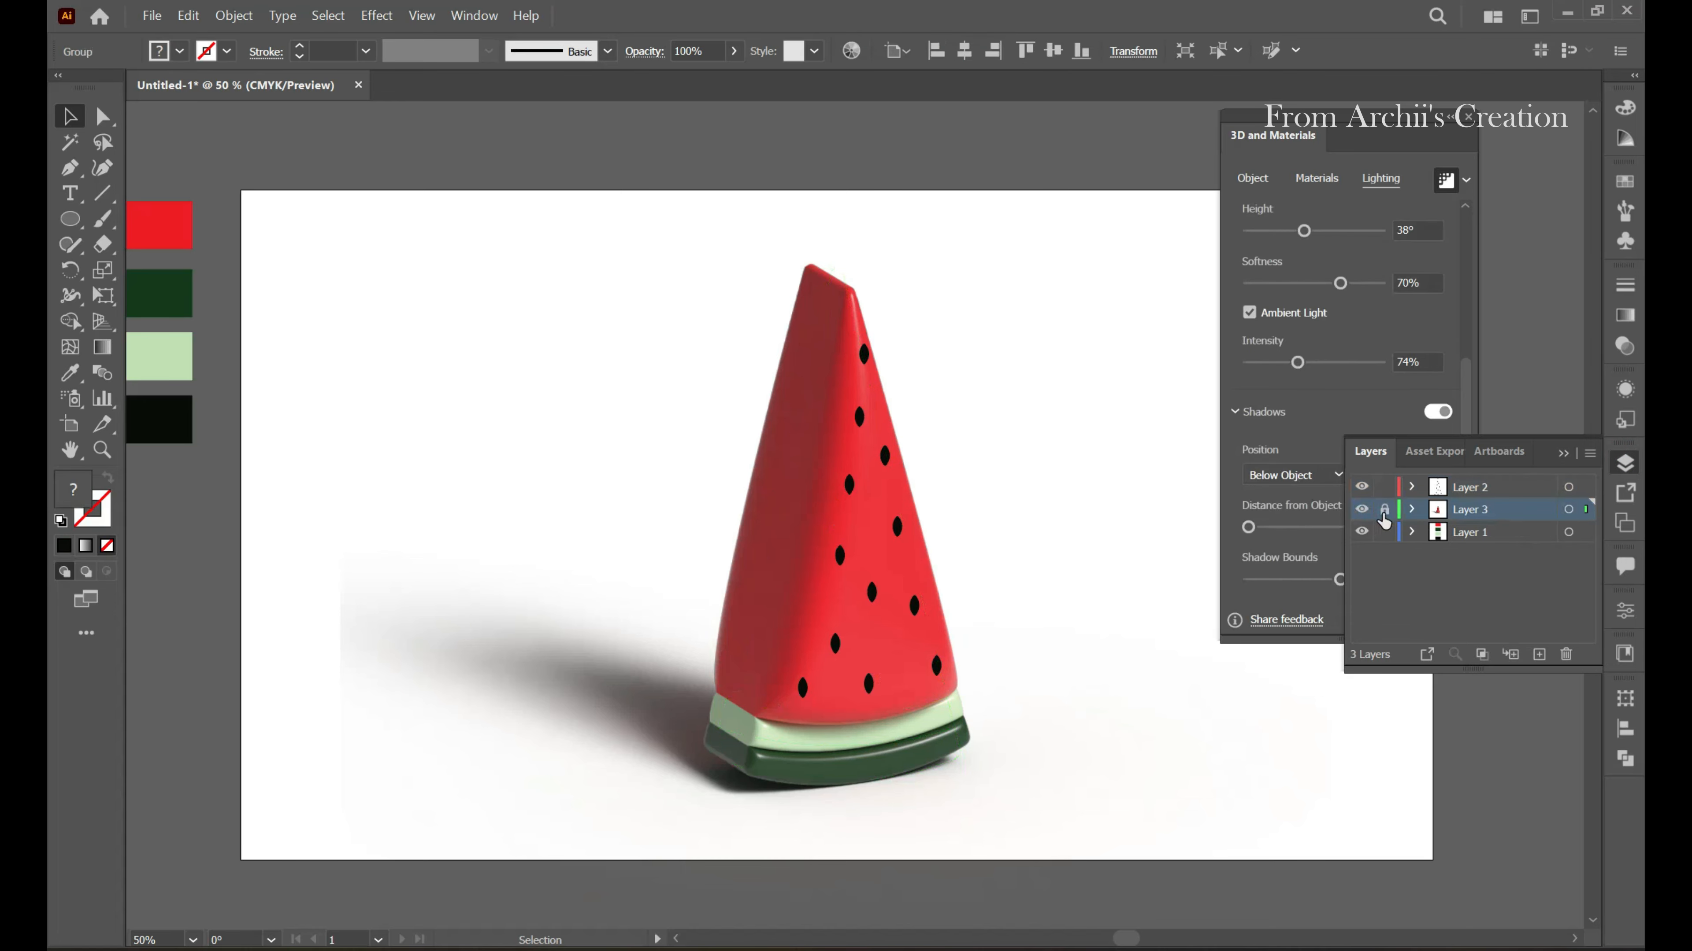
drag(791, 255, 970, 695)
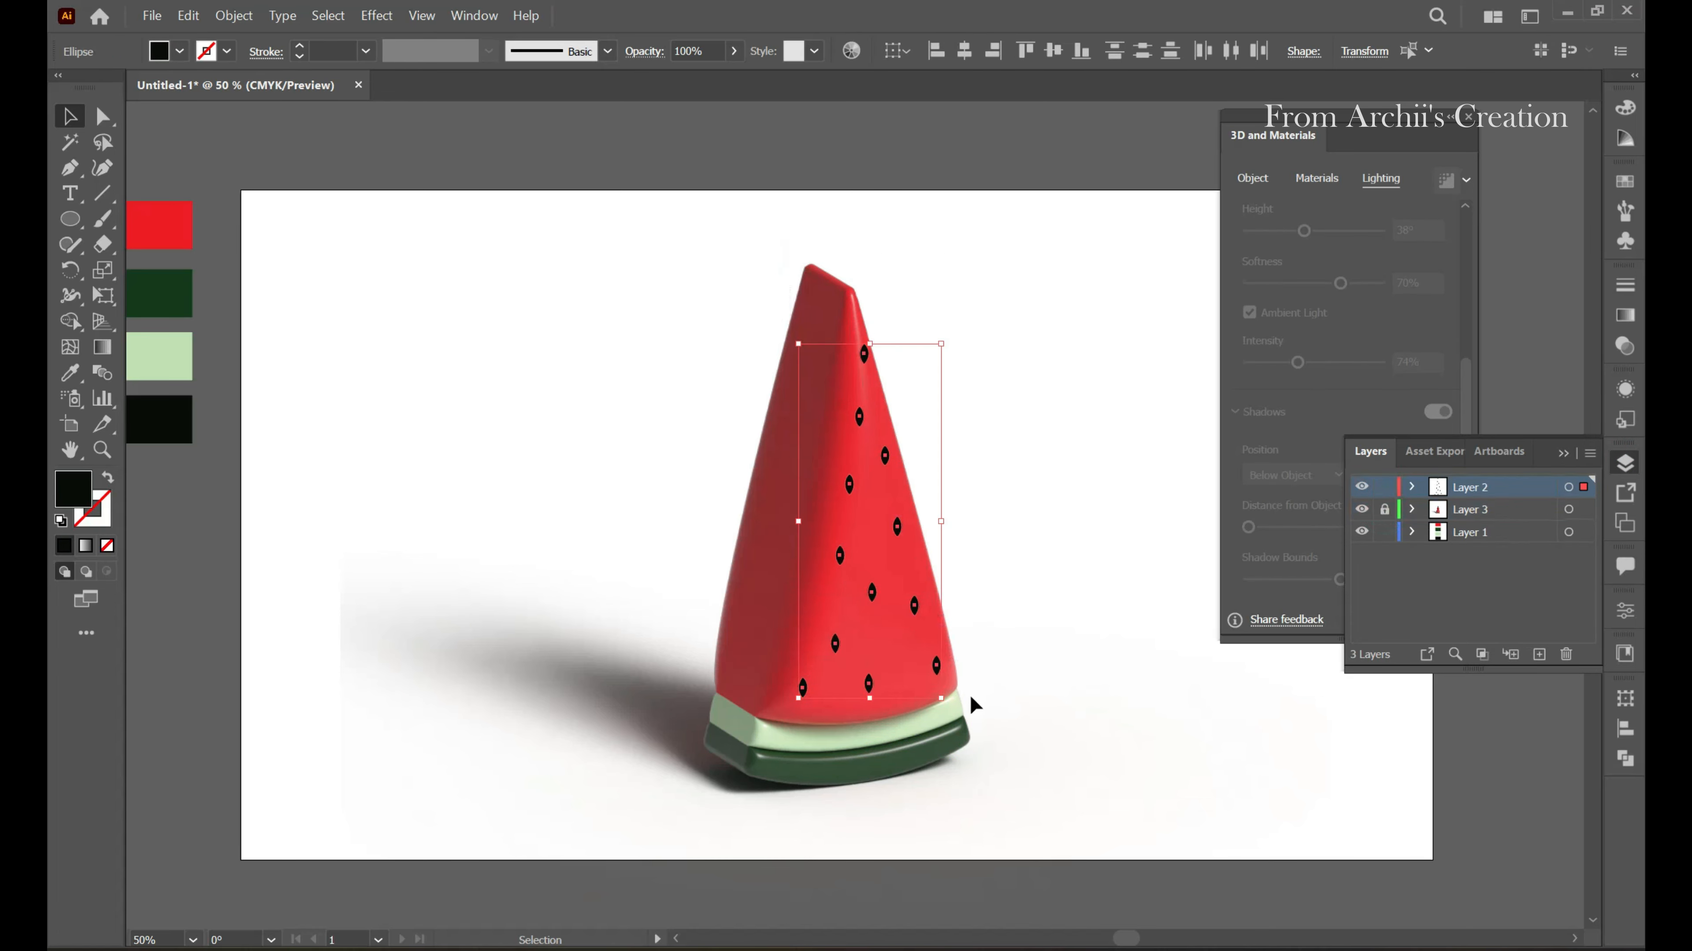
right_click(971, 695)
click(1055, 311)
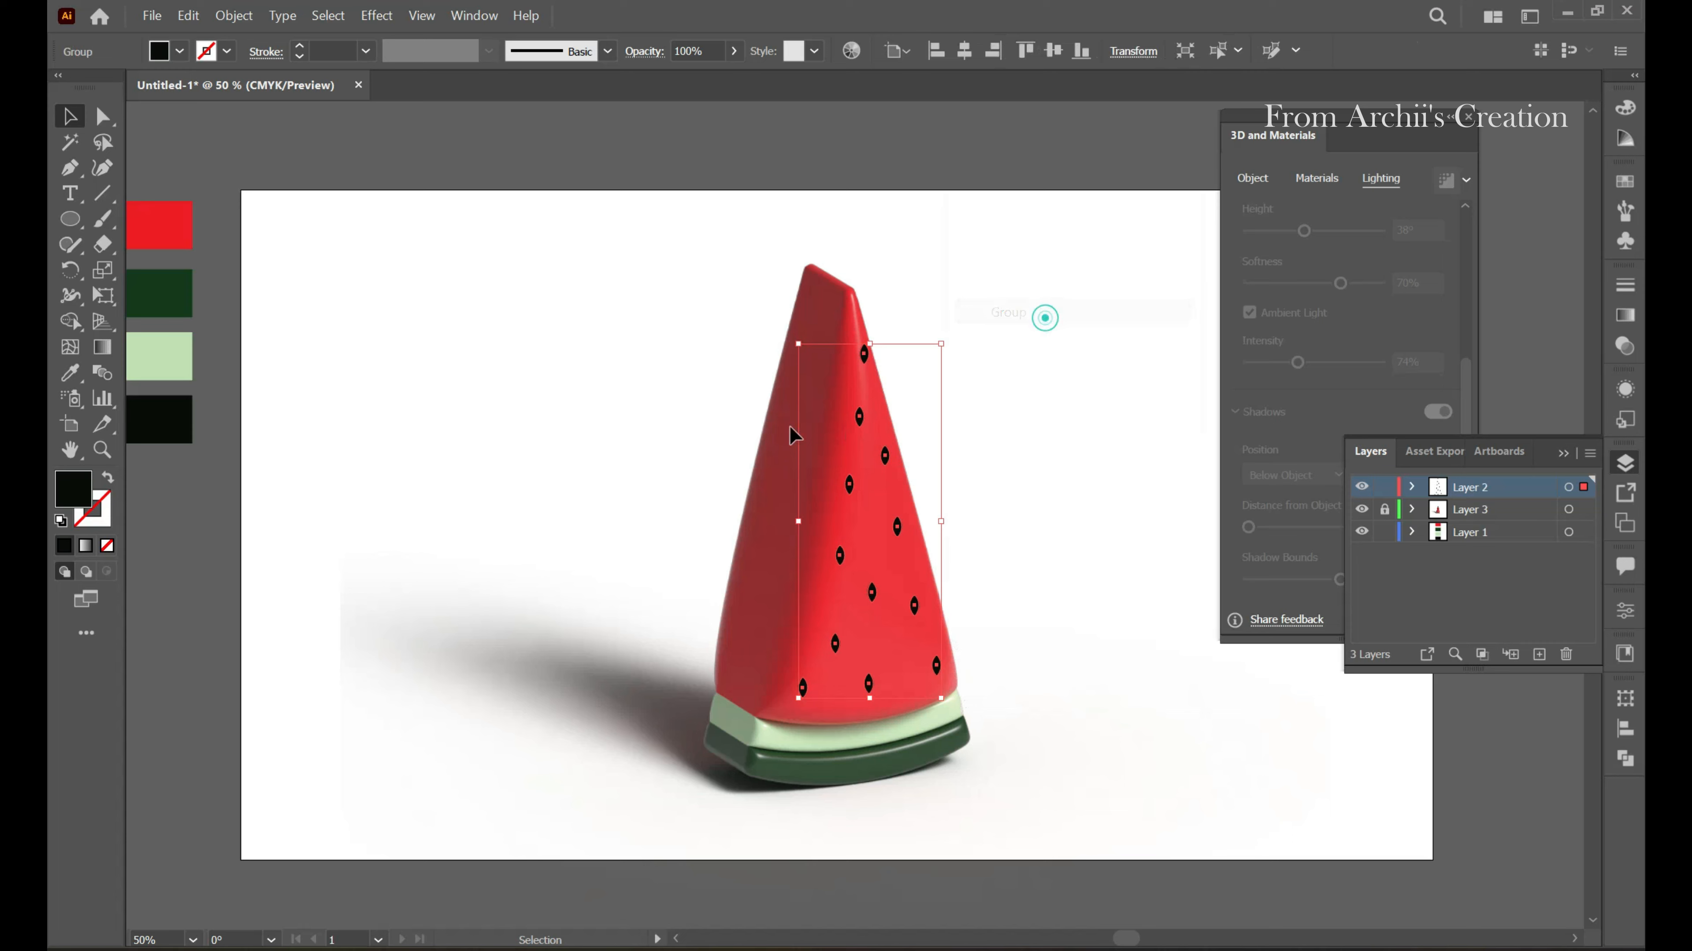
click(1384, 509)
click(1562, 454)
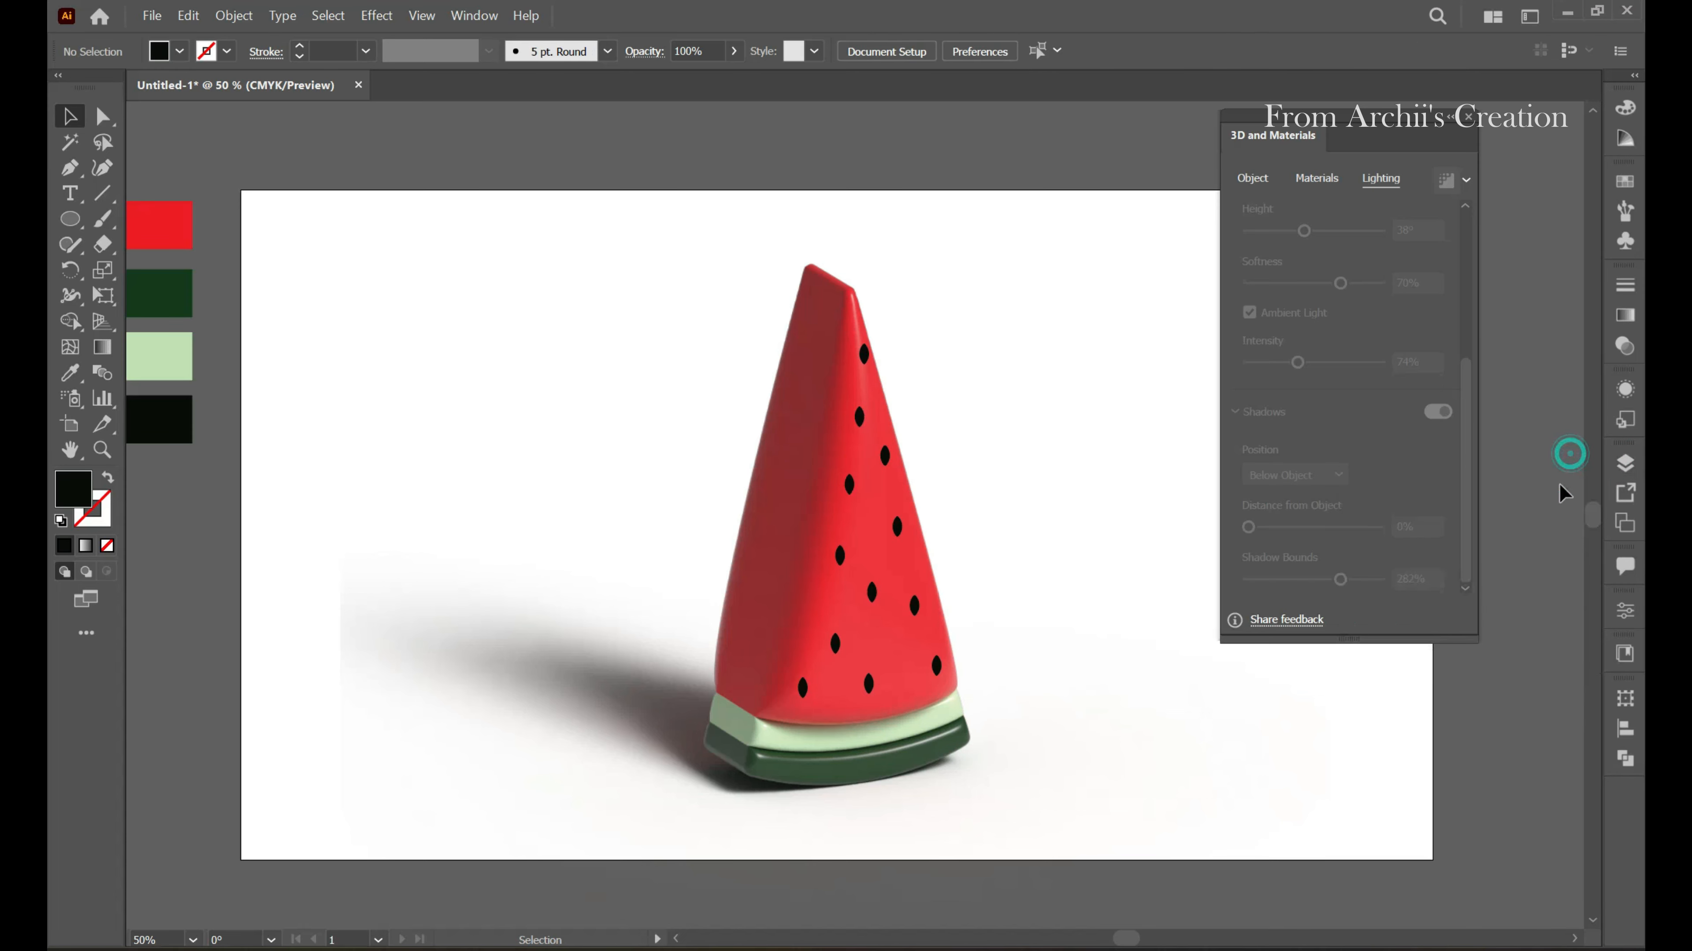
Apply the 3D Inflate effect to the seed group with 53% volume, inflated on both sides
click(849, 485)
scroll(874, 490, up, 2)
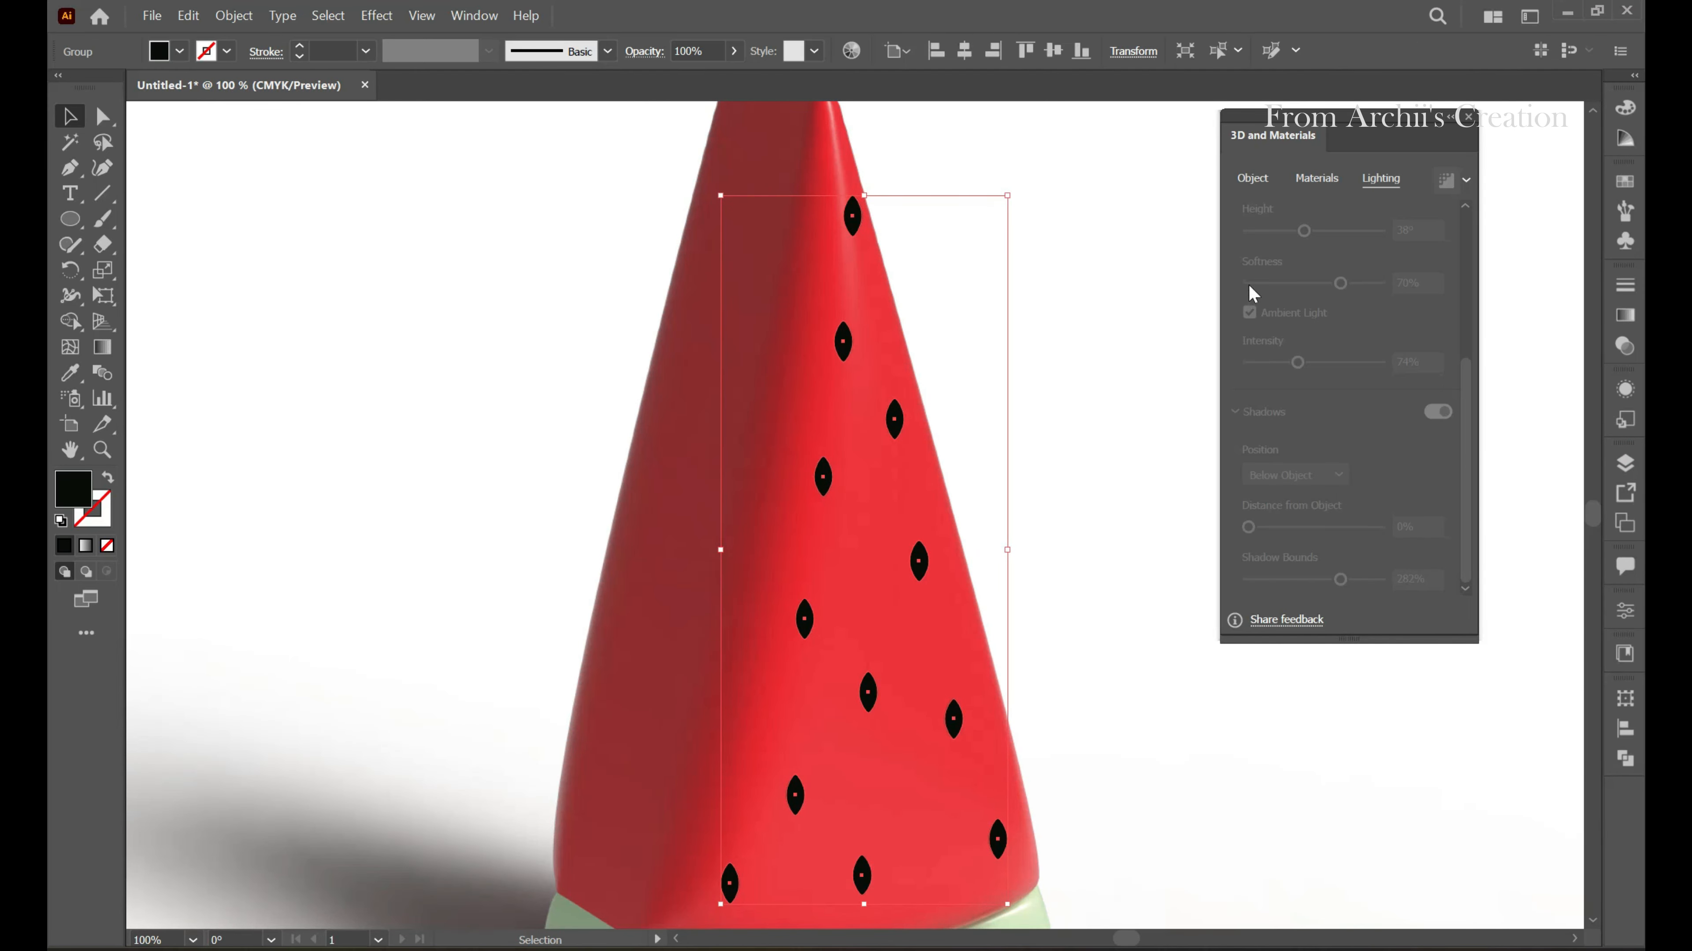
click(1253, 178)
scroll(1329, 339, up, 5)
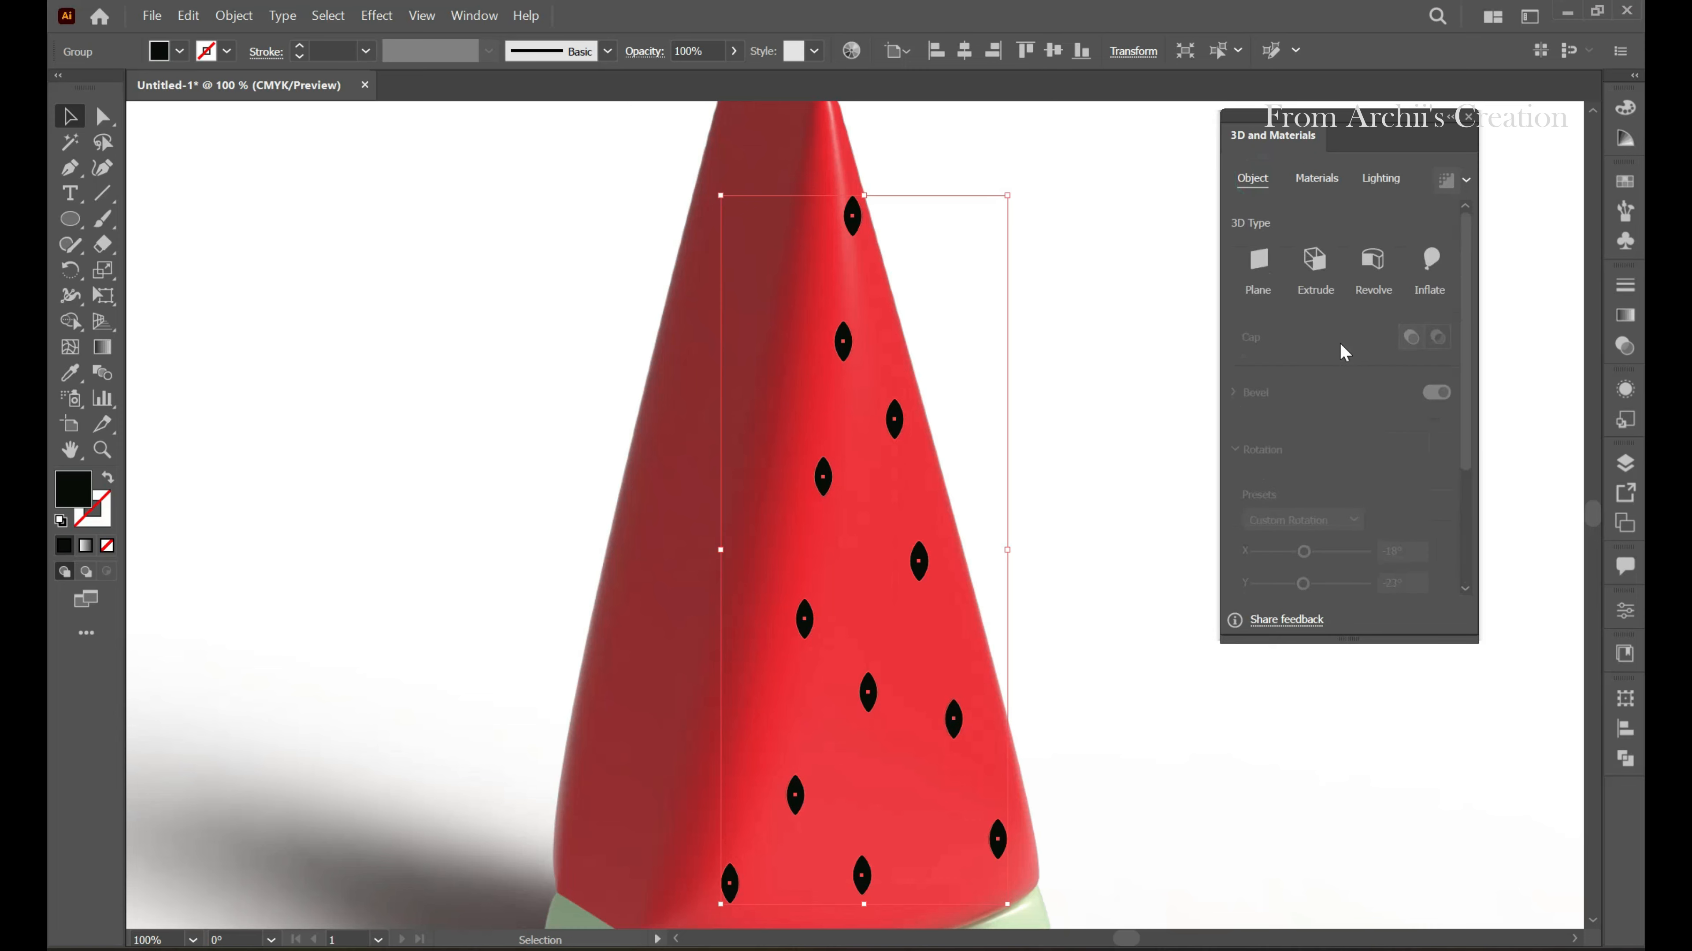
click(1430, 262)
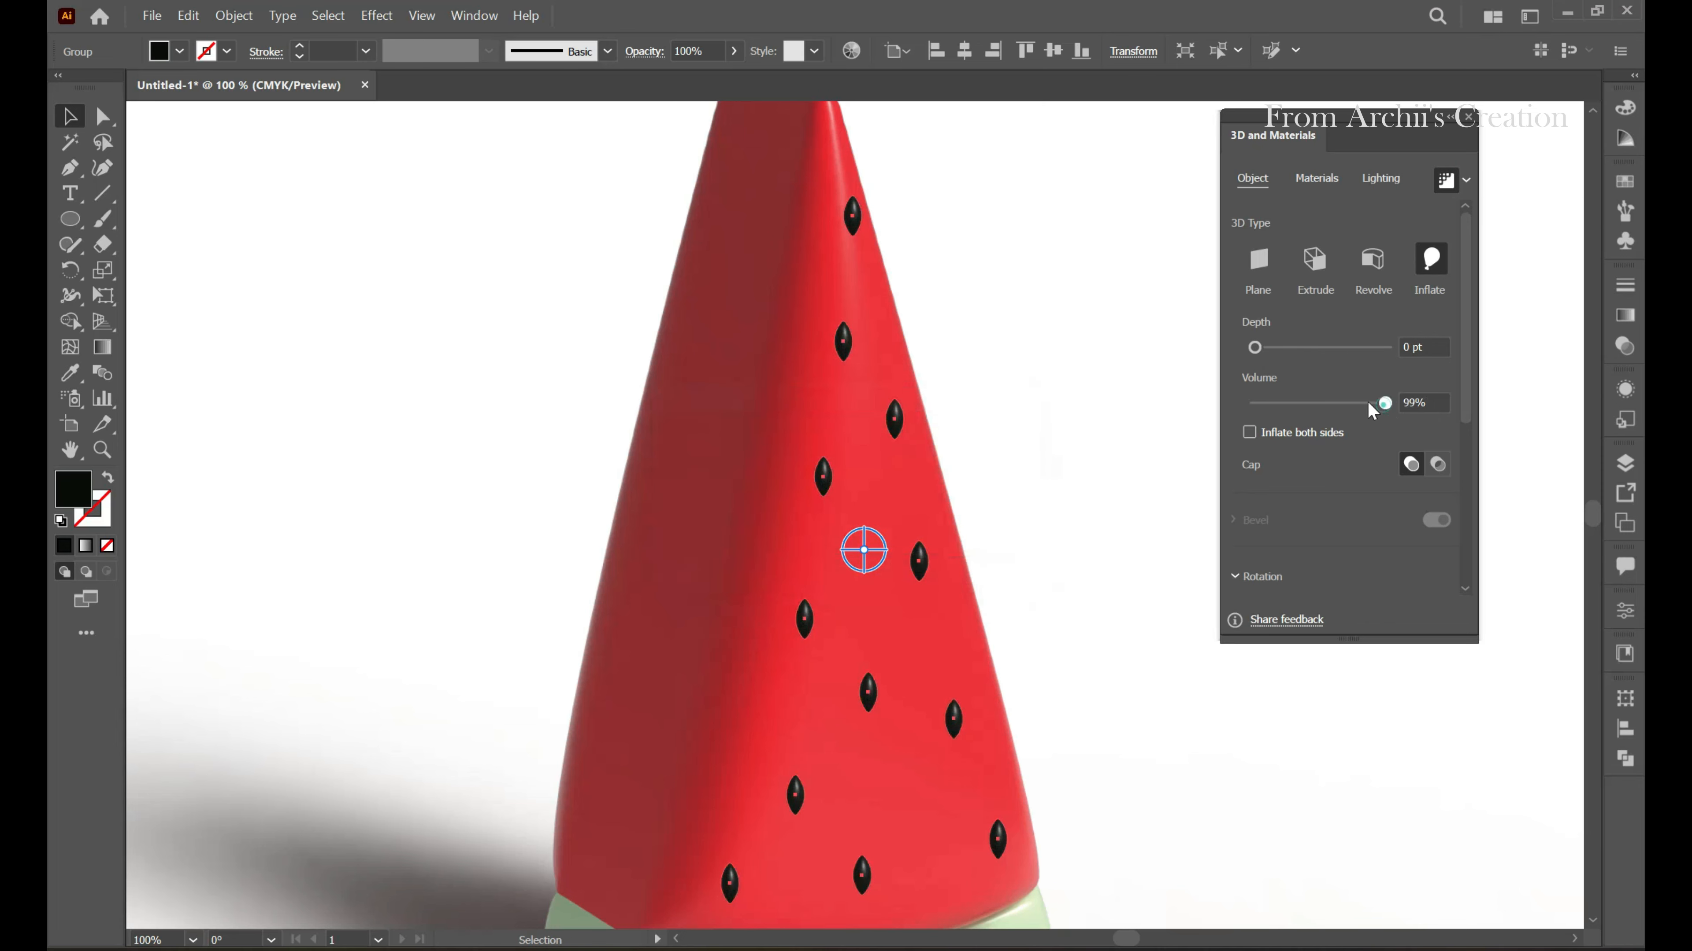
drag(1386, 403, 1325, 421)
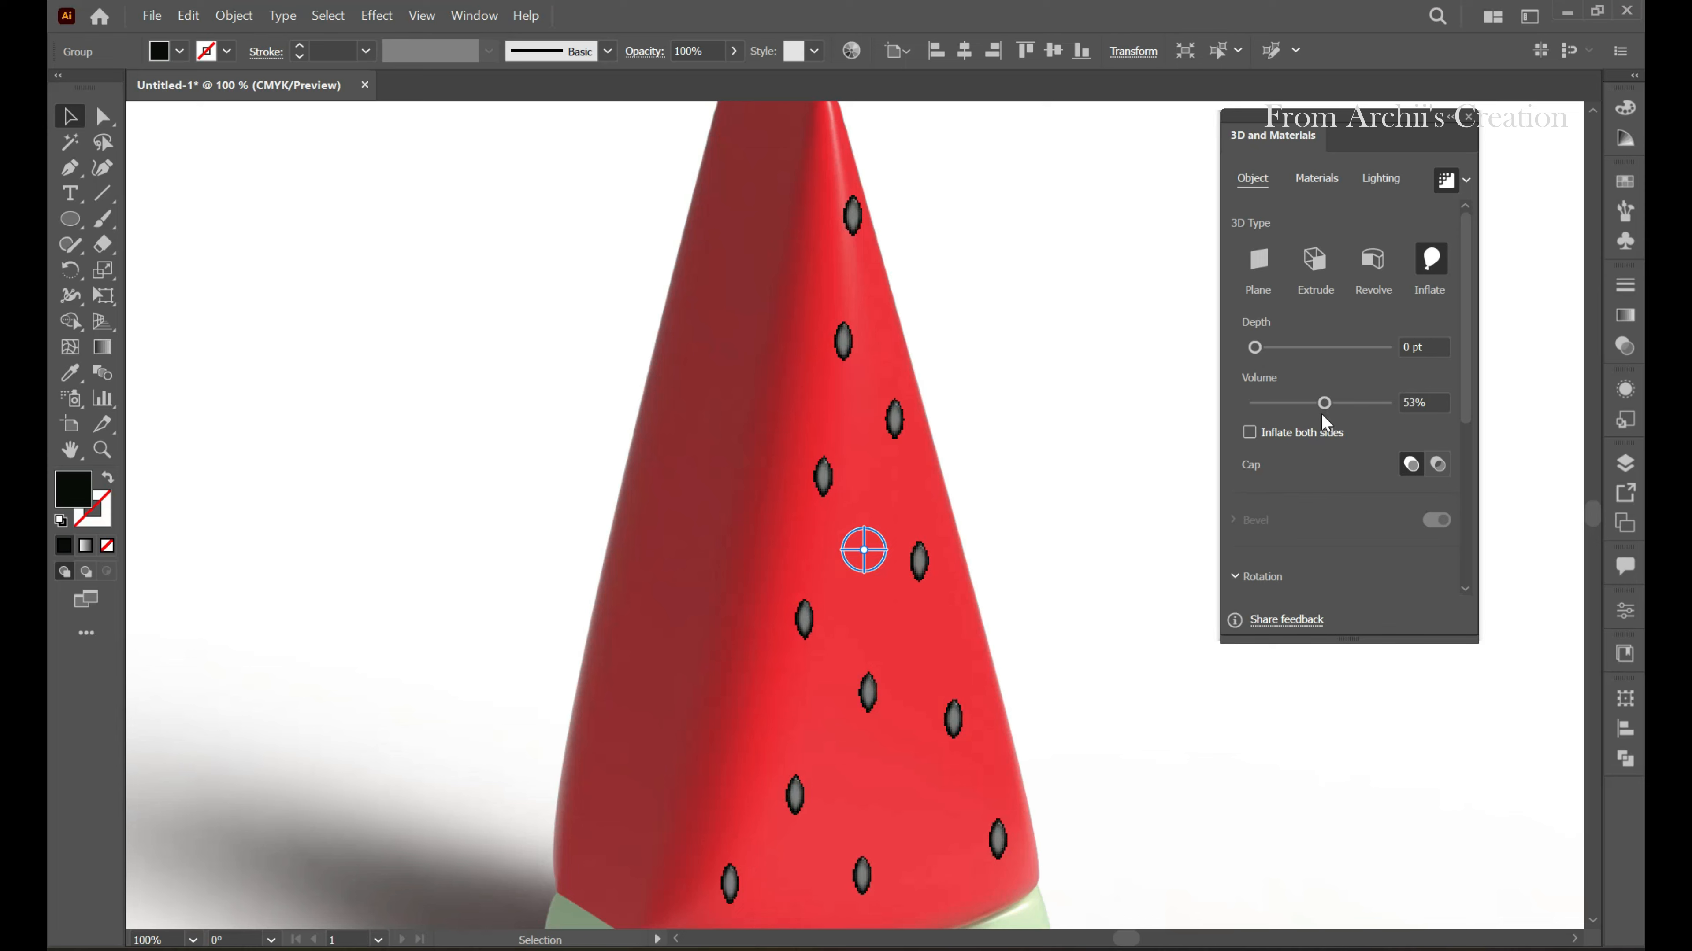
click(1249, 435)
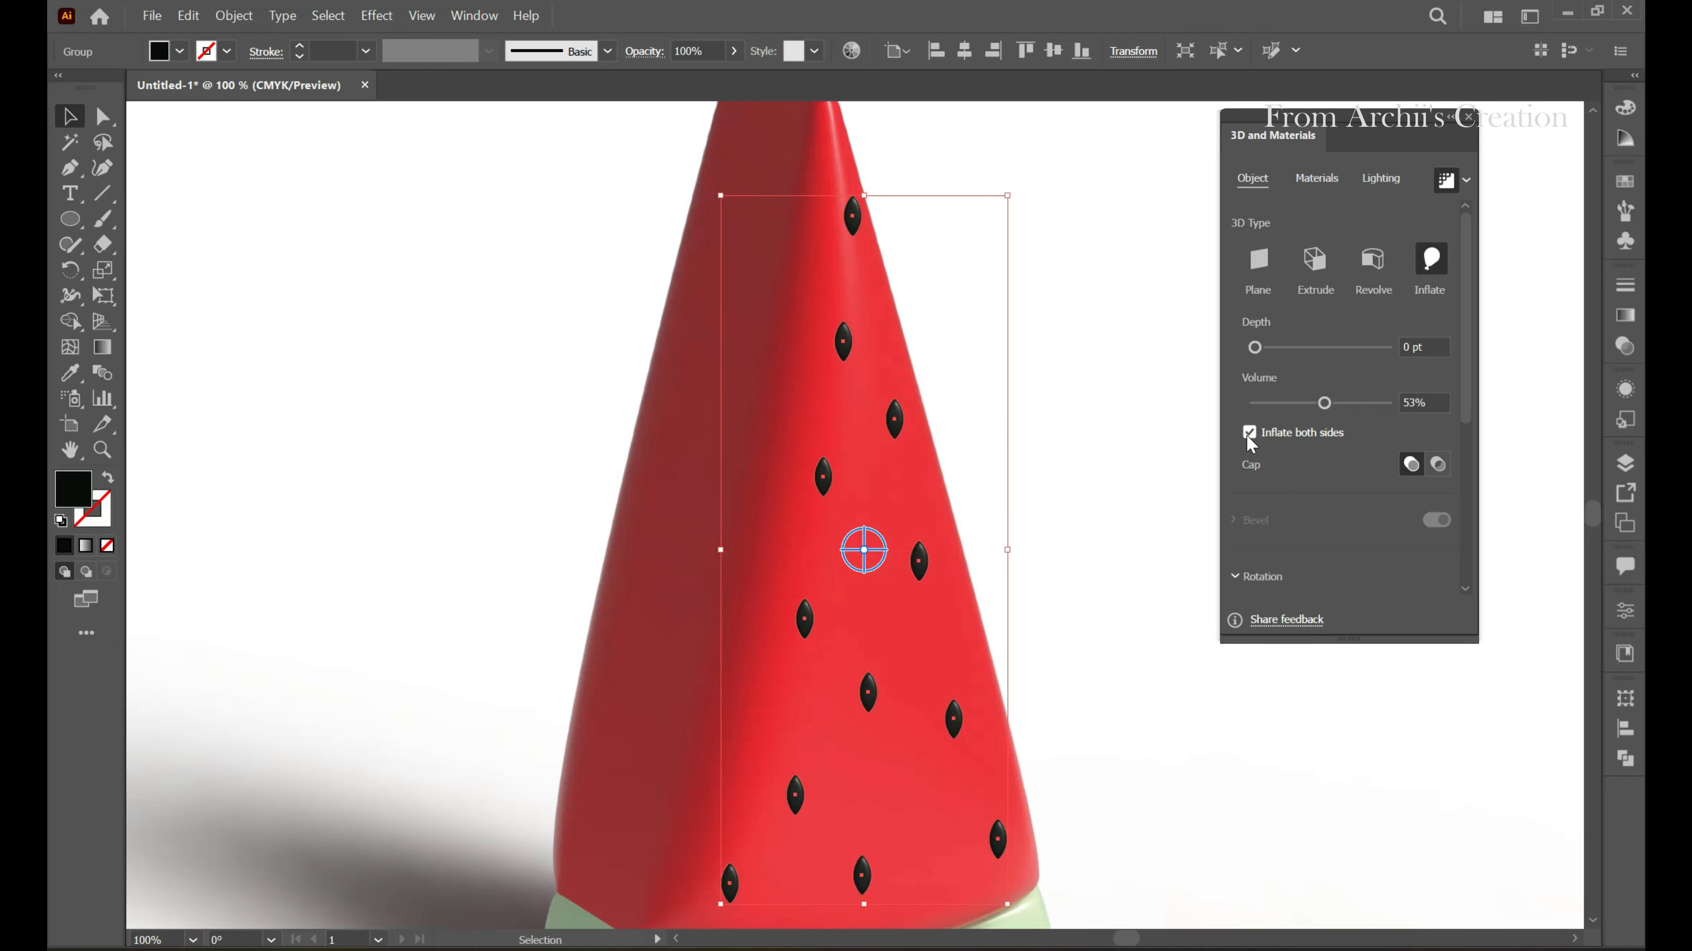
Rotate the inflated seeds with the Off-Axis Front preset
scroll(1251, 444, down, 3)
click(1298, 528)
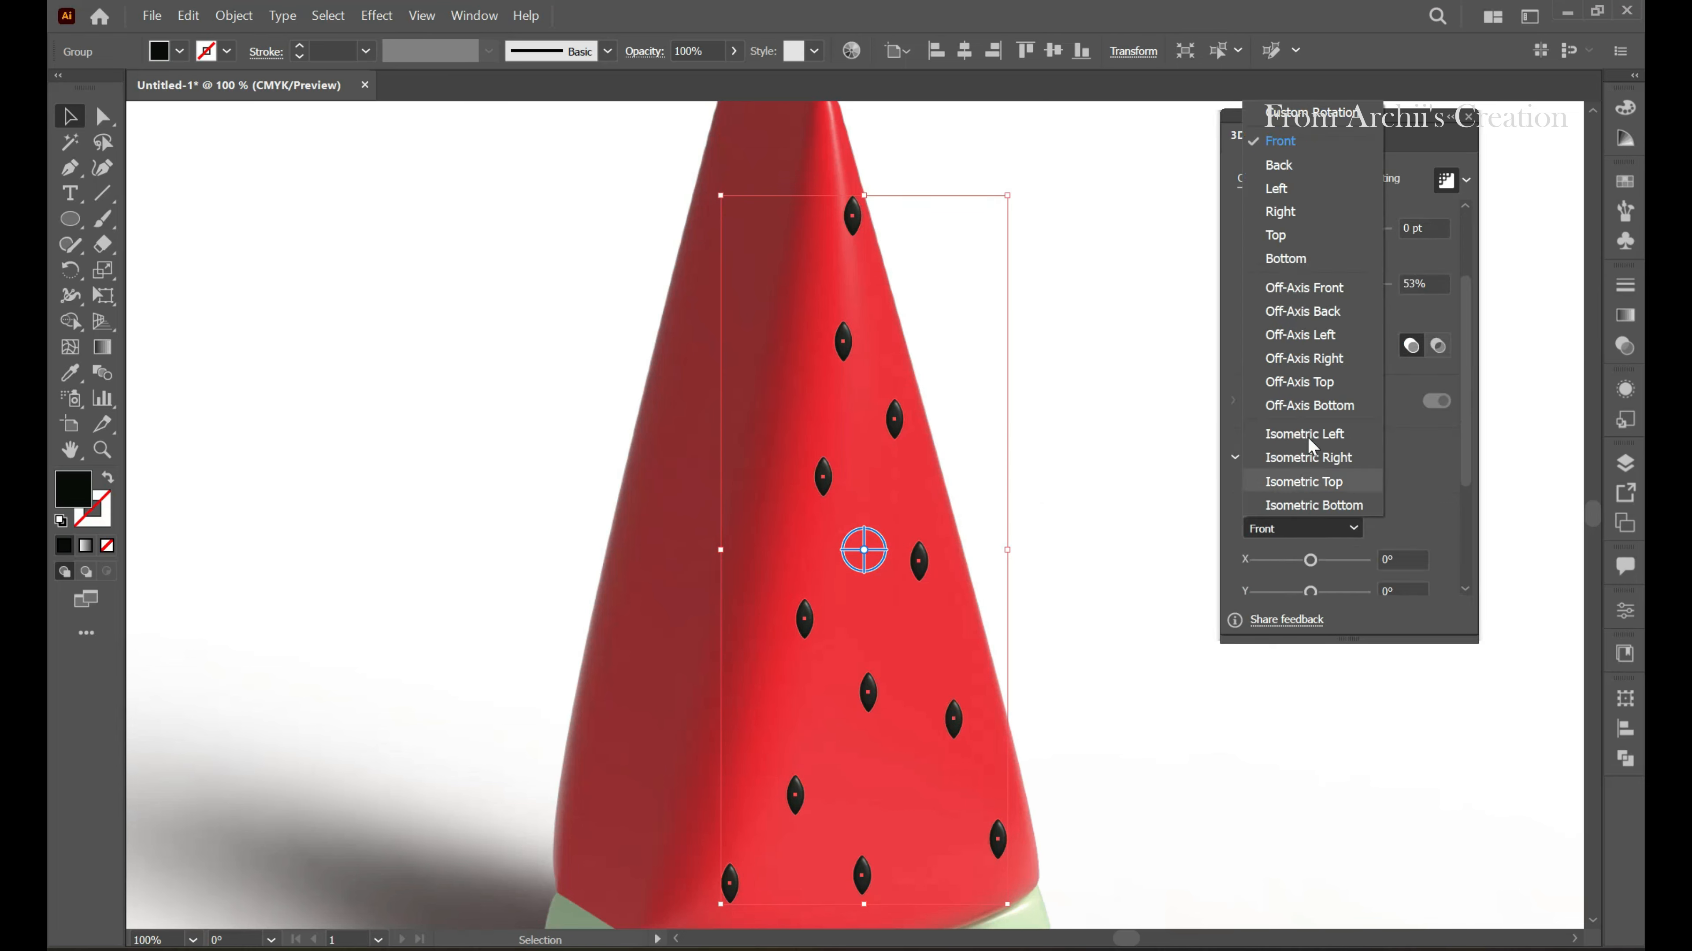
click(1312, 288)
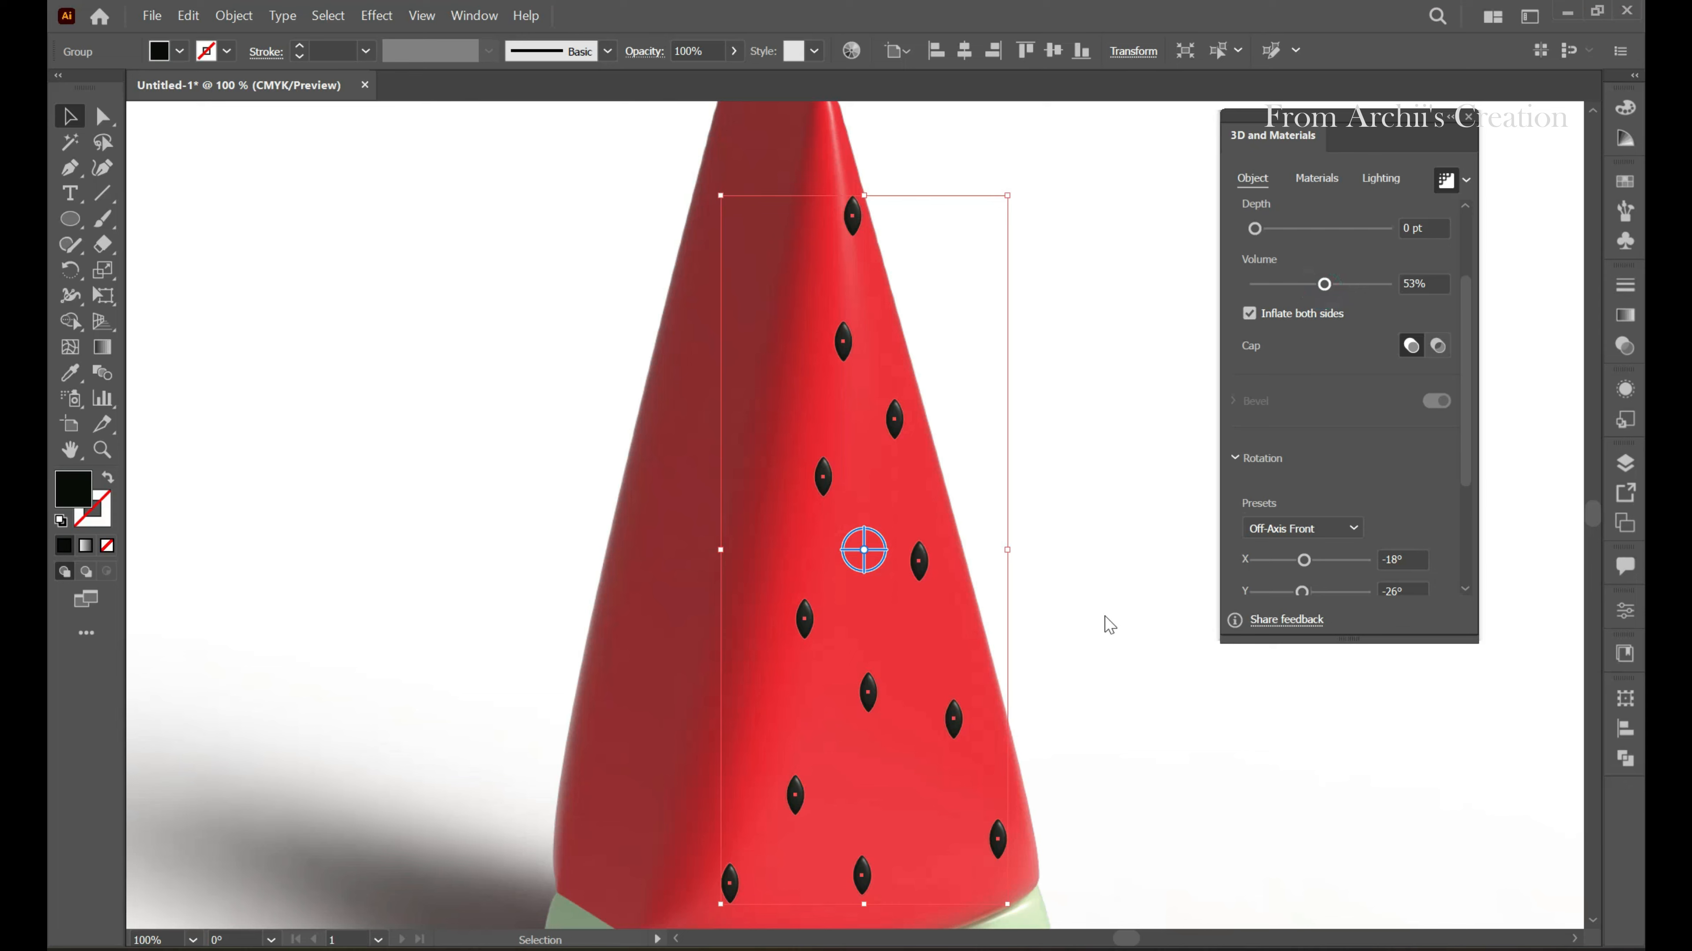
Slightly lower the roughness of the seeds' material
click(1313, 179)
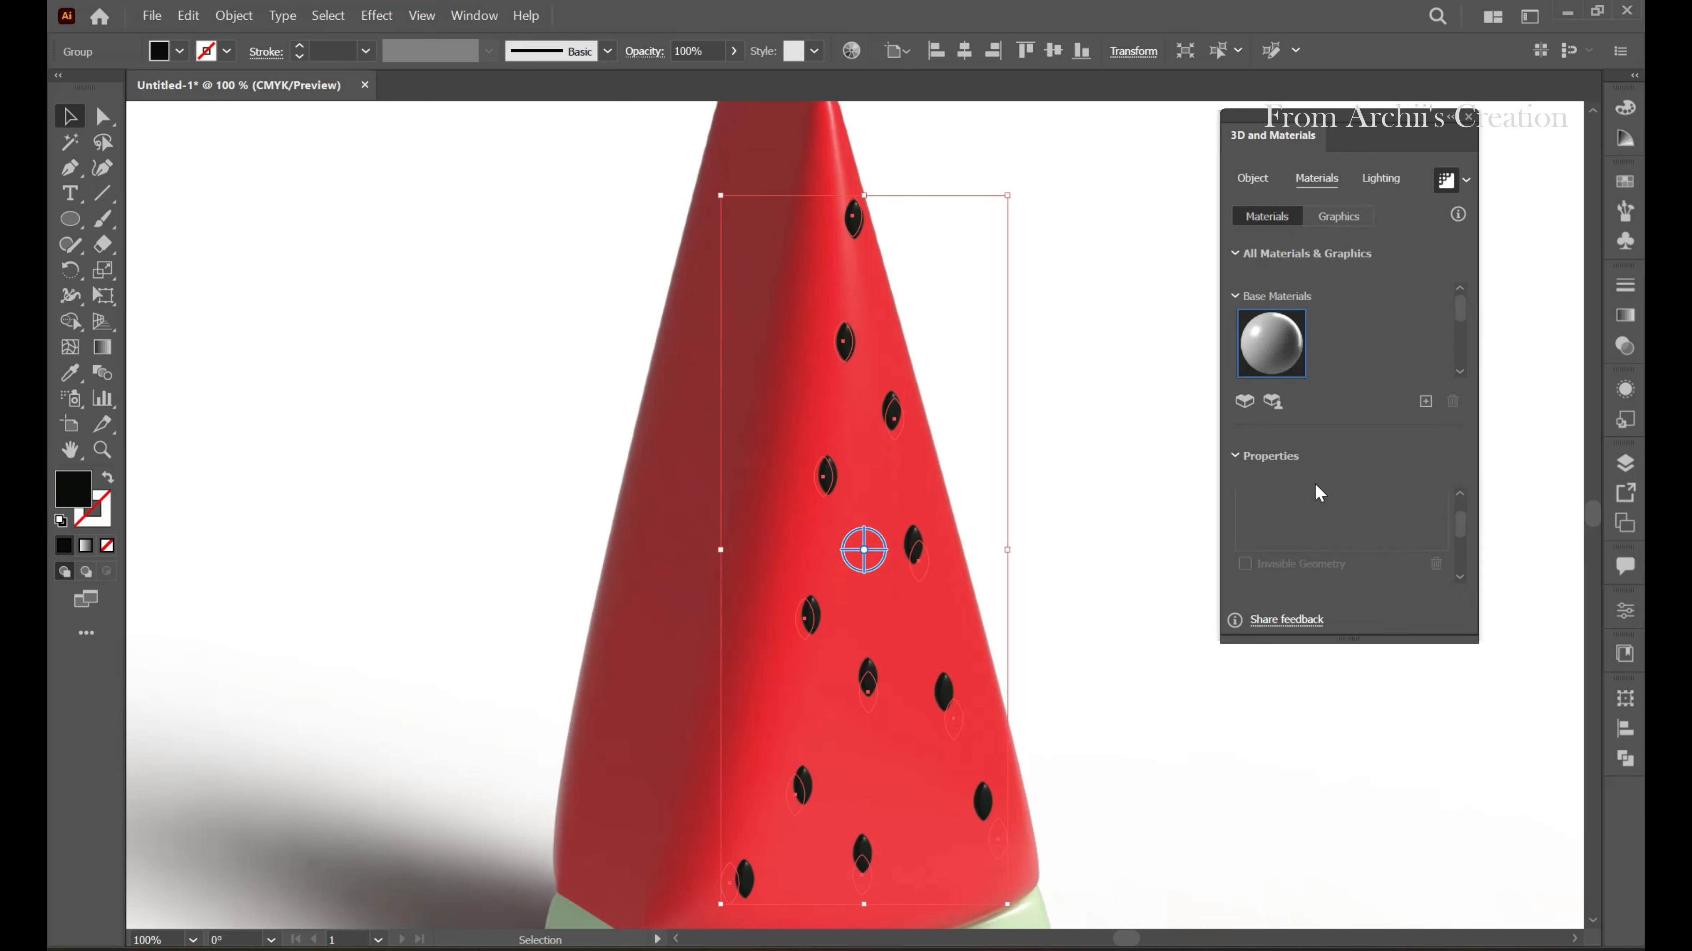
scroll(1435, 359, down, 2)
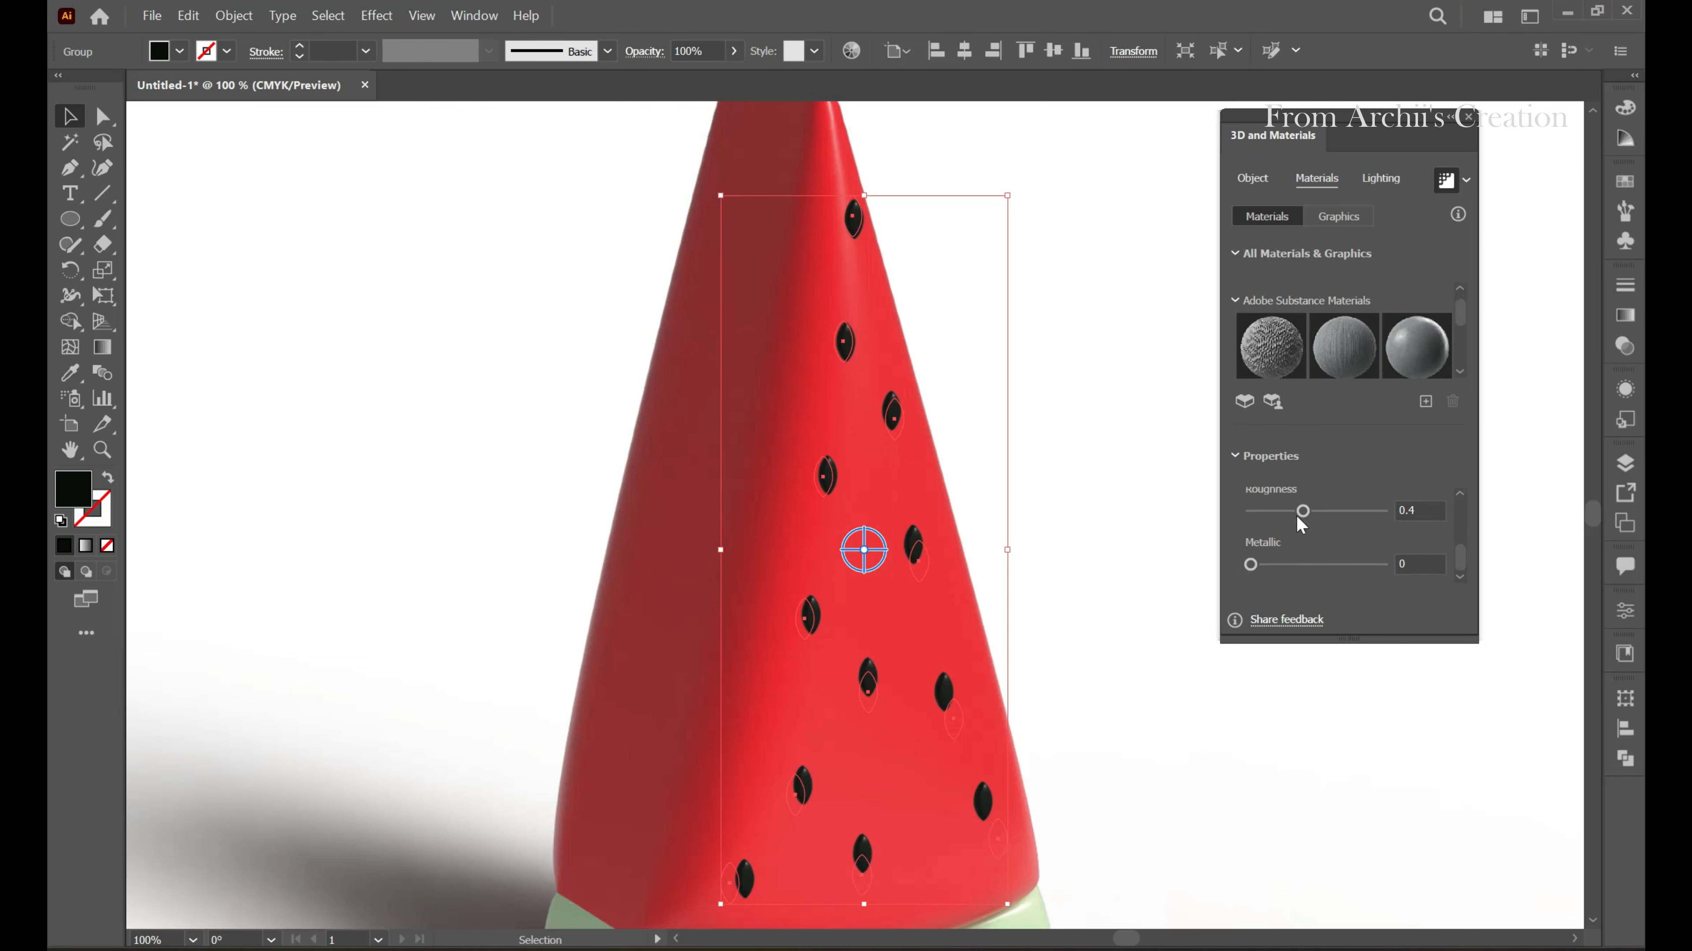
drag(1303, 511, 1296, 512)
Review the seeds' lighting settings and examine the inflated seeds up close on the slice
click(1380, 178)
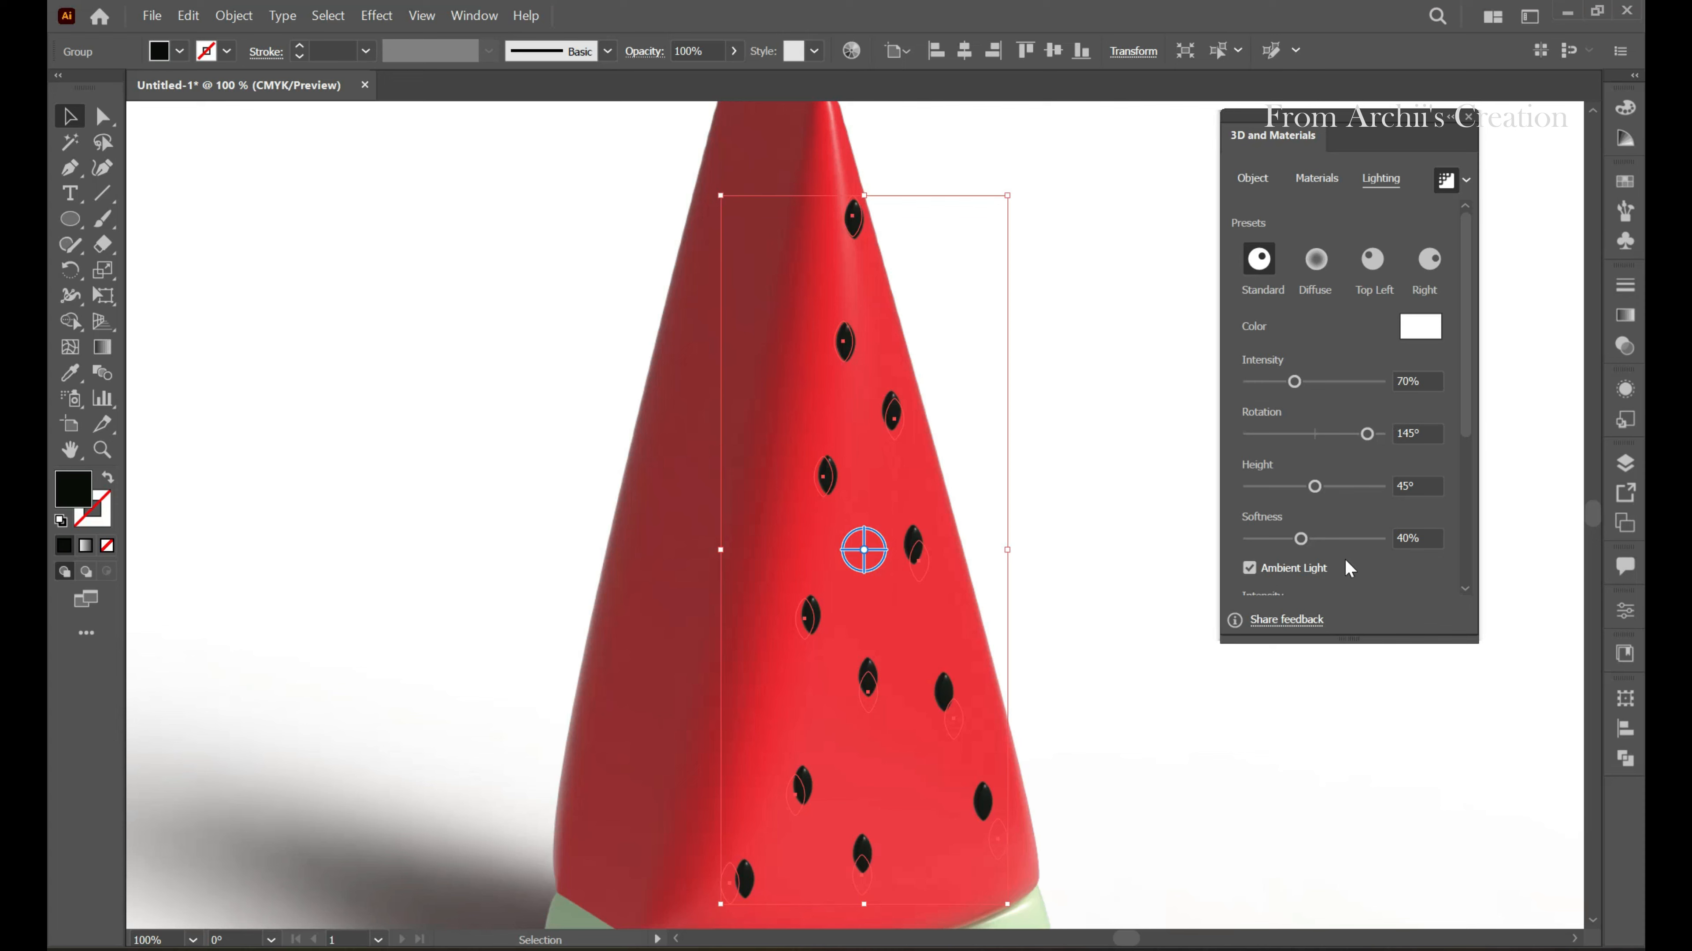
scroll(1336, 520, down, 5)
scroll(1336, 520, up, 5)
click(1251, 182)
click(1114, 448)
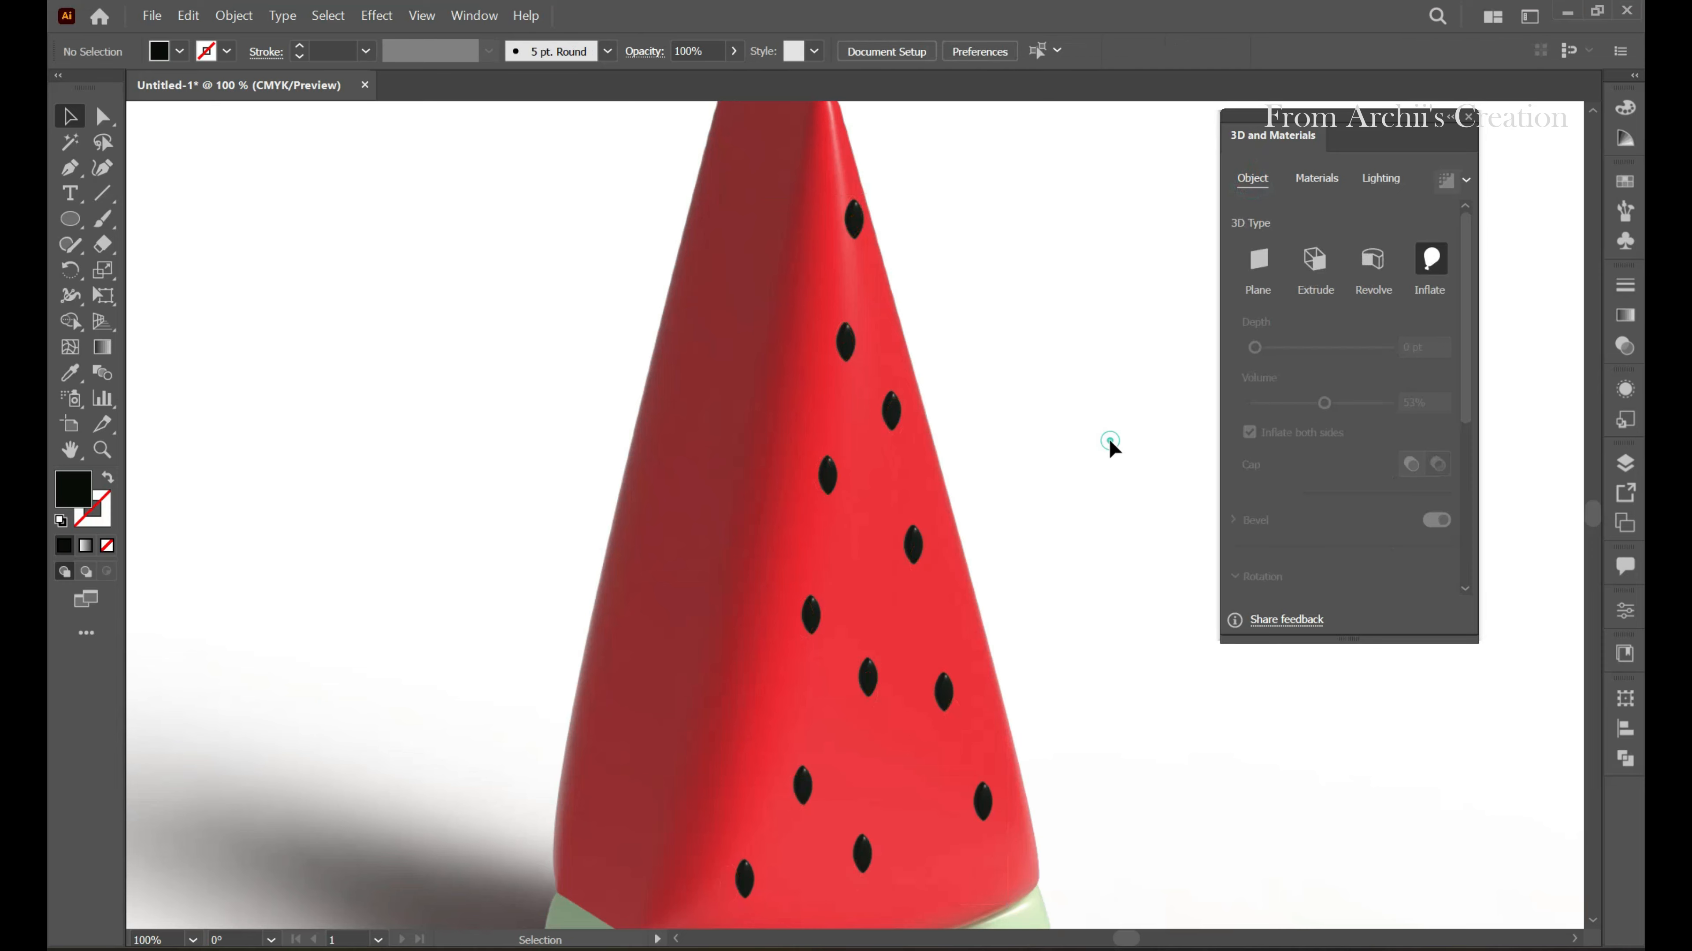
scroll(751, 567, up, 2)
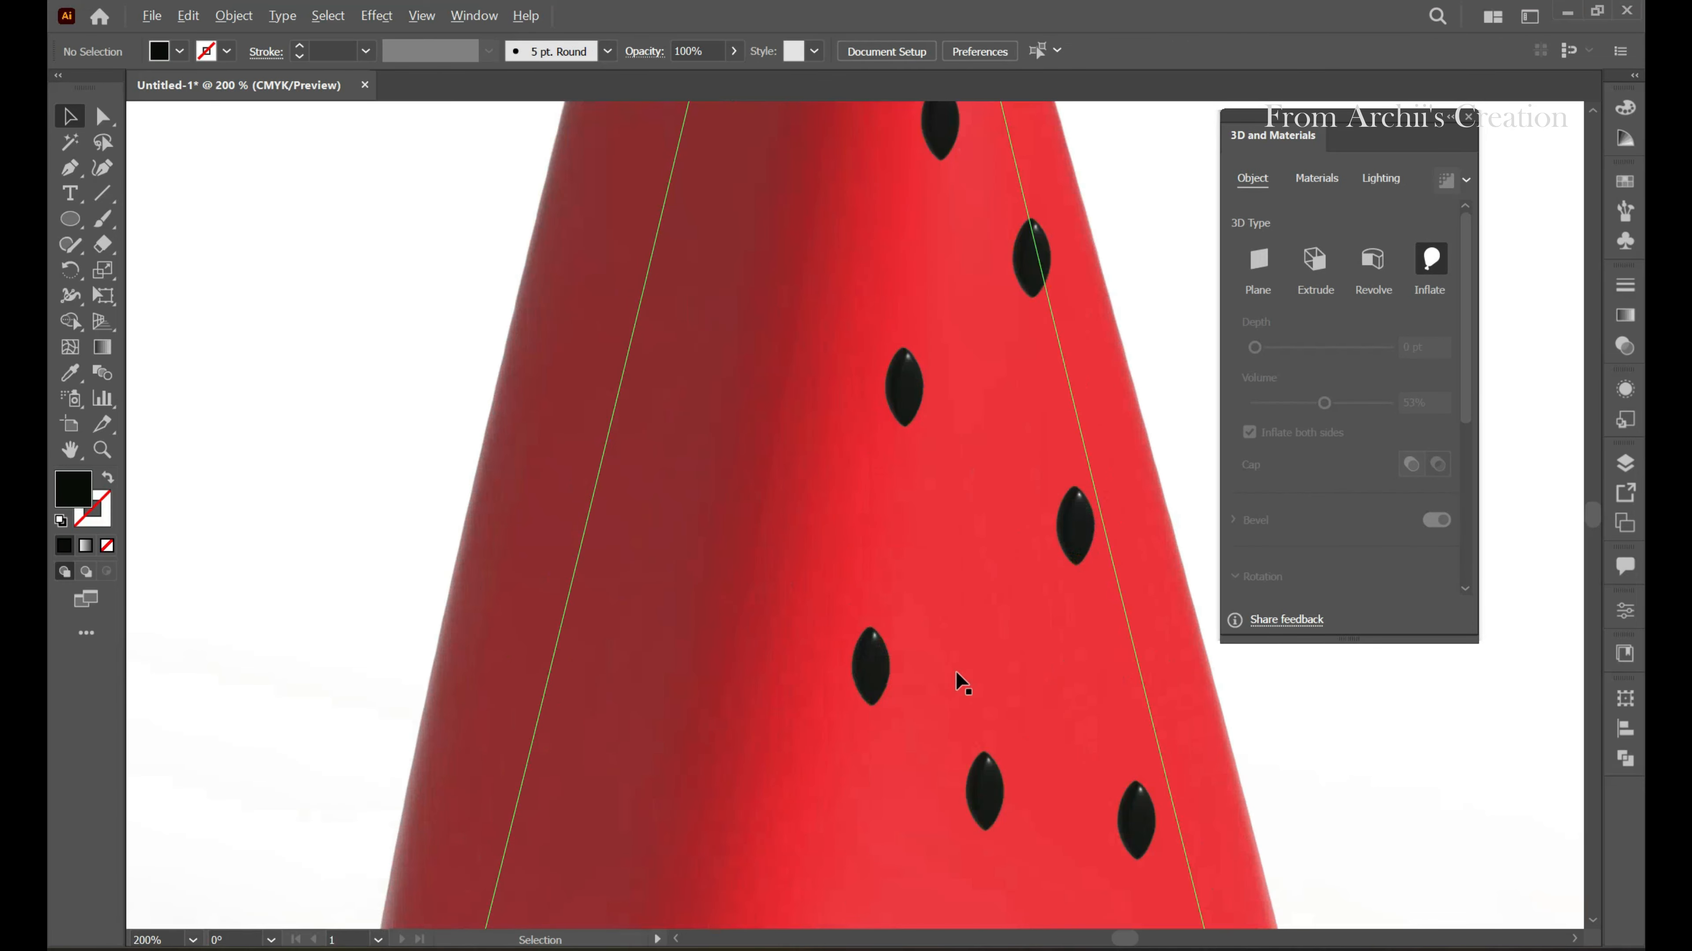
scroll(980, 683, up, 2)
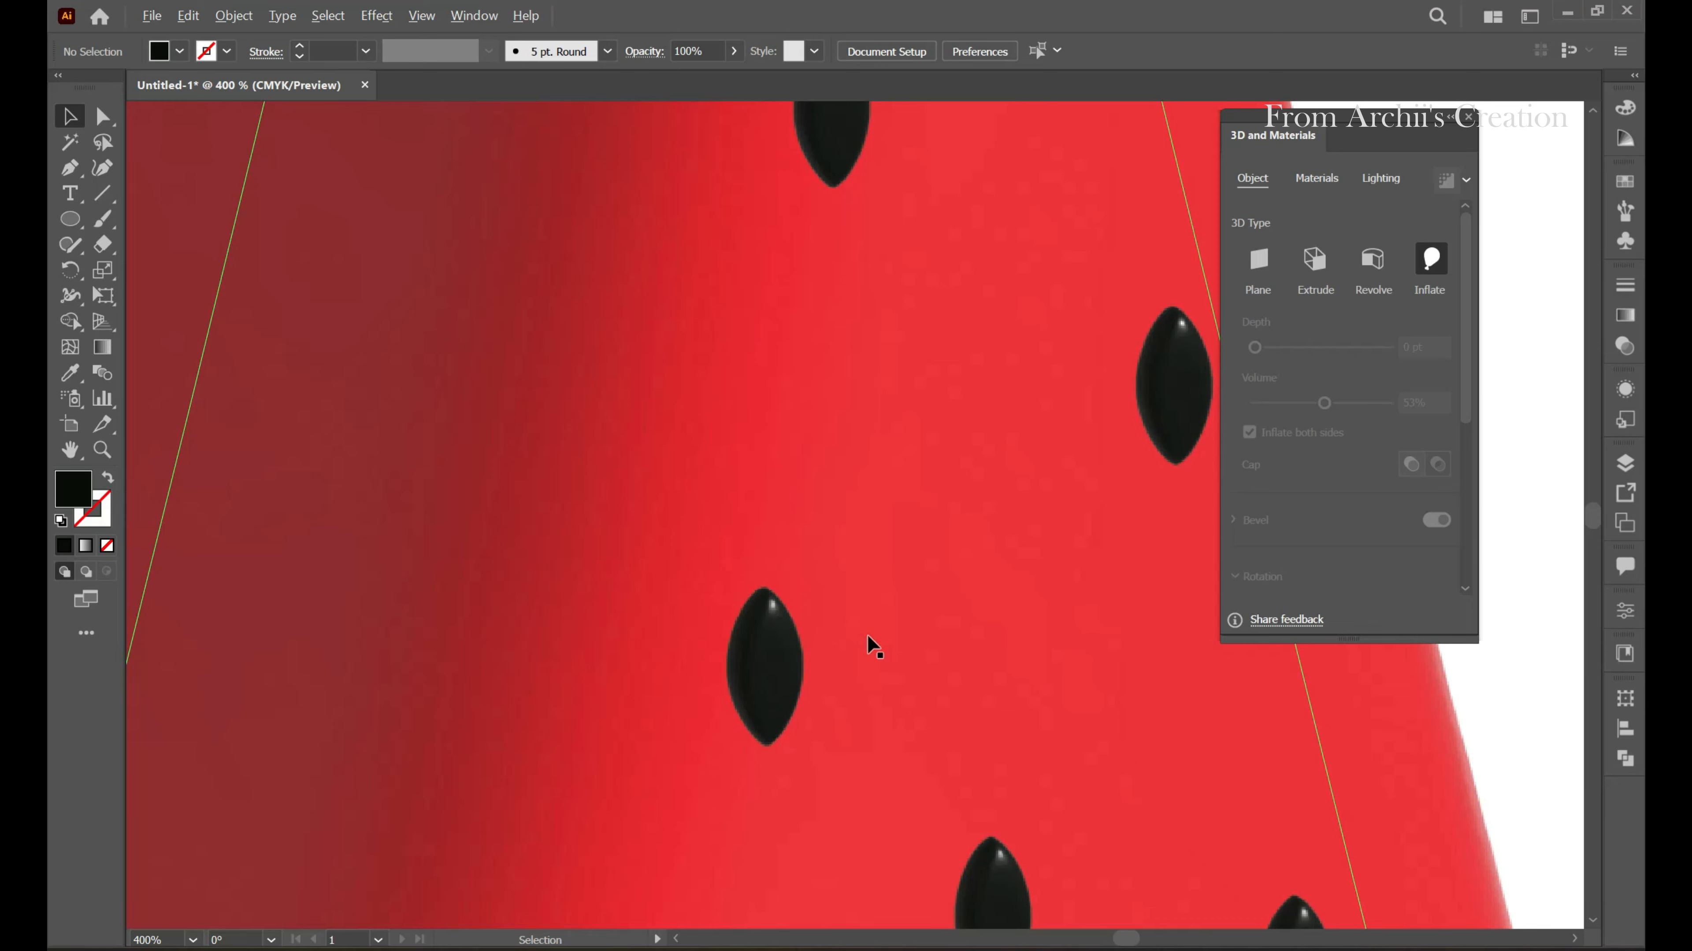
Select the watermelon slice and raise its light softness to 74%
scroll(871, 647, down, 5)
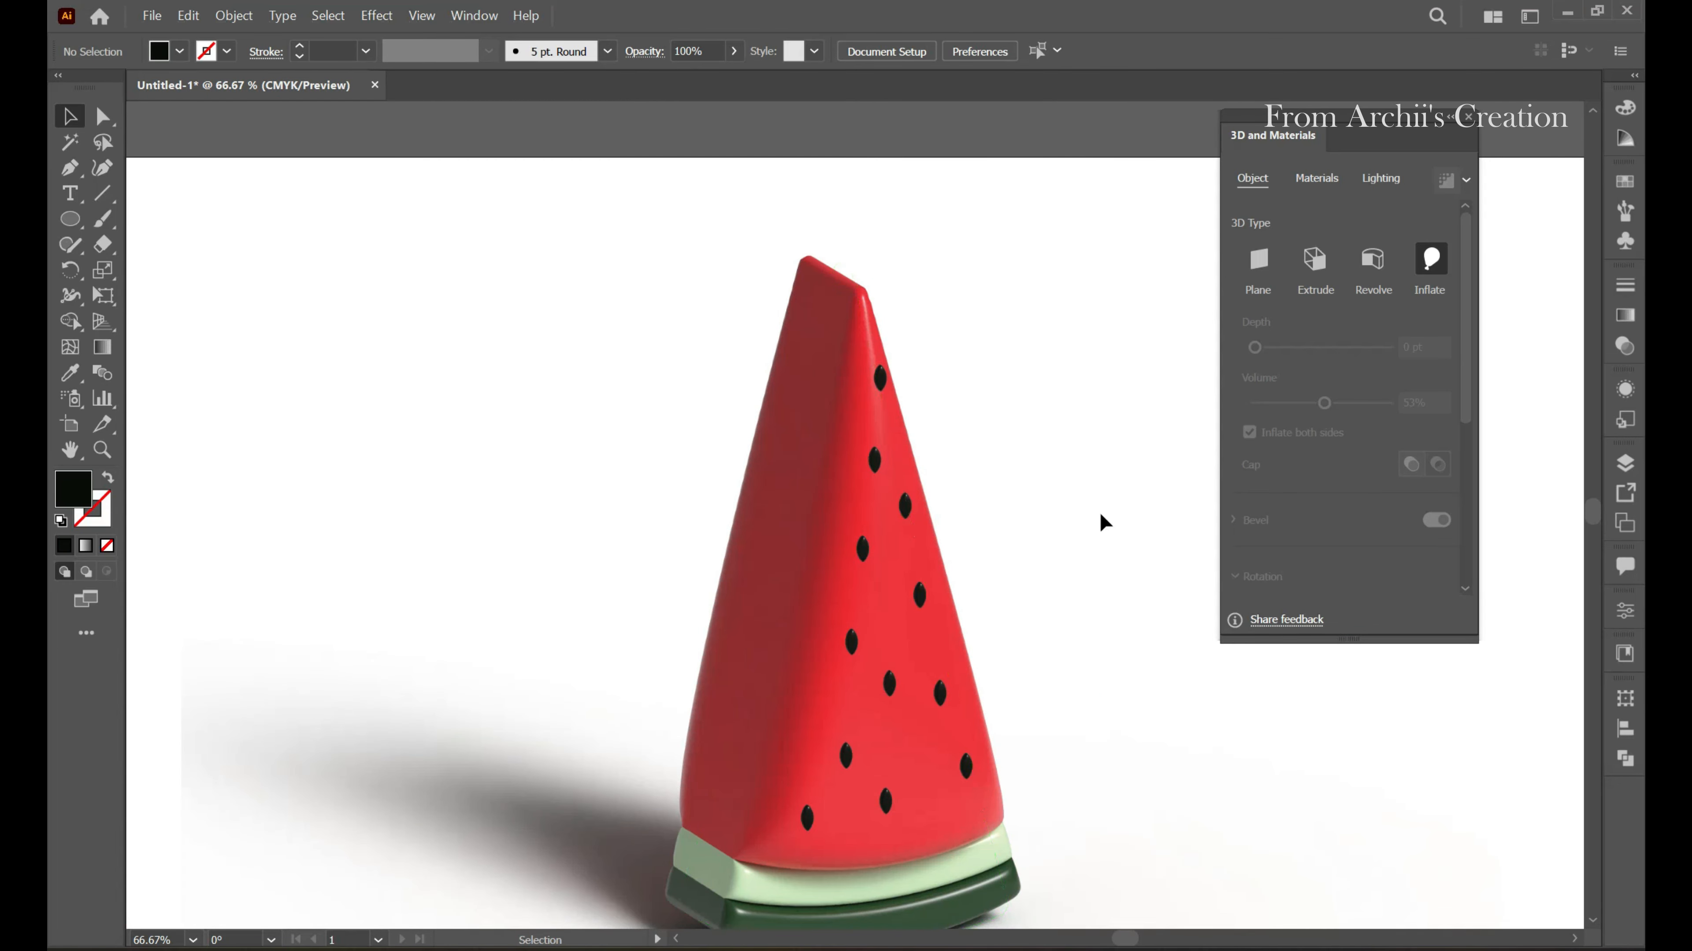
scroll(1106, 523, down, 1)
click(763, 622)
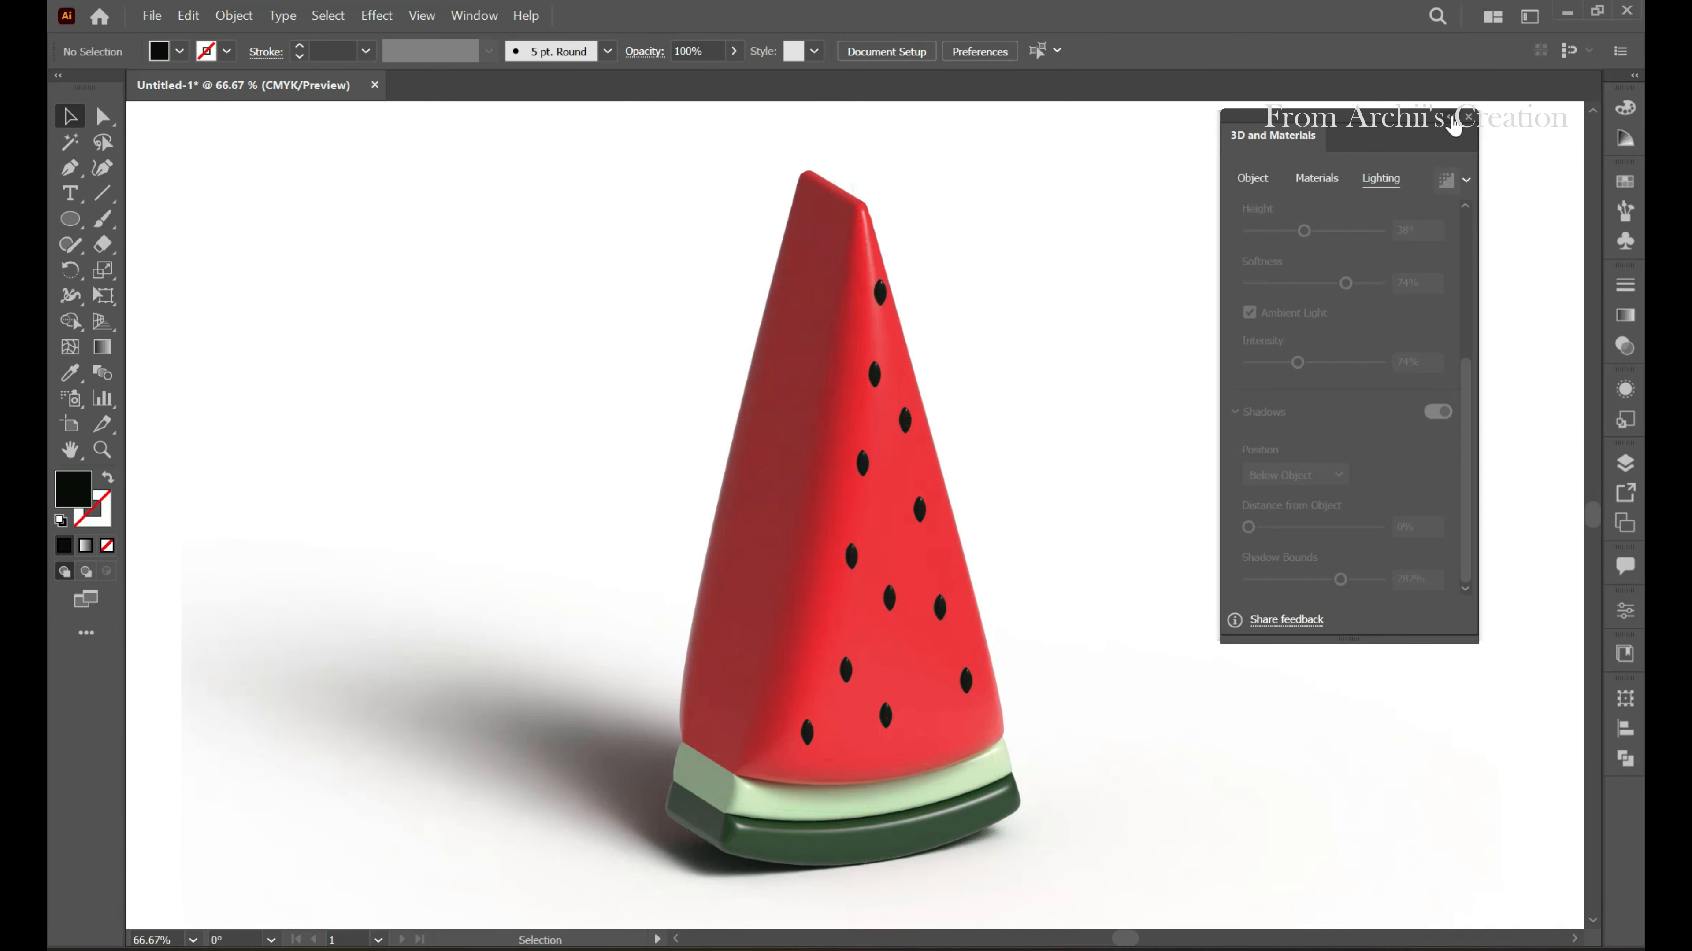
Put away the 3D settings and examine the seeds, red flesh and rind of the rendered slice up close
click(1466, 118)
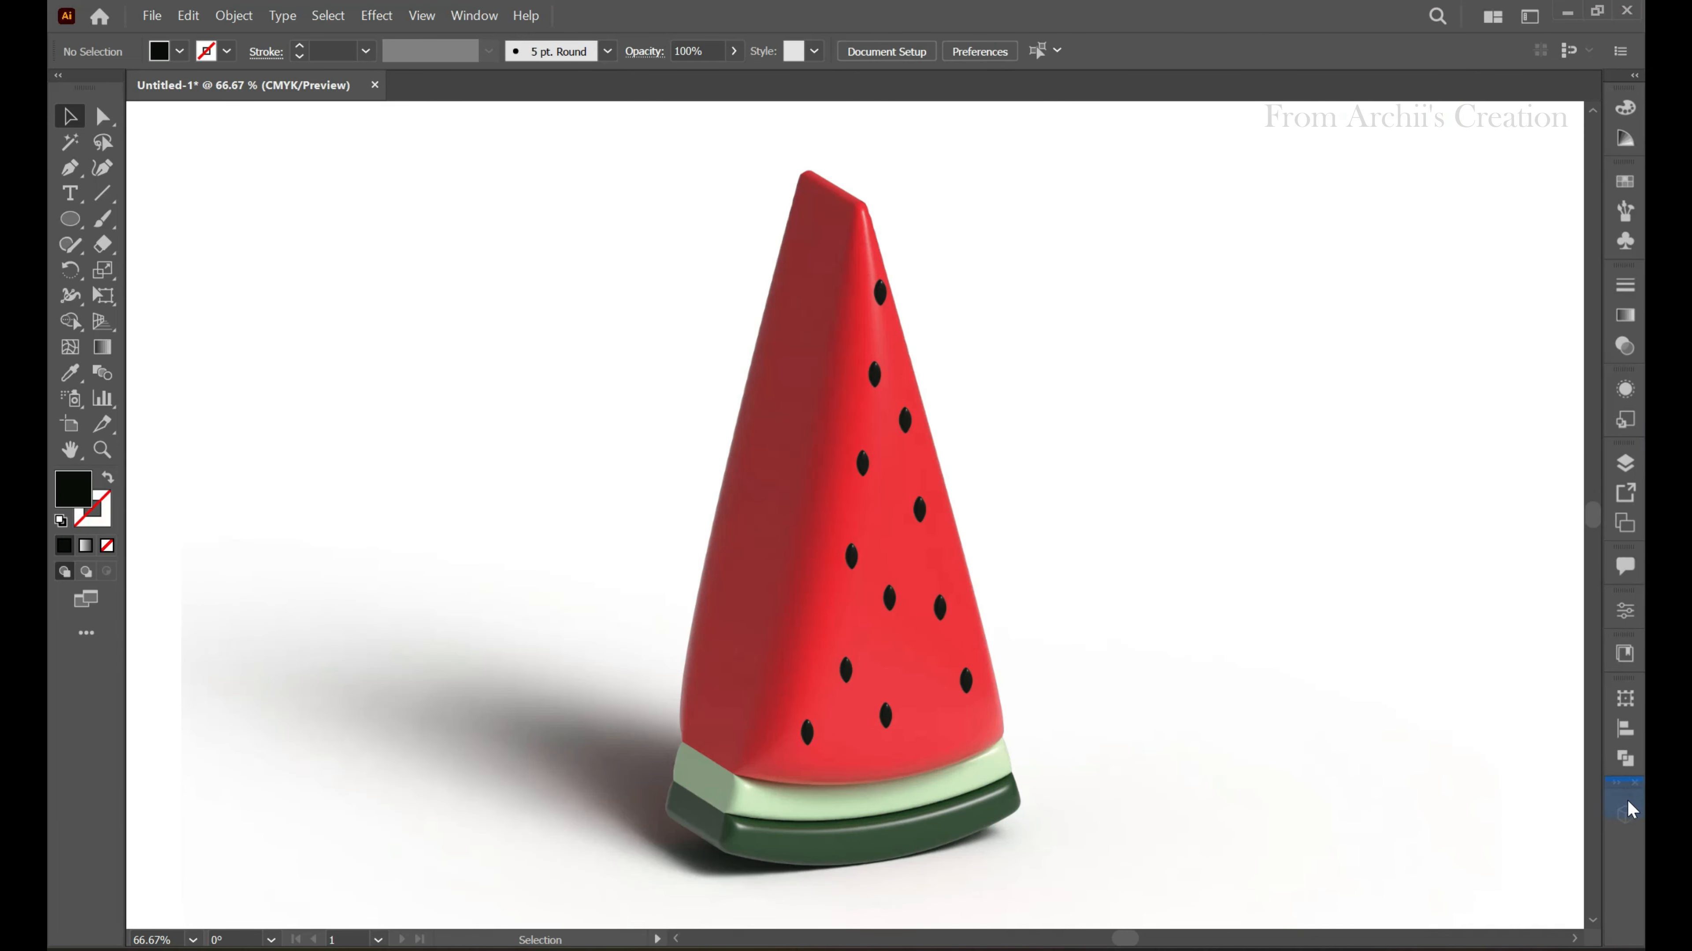
key(ctrl+equal)
key(ctrl+equal)
key(ctrl+equal)
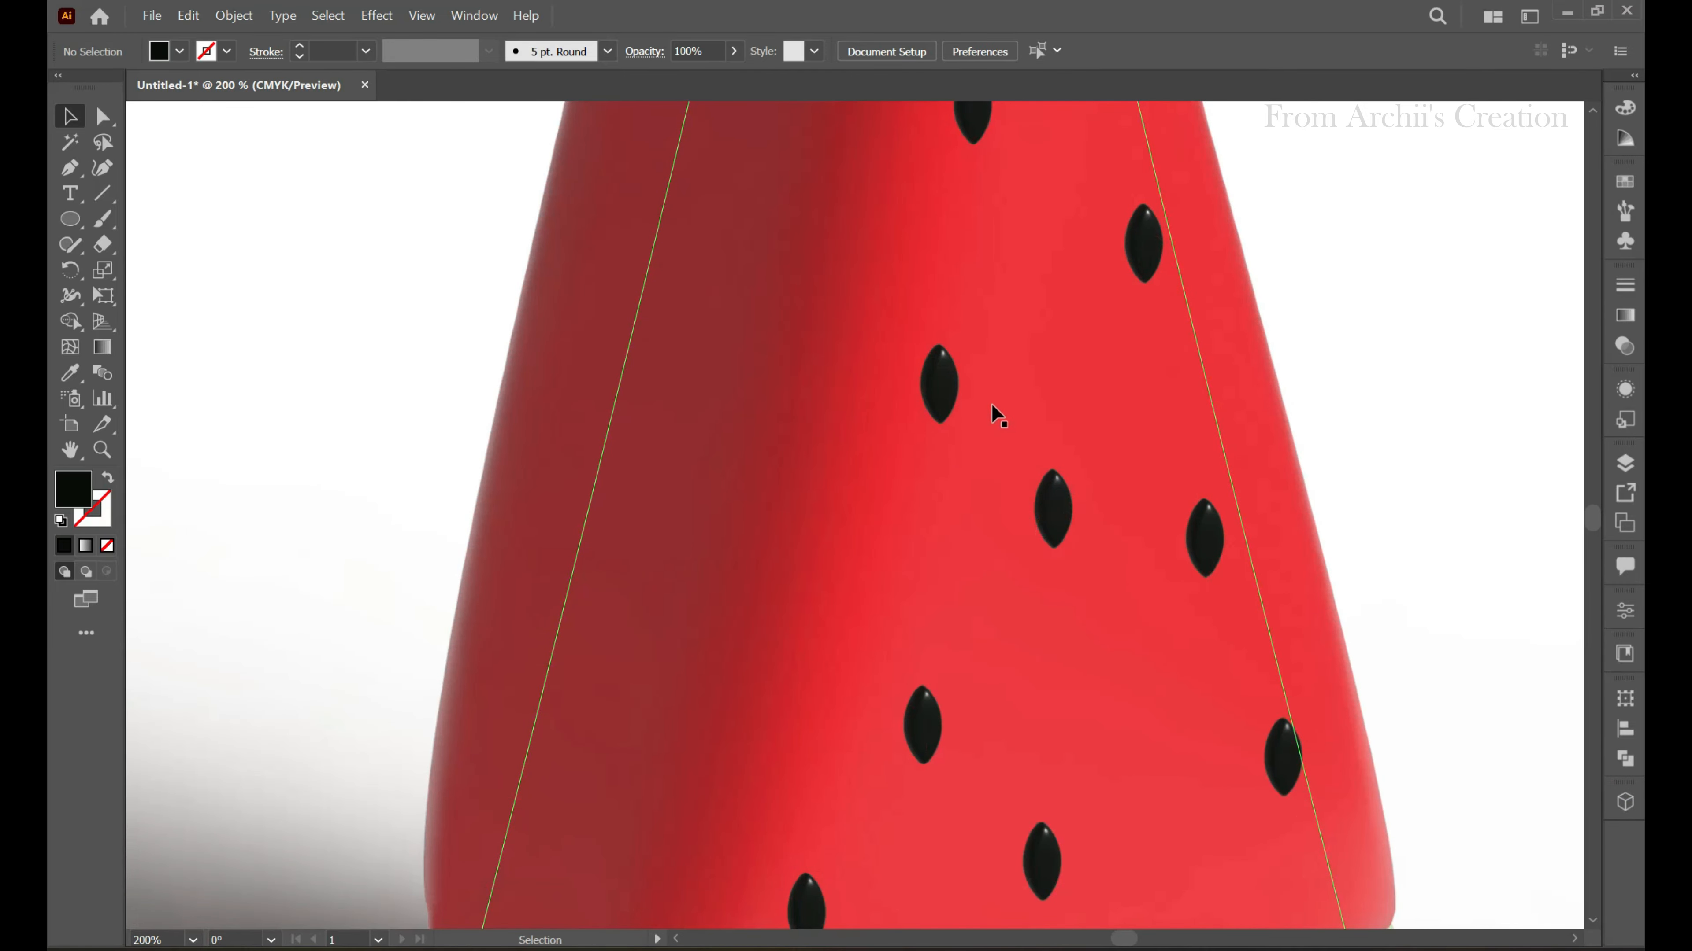
scroll(1053, 802, down, 3)
scroll(1052, 800, down, 13)
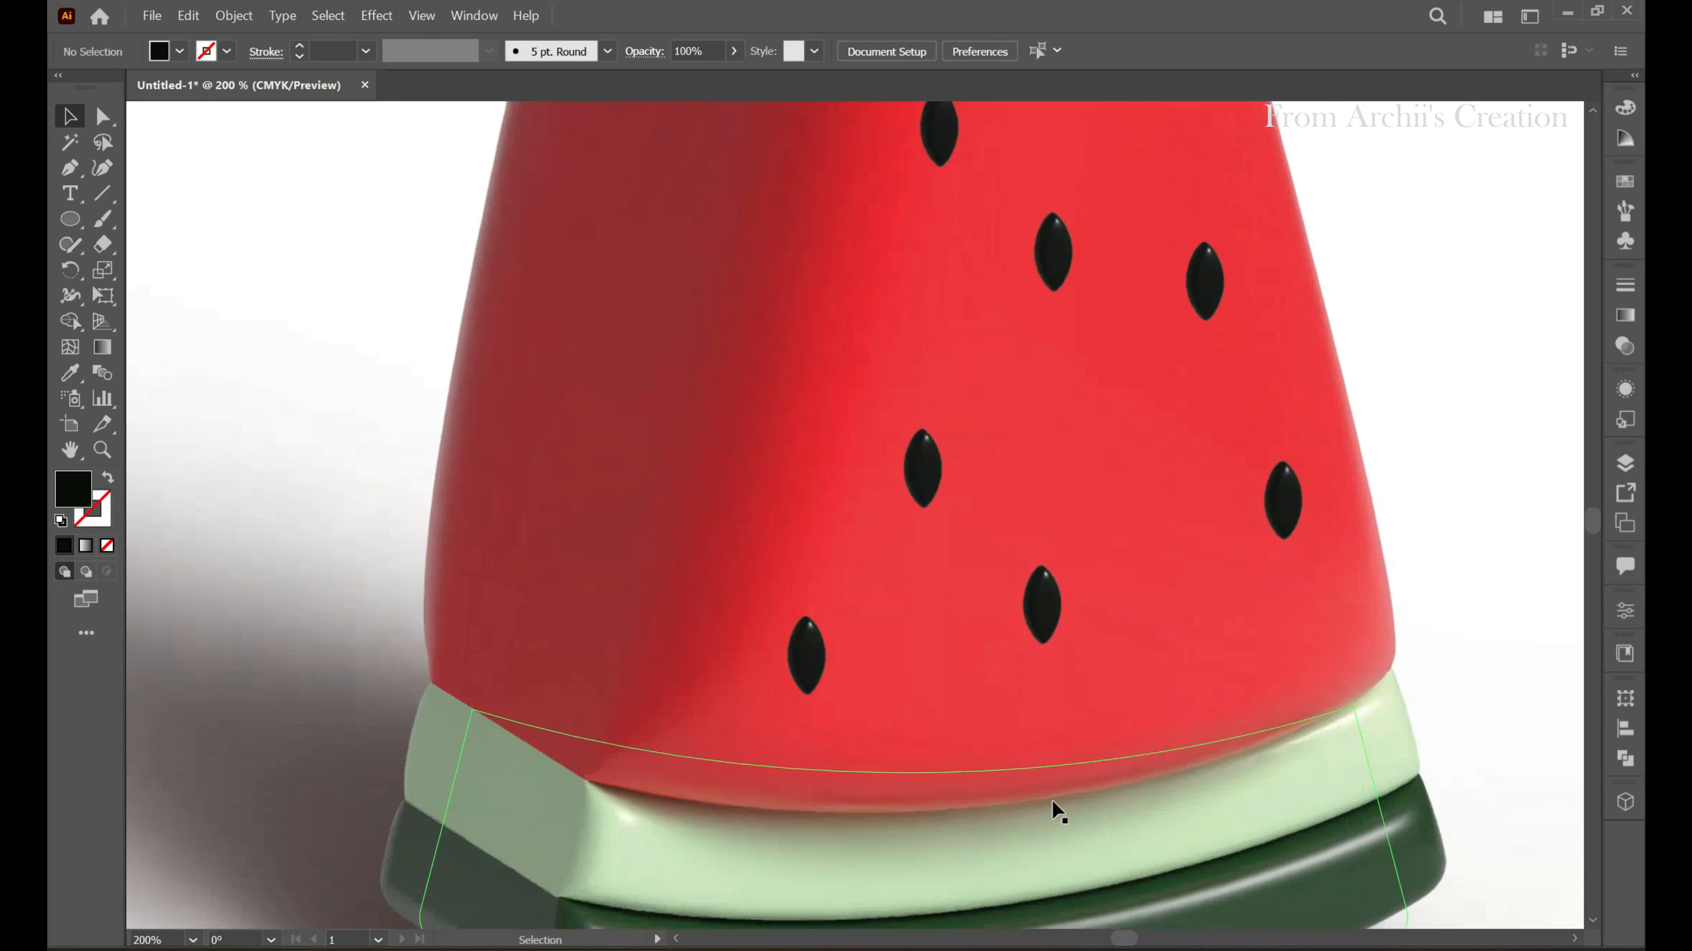
scroll(1041, 758, down, 4)
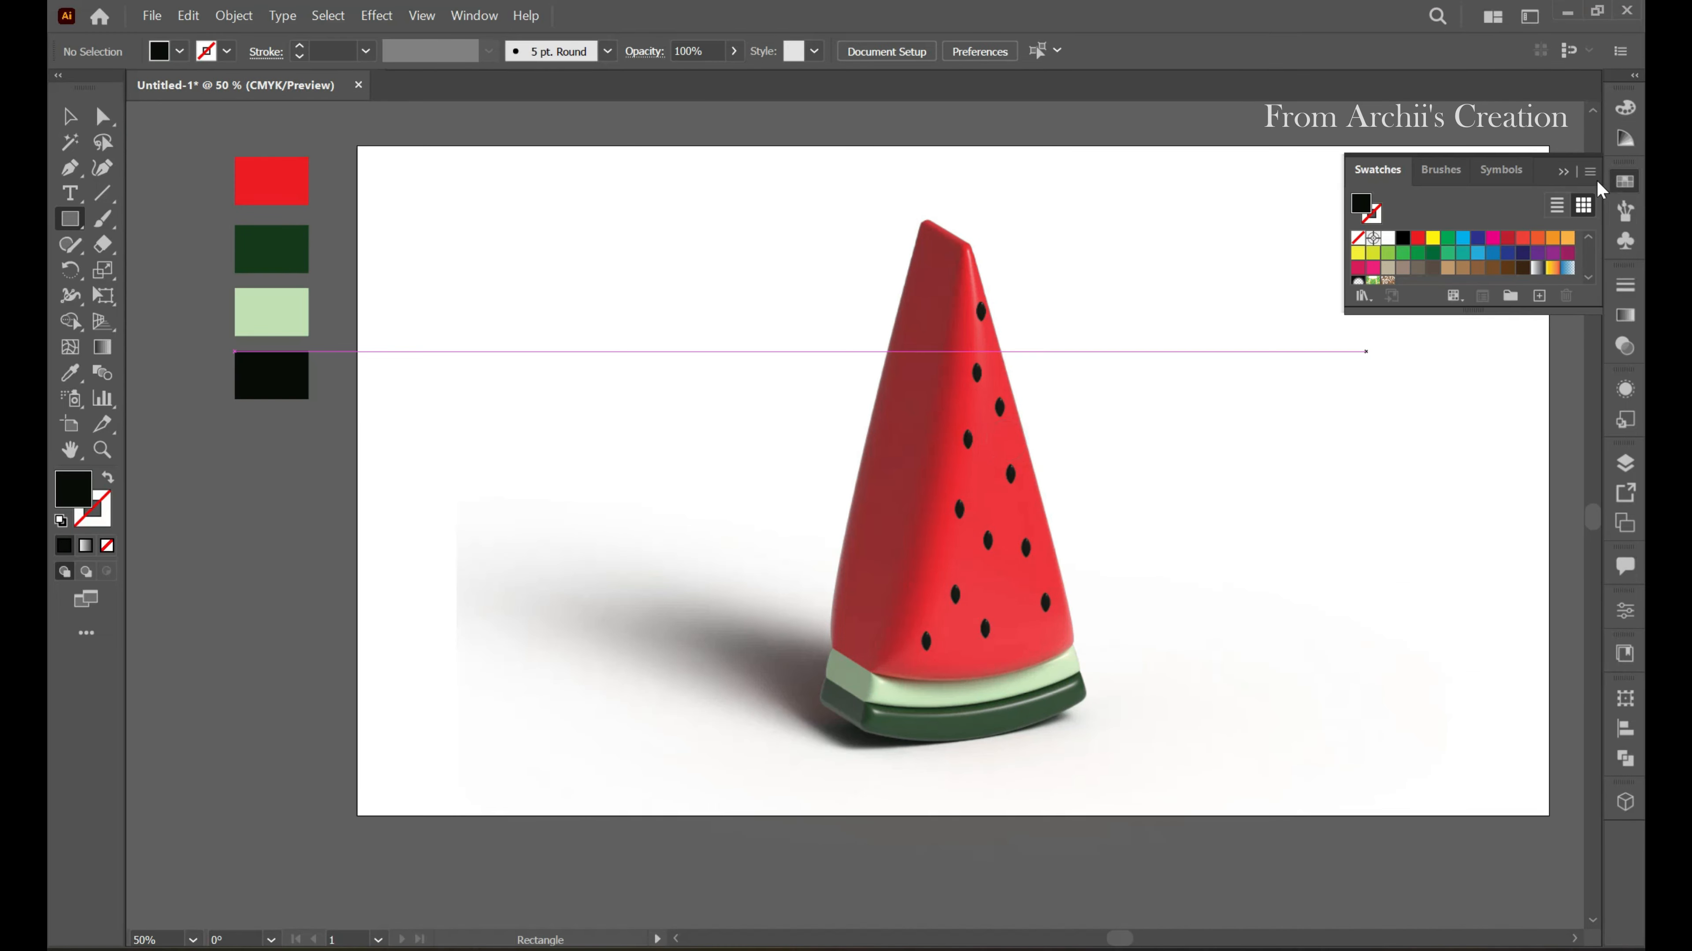
Load the Fruits and Vegetables gradient library and make its coral-to-orange gradient the current fill
click(1591, 172)
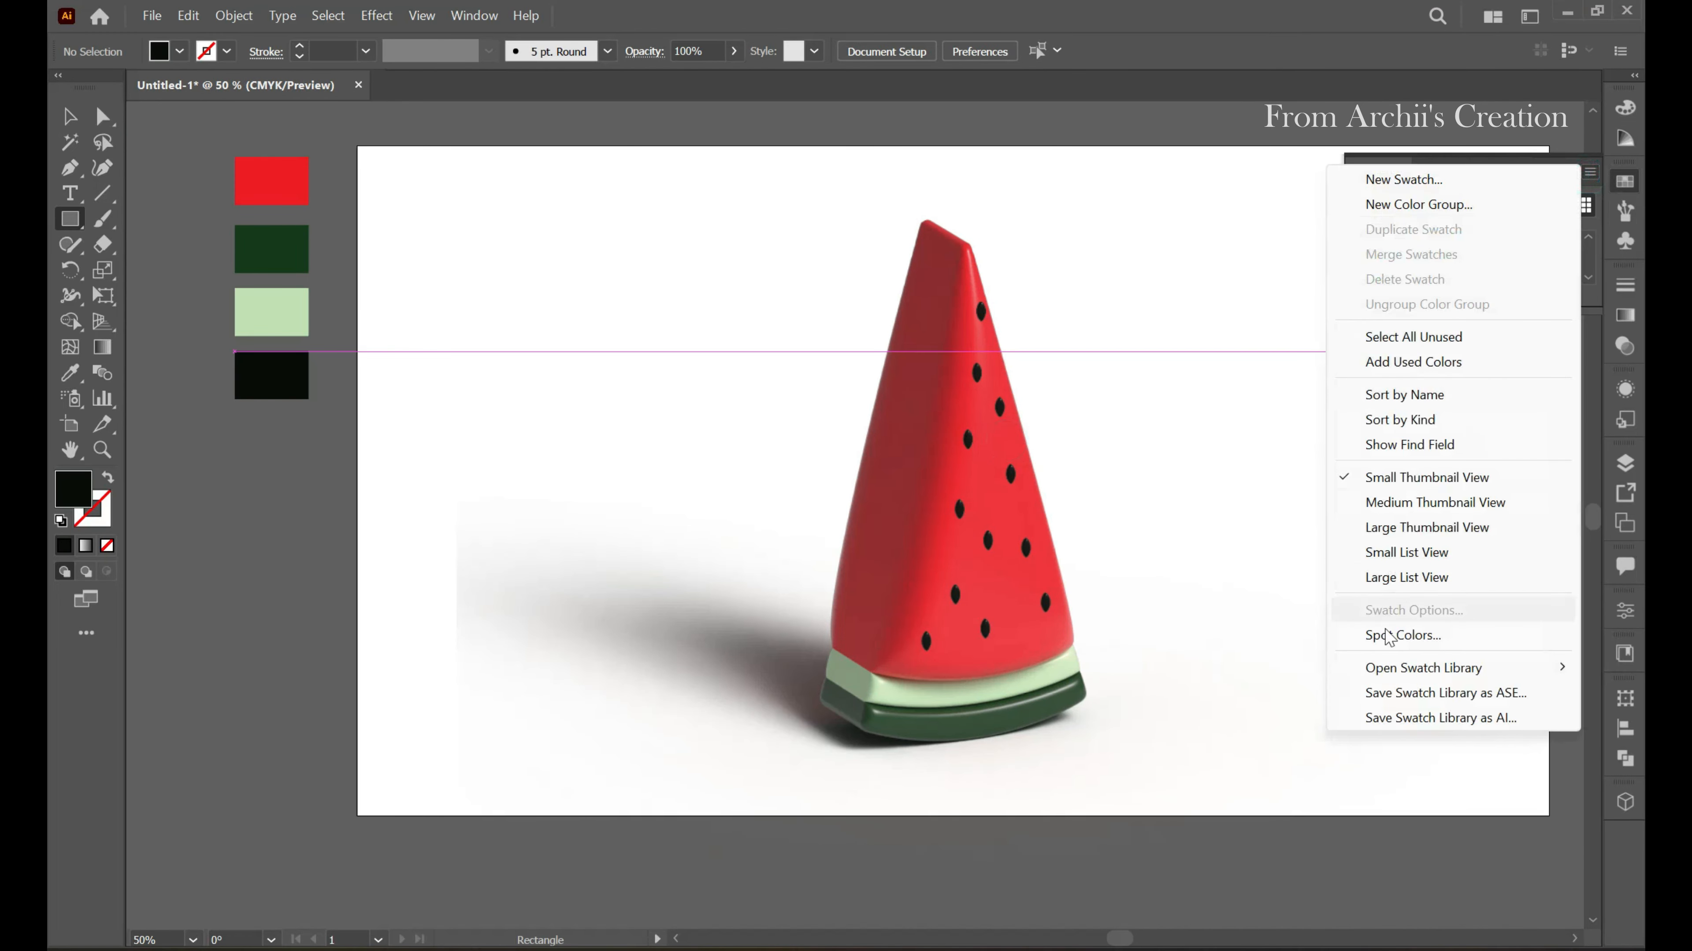
mouse_move(1388, 669)
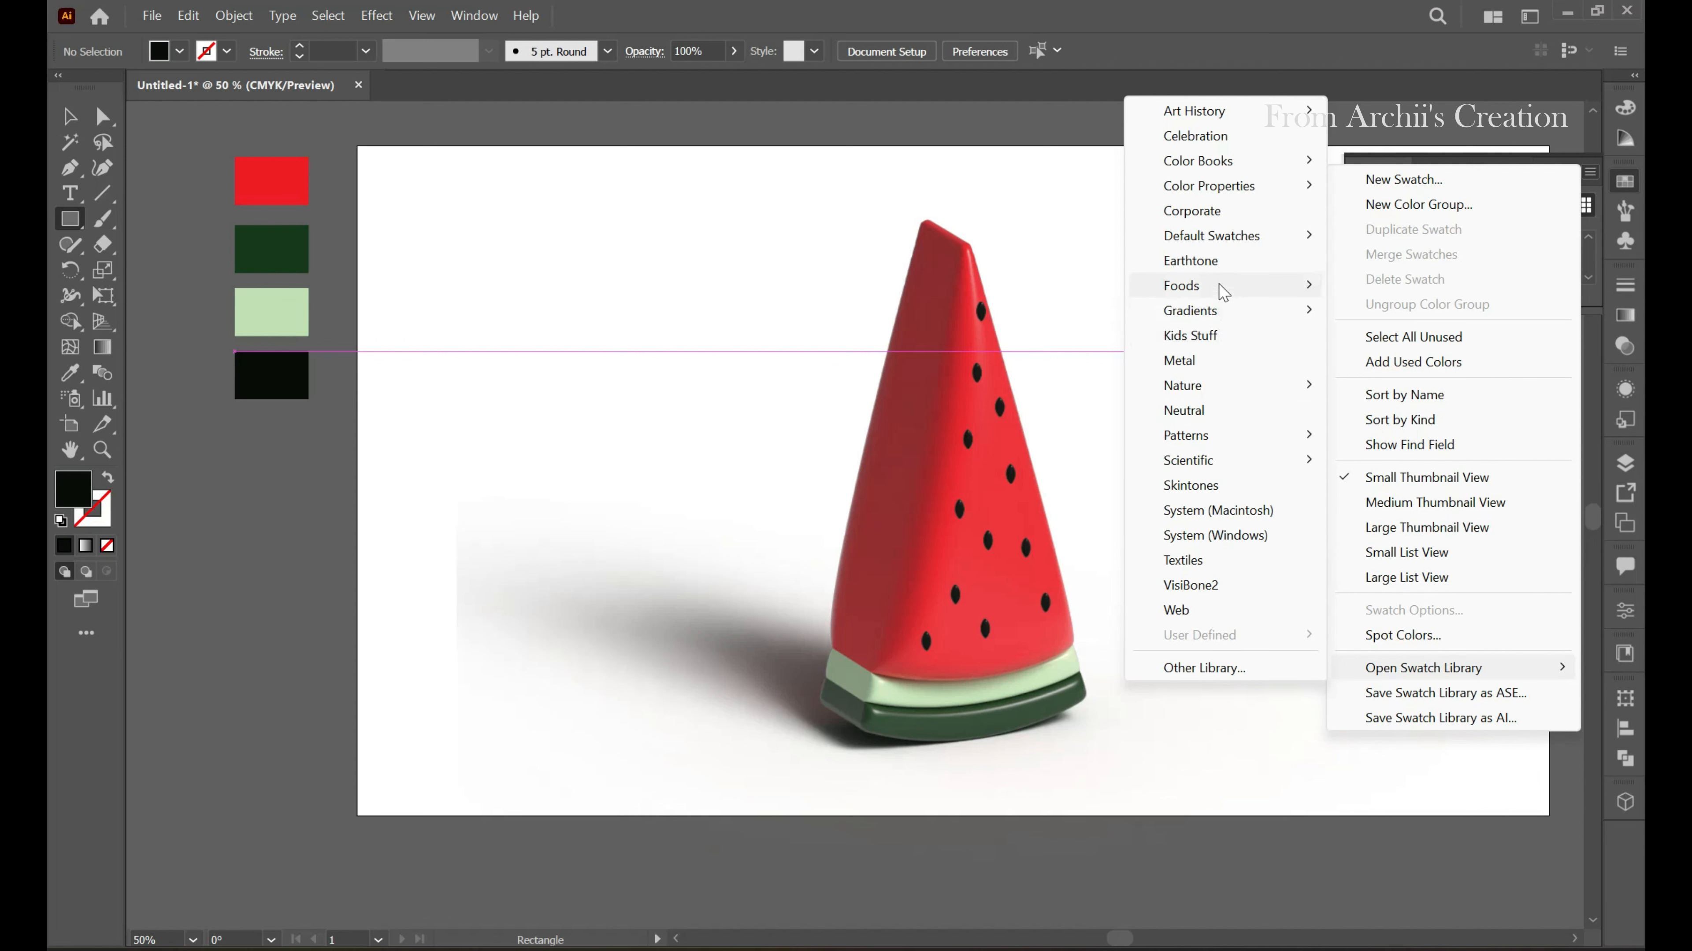
mouse_move(1218, 300)
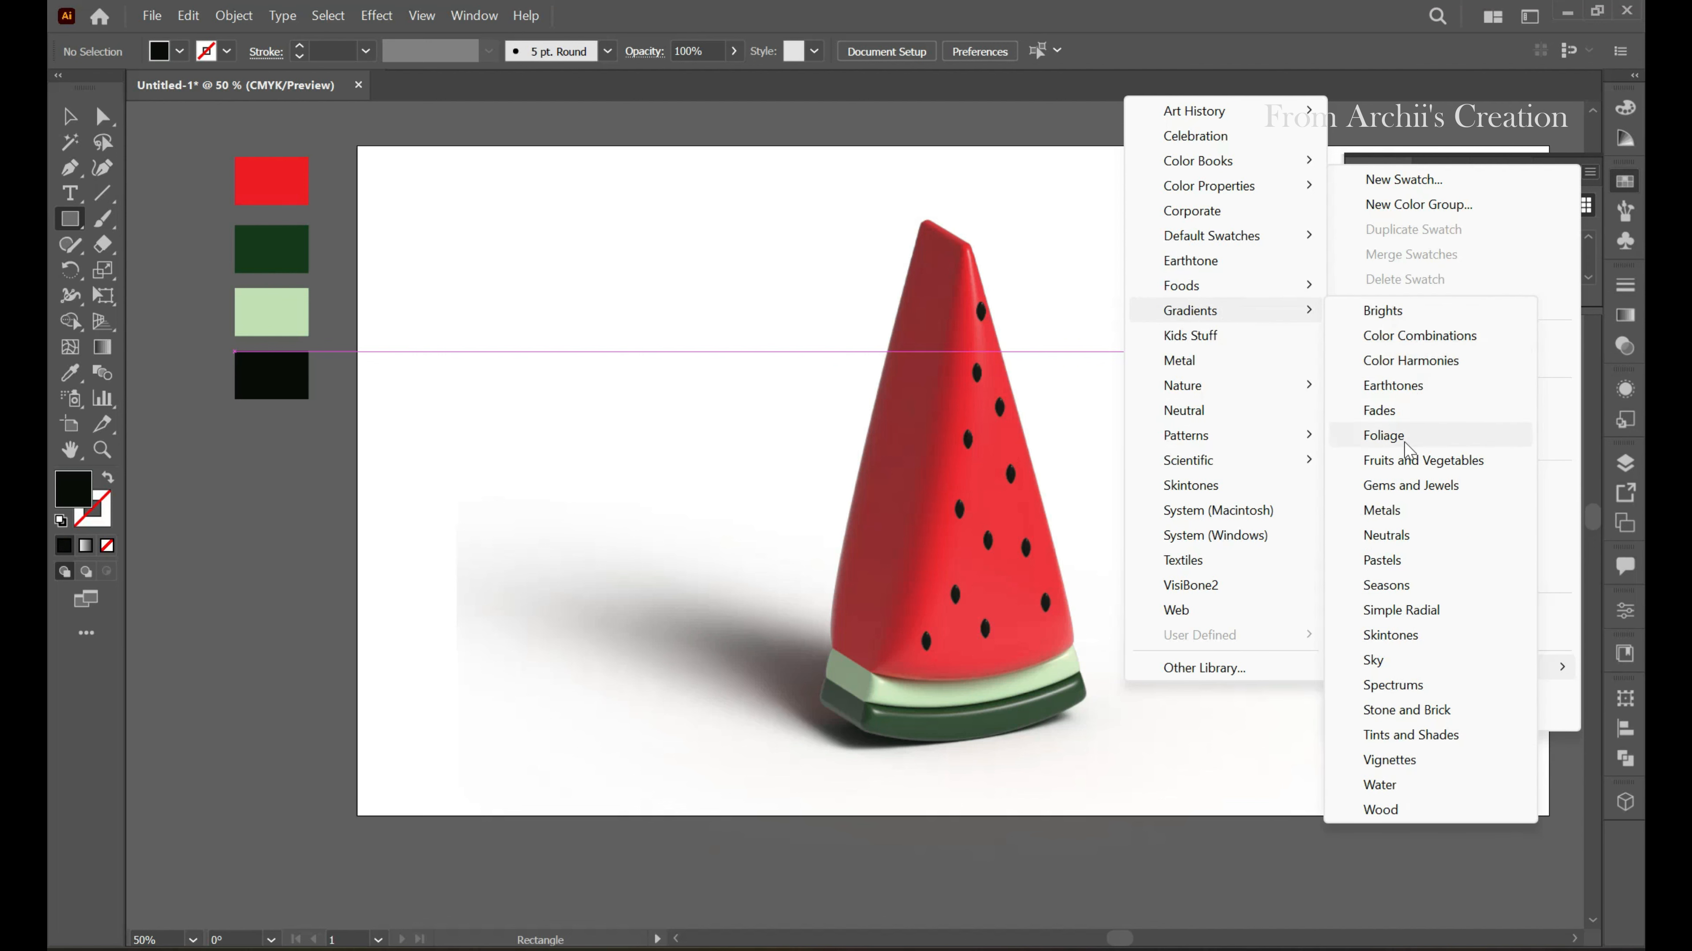
click(1406, 463)
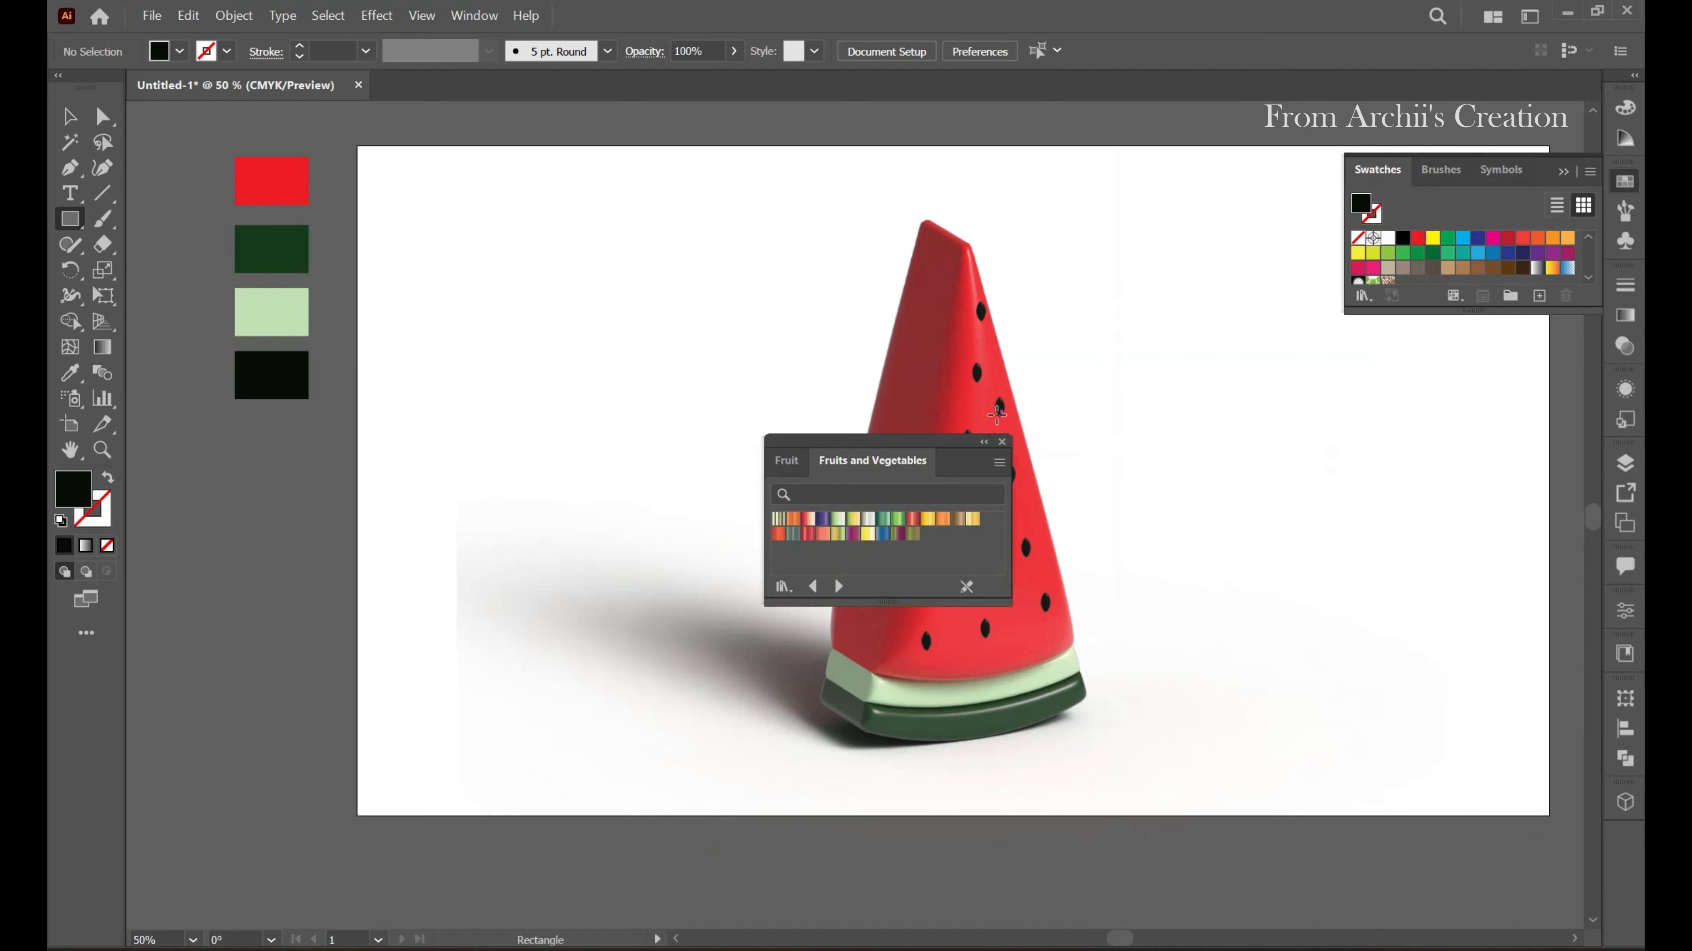
drag(954, 445, 1480, 399)
click(1334, 473)
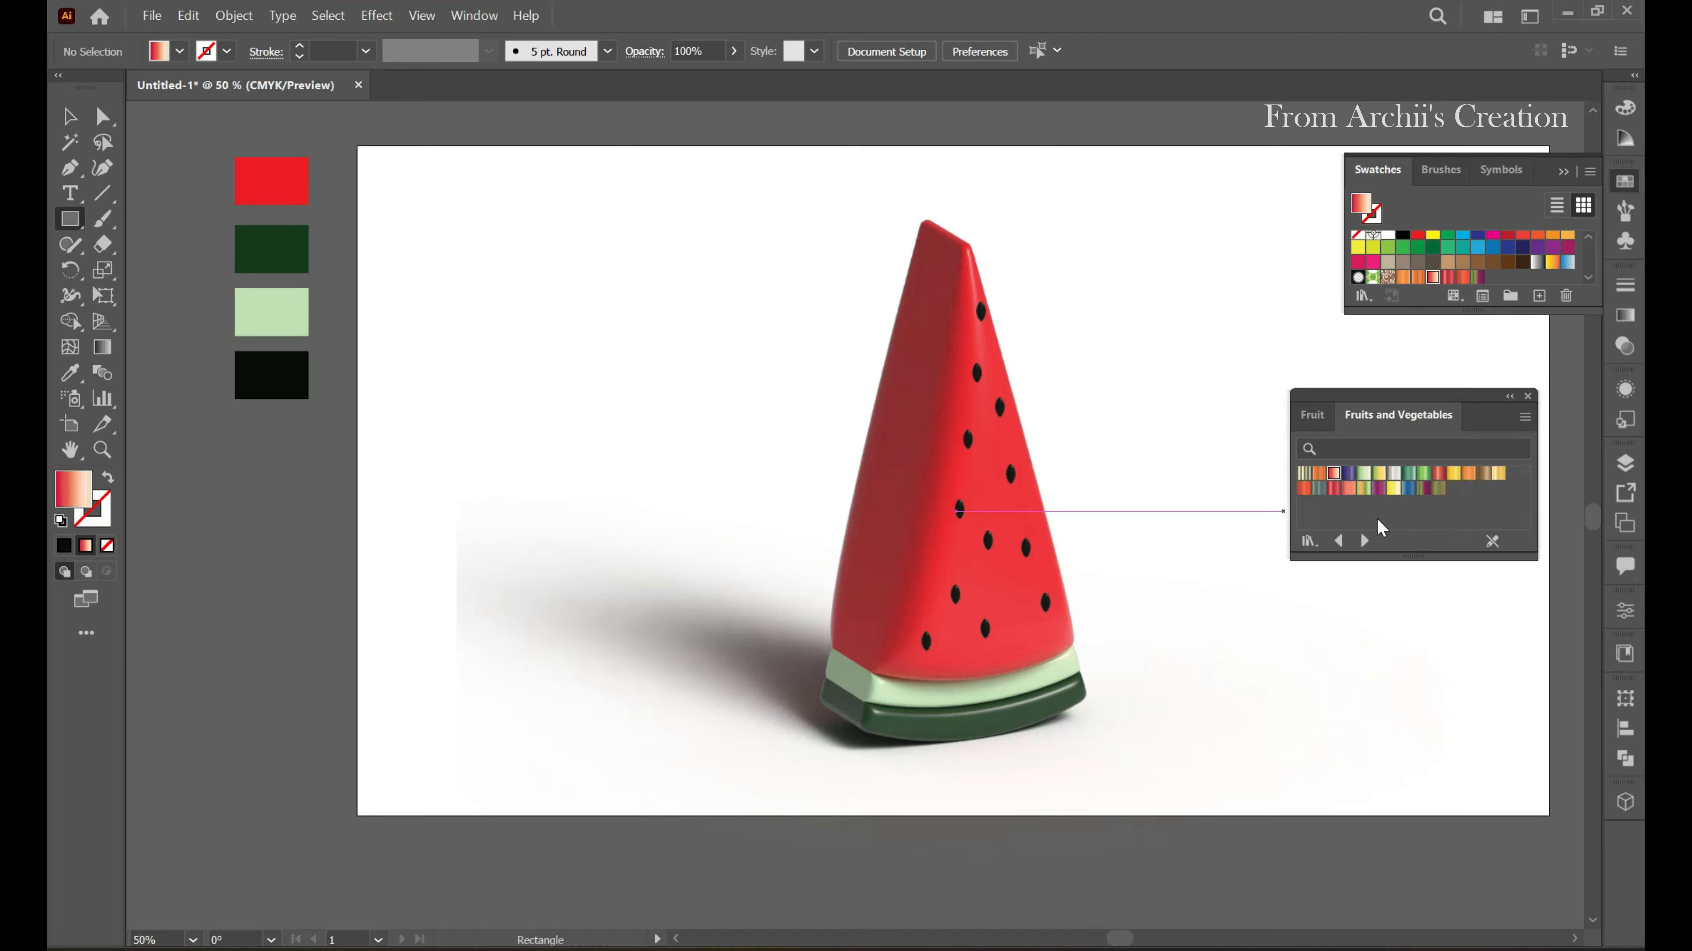
click(1348, 490)
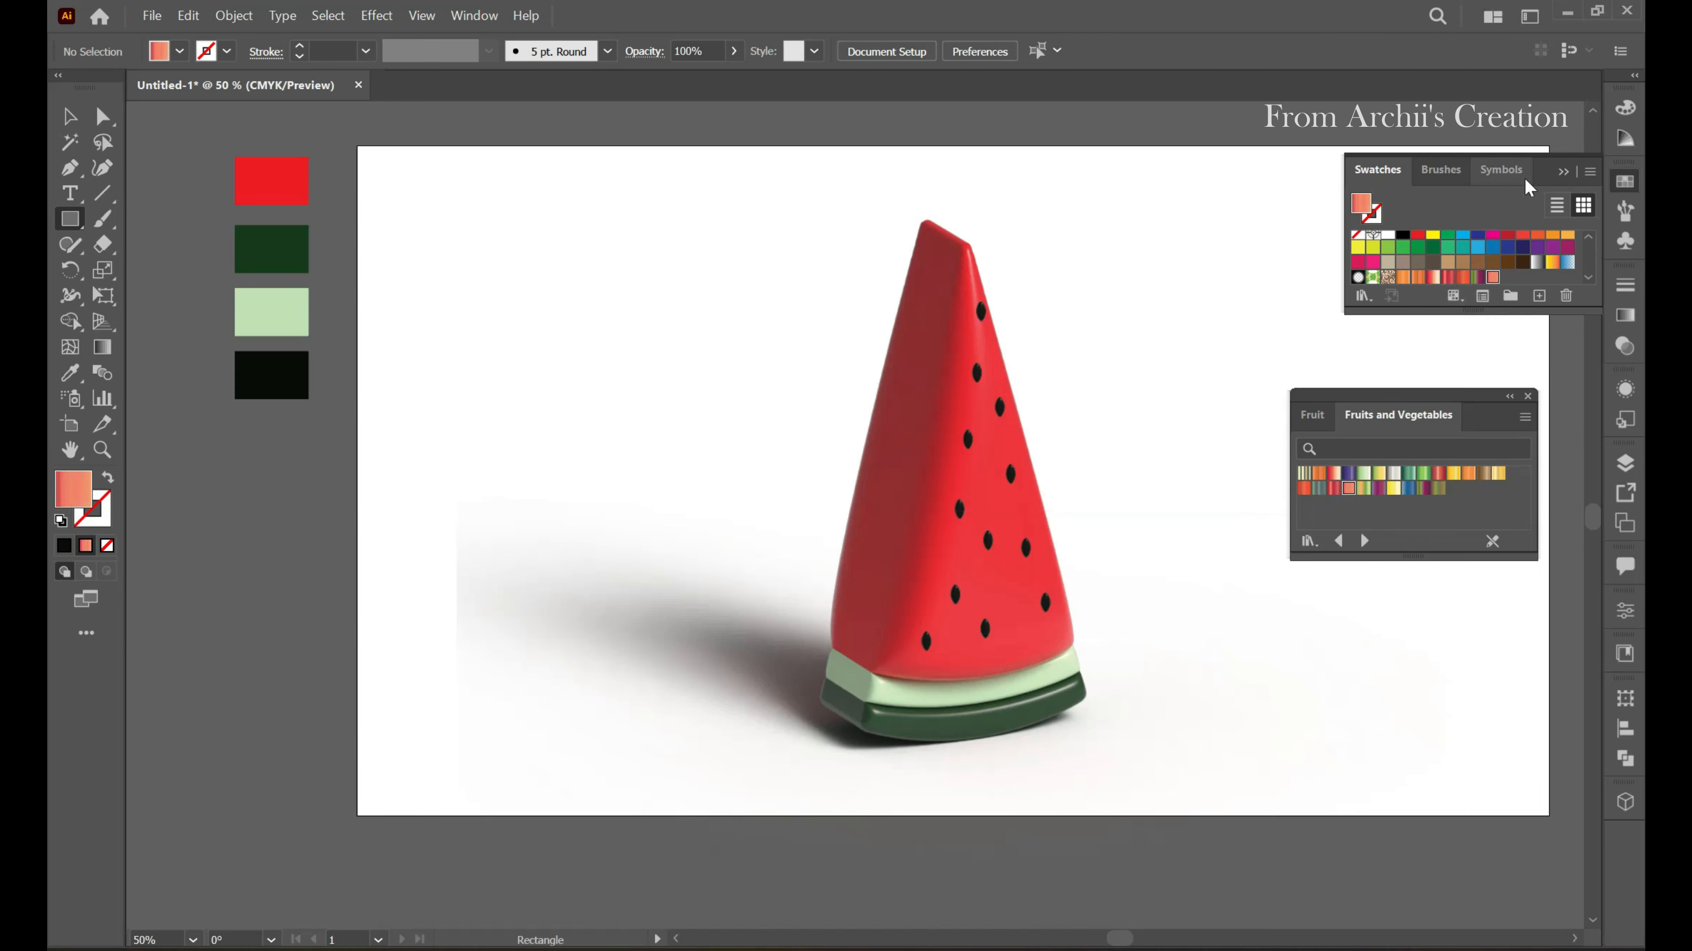
click(1562, 171)
click(1509, 396)
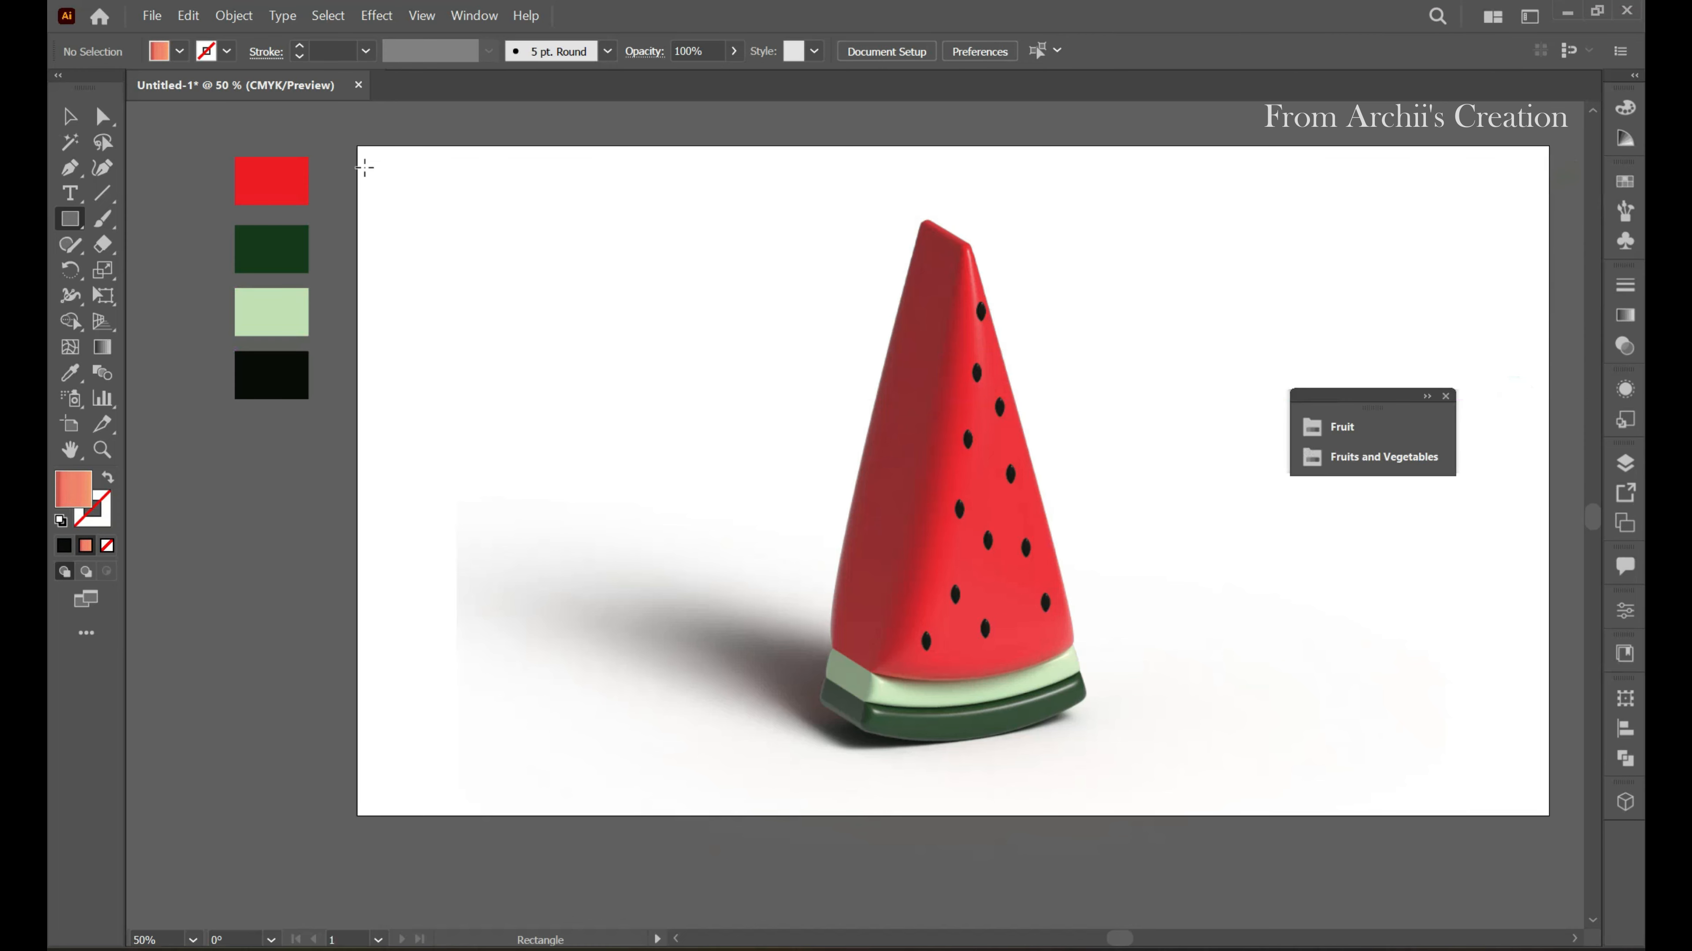
Create a gradient-filled background rectangle 1280 px wide and 720 px high
click(434, 262)
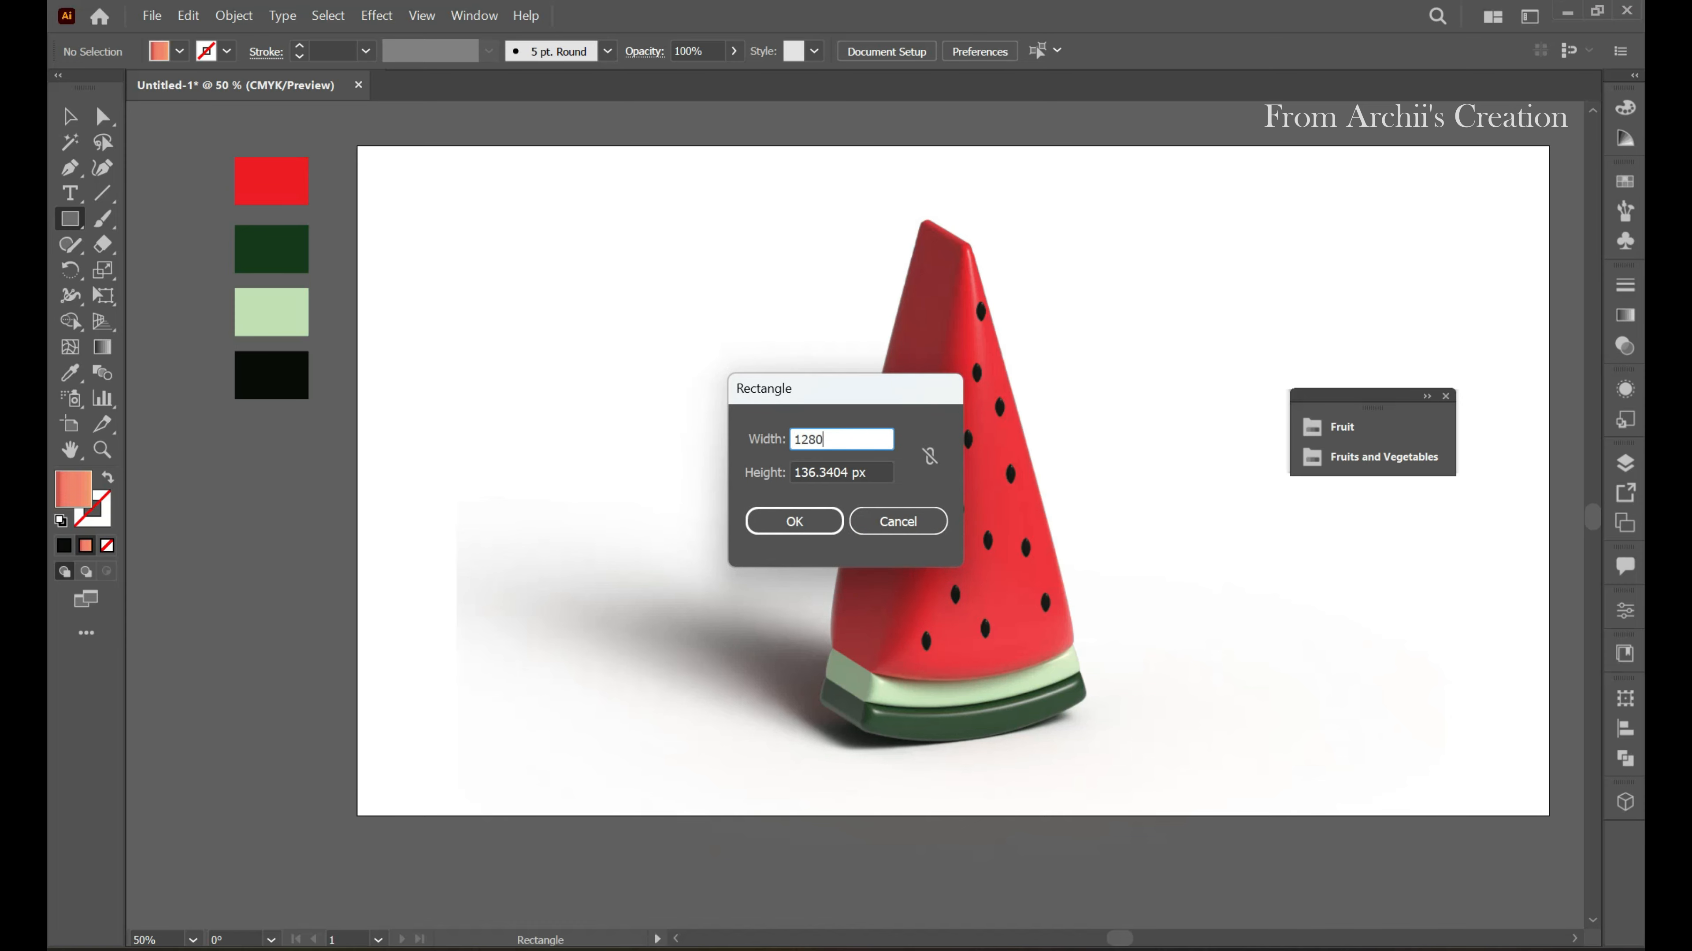
click(833, 473)
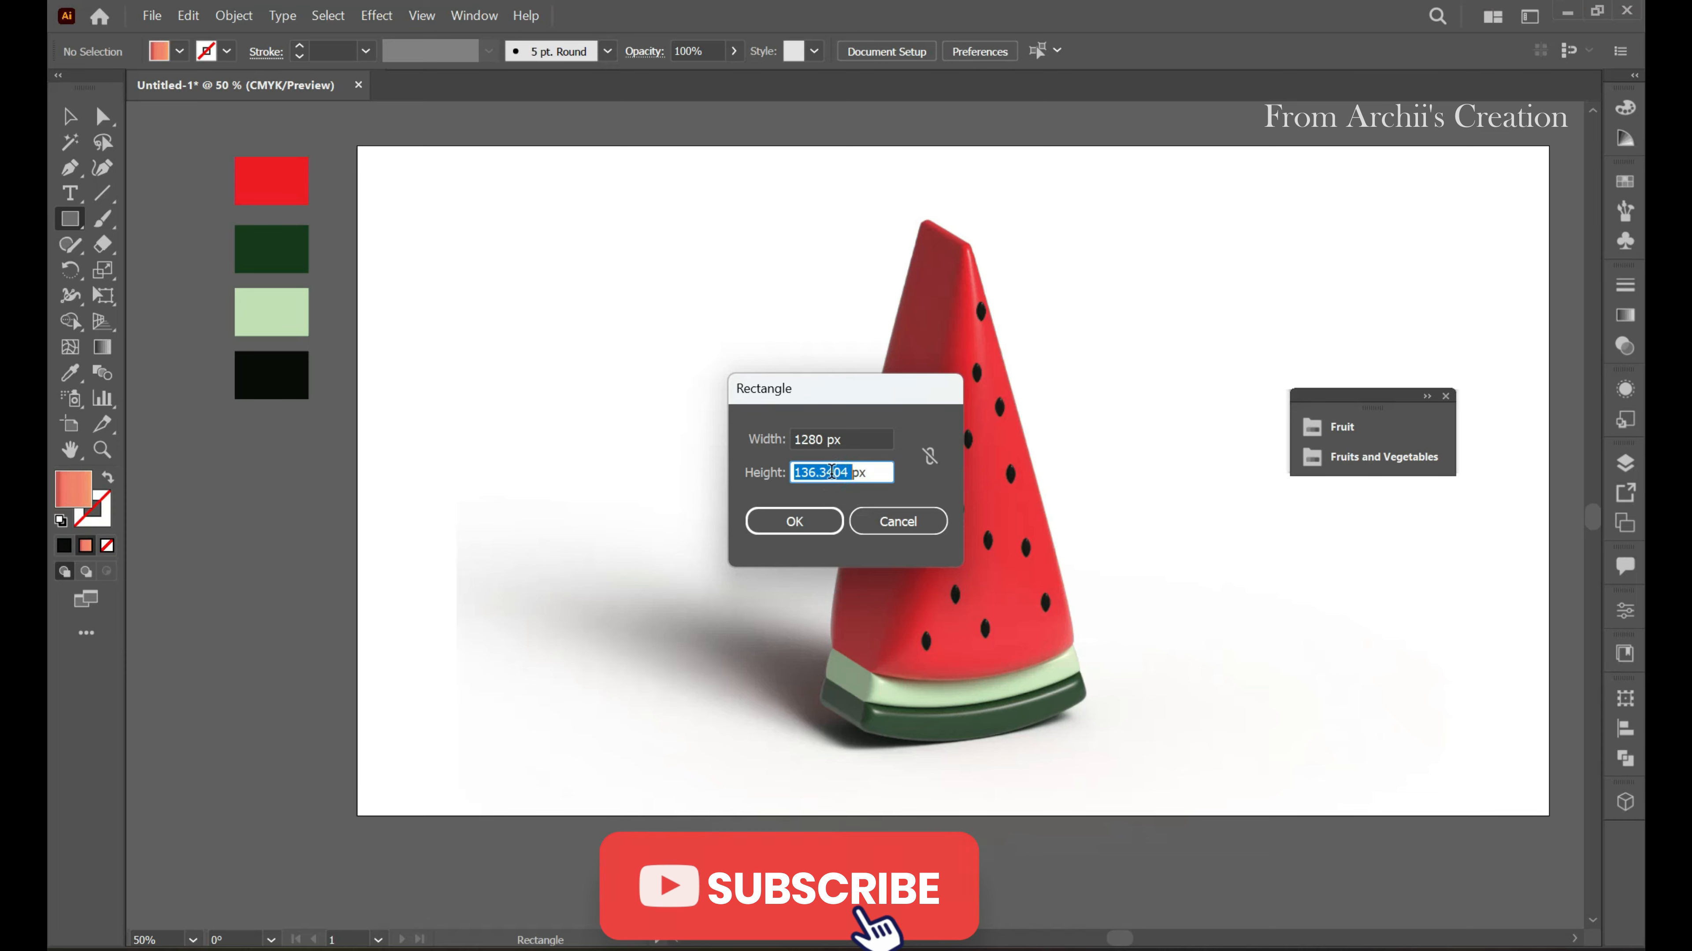
key(BackSpace)
text(720)
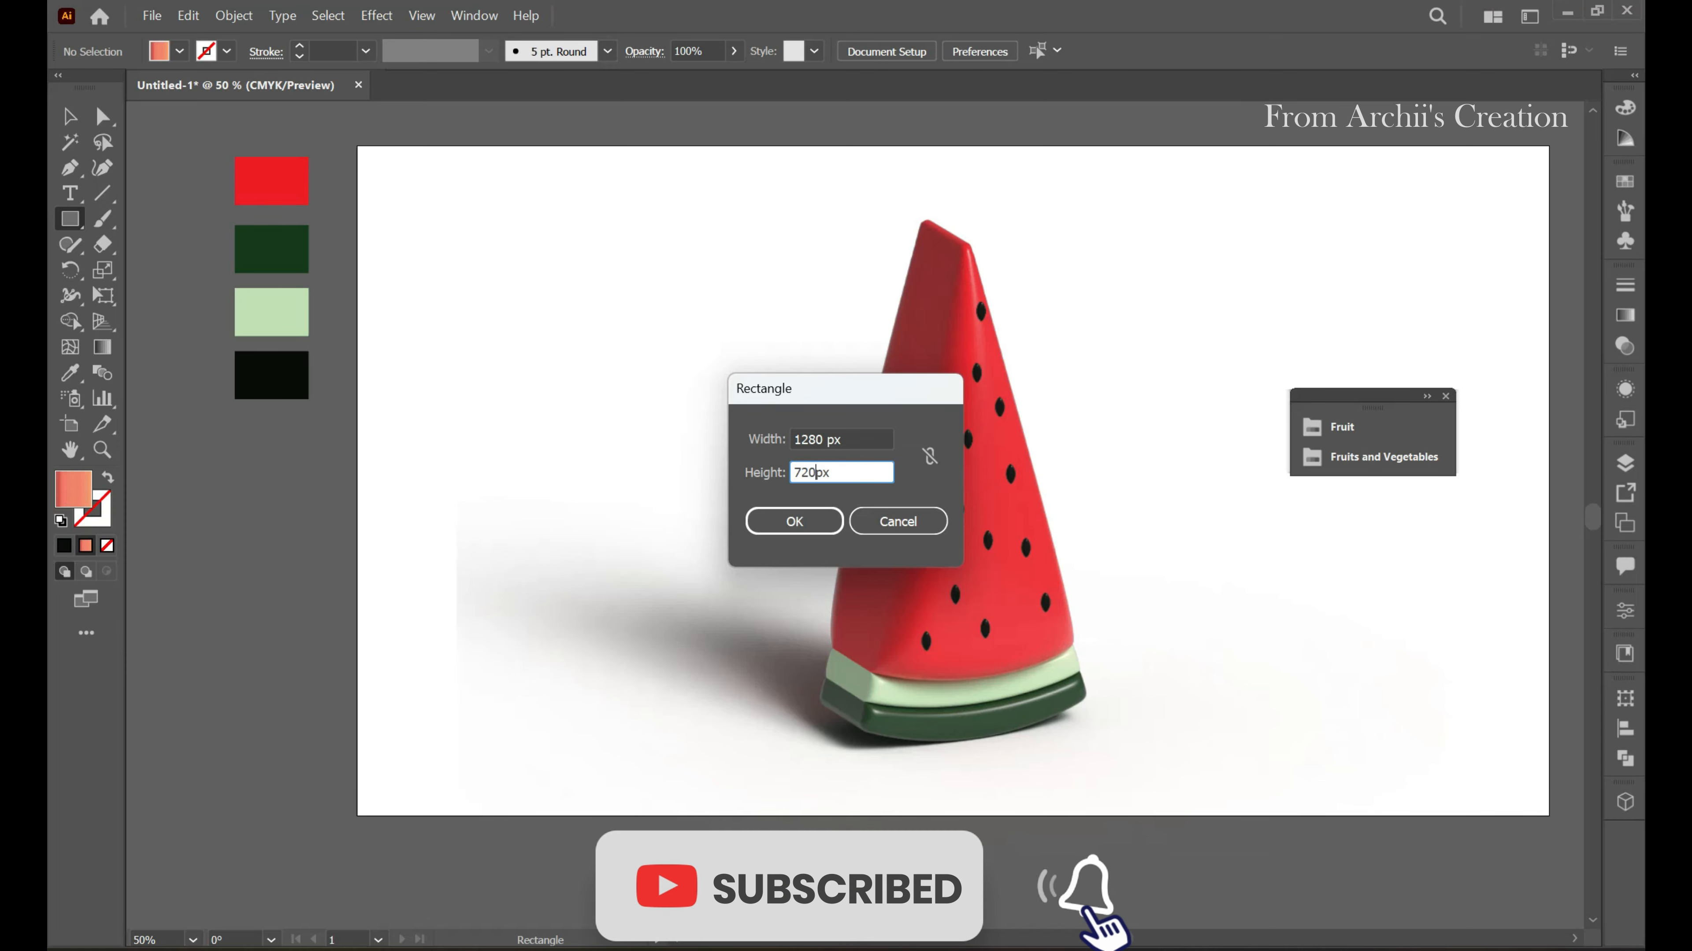
click(802, 519)
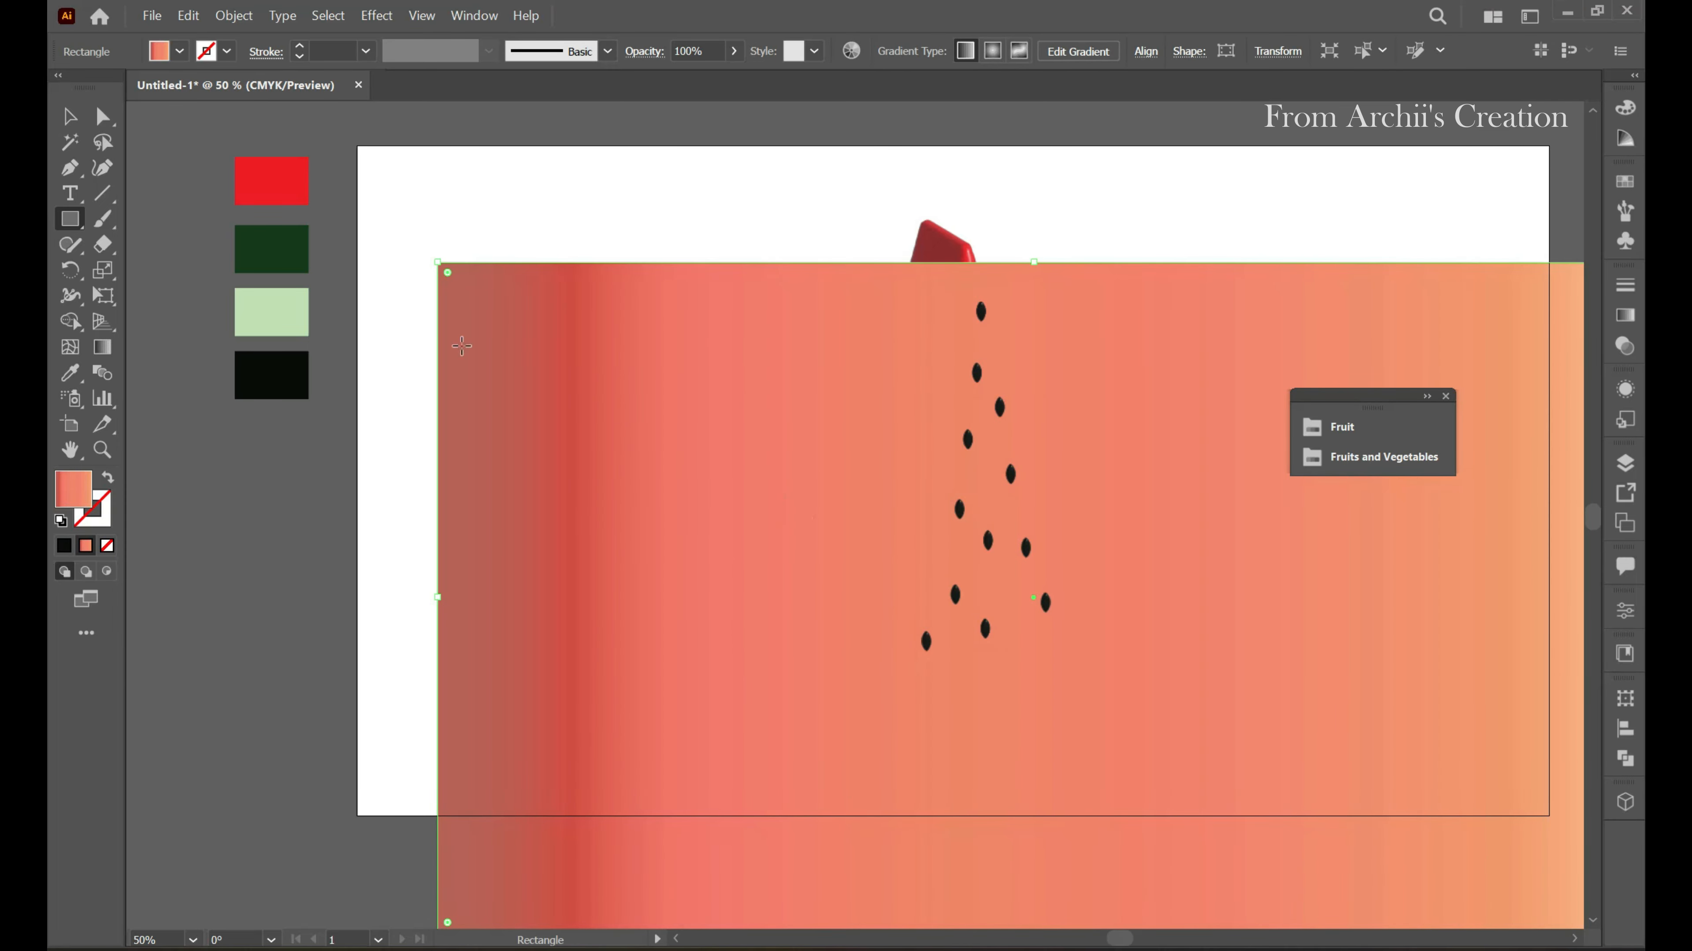
Centre the gradient rectangle horizontally and vertically on the artboard
click(67, 119)
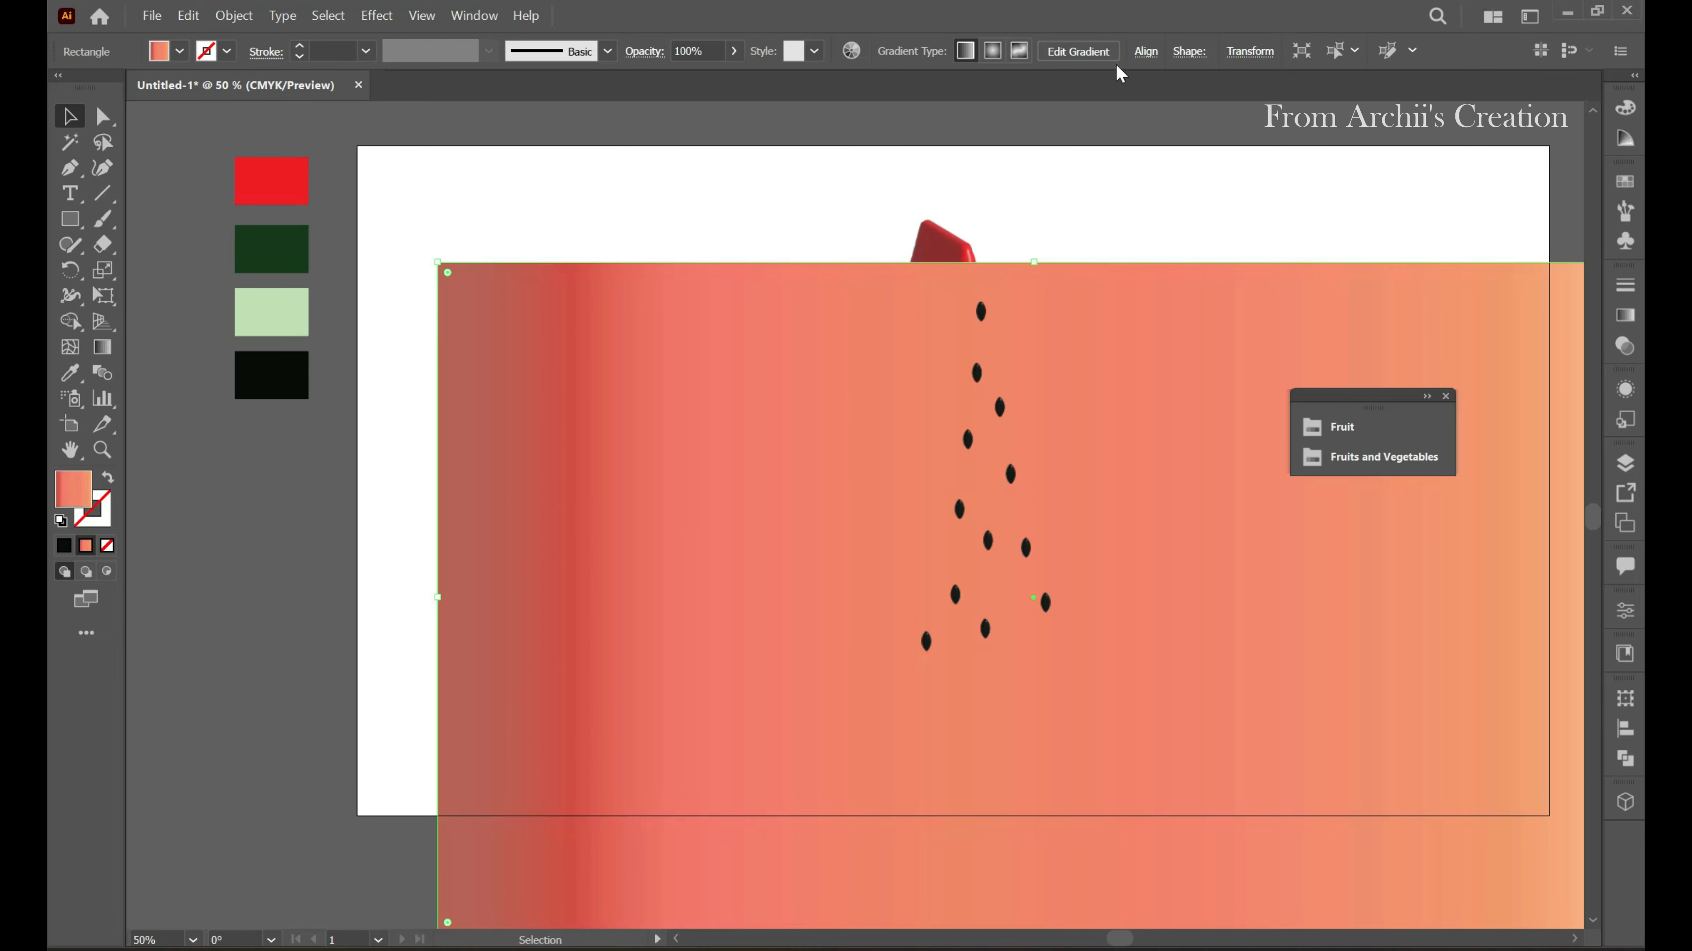
click(1145, 51)
click(958, 111)
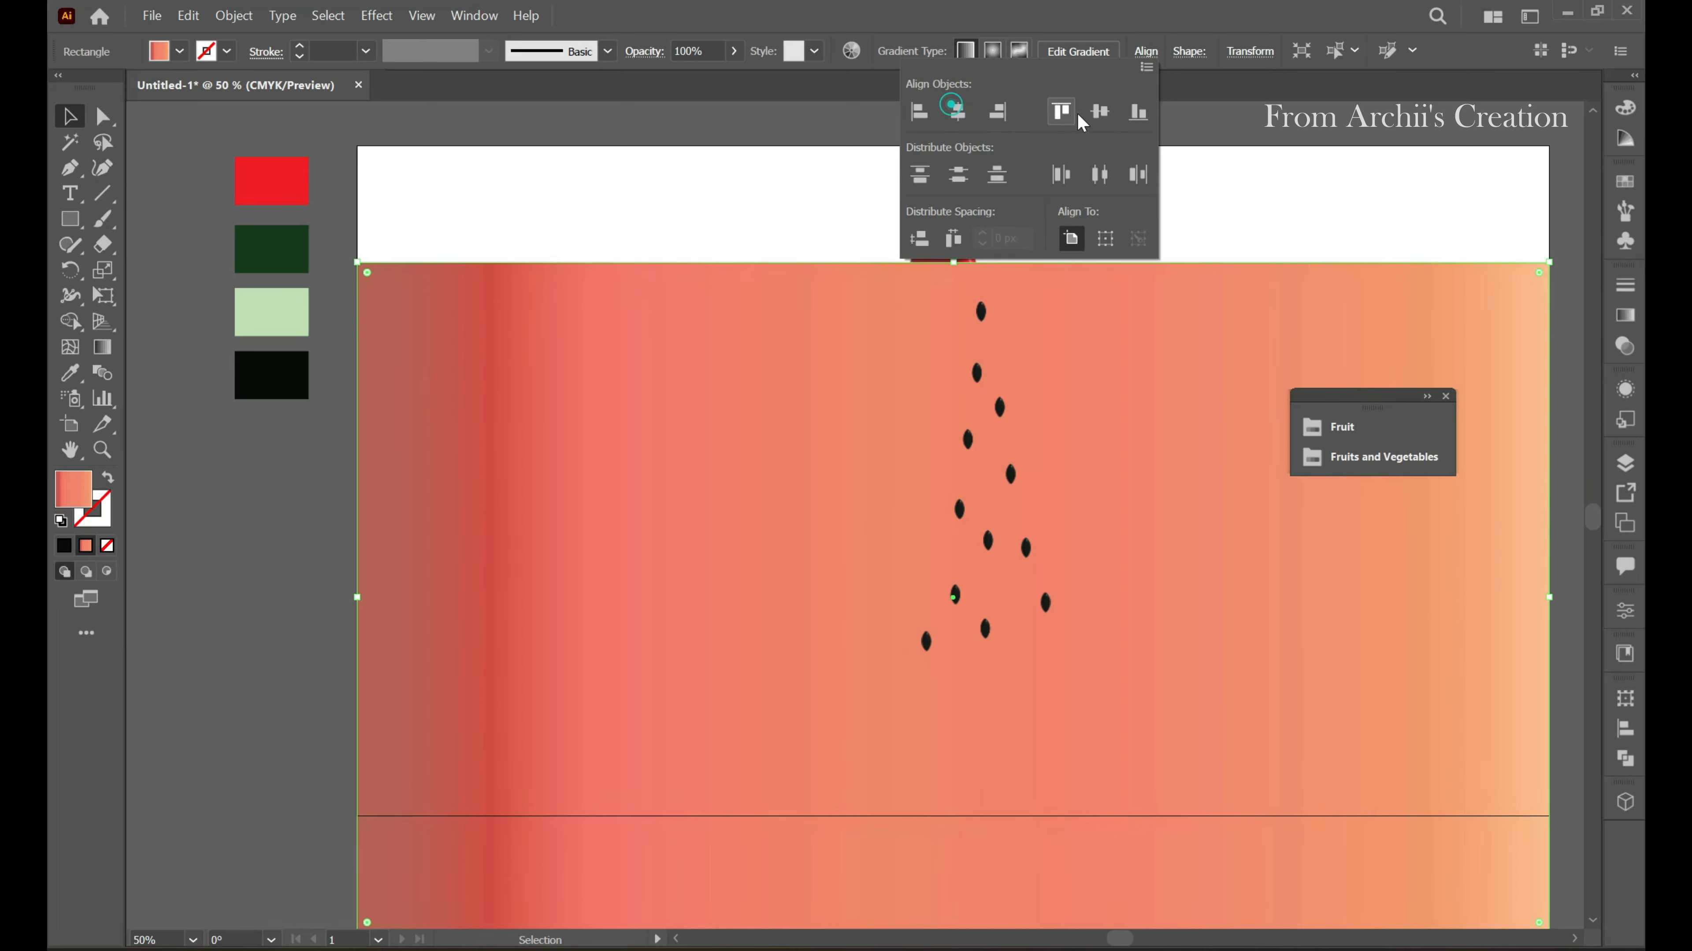
click(1098, 112)
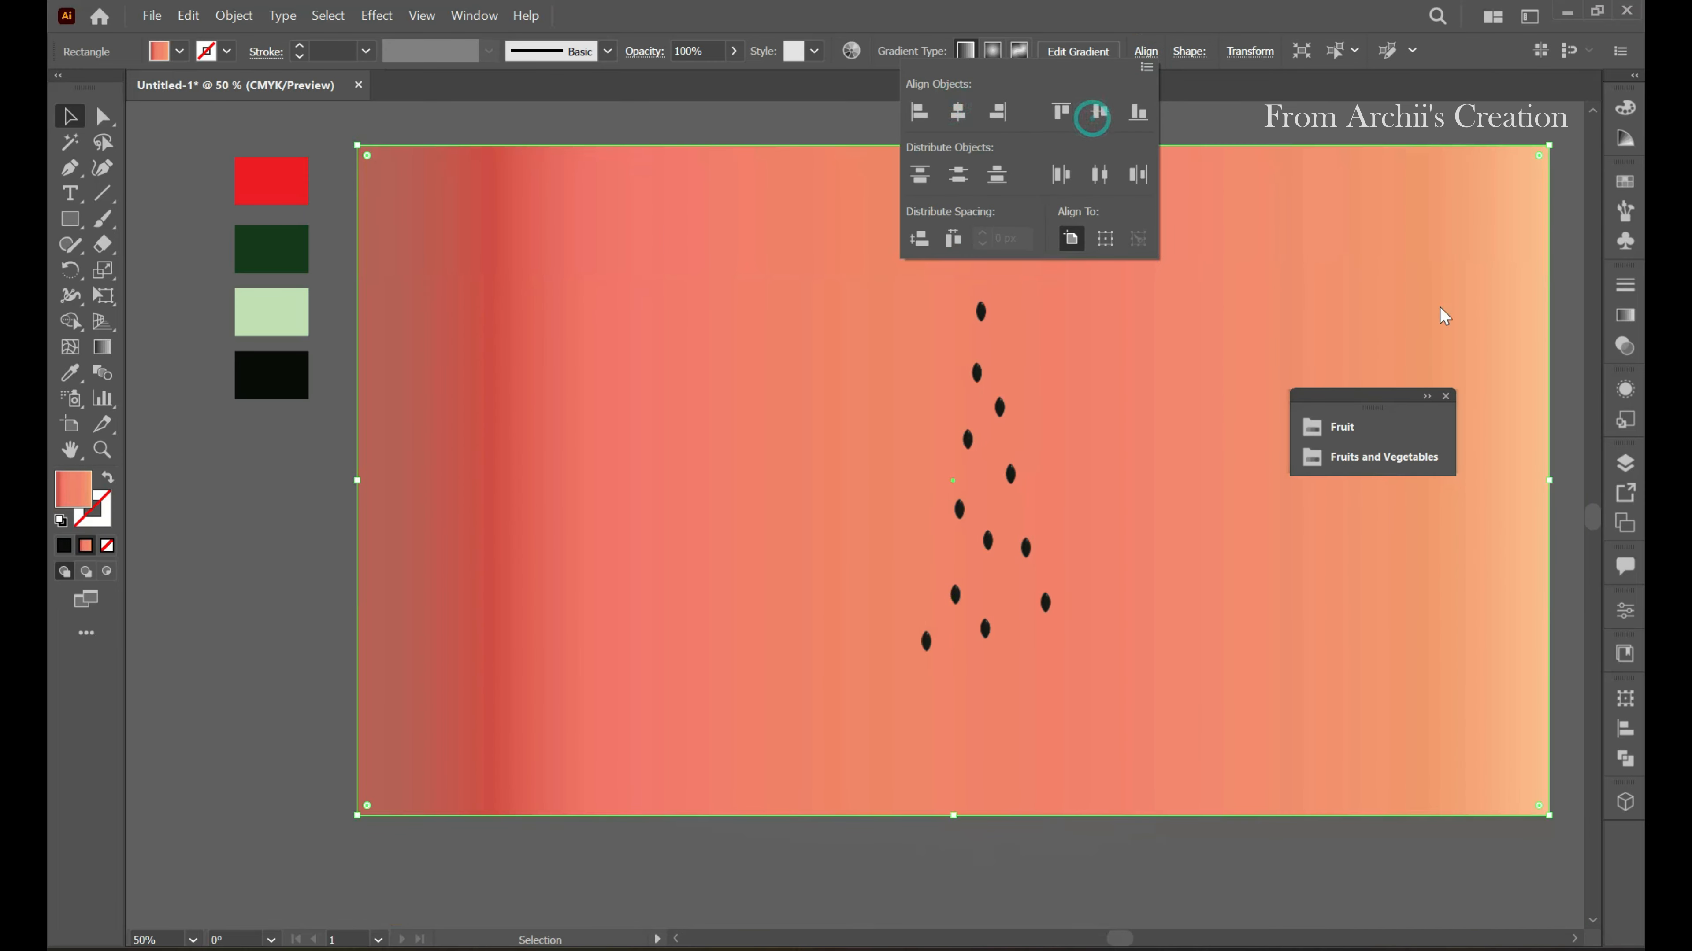
Move the gradient rectangle from Layer 3 into Layer 1, behind the watermelon slice
click(1625, 467)
click(1625, 466)
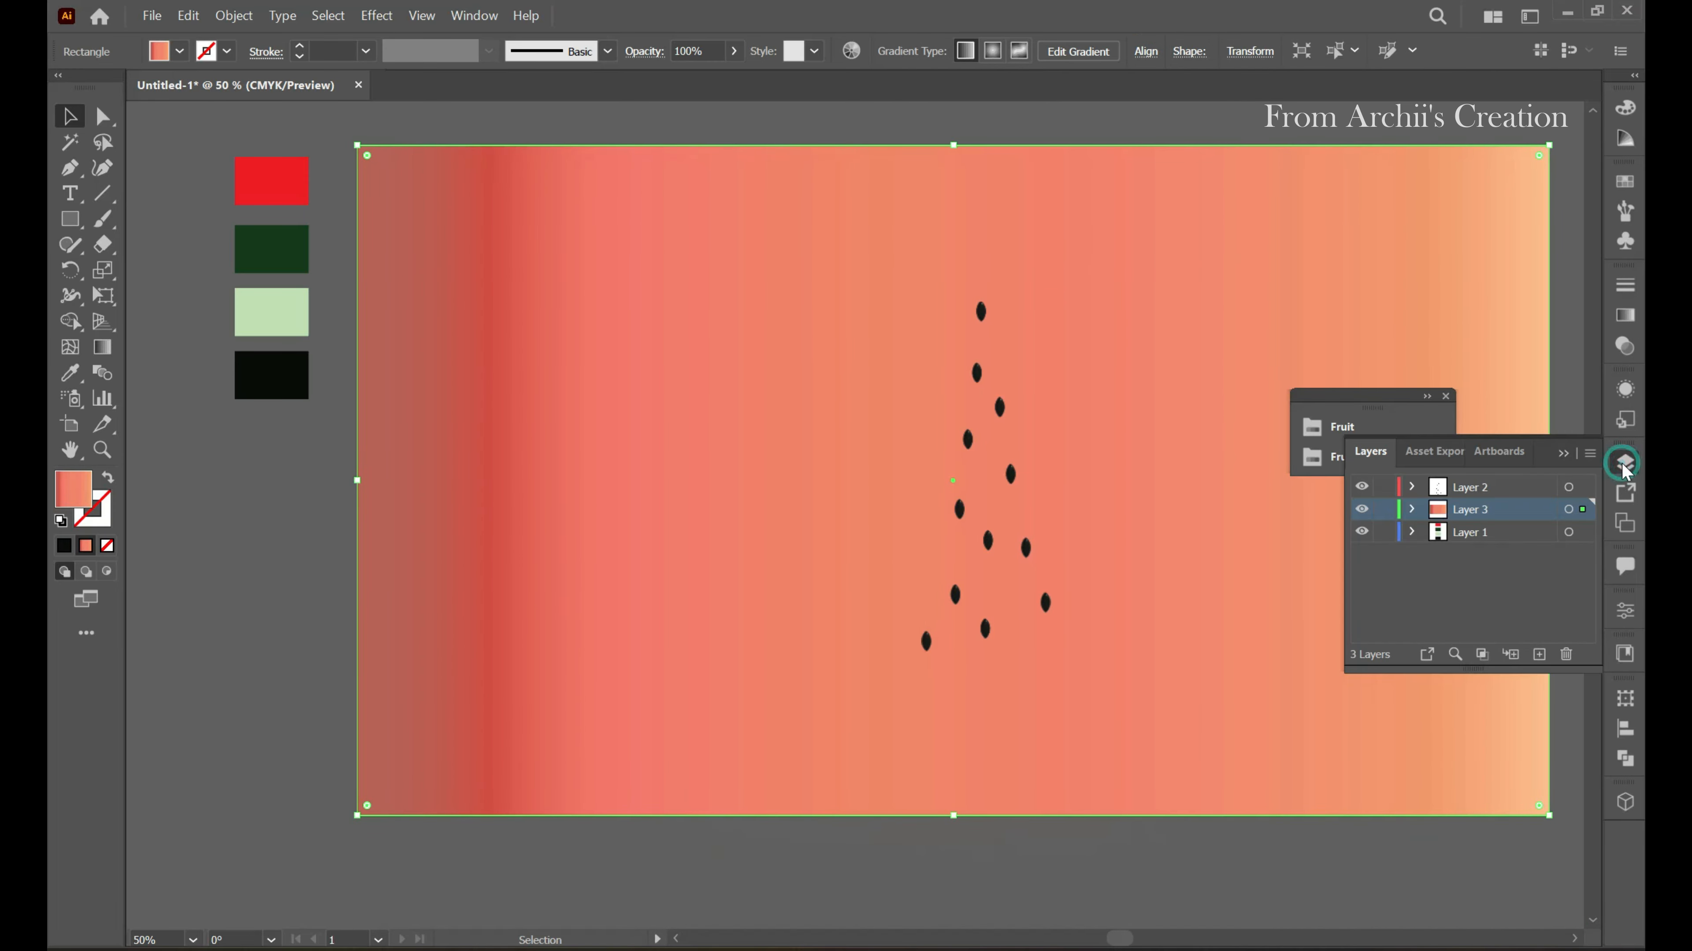
click(1412, 509)
drag(1499, 531, 1487, 575)
click(1560, 454)
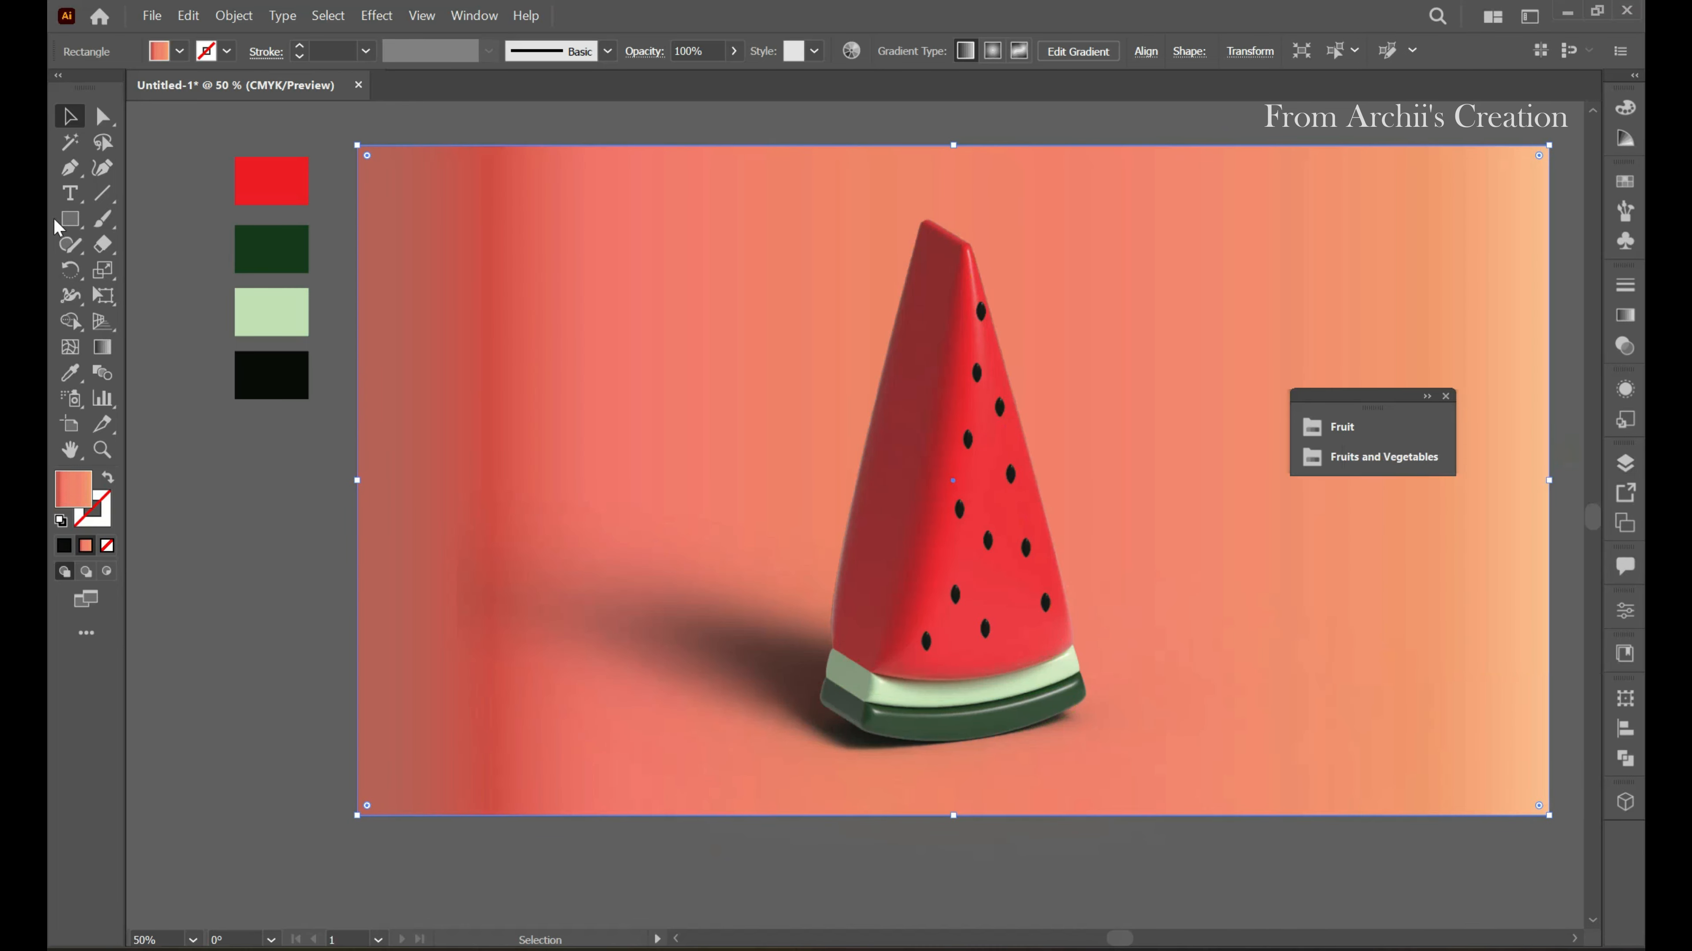
Move the second colour stop of the background rectangle's gradient to a location of about 8.6%
click(1632, 319)
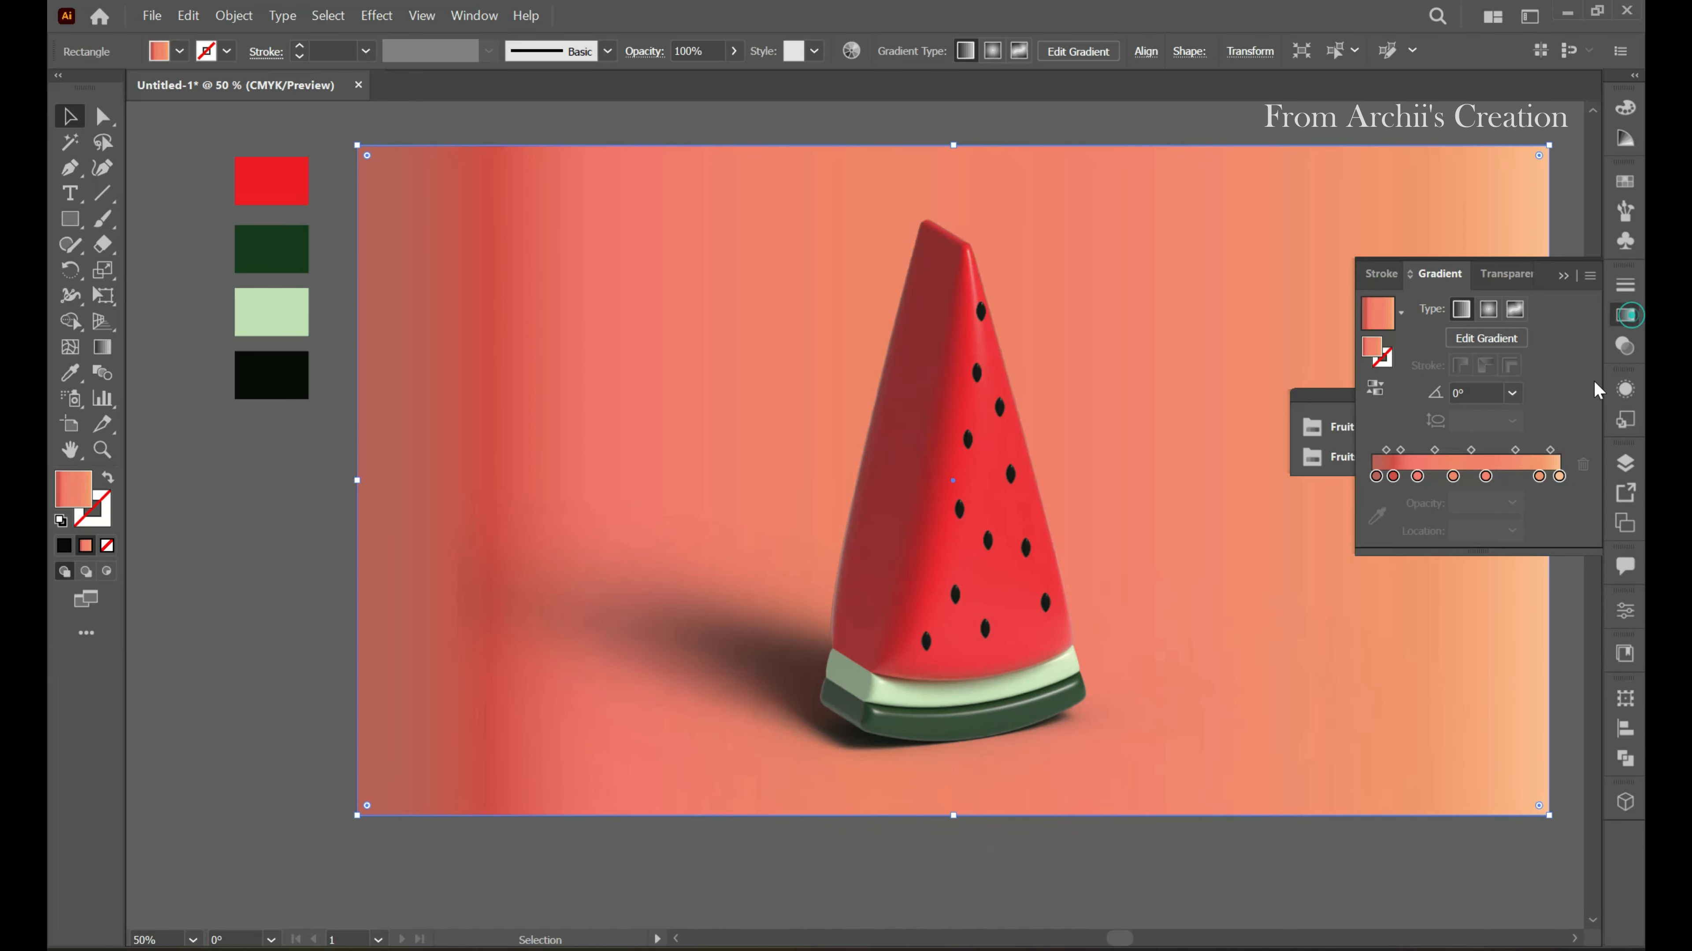
drag(1388, 478, 1388, 477)
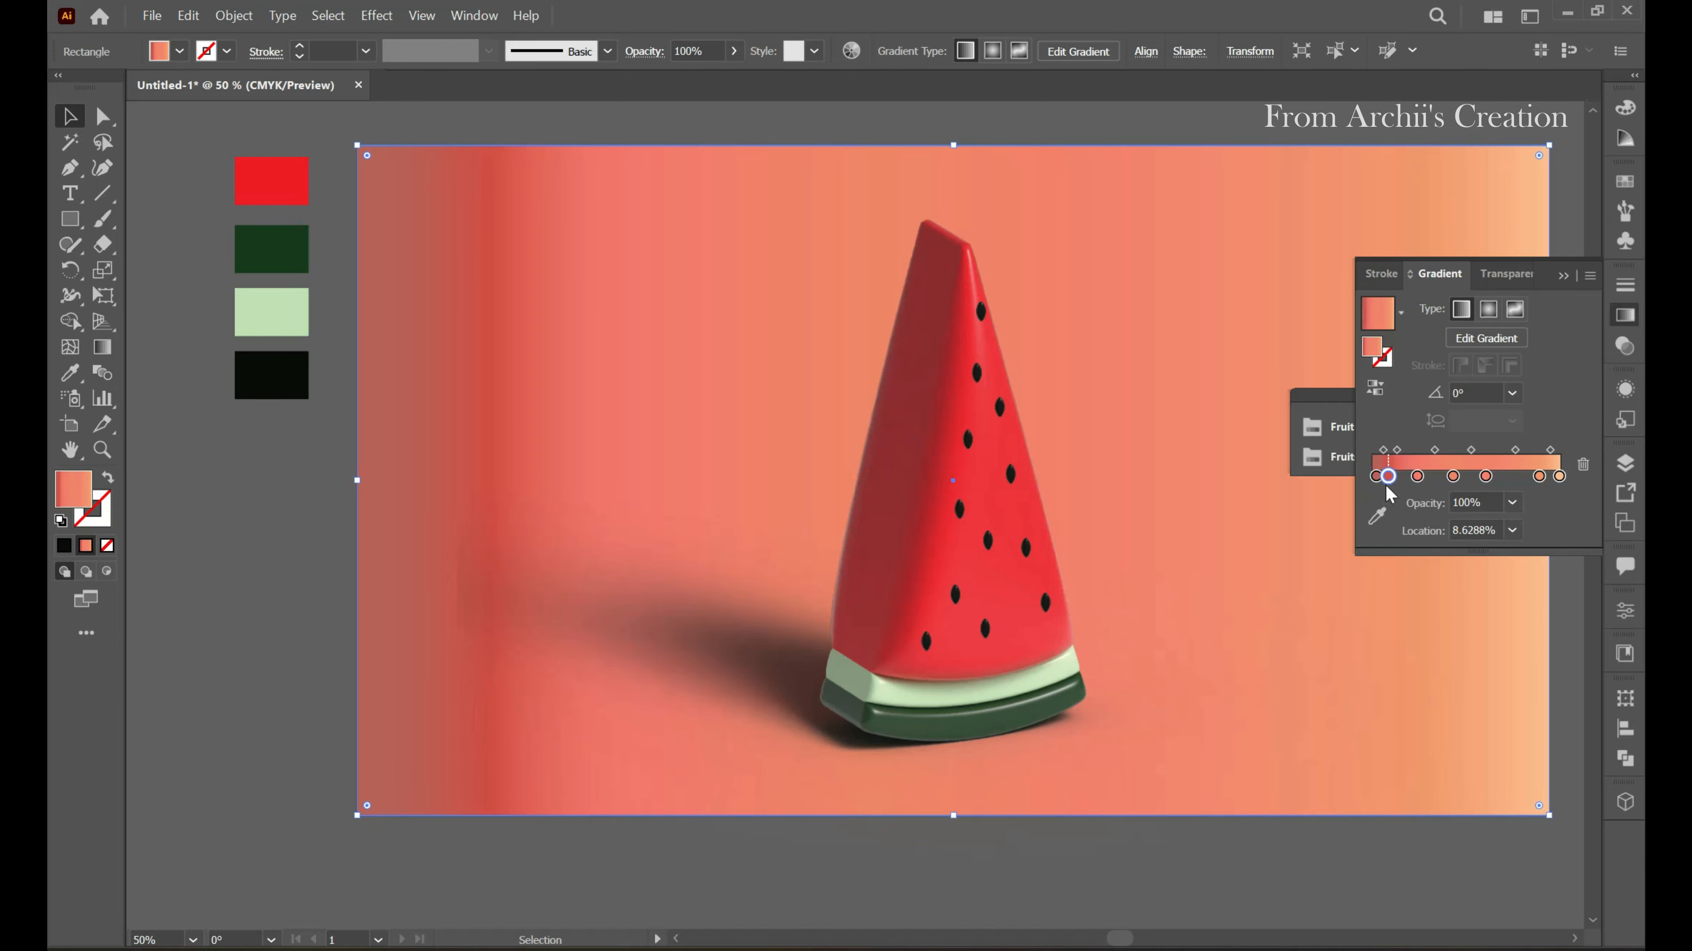